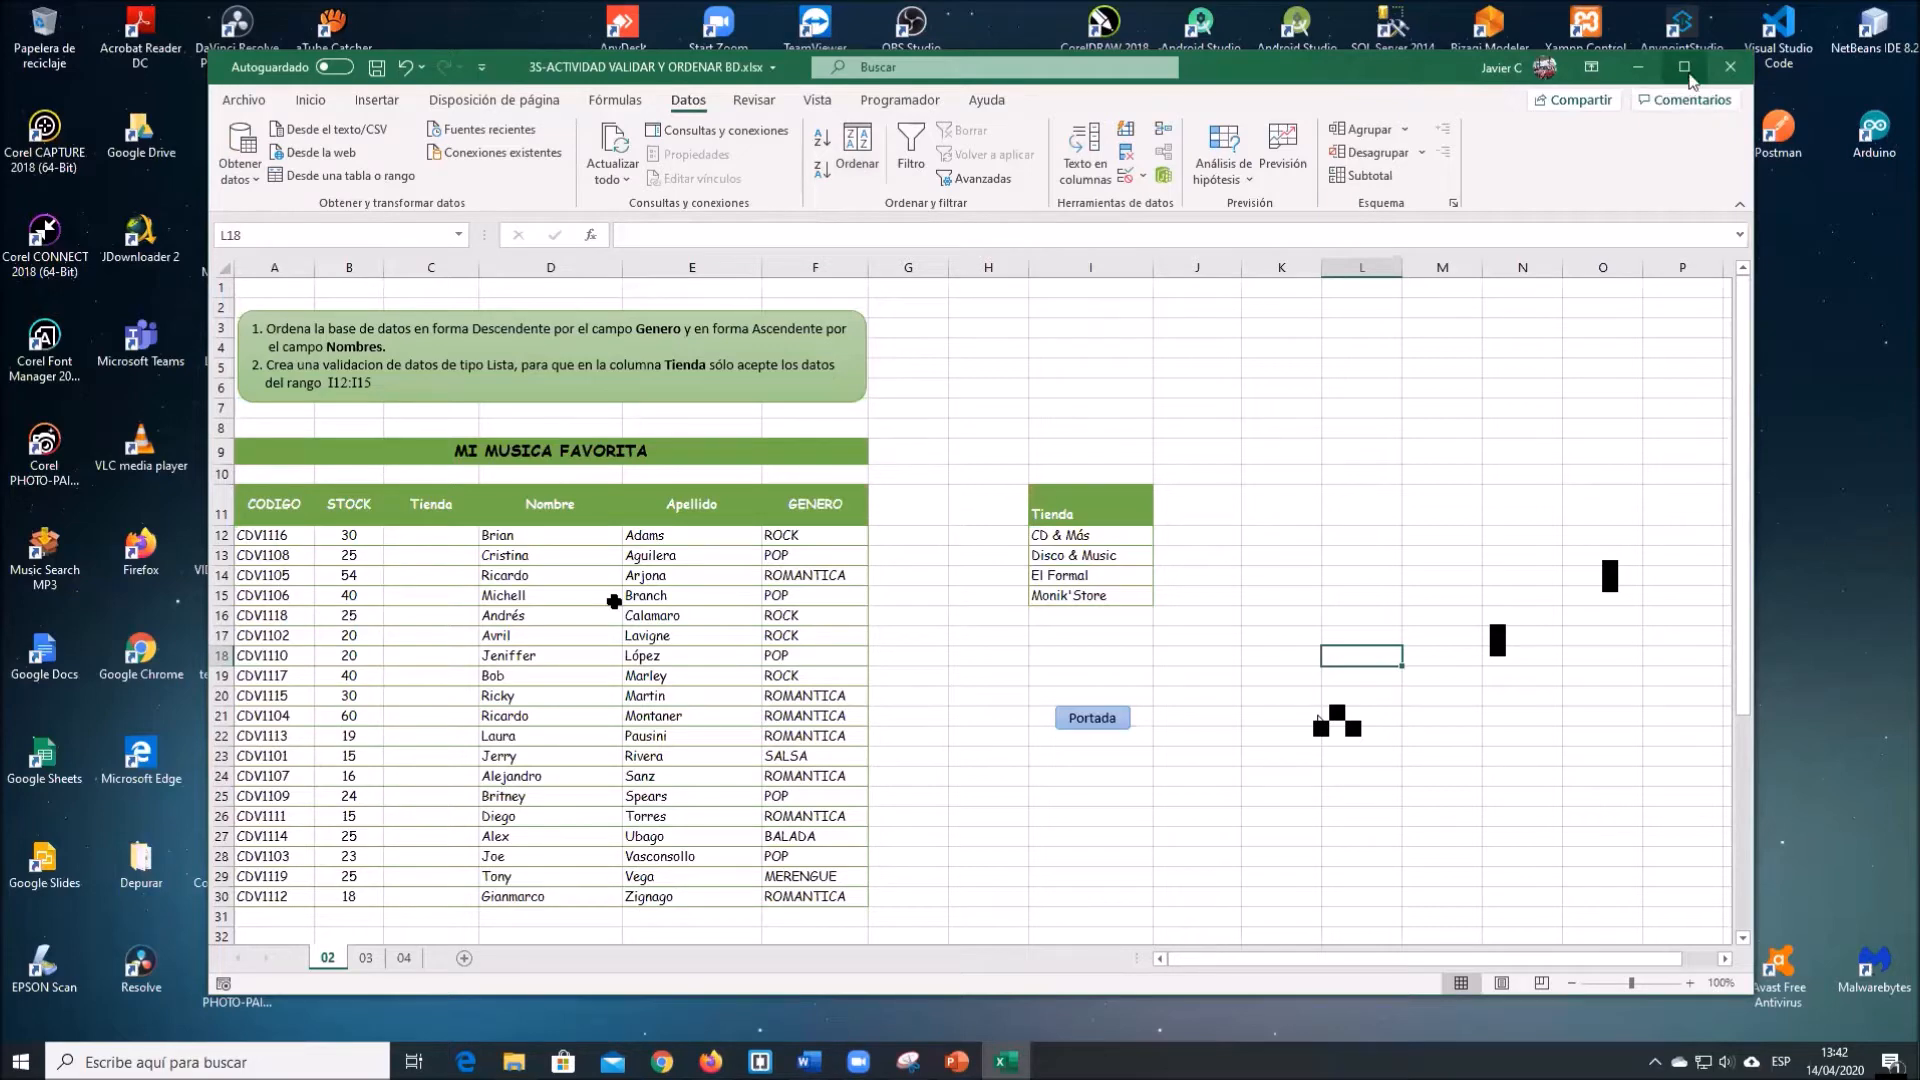
Maximize the workbook window.
click(1683, 67)
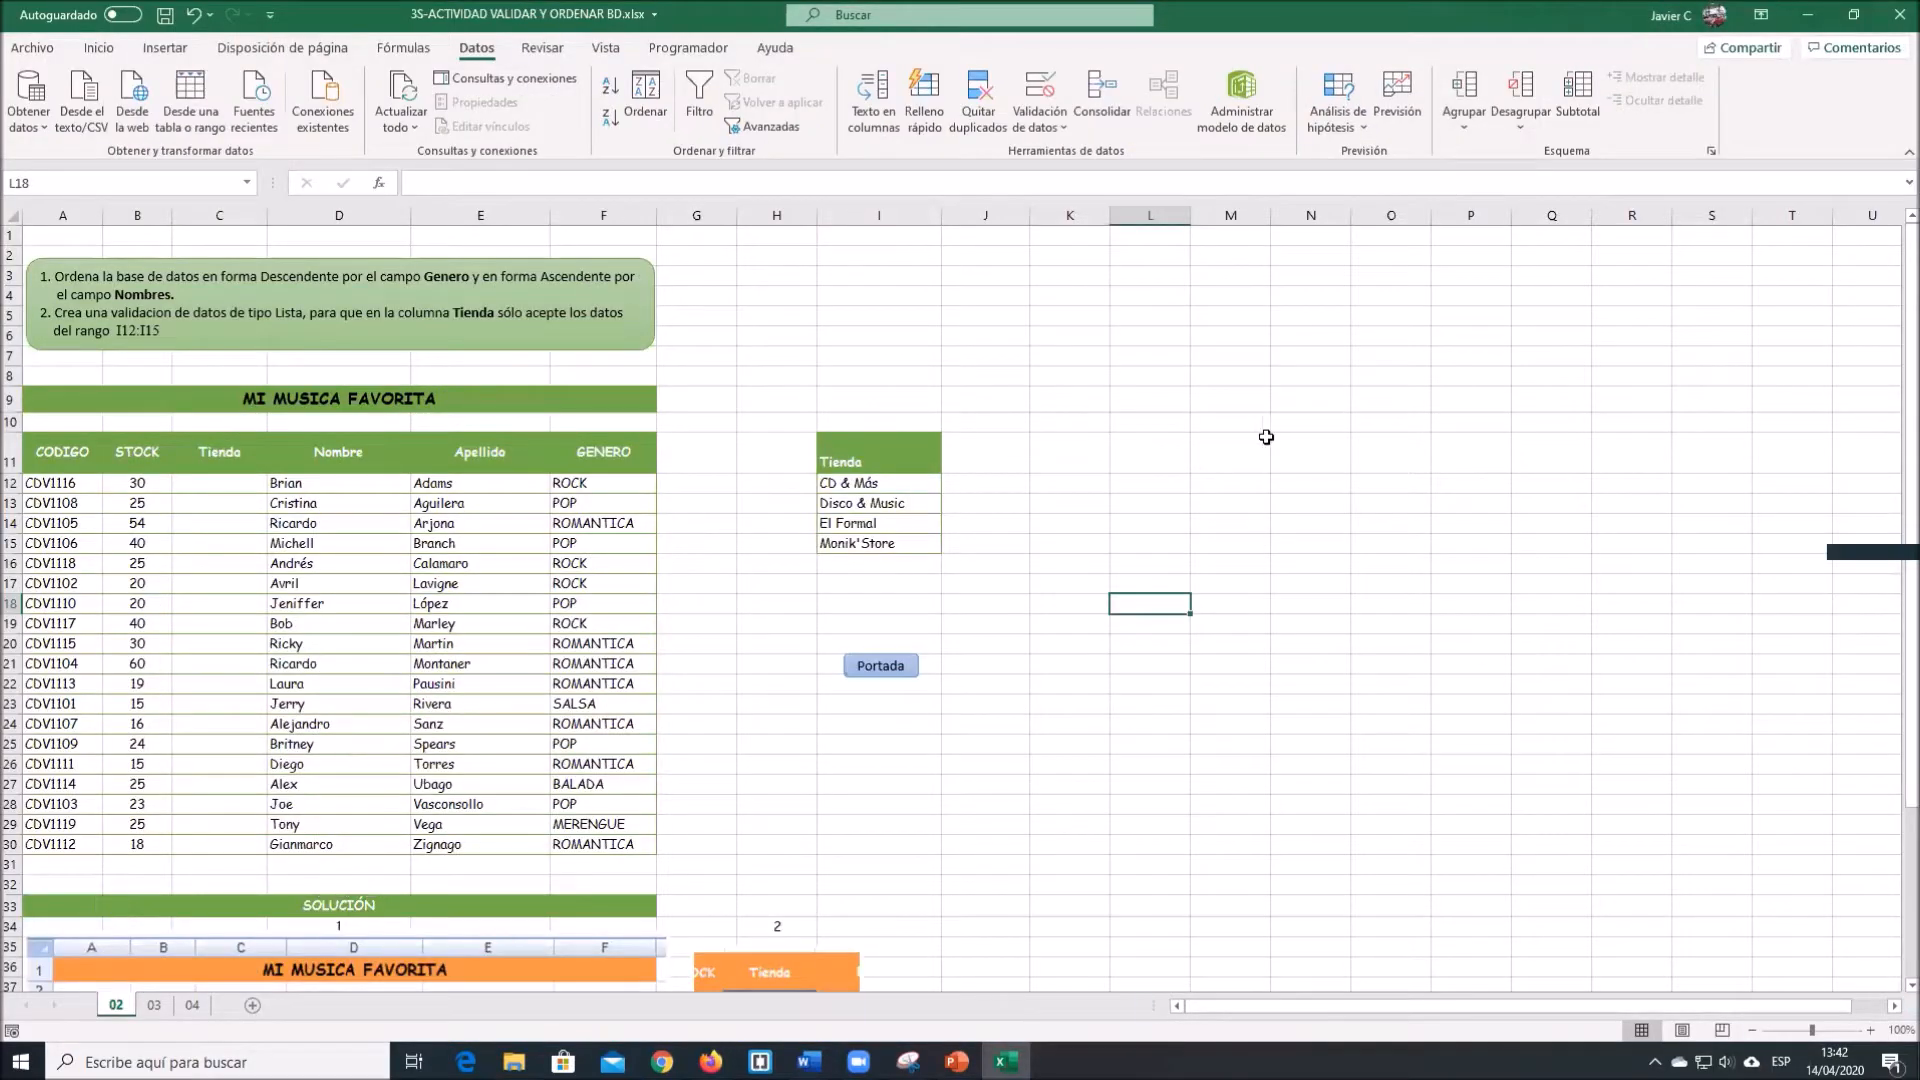
click(1040, 439)
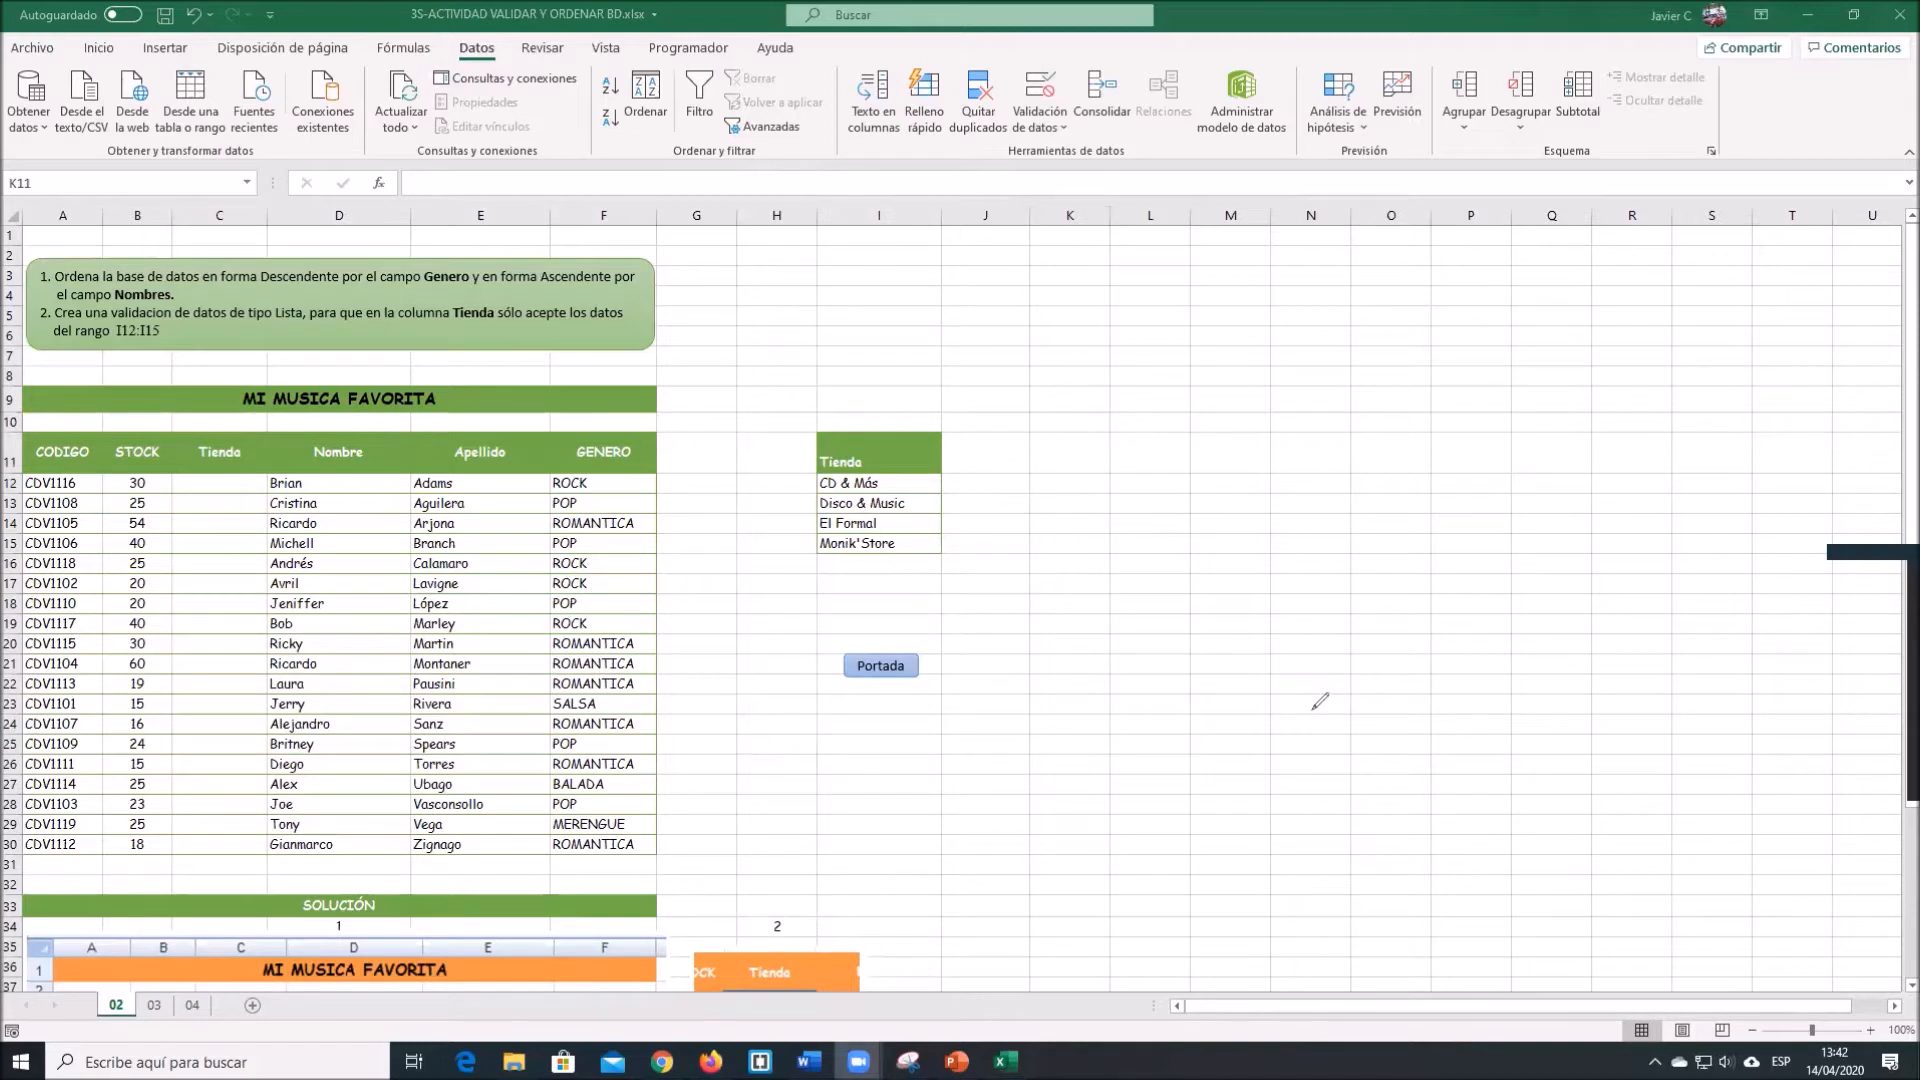
drag(1126, 255, 1050, 118)
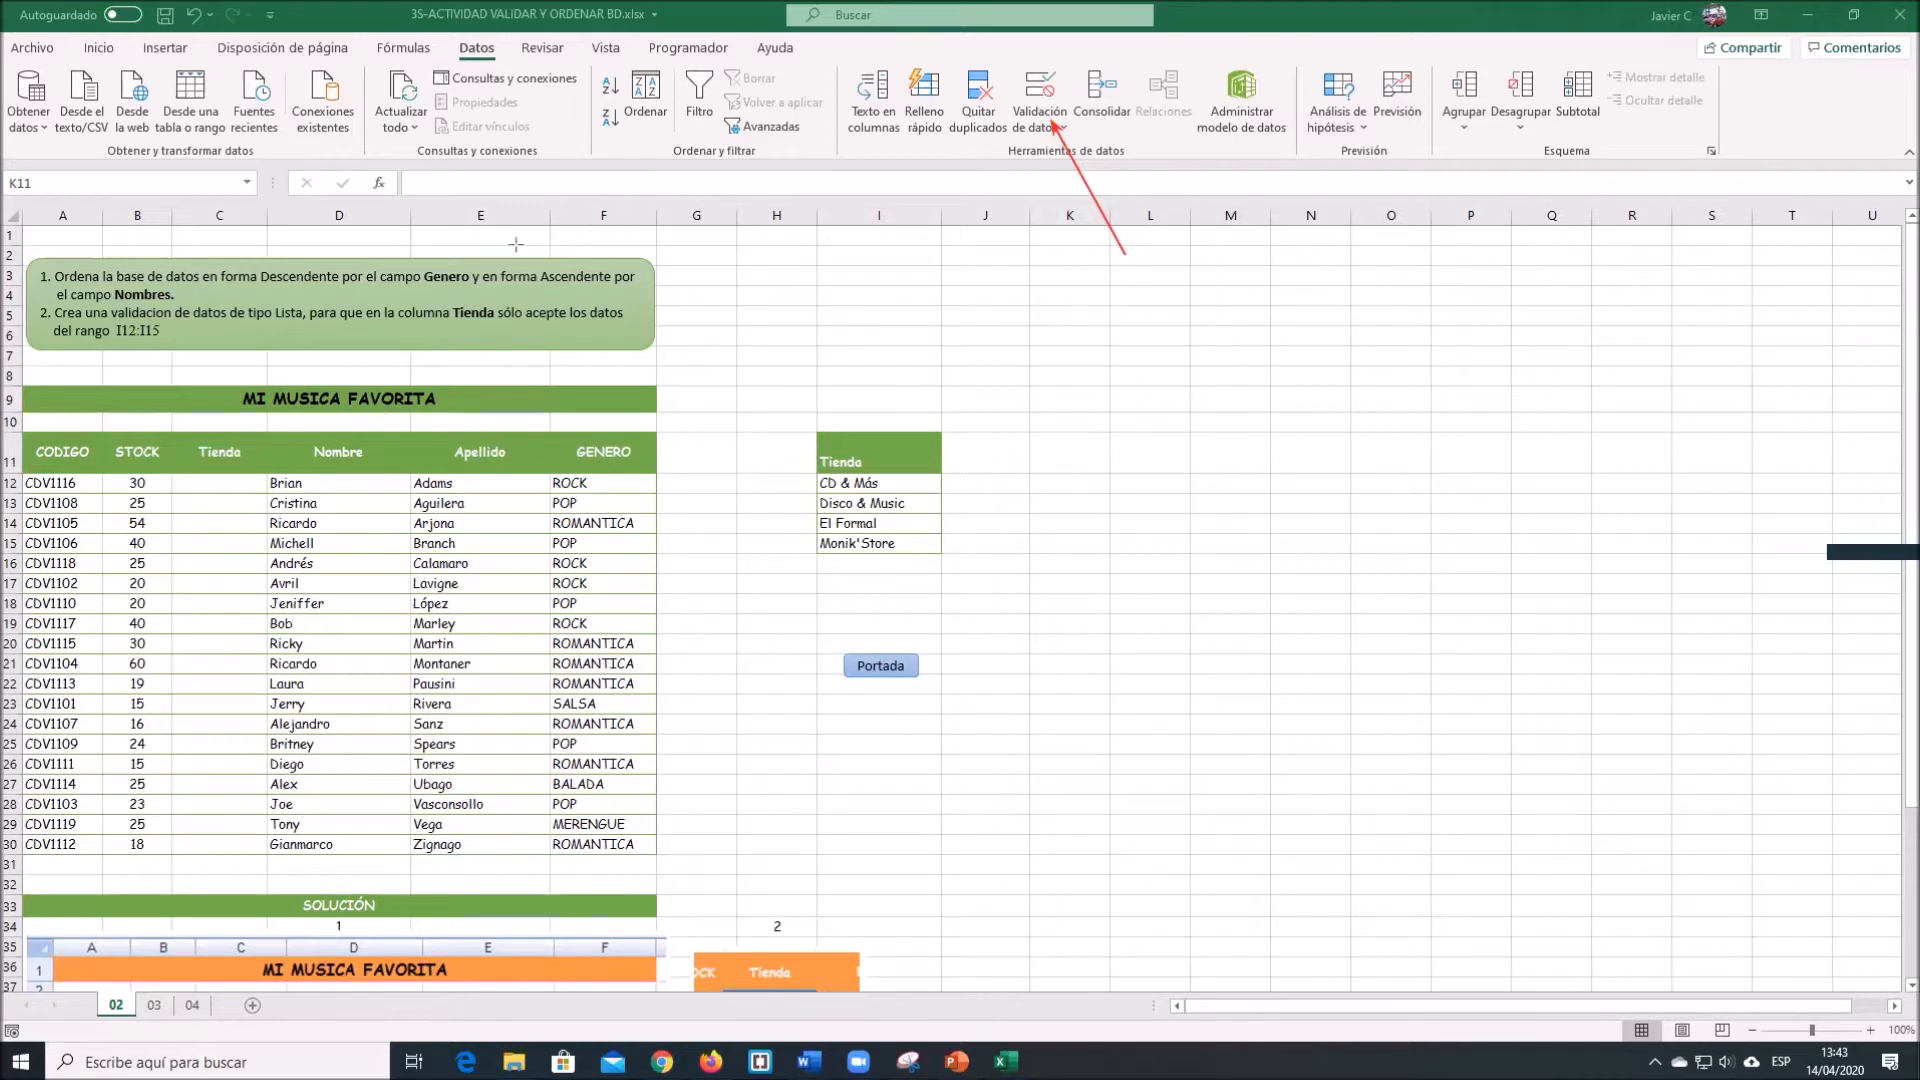
drag(625, 128, 631, 120)
drag(590, 65, 627, 136)
click(720, 557)
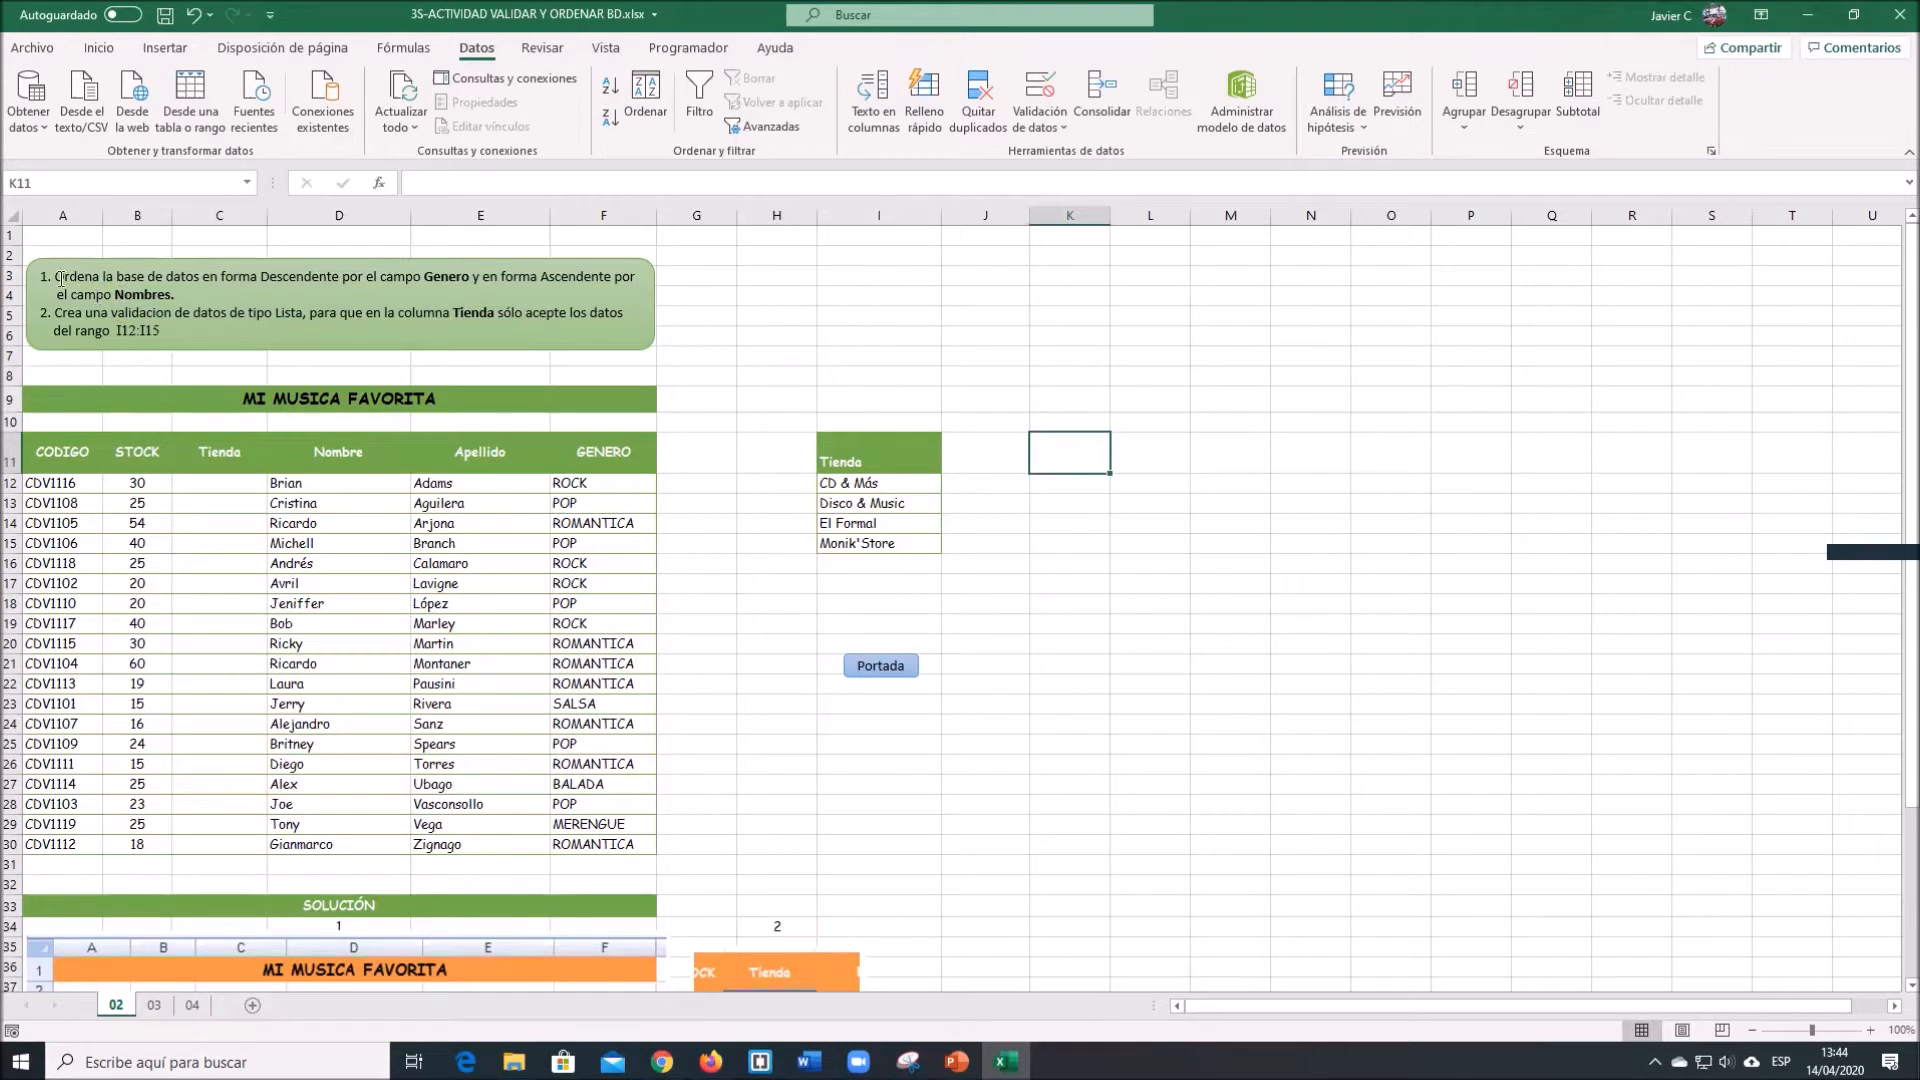
Read the first instruction about sorting and locate the GENERO and Nombre columns in the table.
drag(57, 278, 111, 295)
click(230, 302)
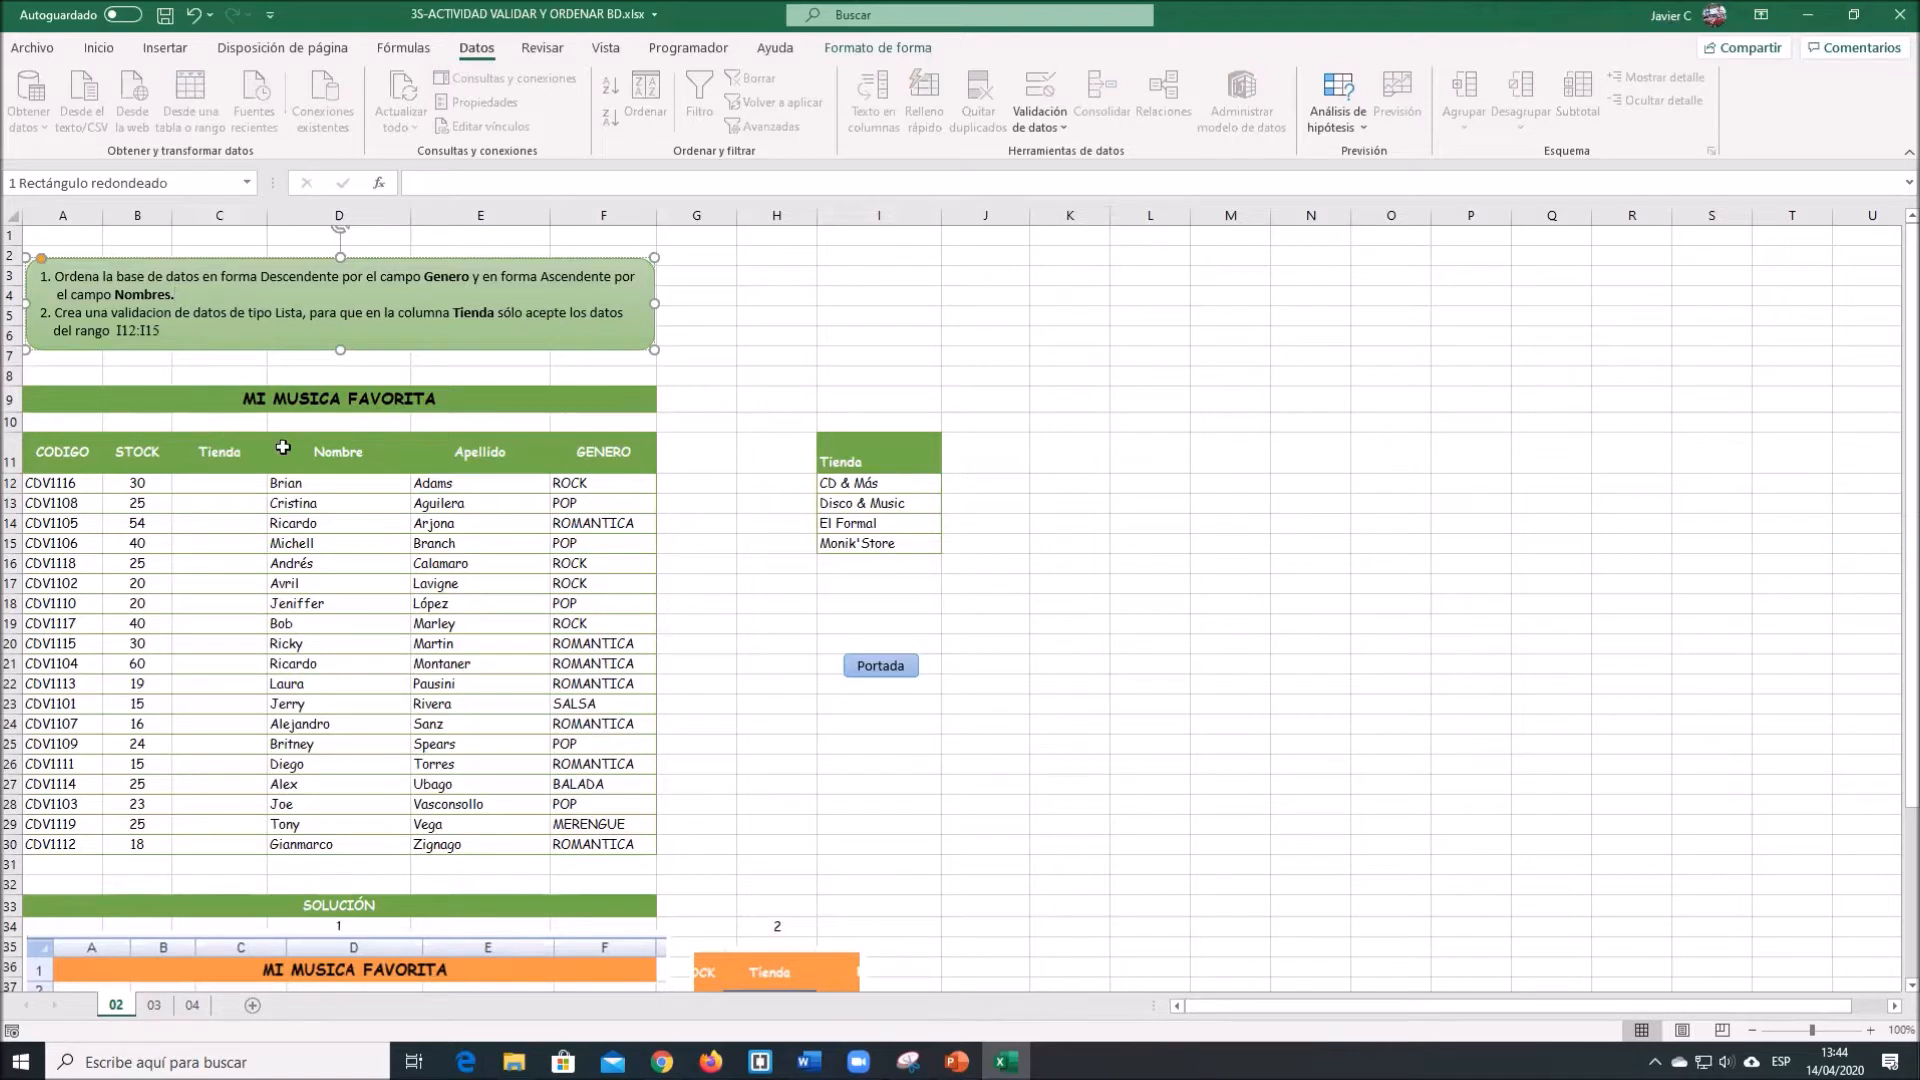
click(600, 457)
click(337, 453)
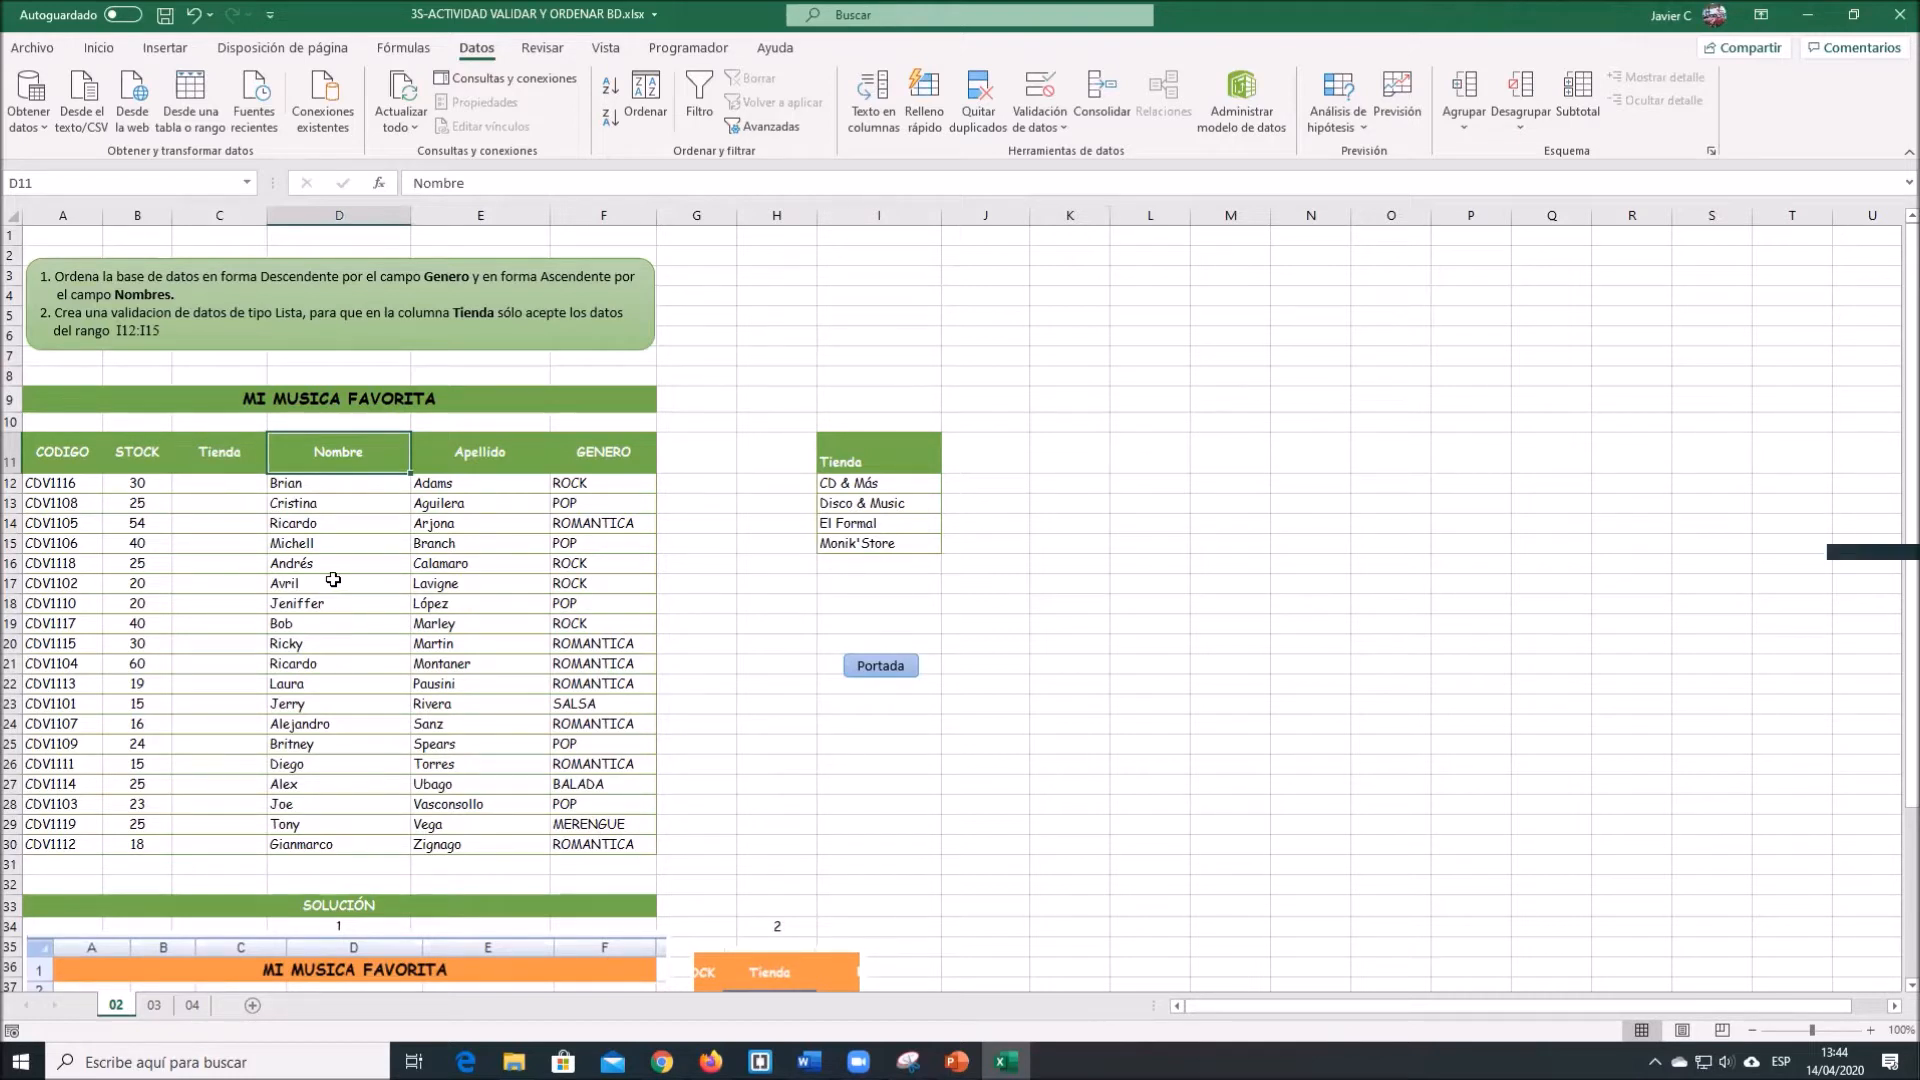
Sort the MI MUSICA FAVORITA table by GENERO on cell values in Z to A order.
click(291, 542)
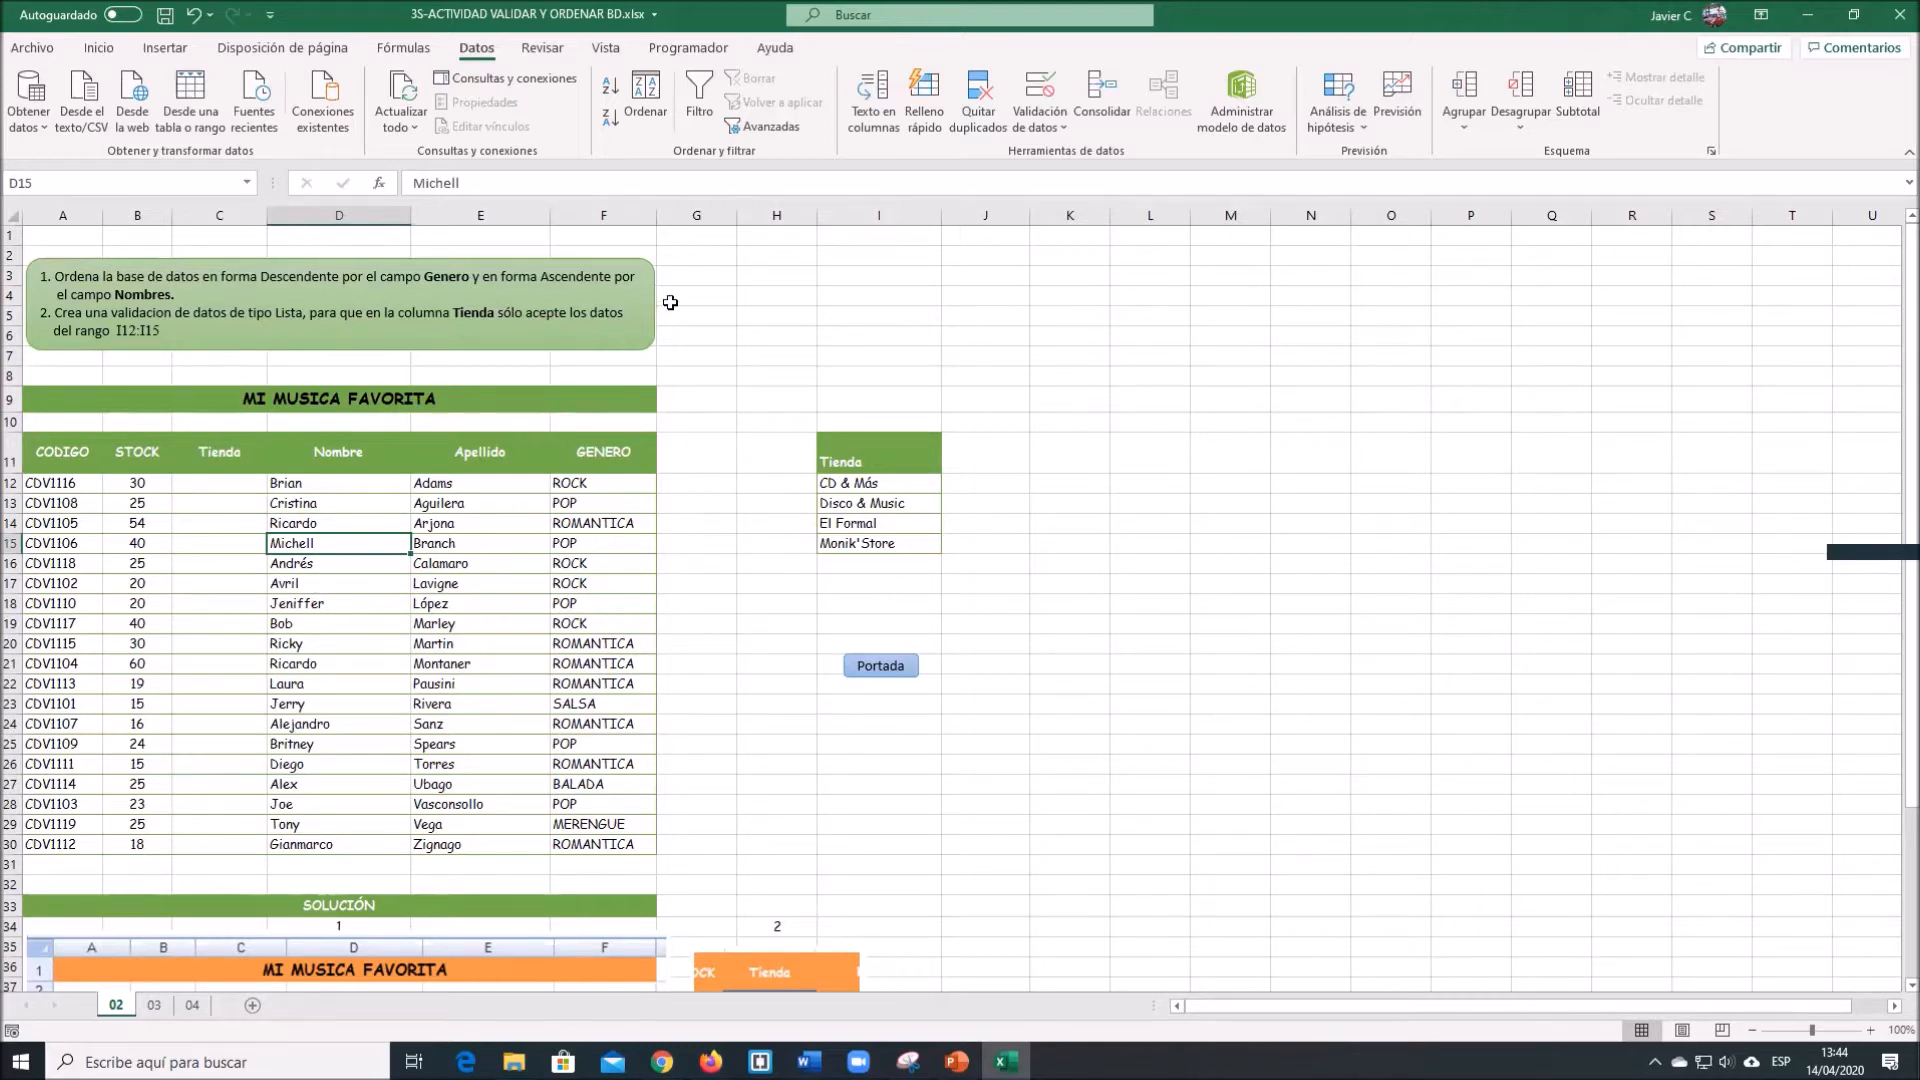
click(644, 118)
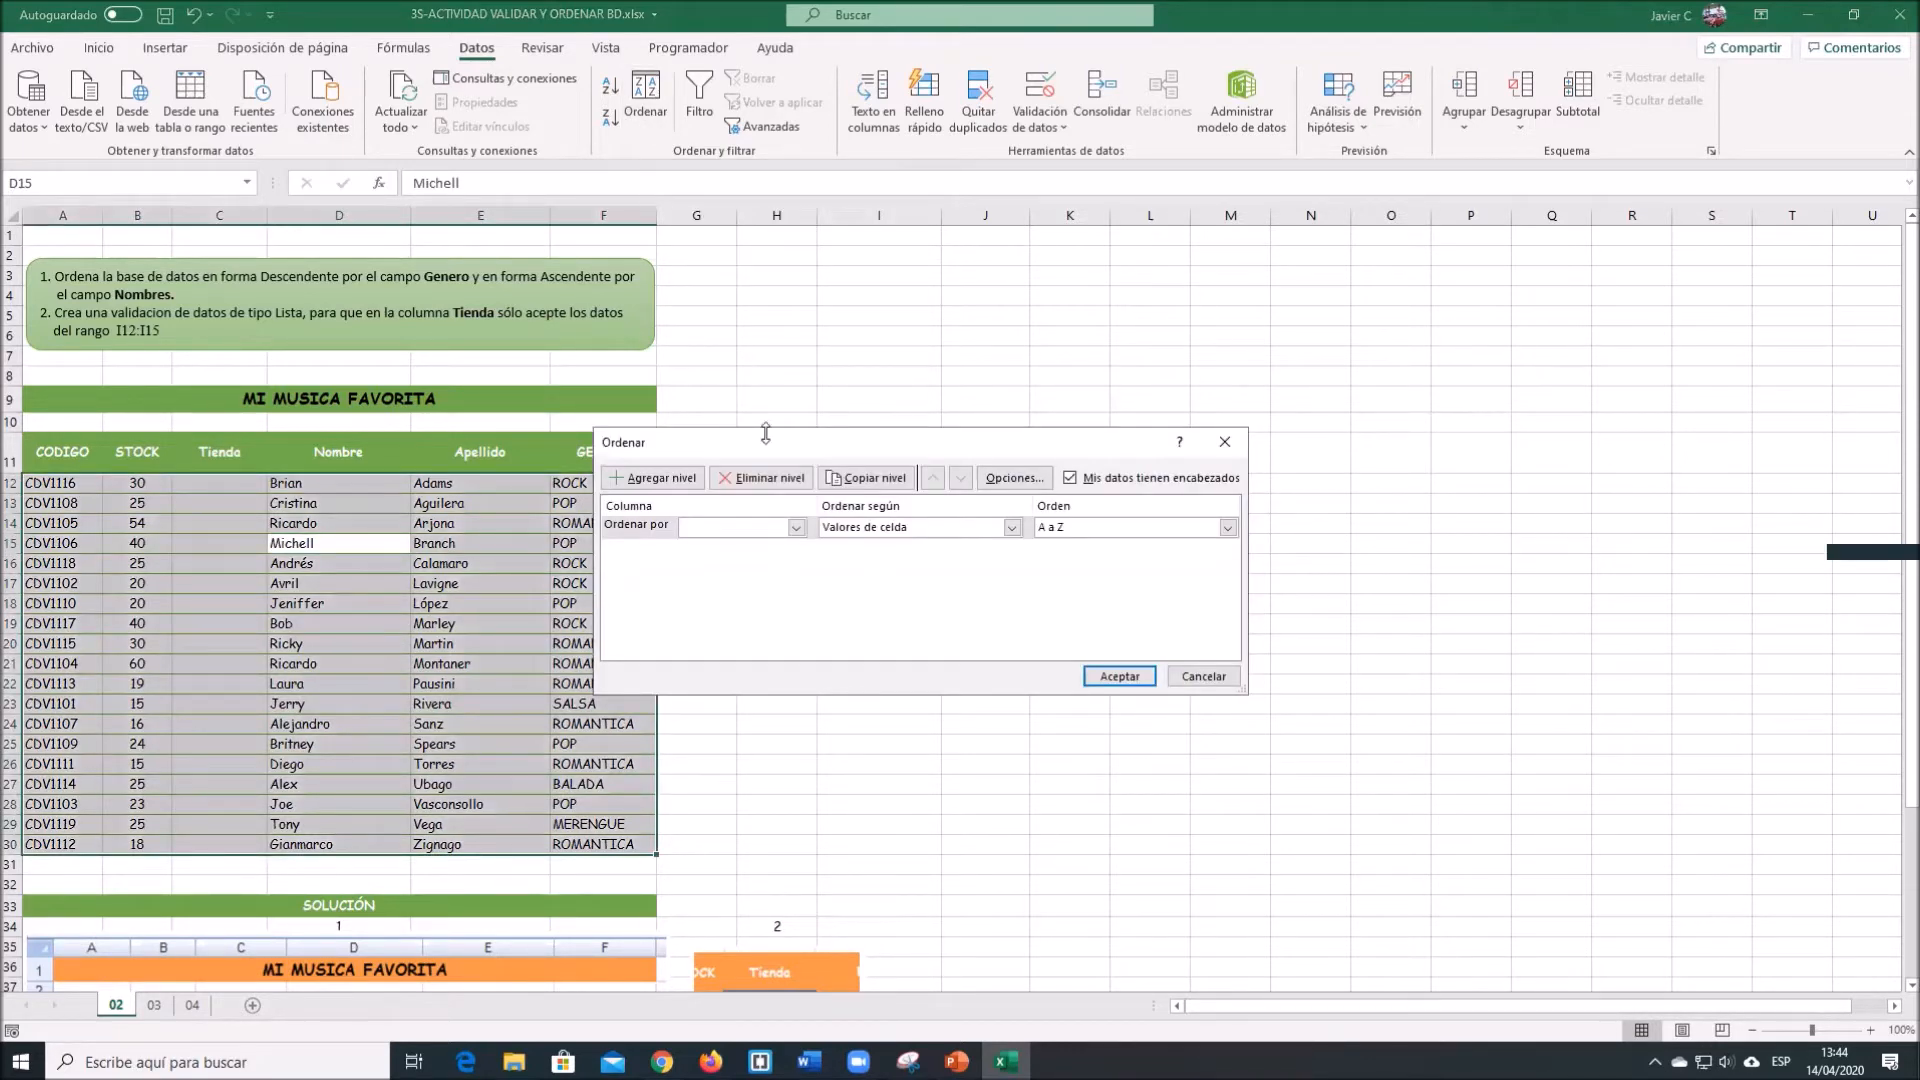
drag(765, 432, 884, 382)
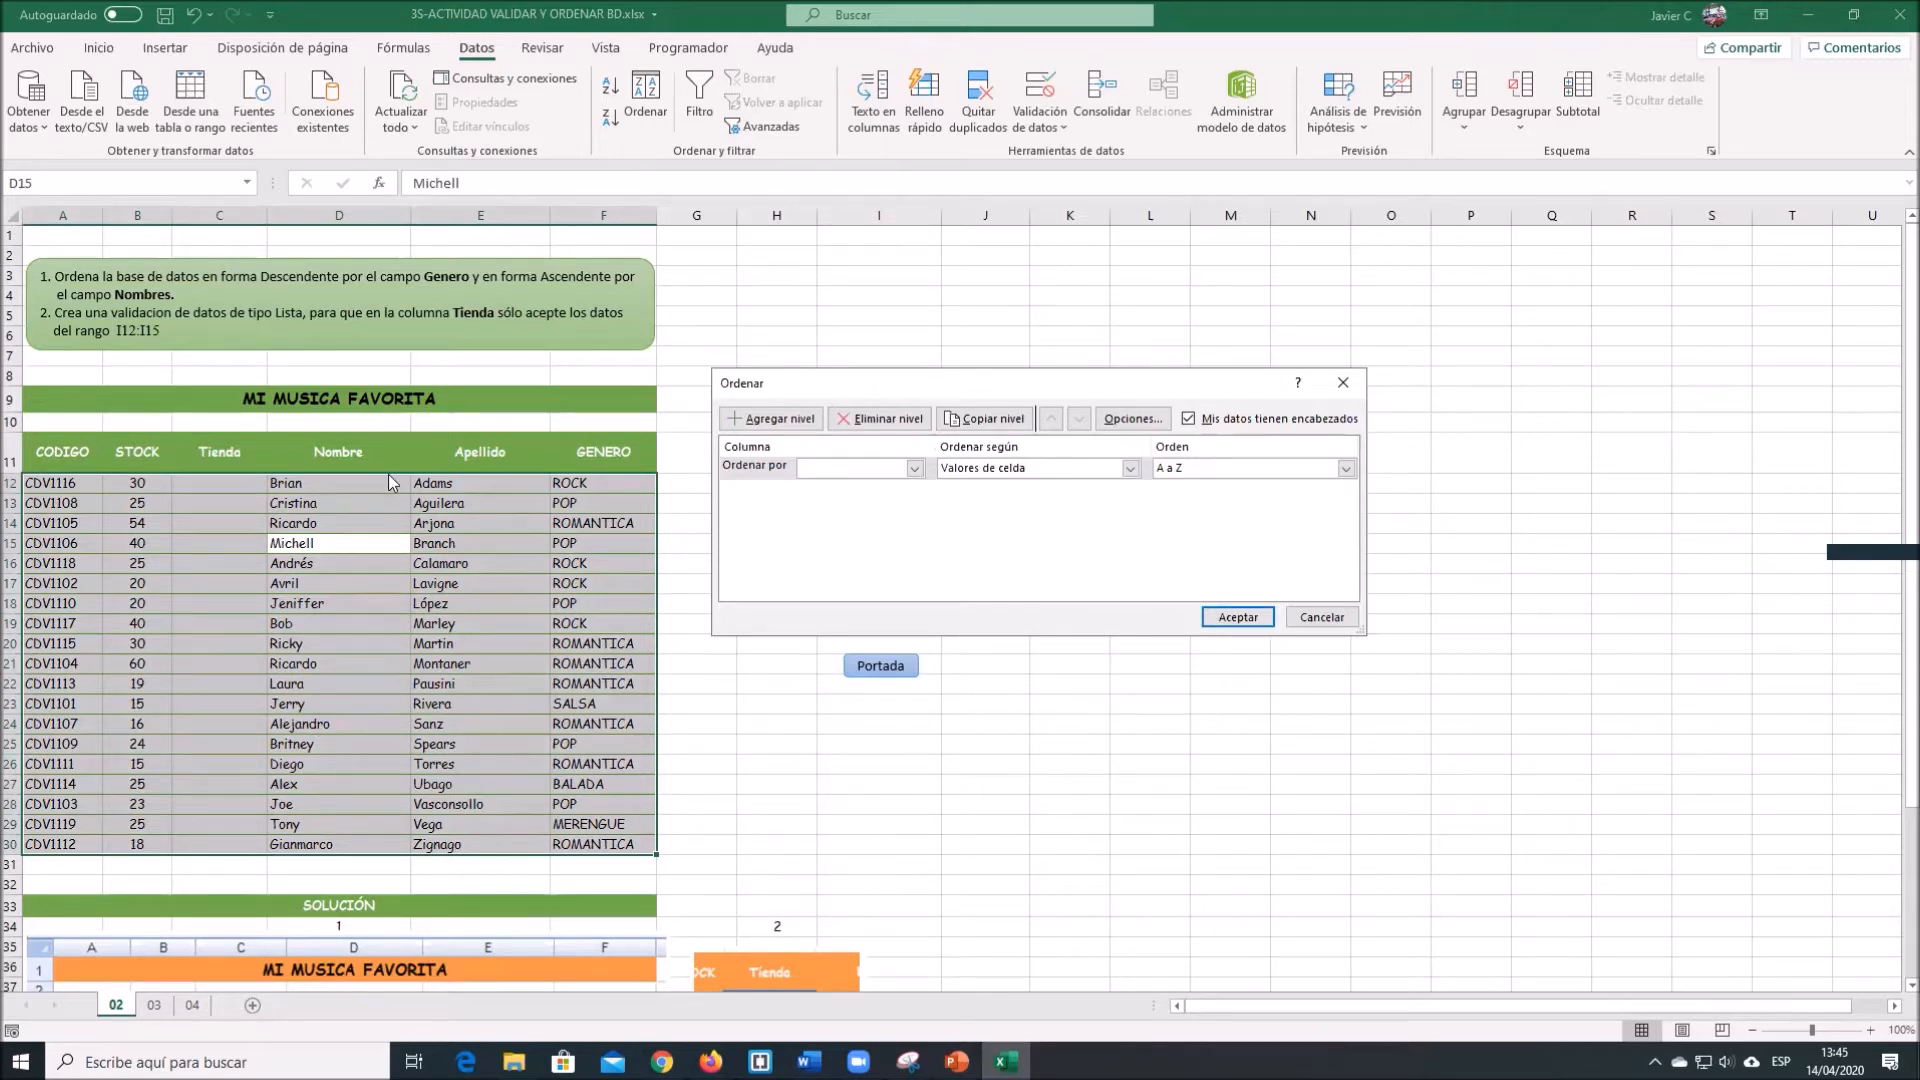
click(914, 469)
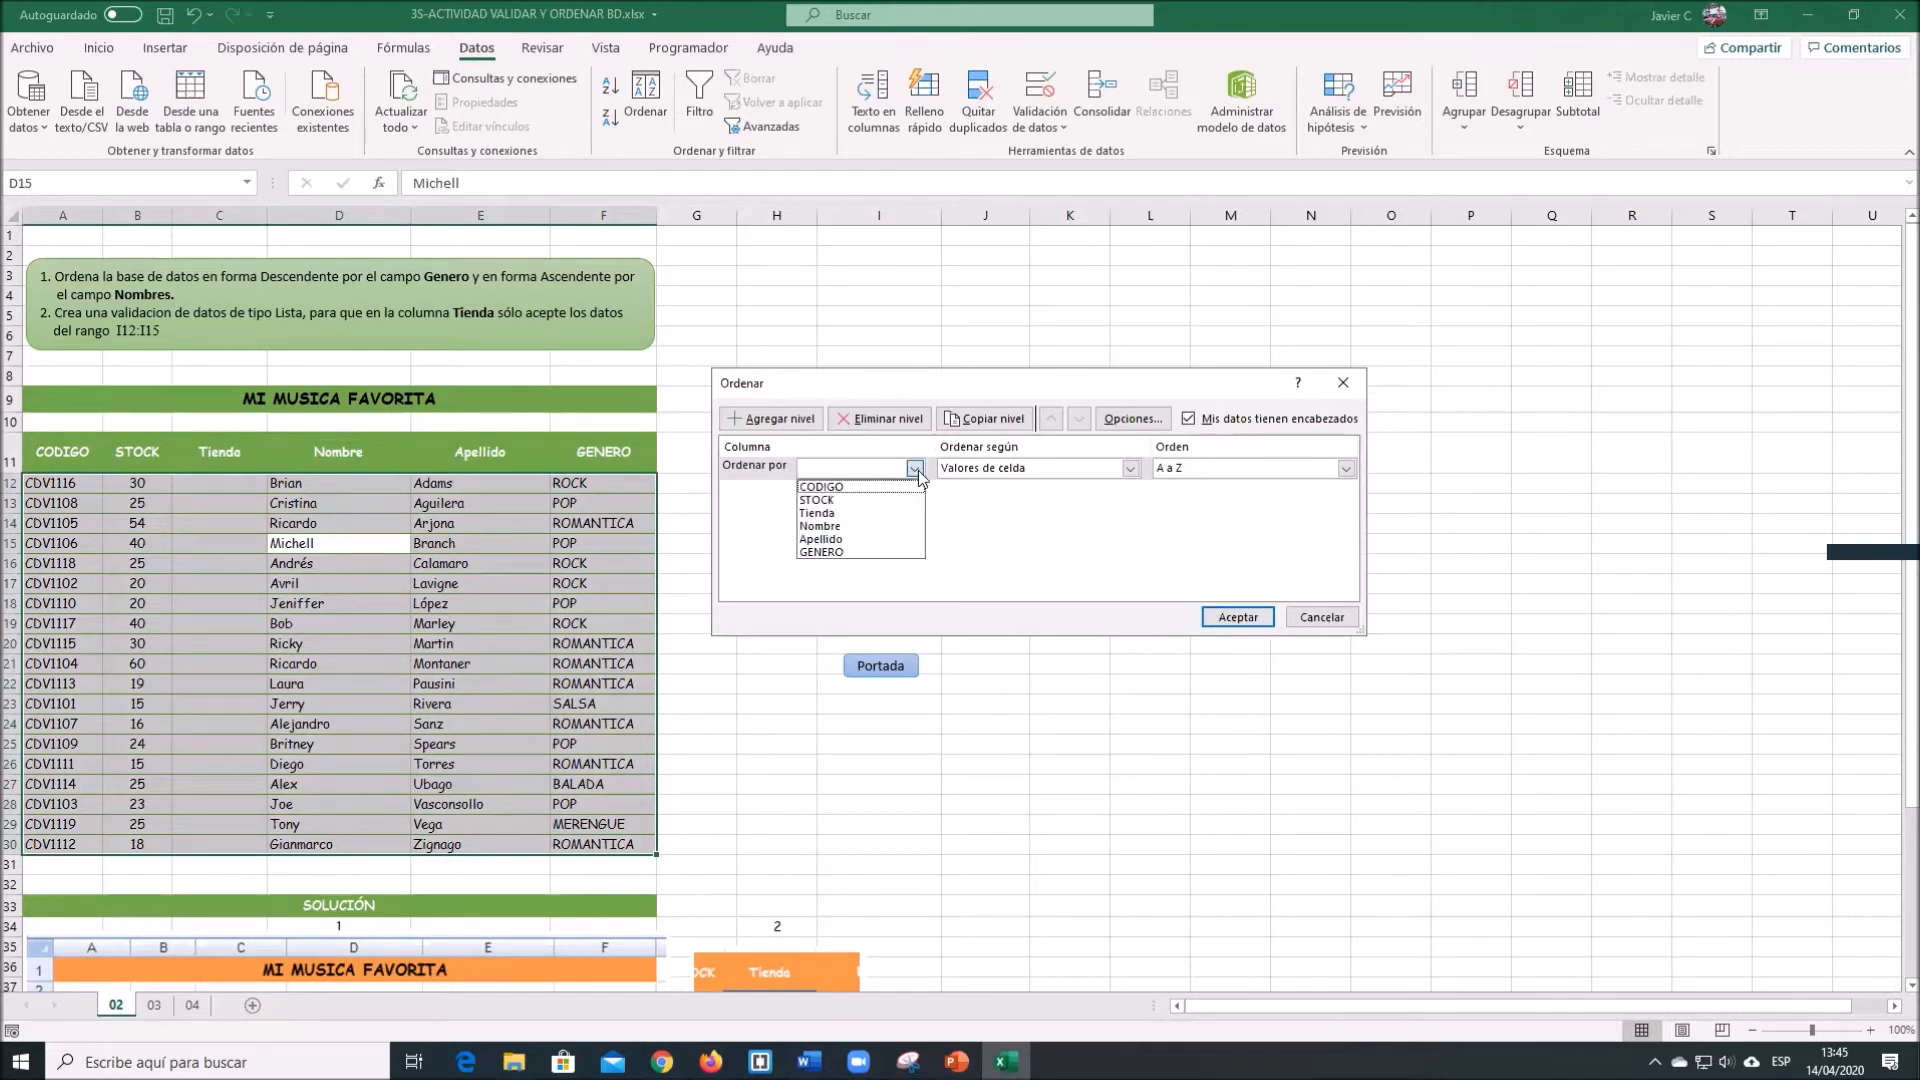
click(854, 553)
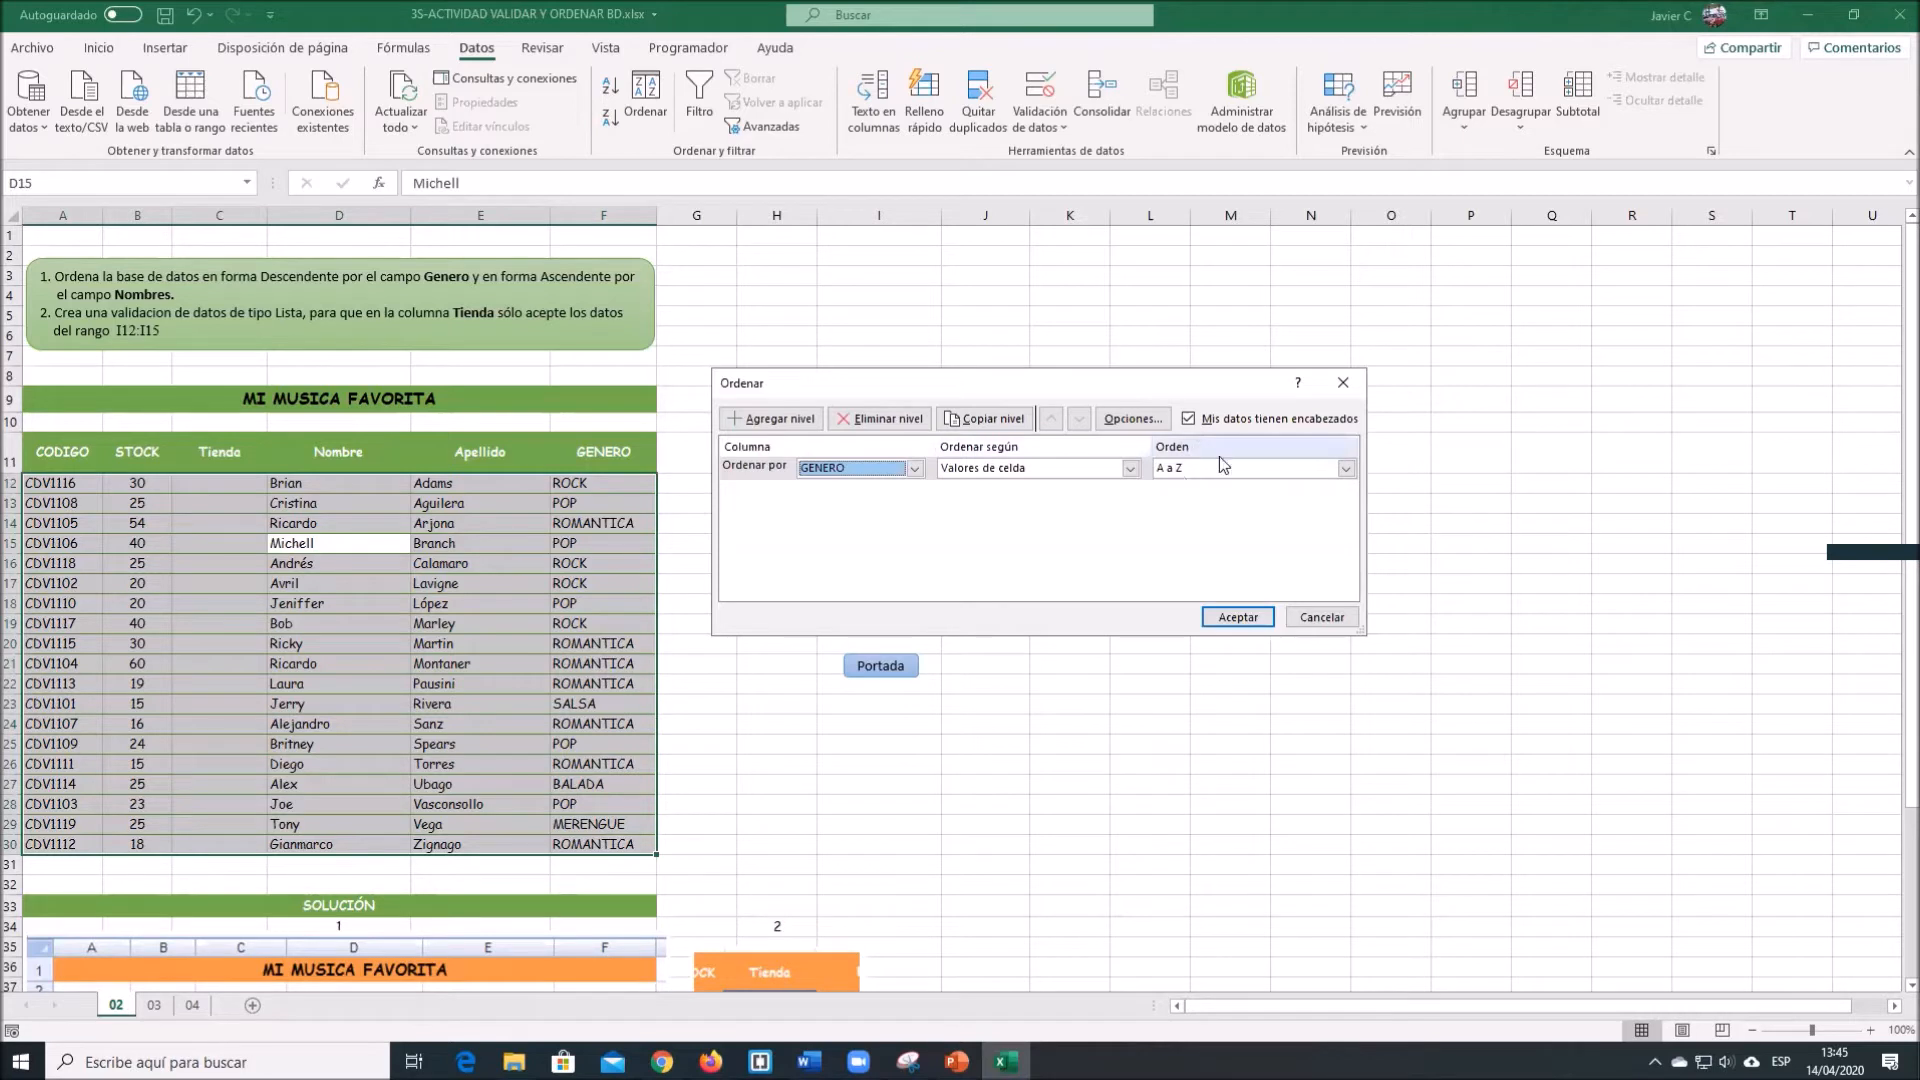
click(1346, 470)
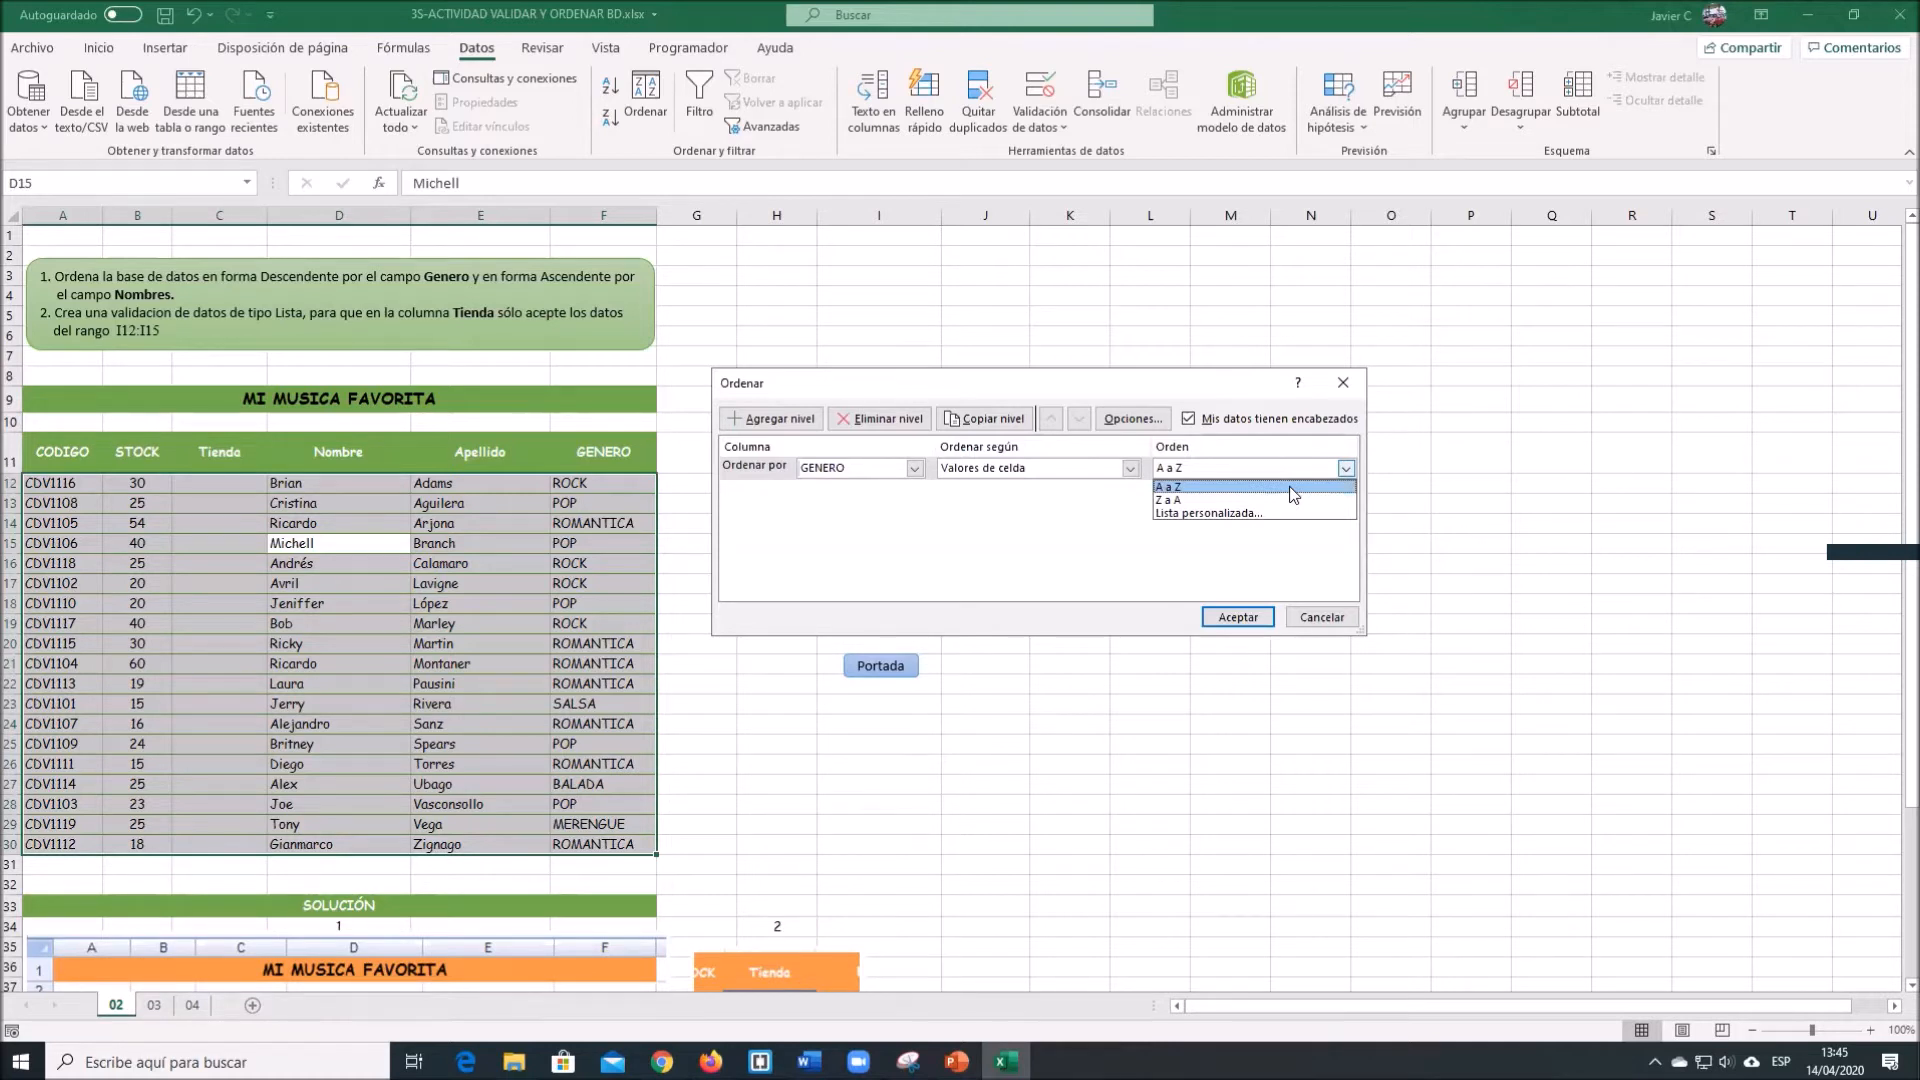
click(1171, 502)
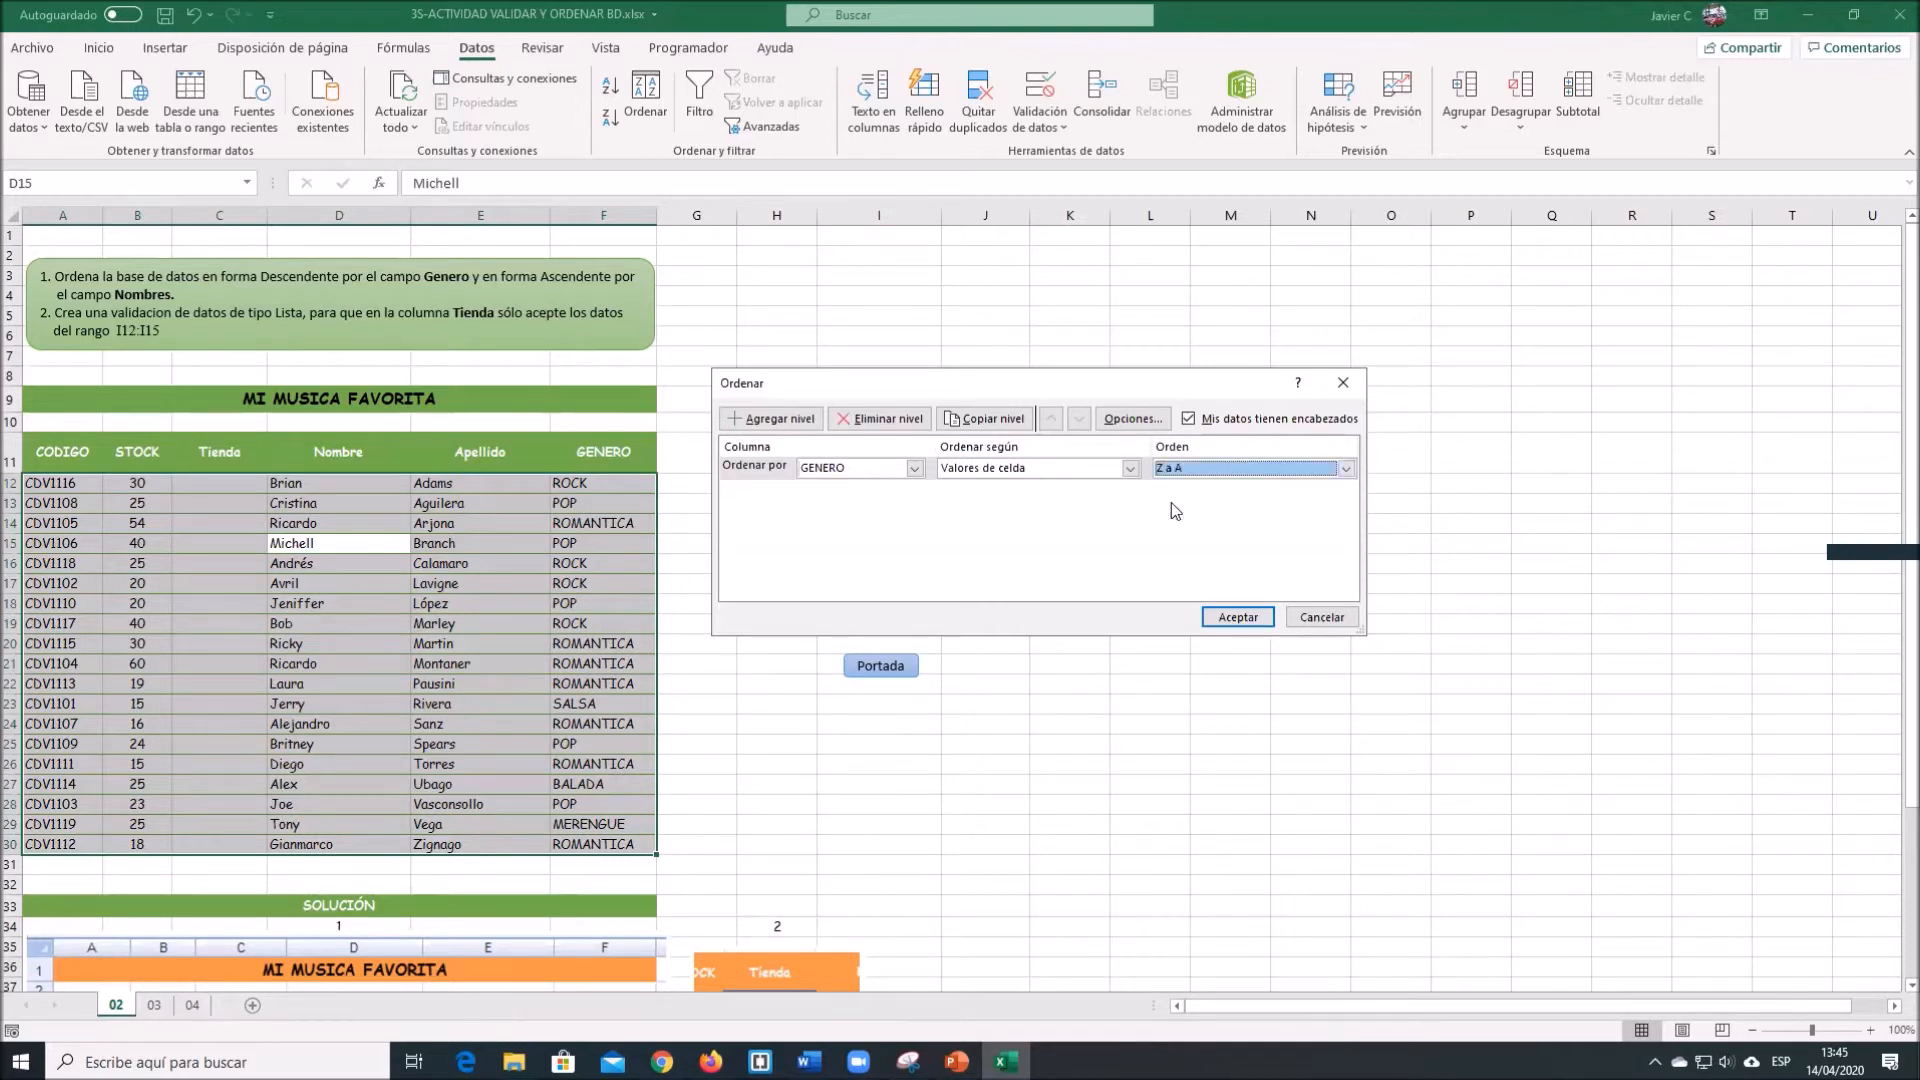
click(1130, 469)
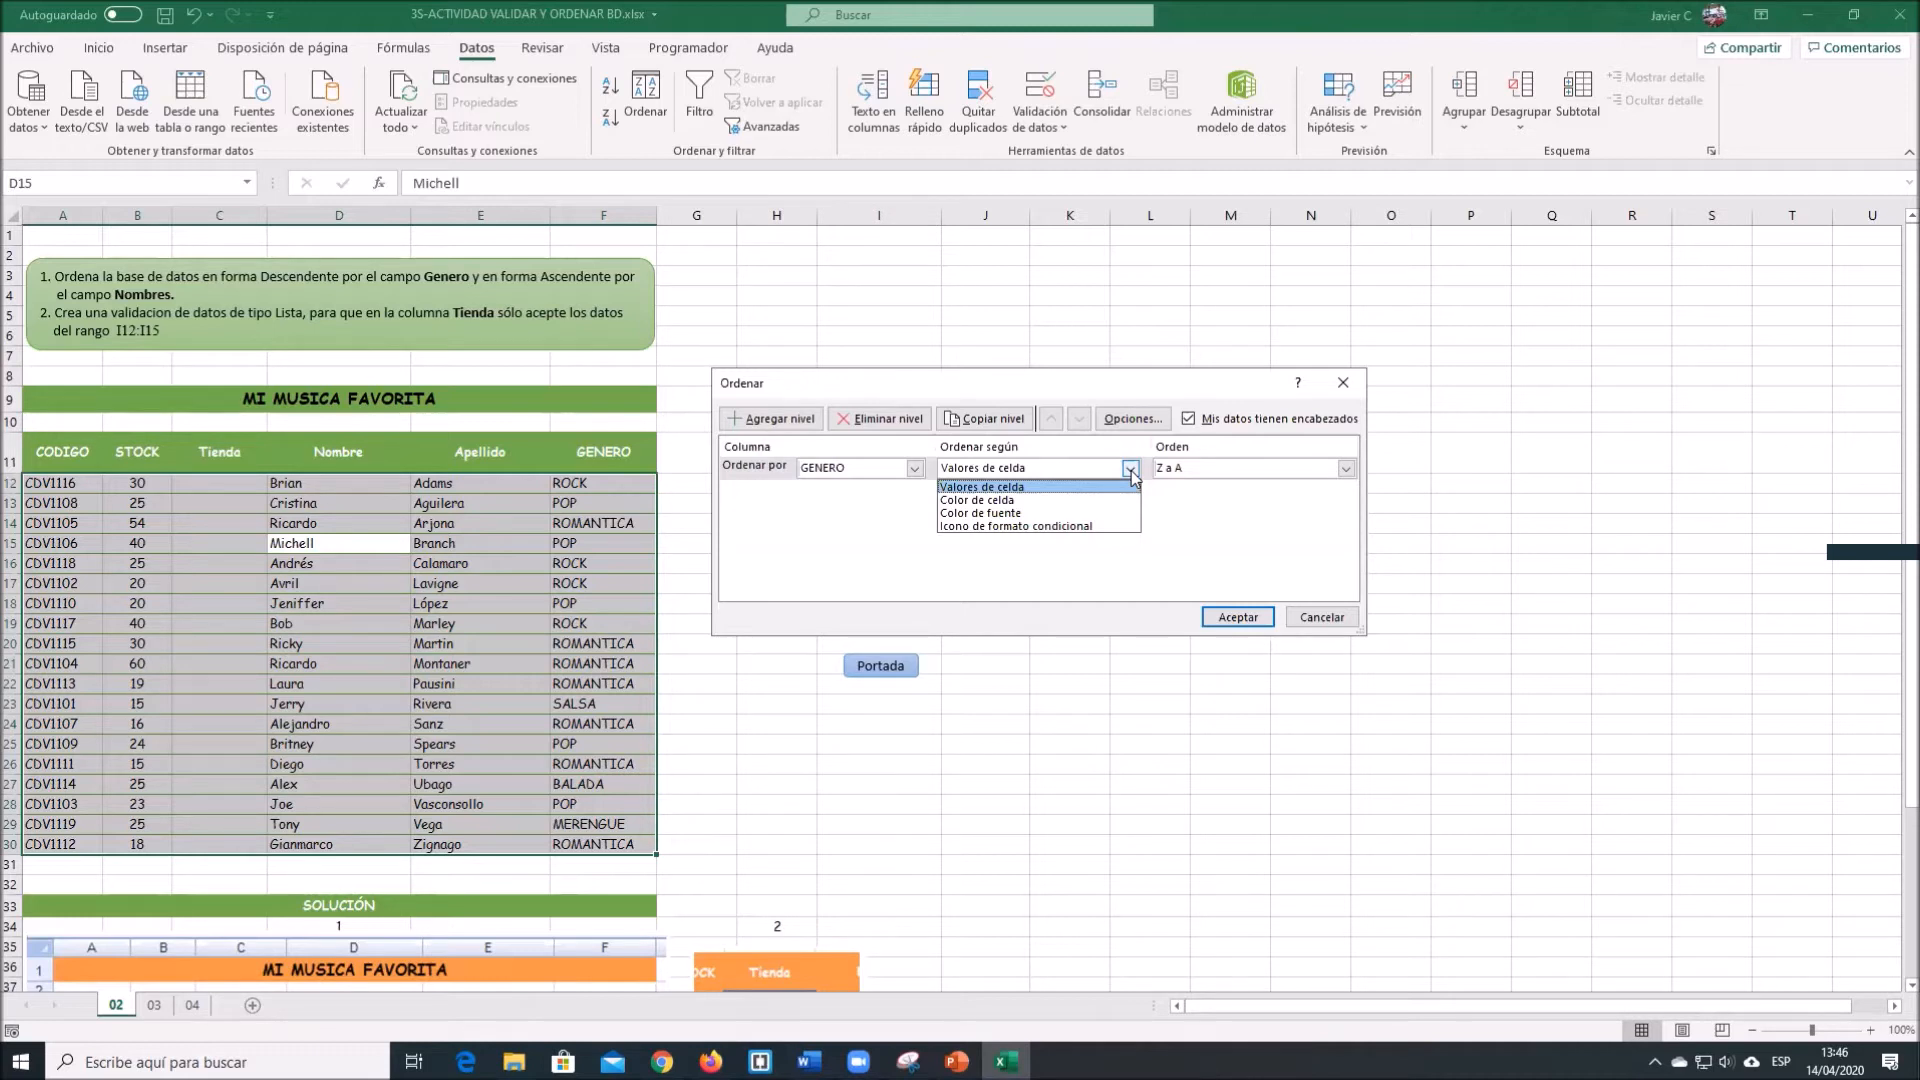
click(863, 535)
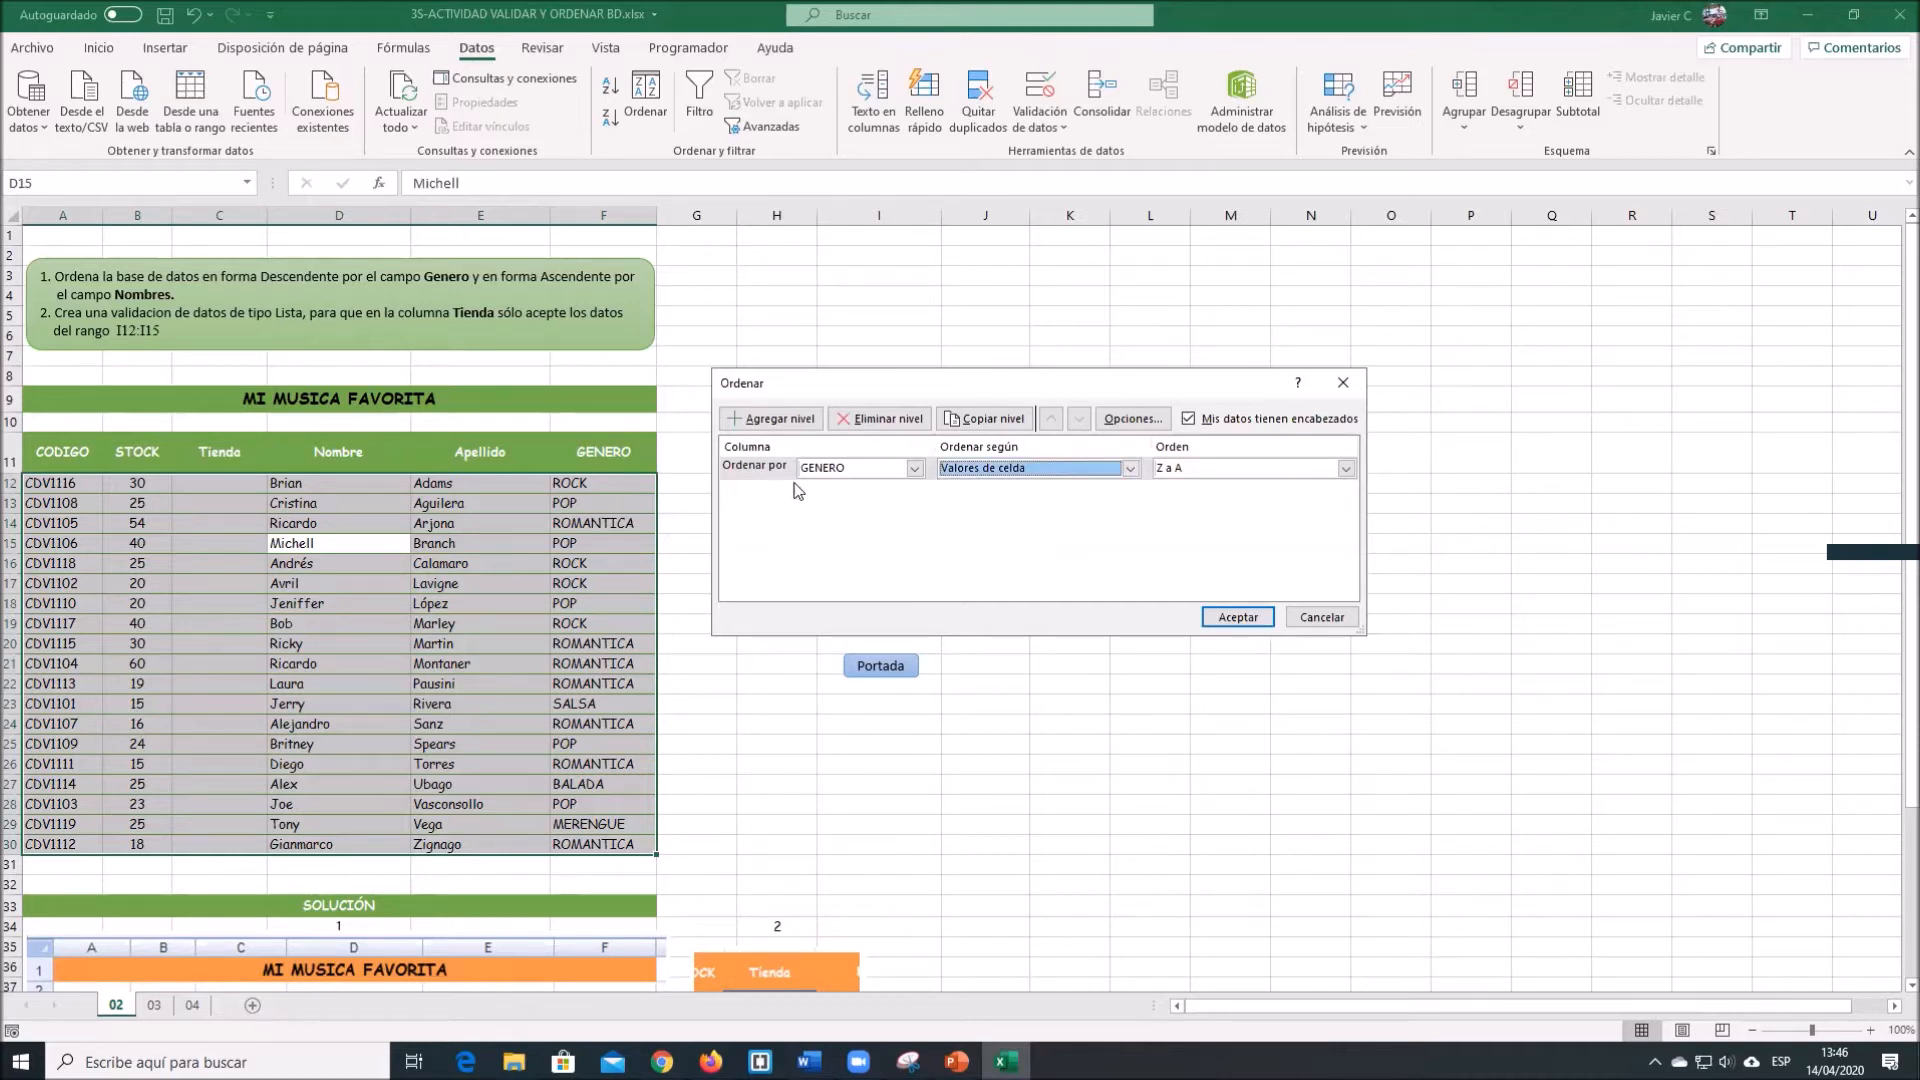
click(1237, 618)
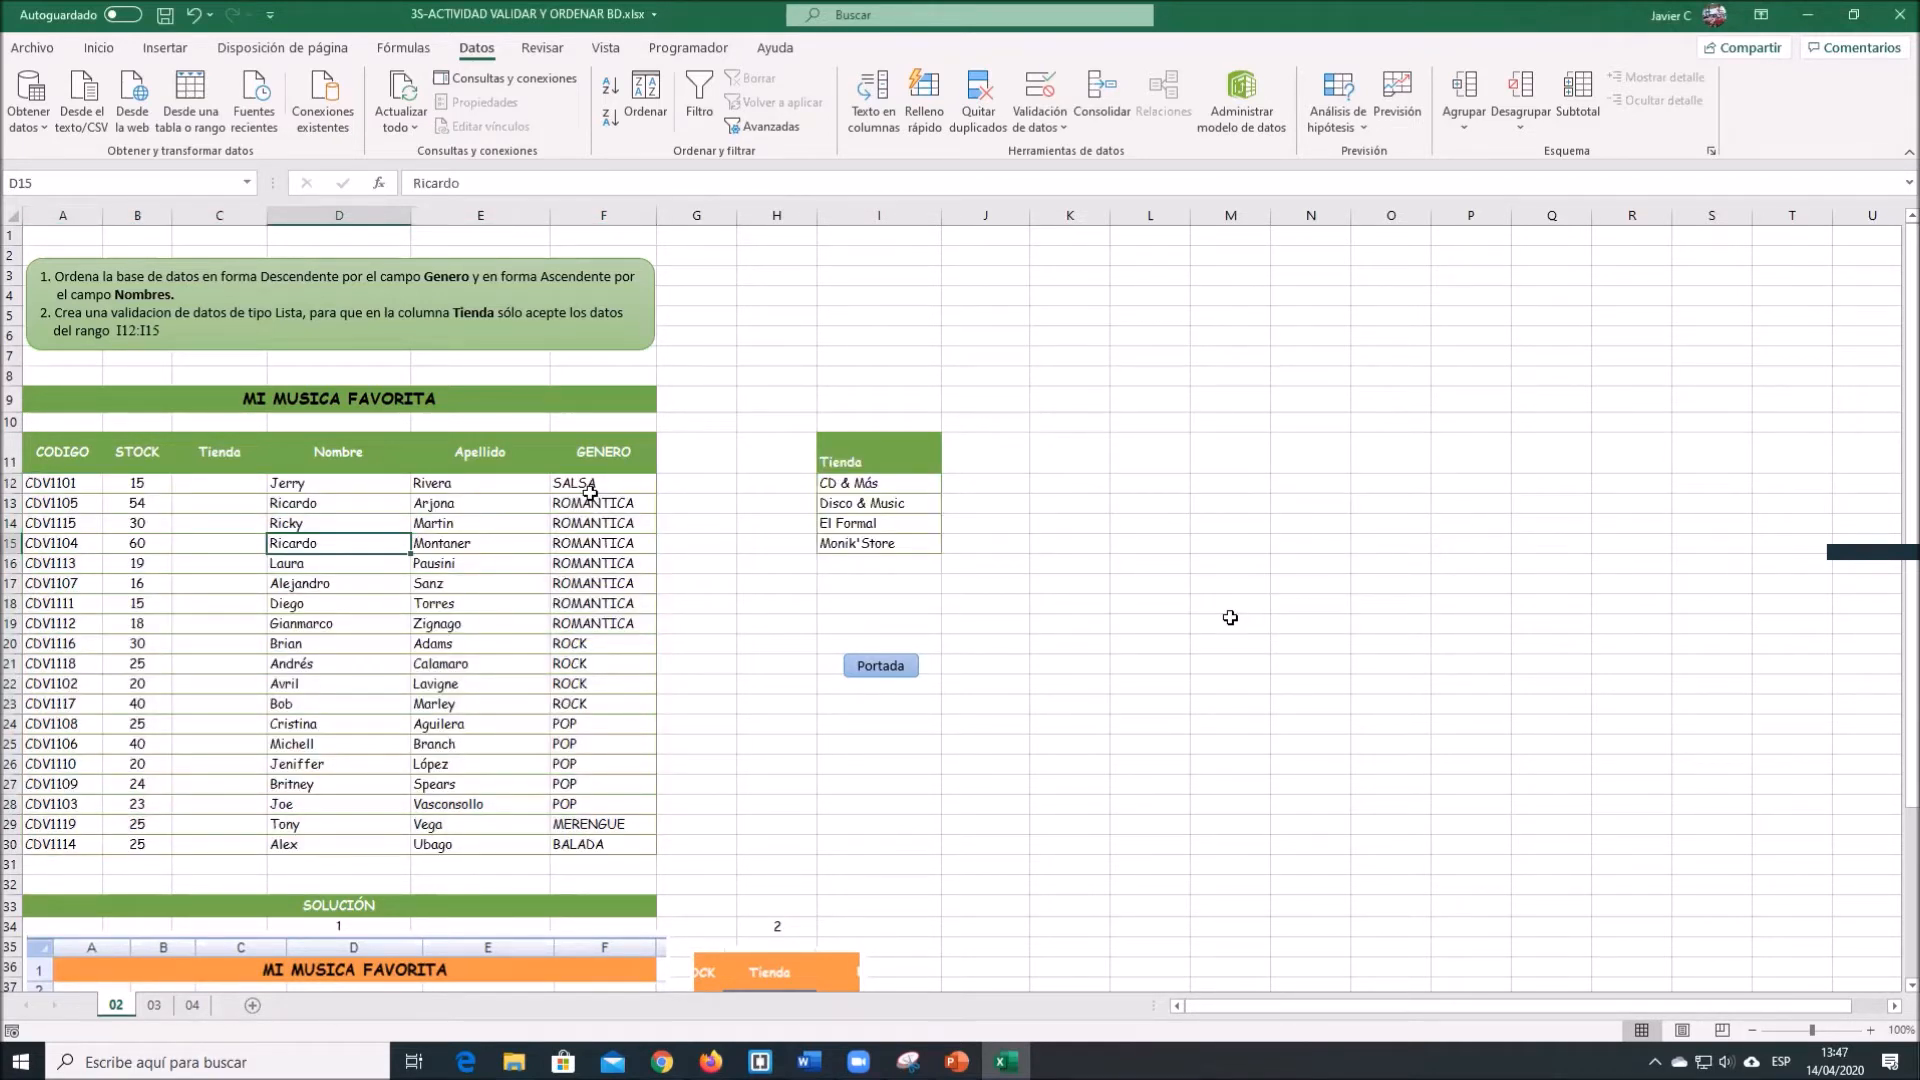
Check the order of the genres in the GENERO column.
drag(590, 482, 596, 830)
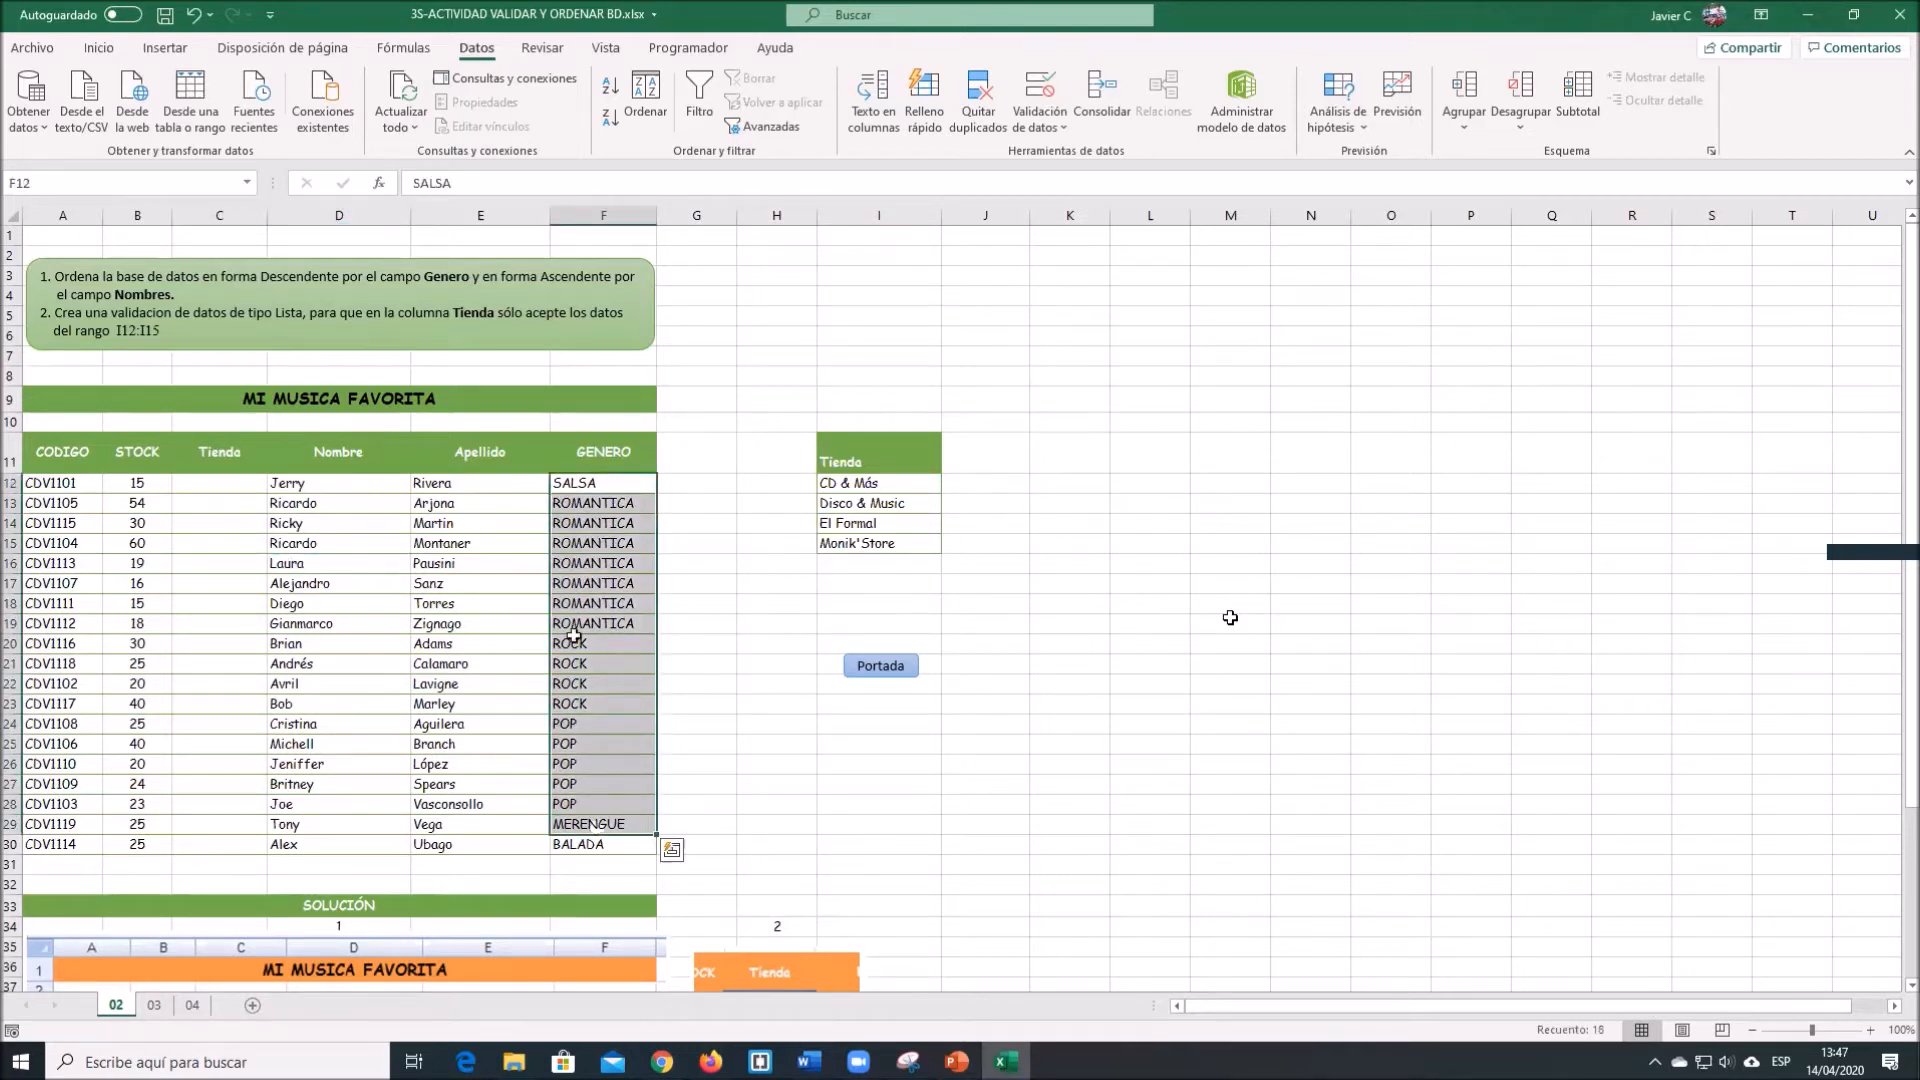
click(581, 484)
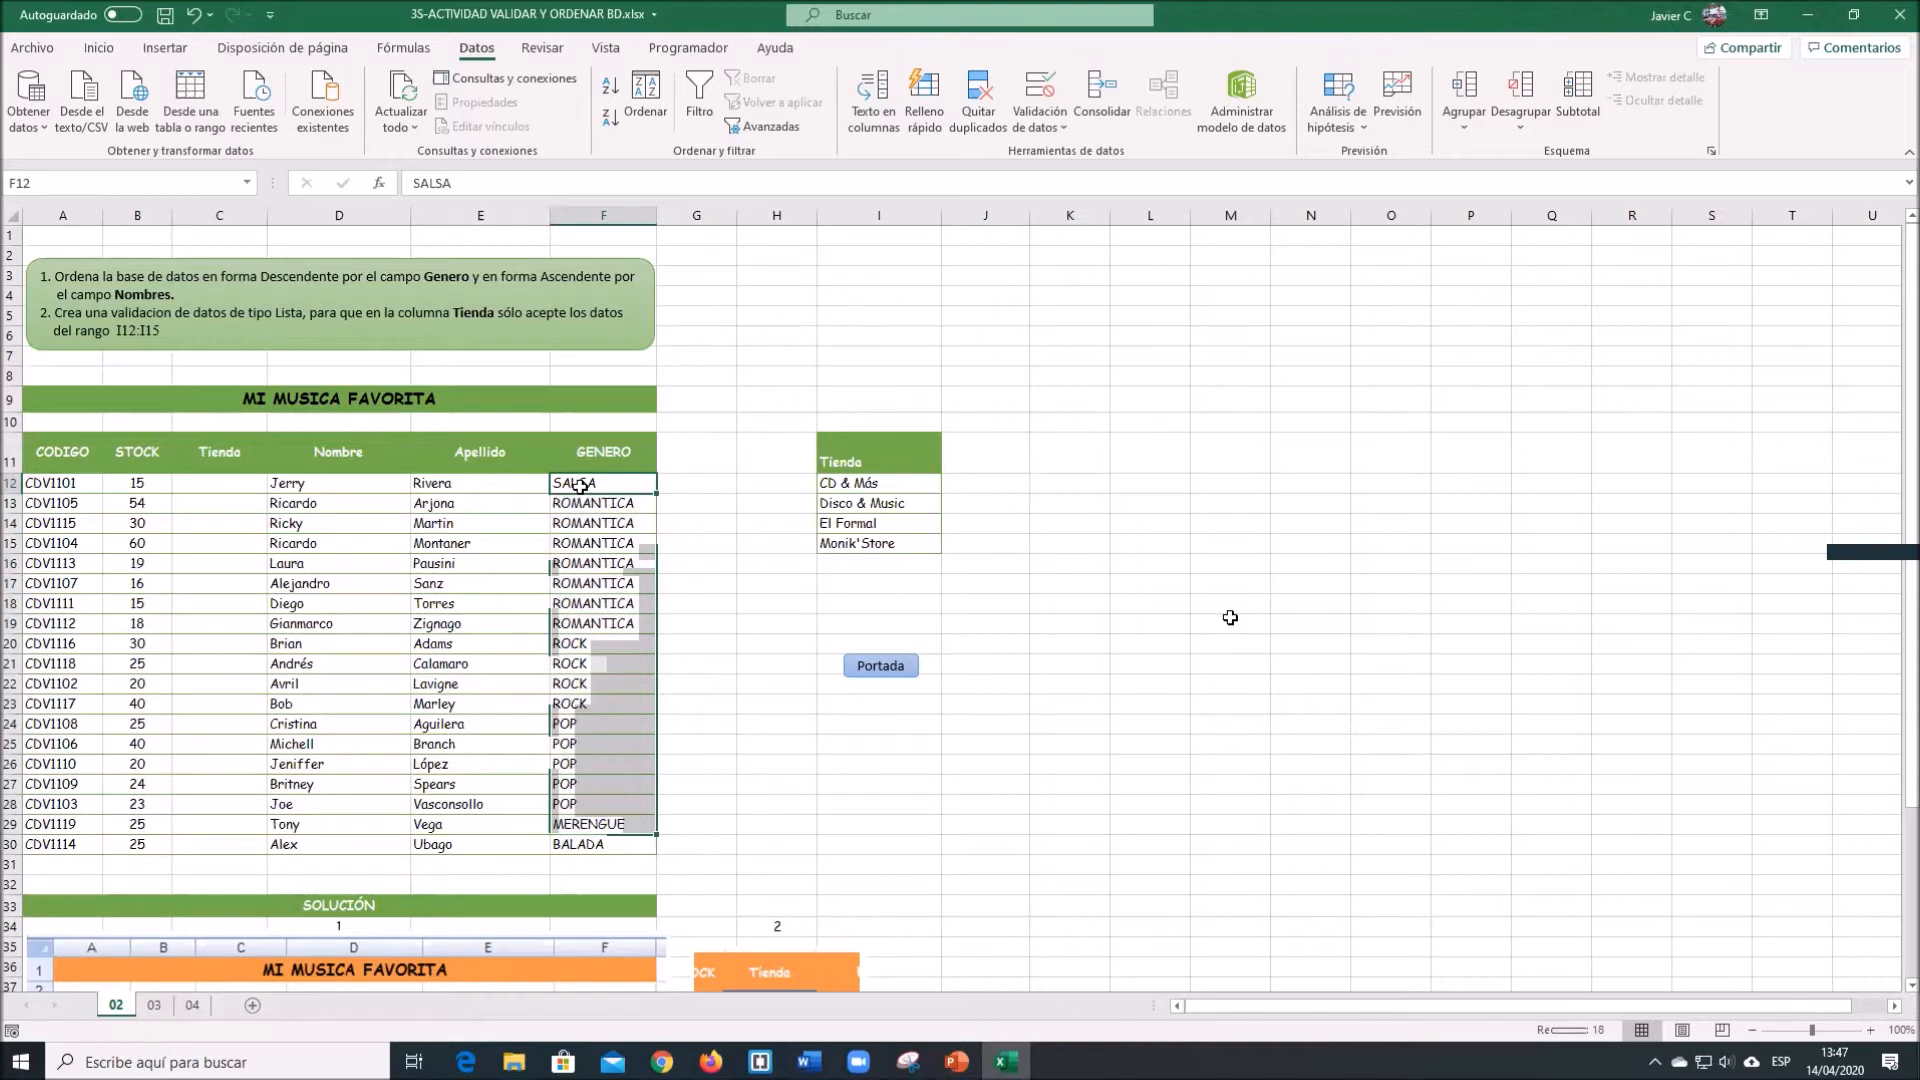
click(585, 617)
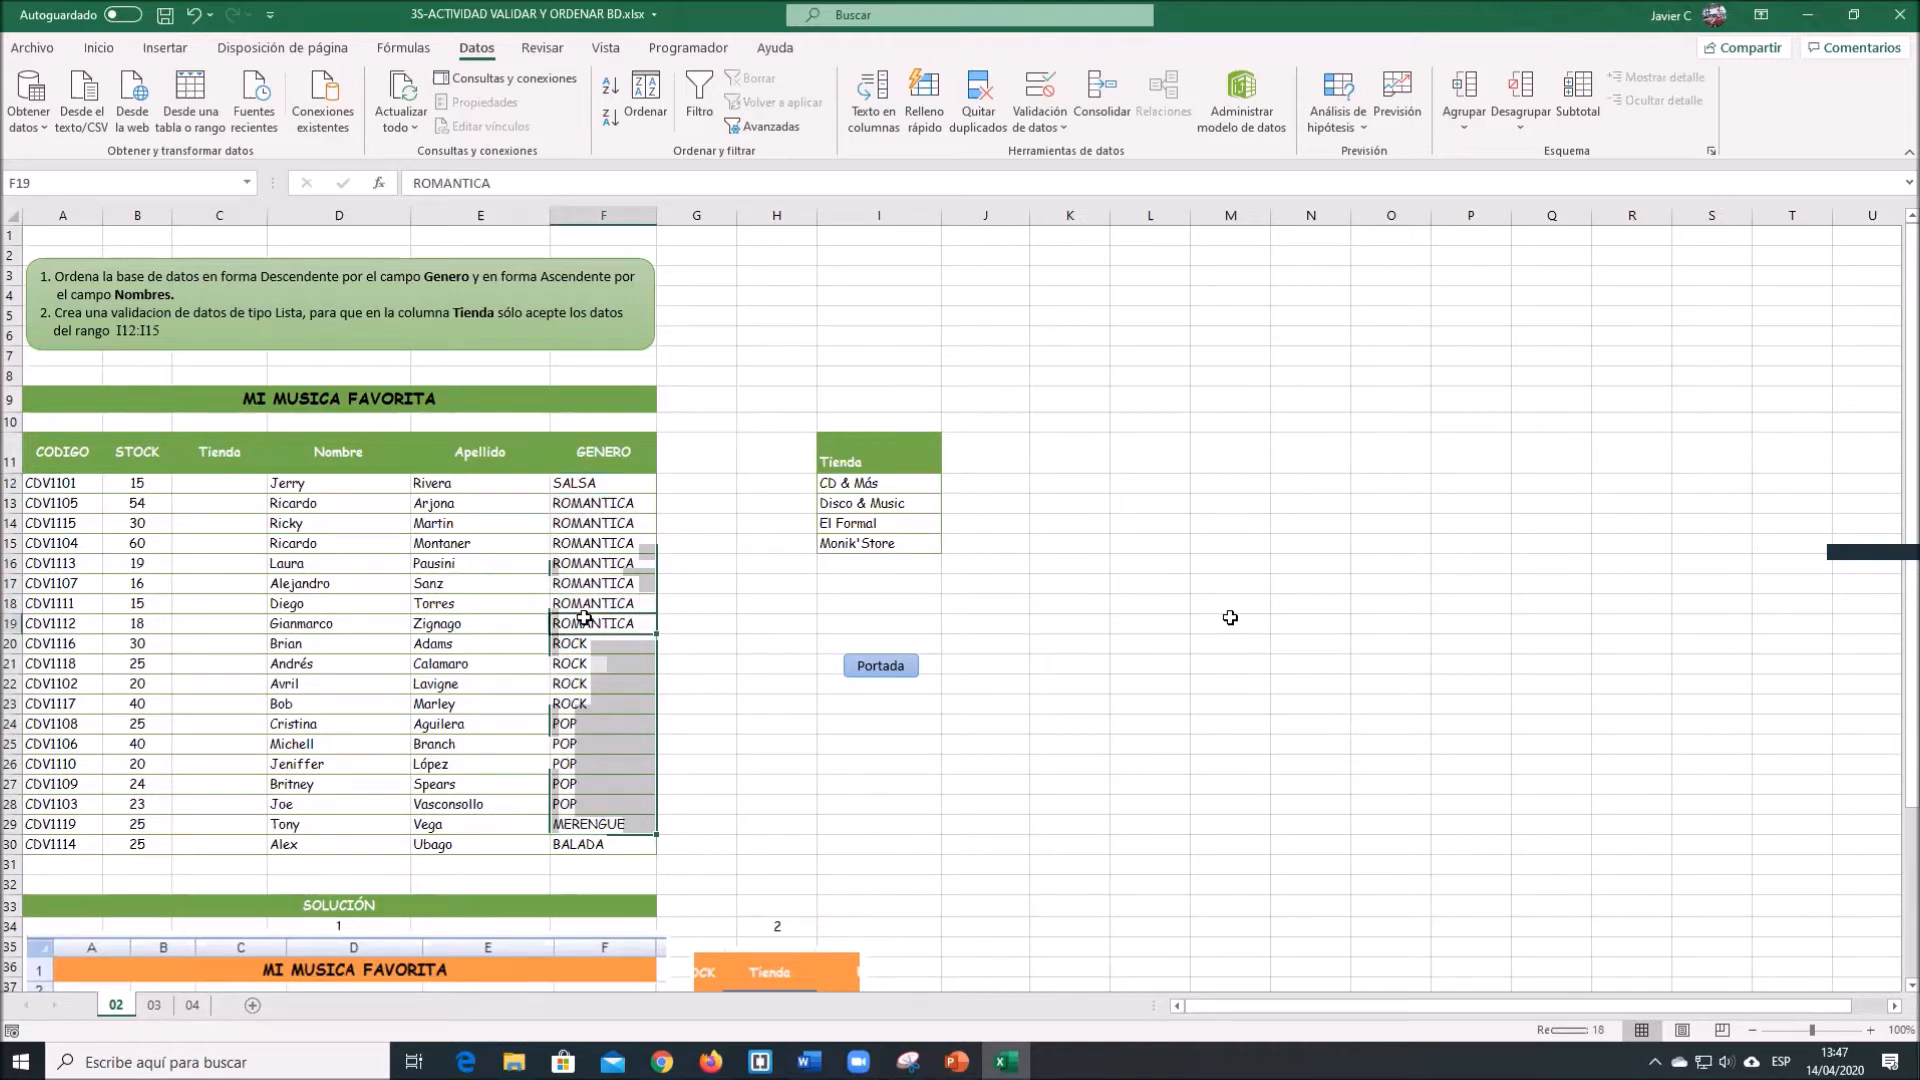
click(486, 618)
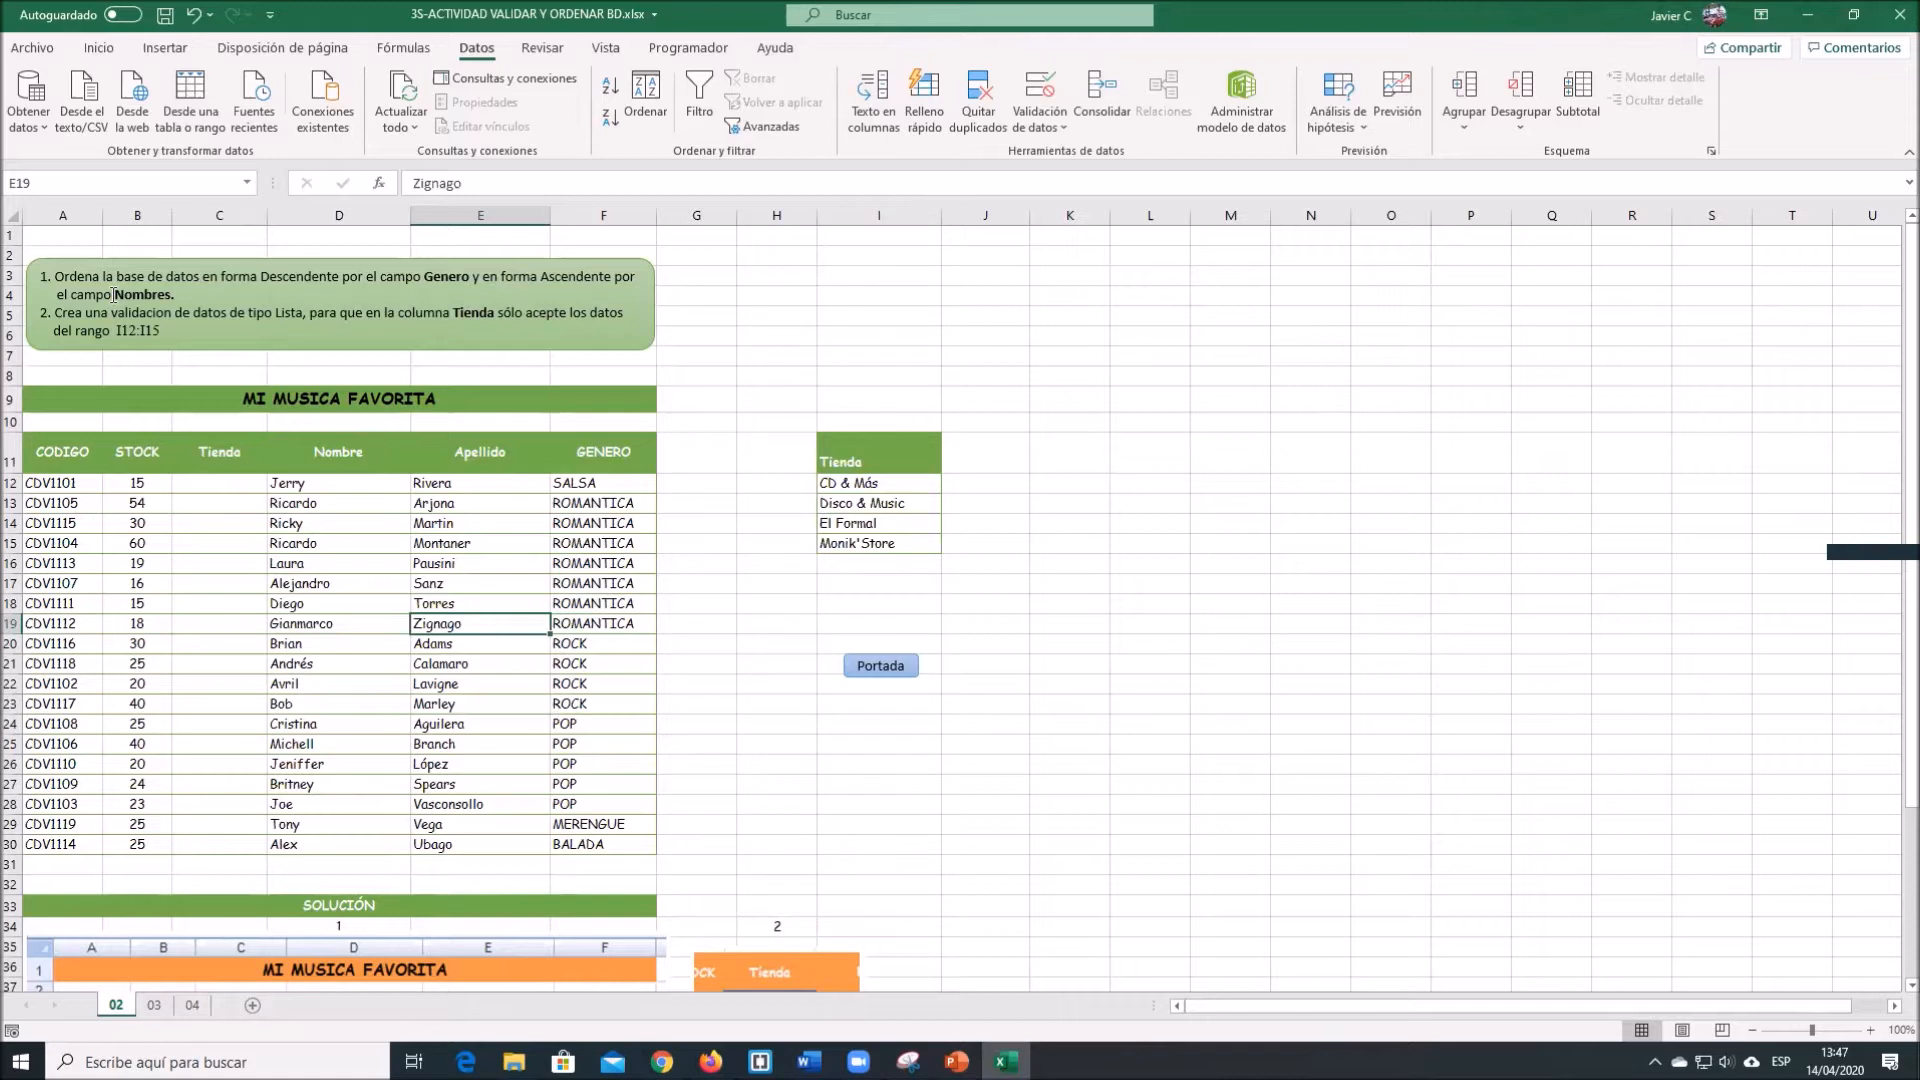
Add a second sort level by Nombre, A to Z, beneath the GENERO level and apply the sort to the table.
click(450, 520)
click(645, 95)
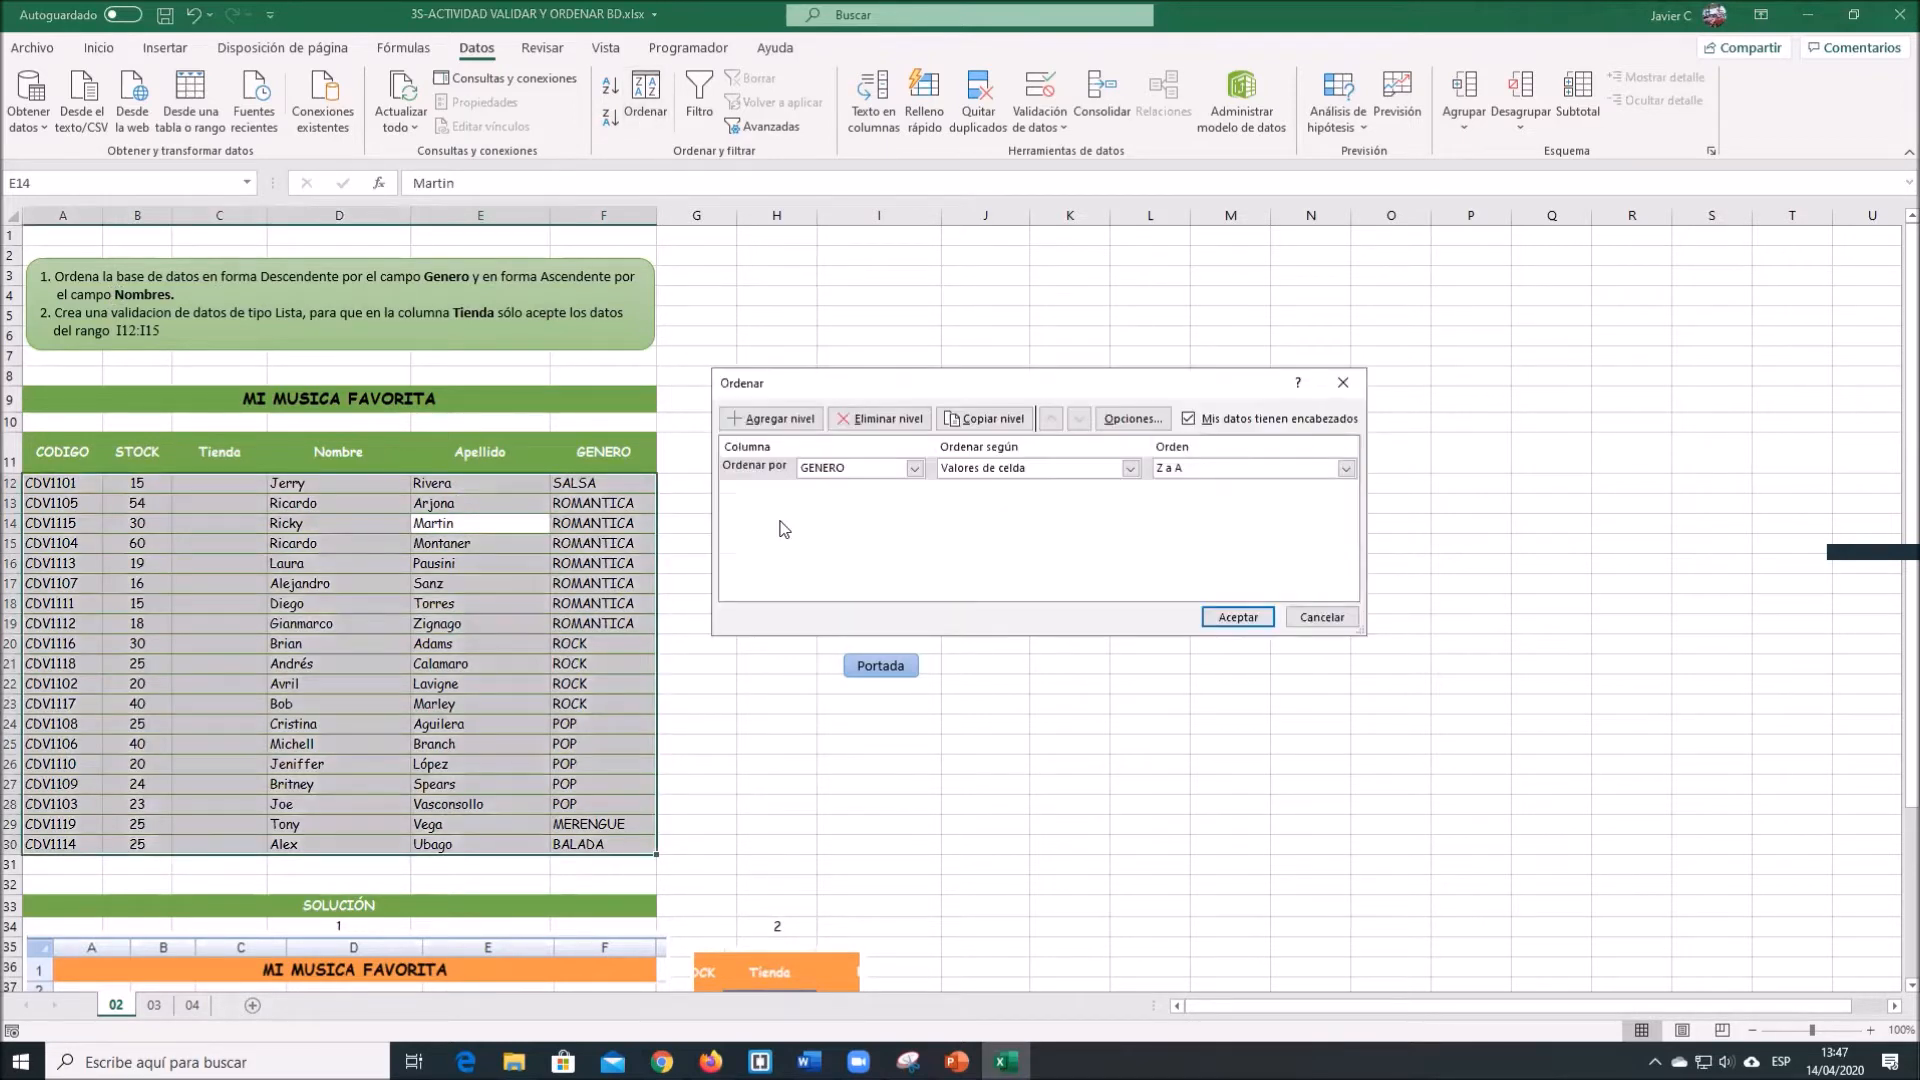
click(915, 474)
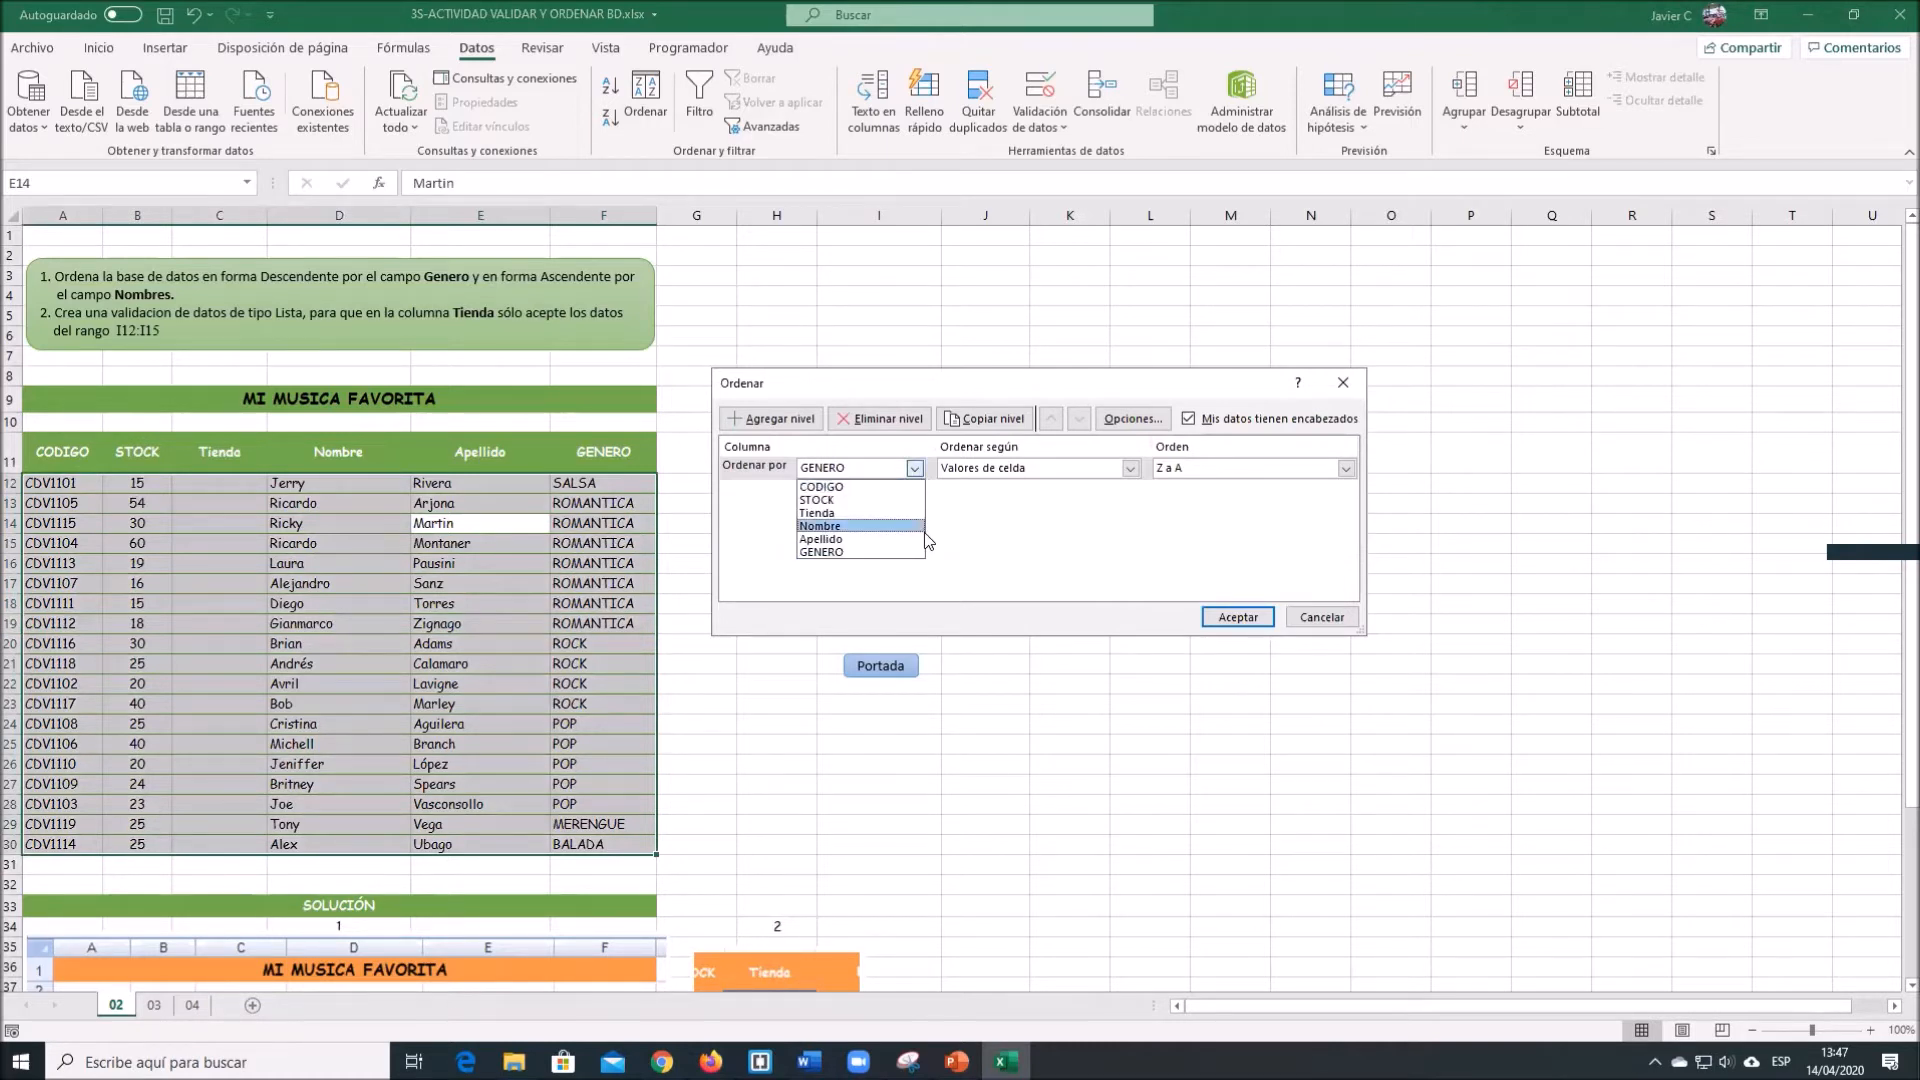
click(1005, 541)
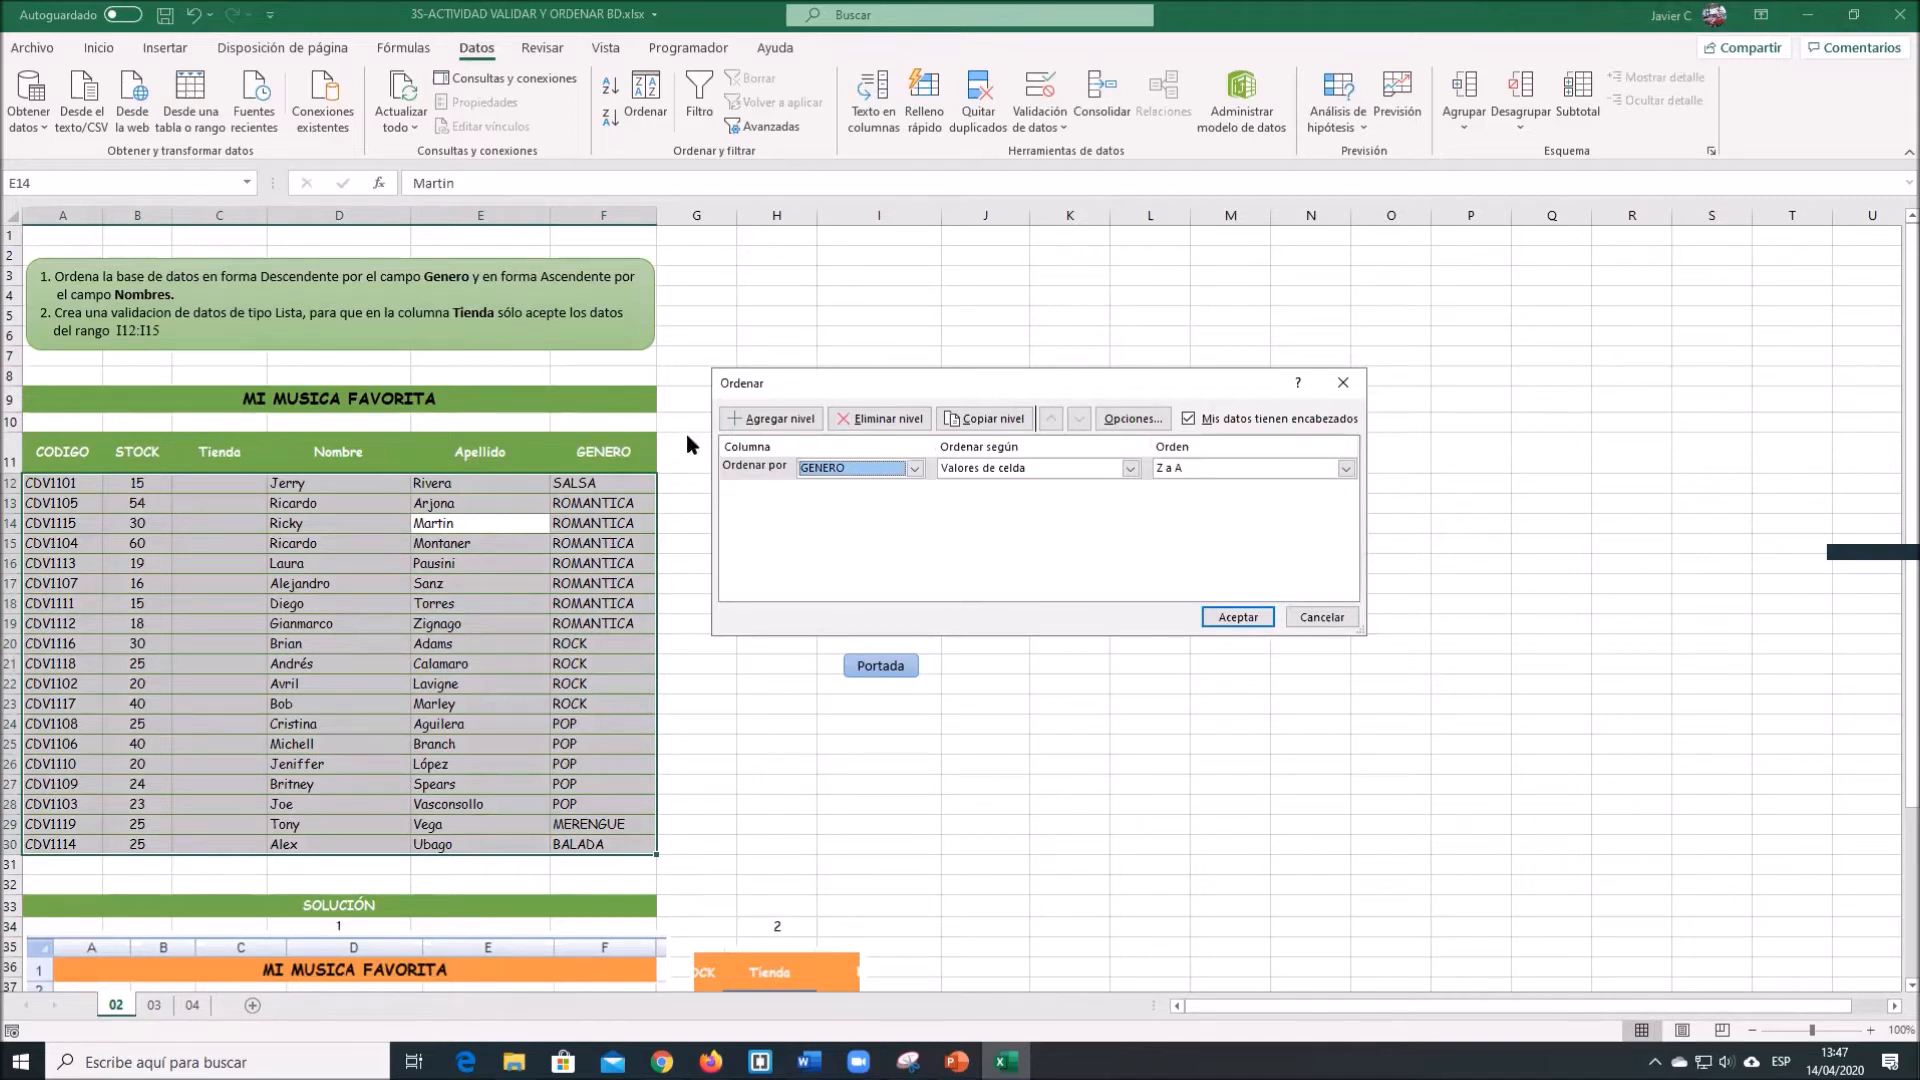
click(768, 422)
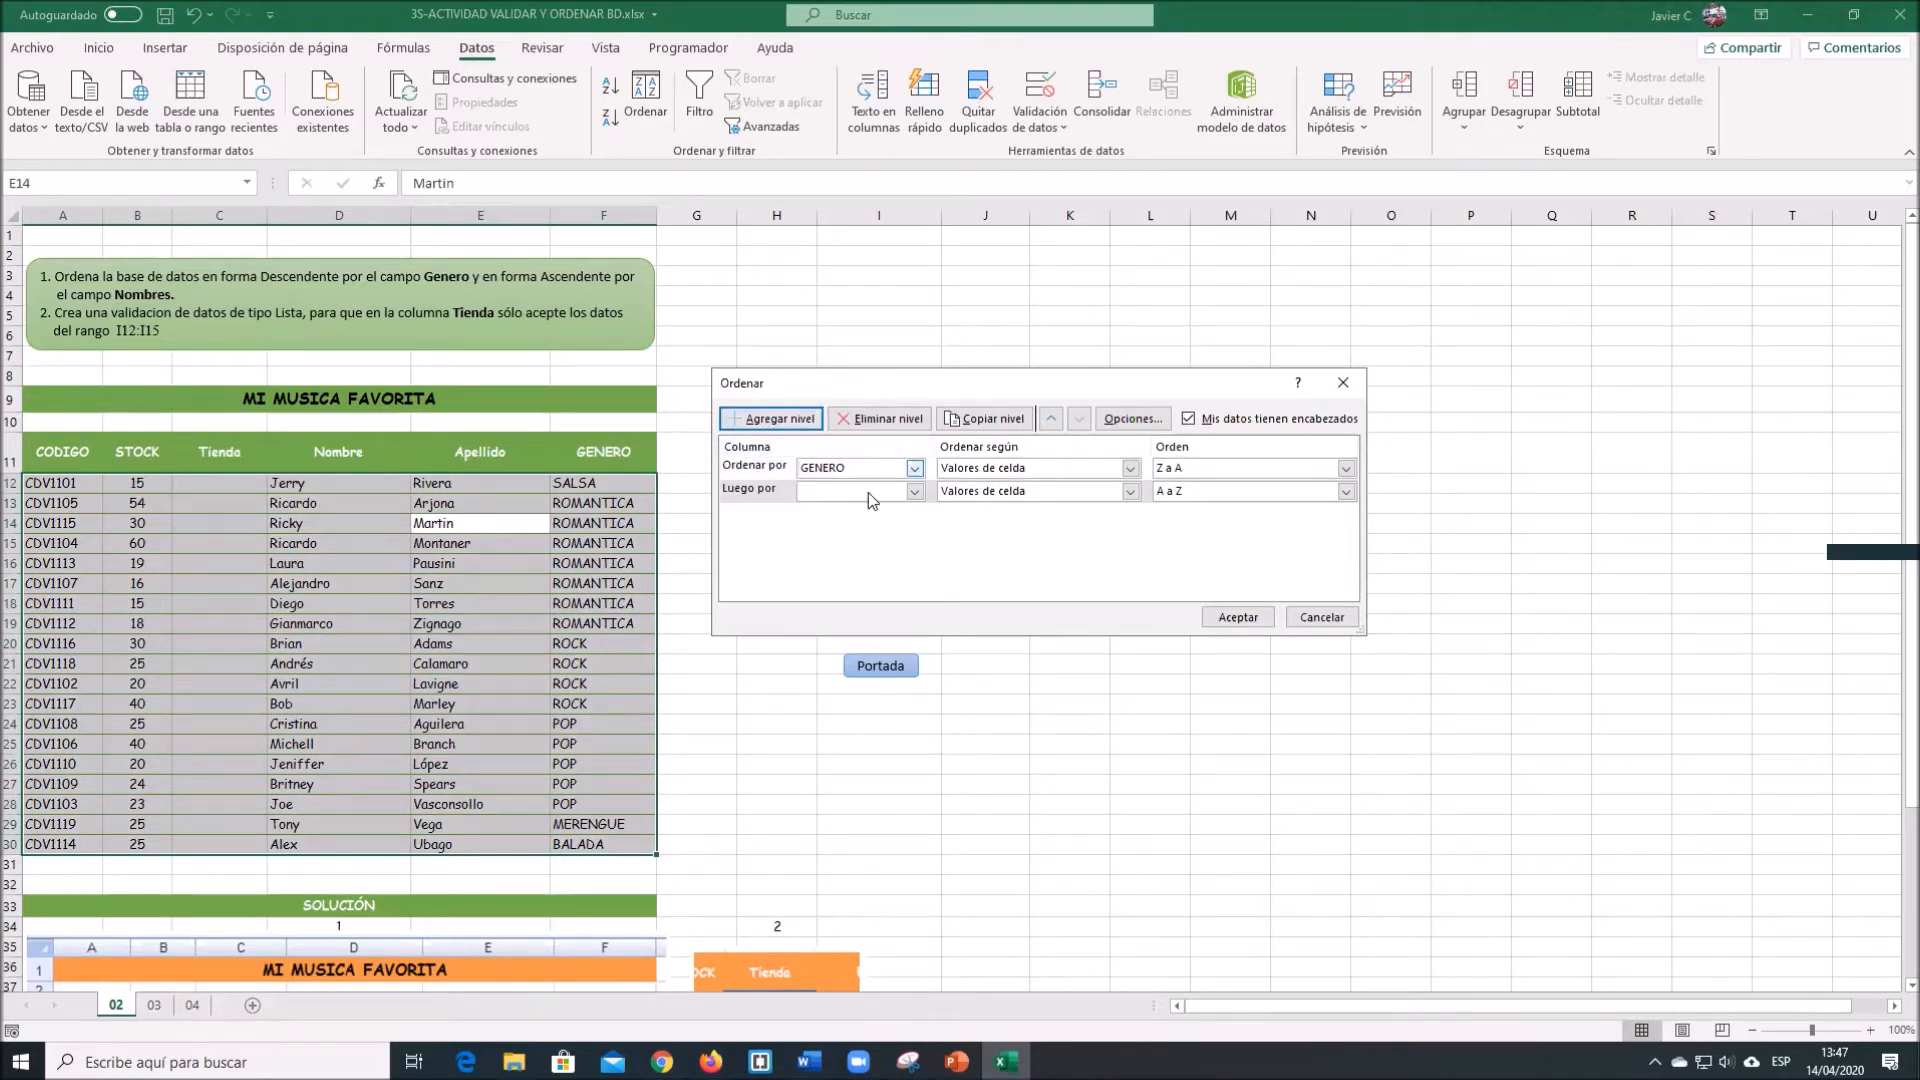
click(913, 492)
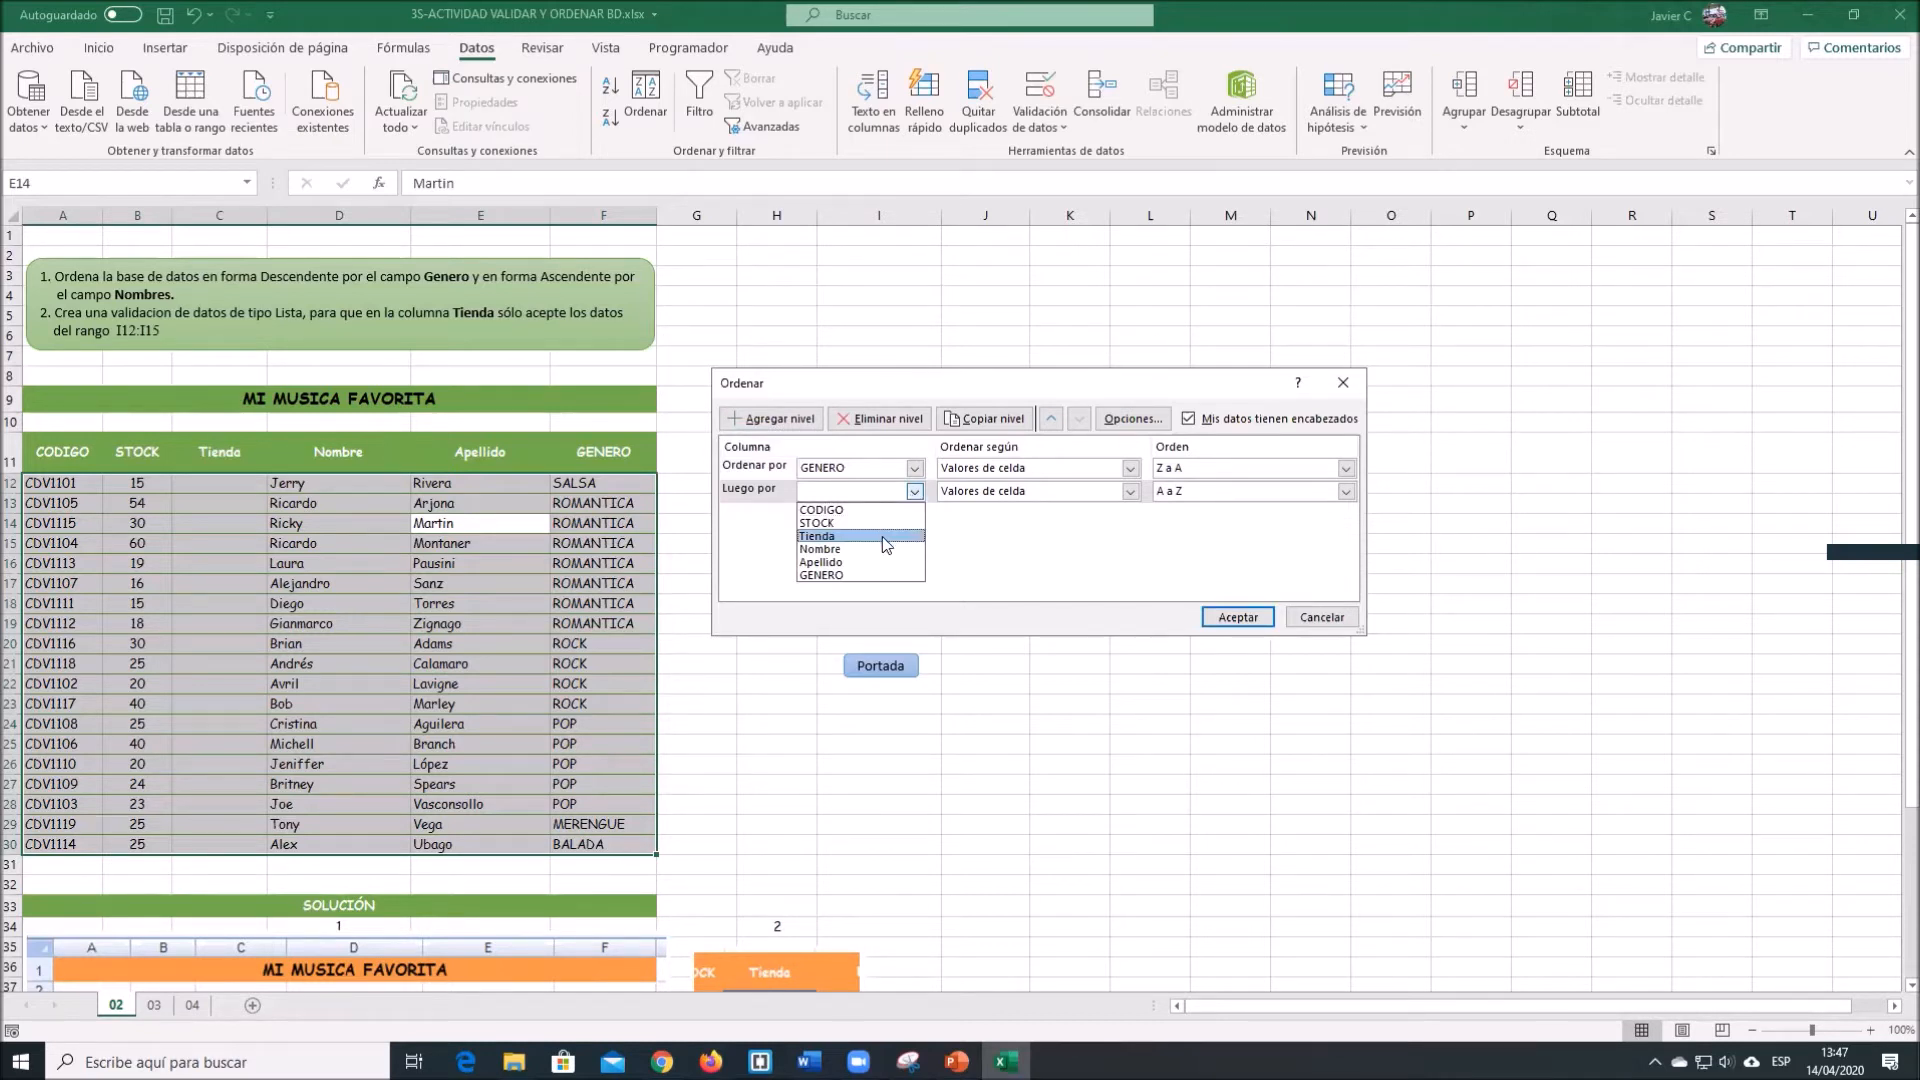
click(860, 548)
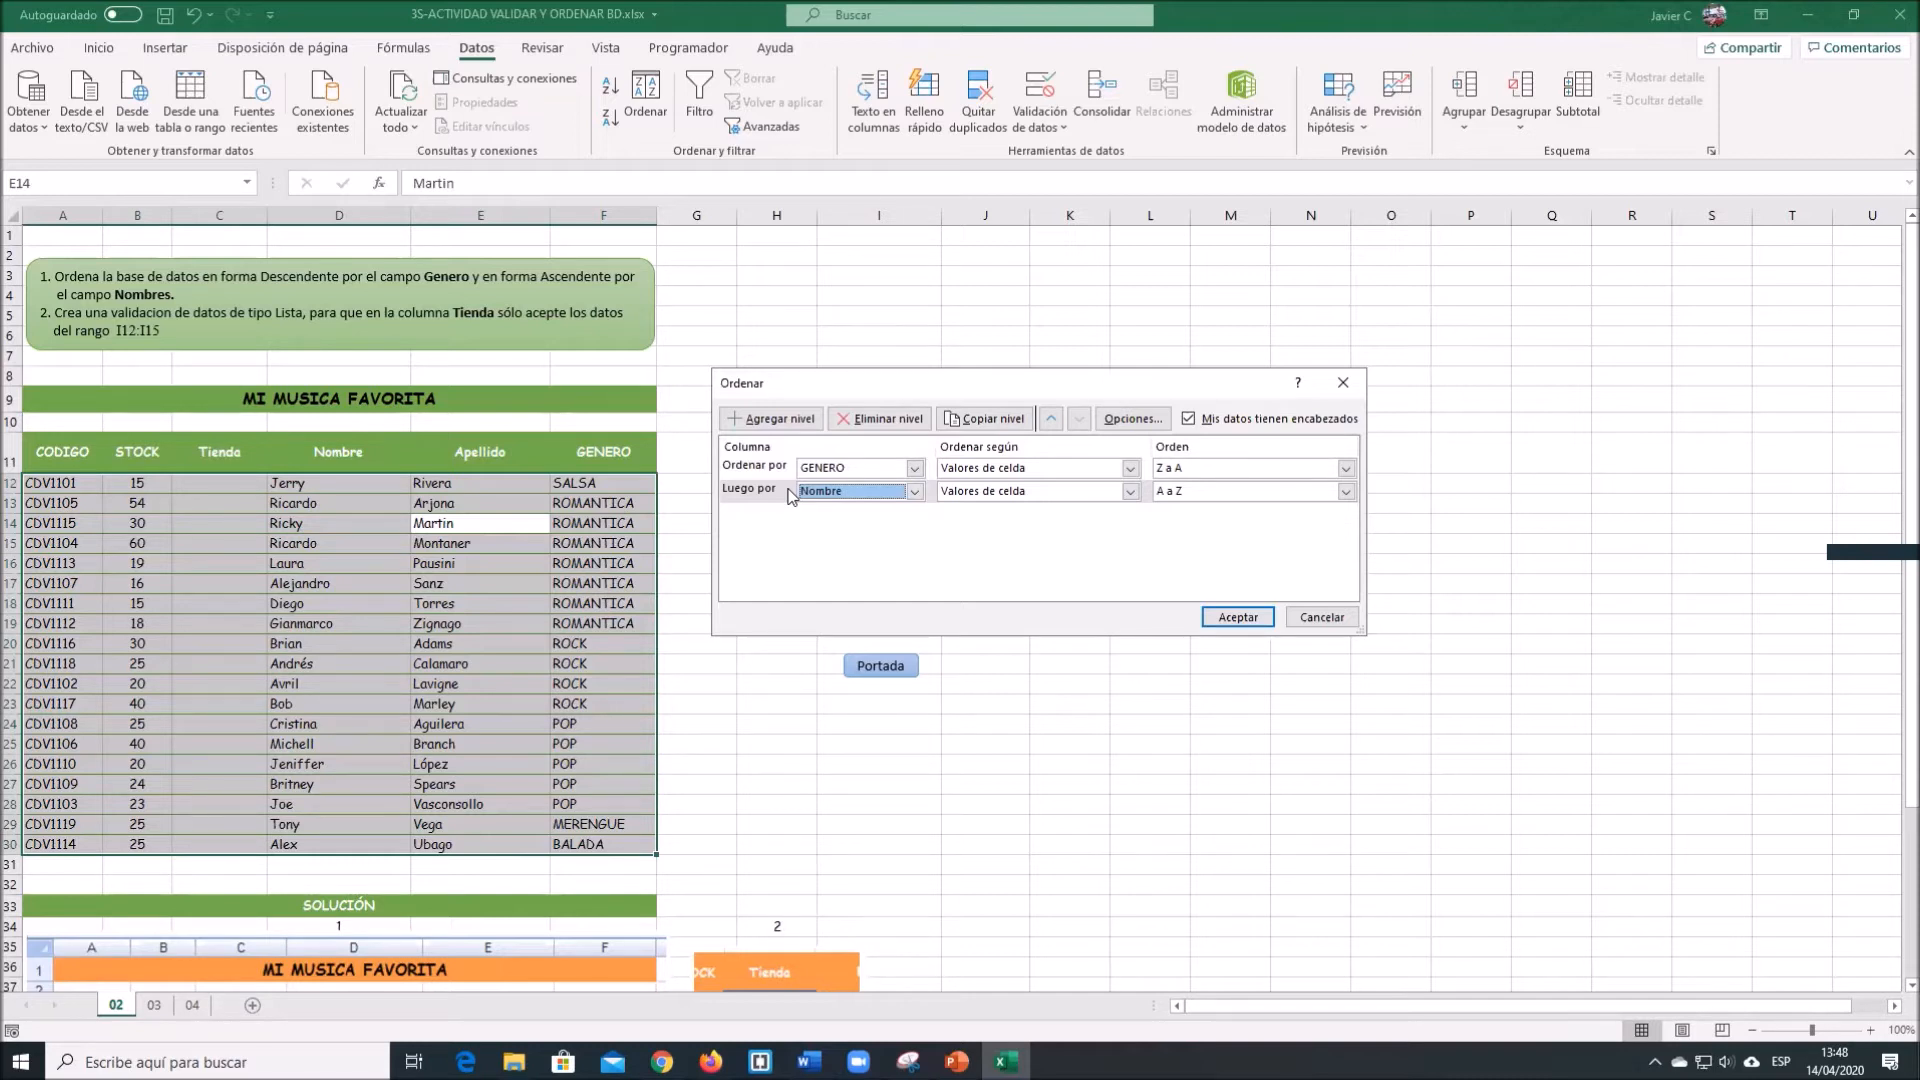
click(1231, 622)
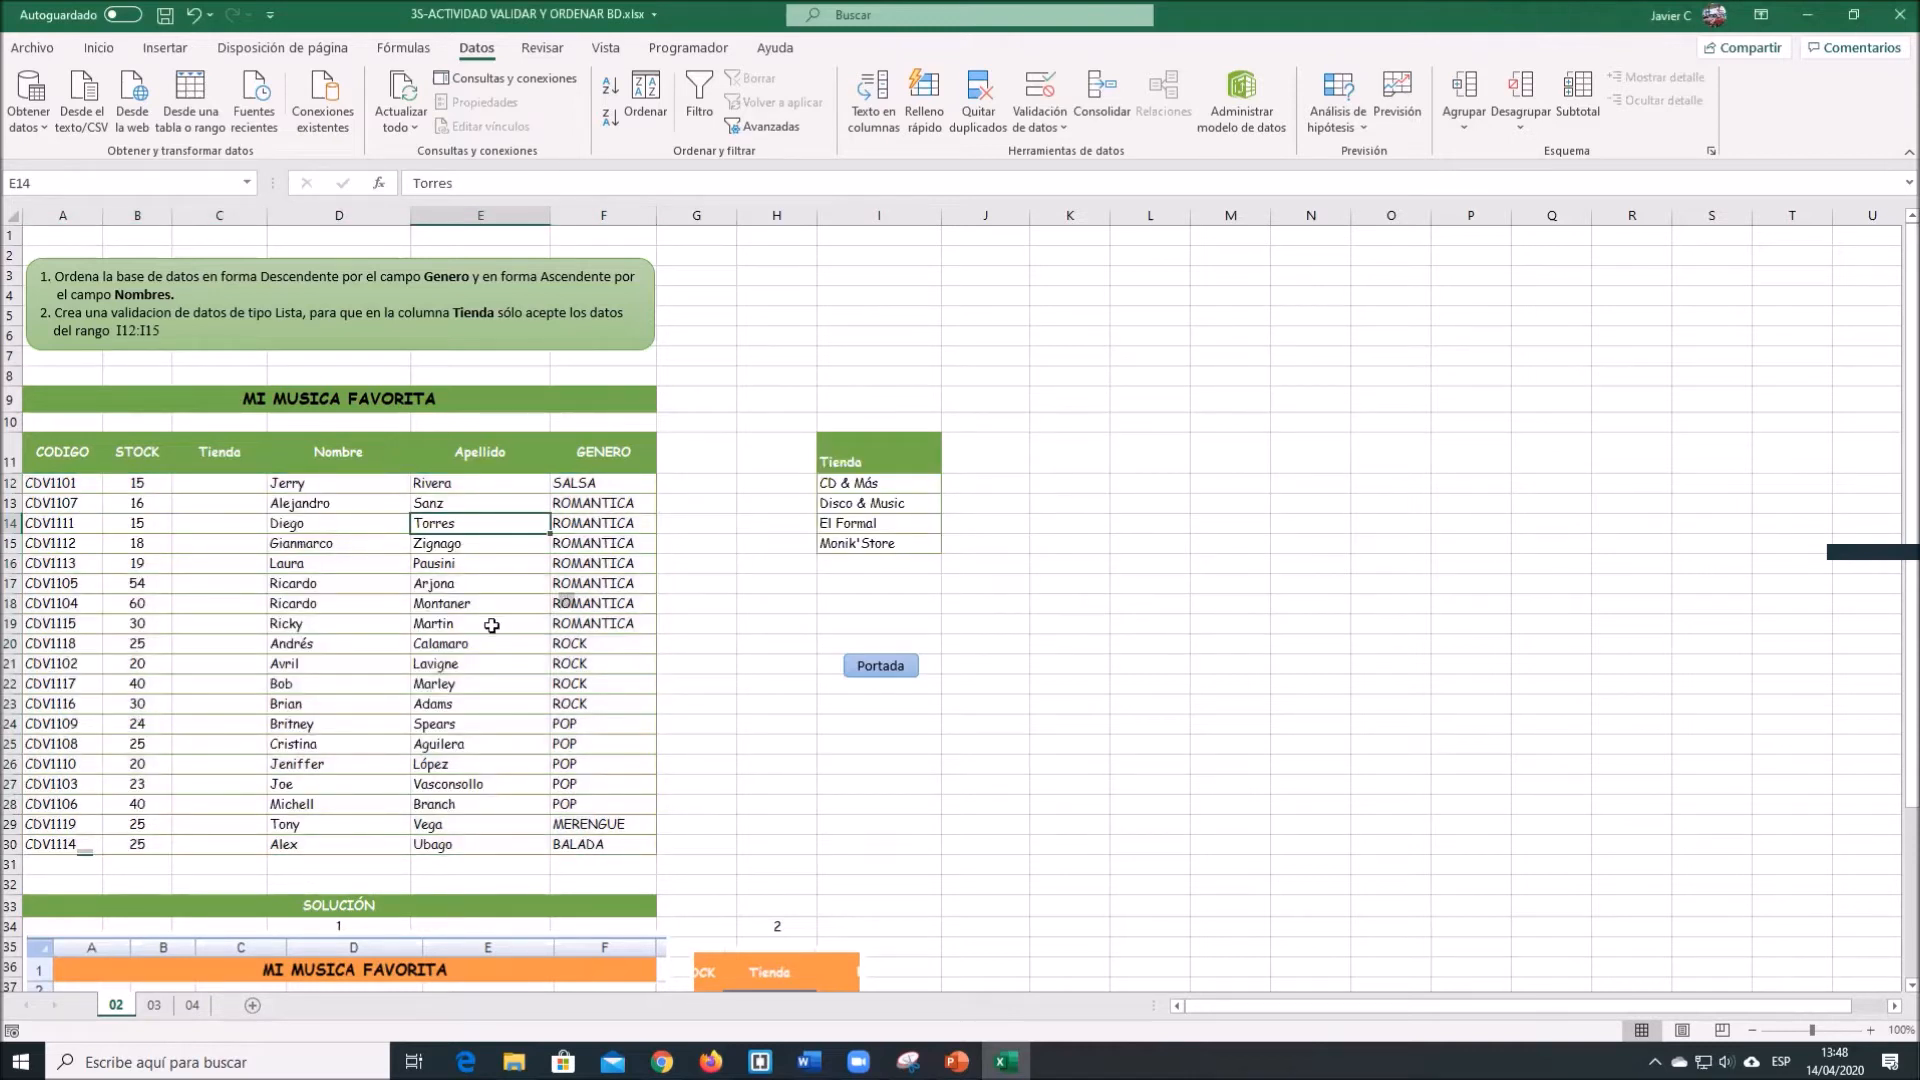
Examine the sorted table, checking the order of names within each genre and the solution picture below.
click(570, 485)
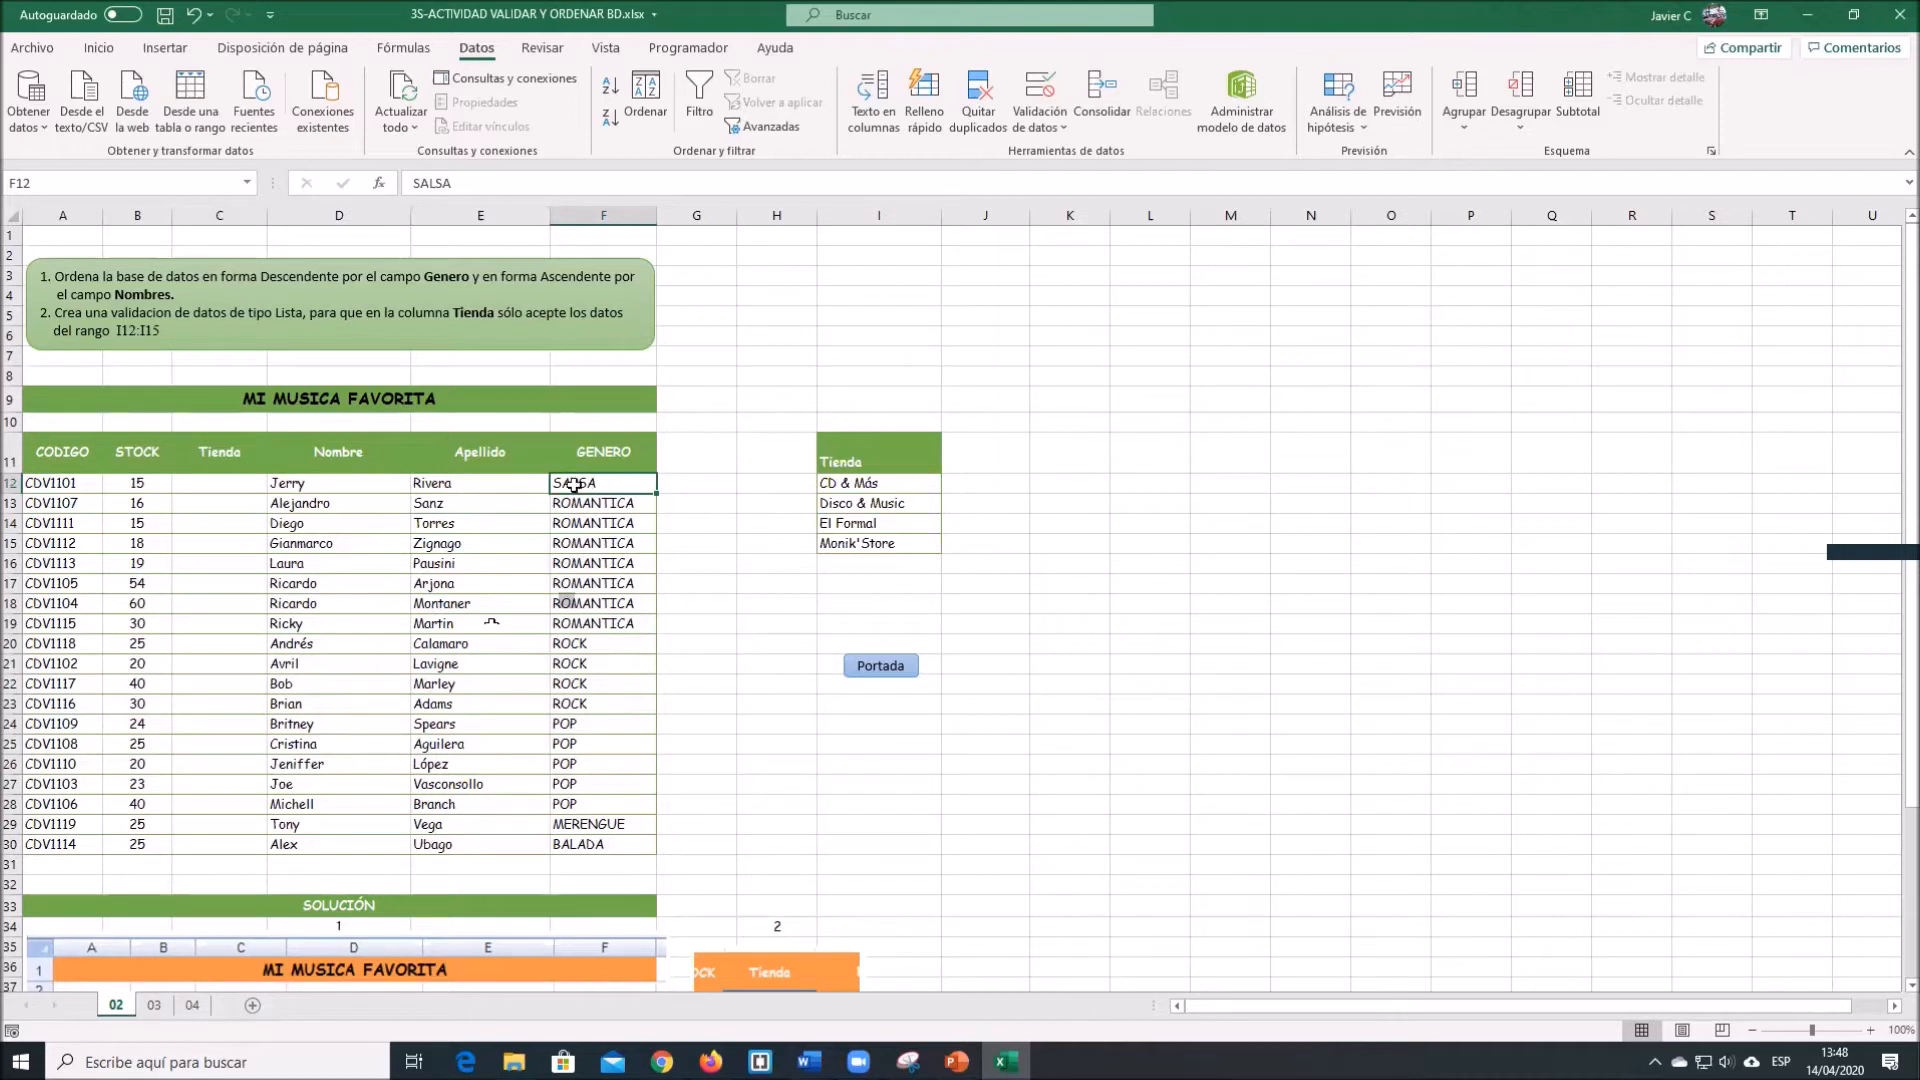
click(315, 488)
drag(572, 486, 305, 483)
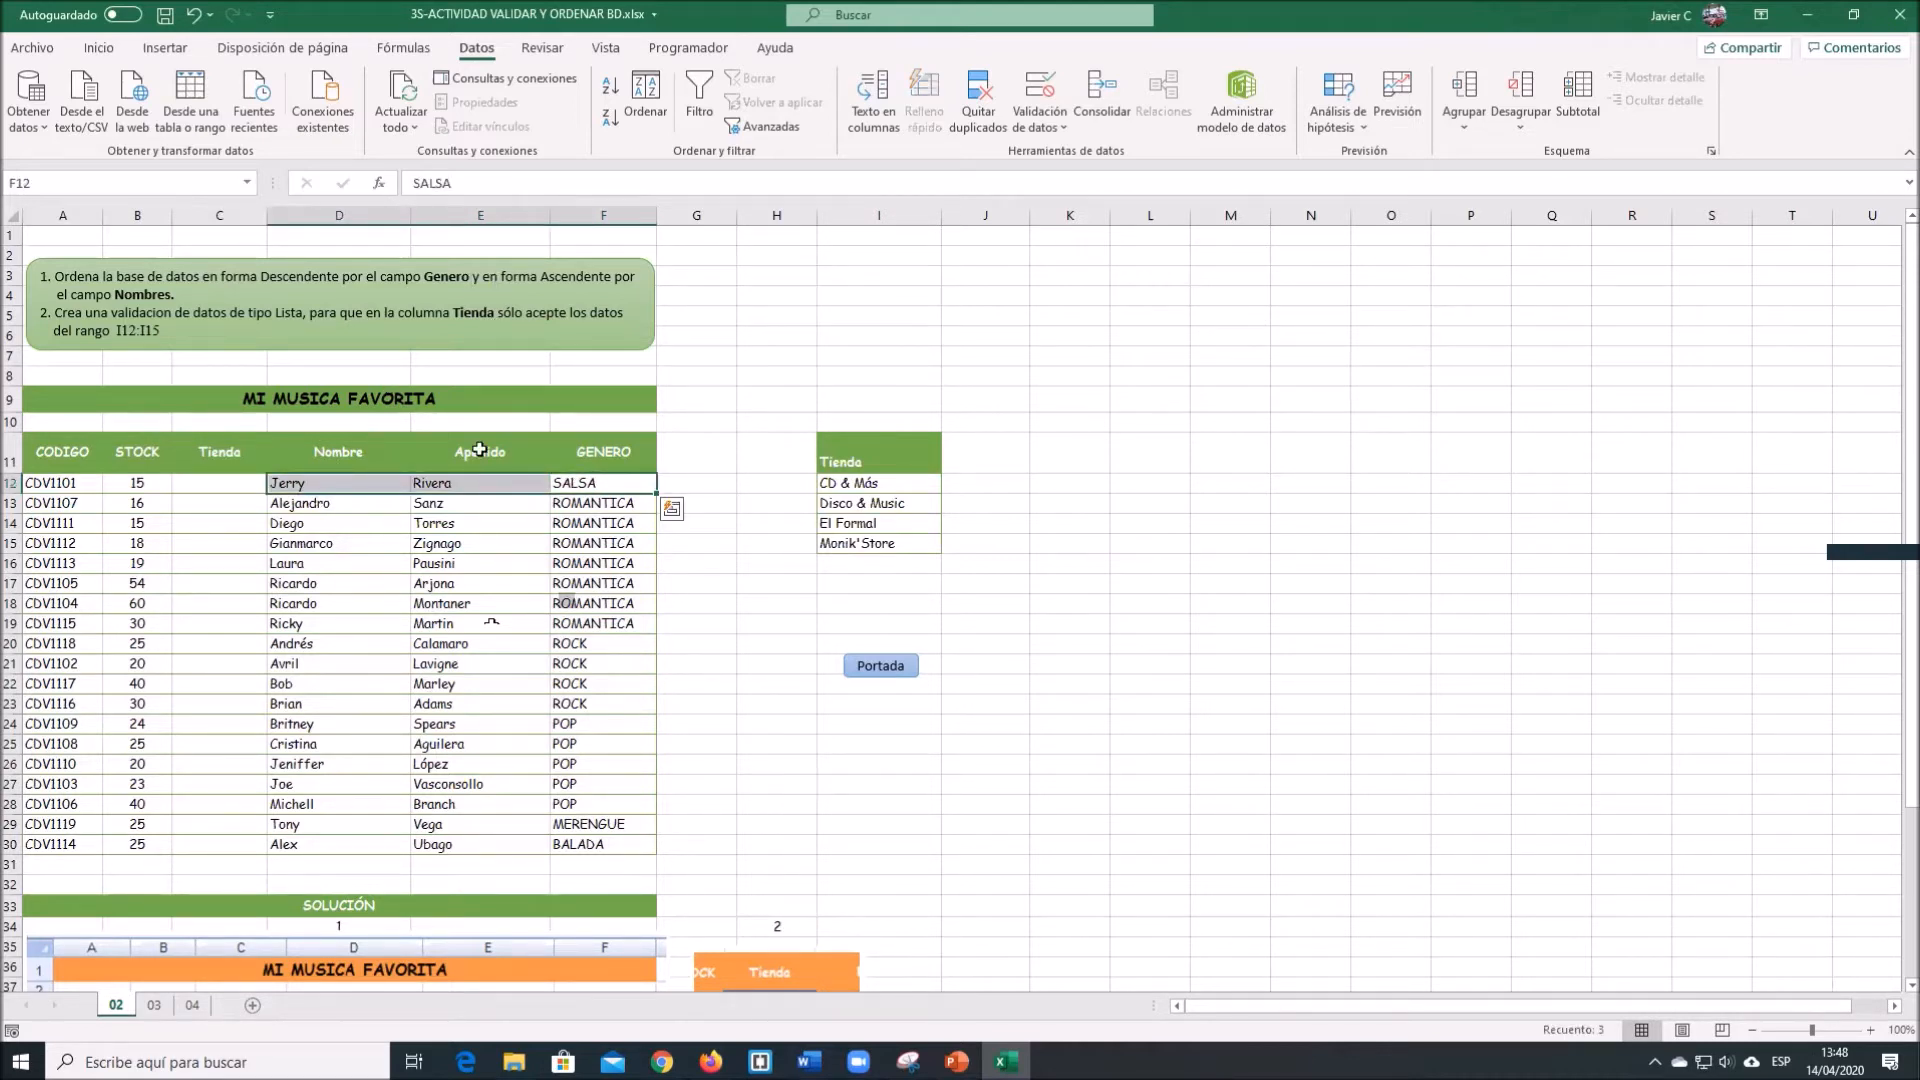
click(315, 484)
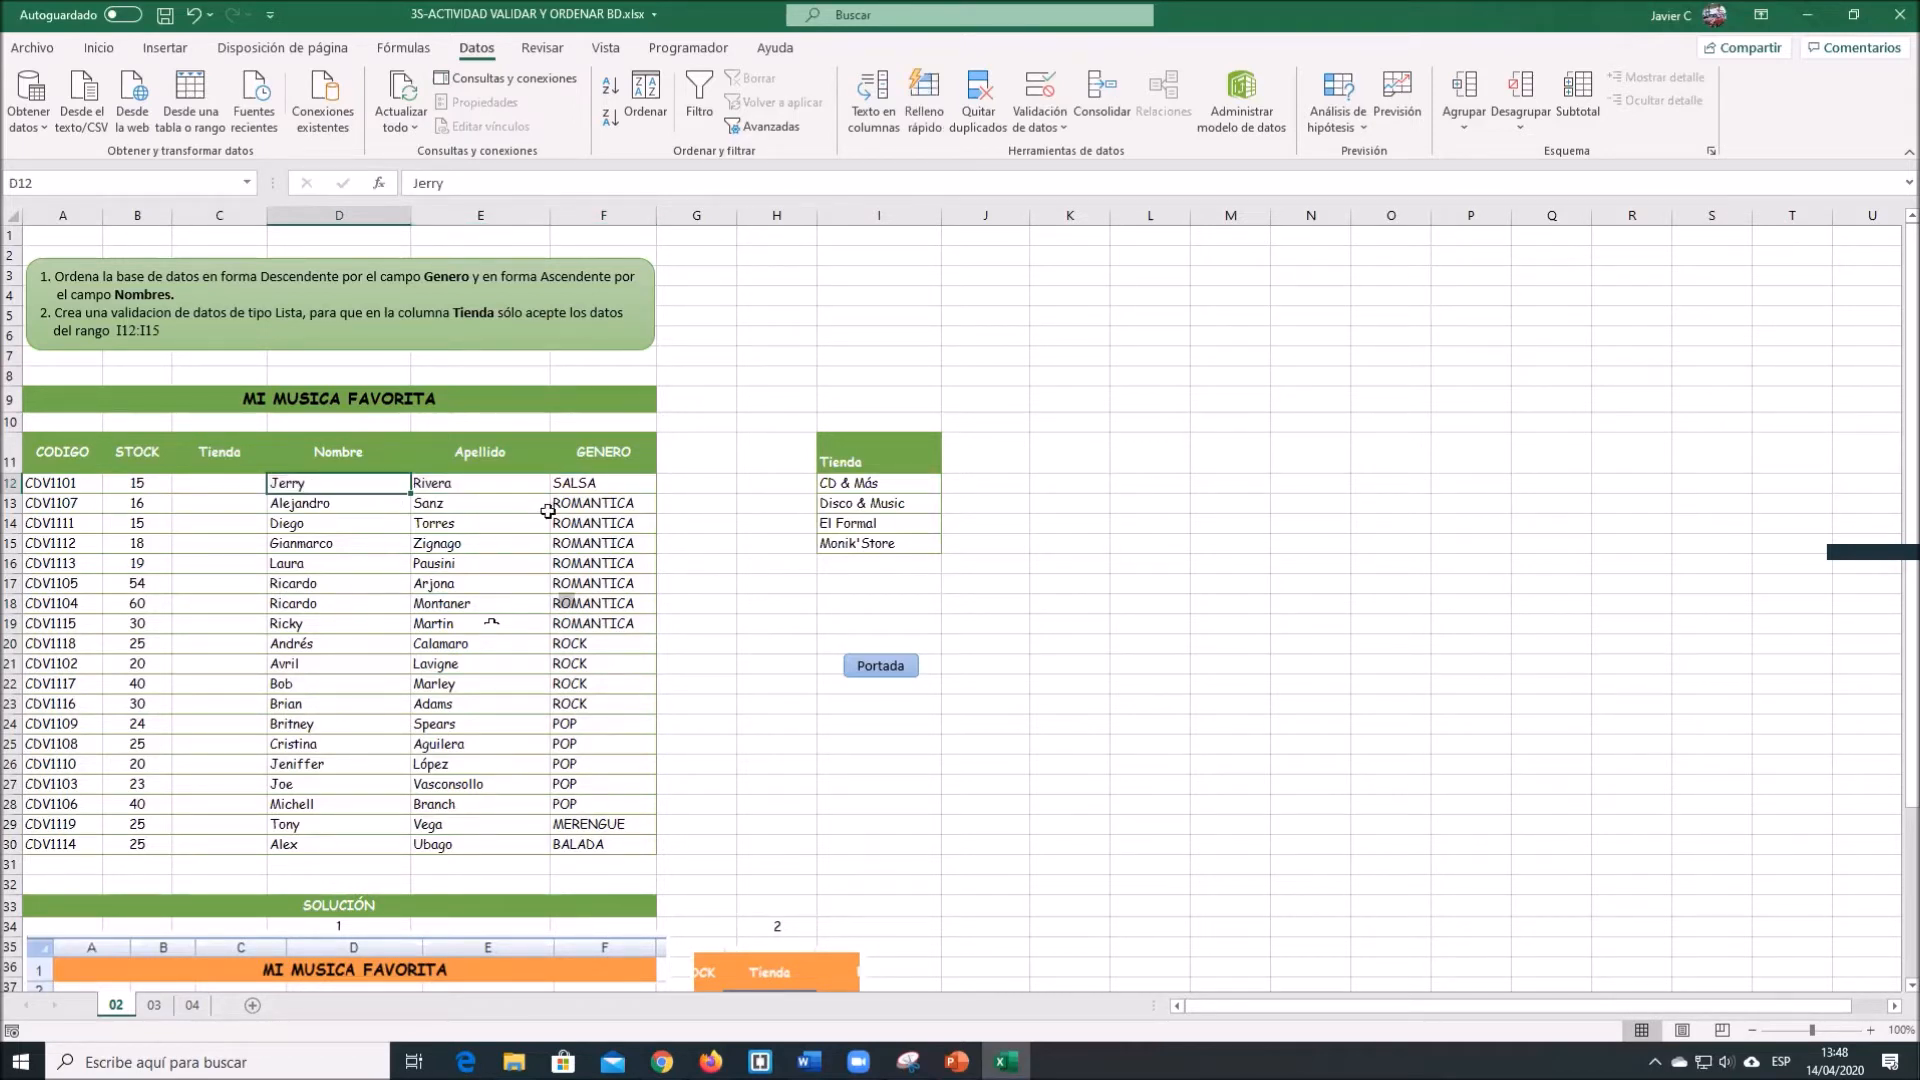
click(580, 501)
drag(580, 501, 362, 622)
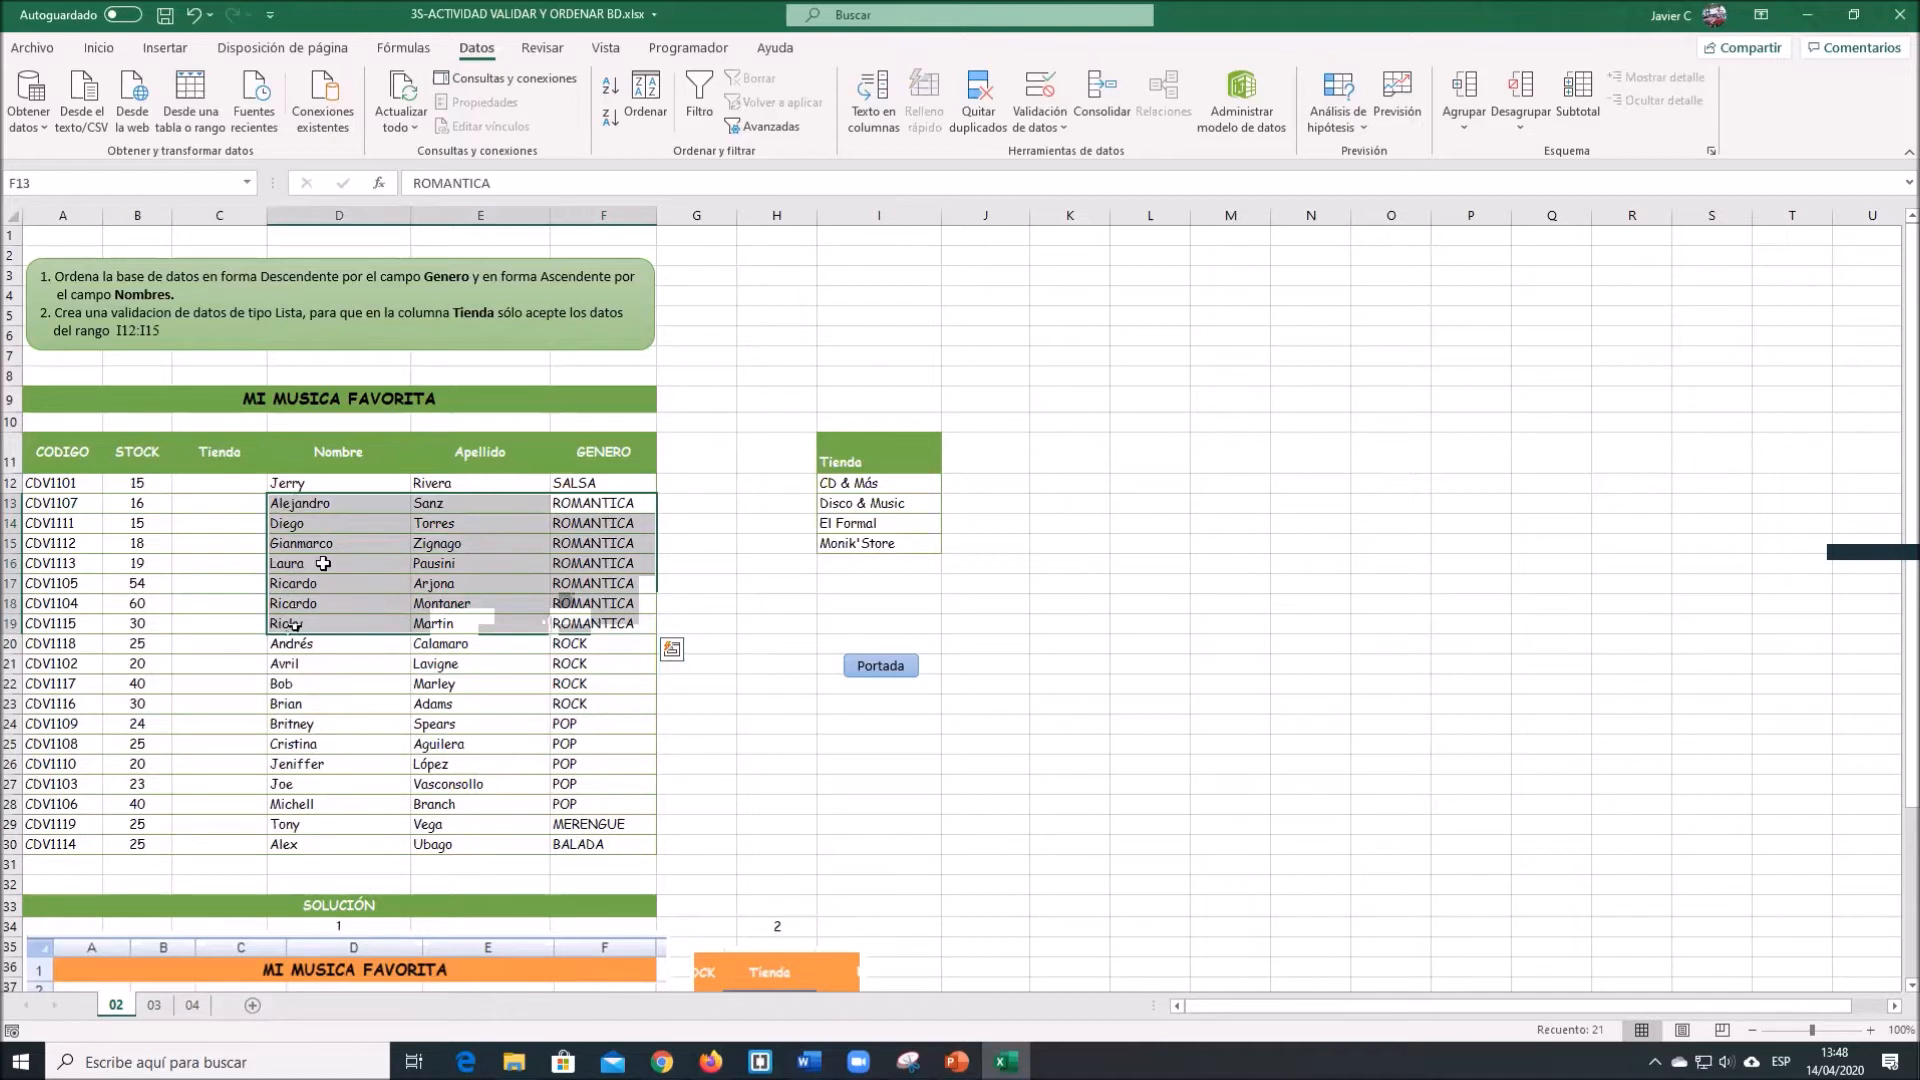
drag(590, 648, 350, 703)
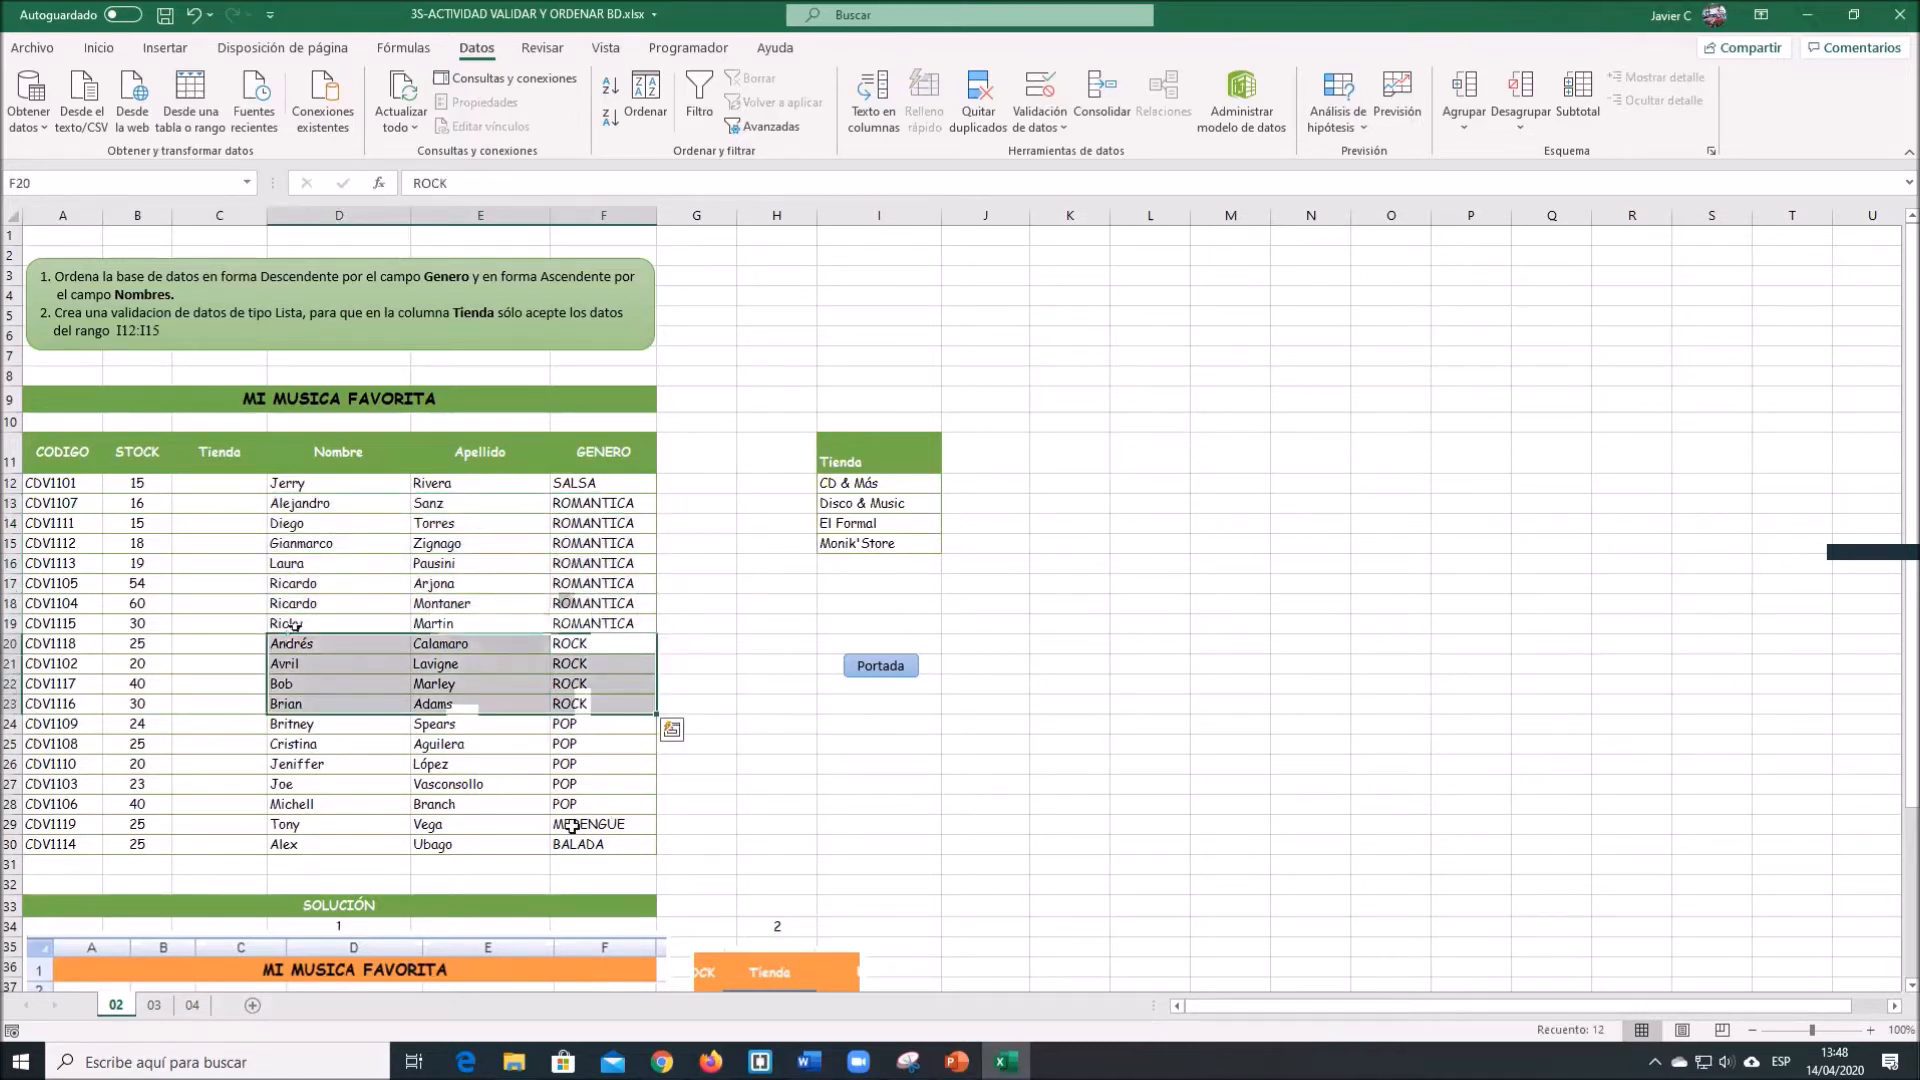
scroll(571, 826, down, 3)
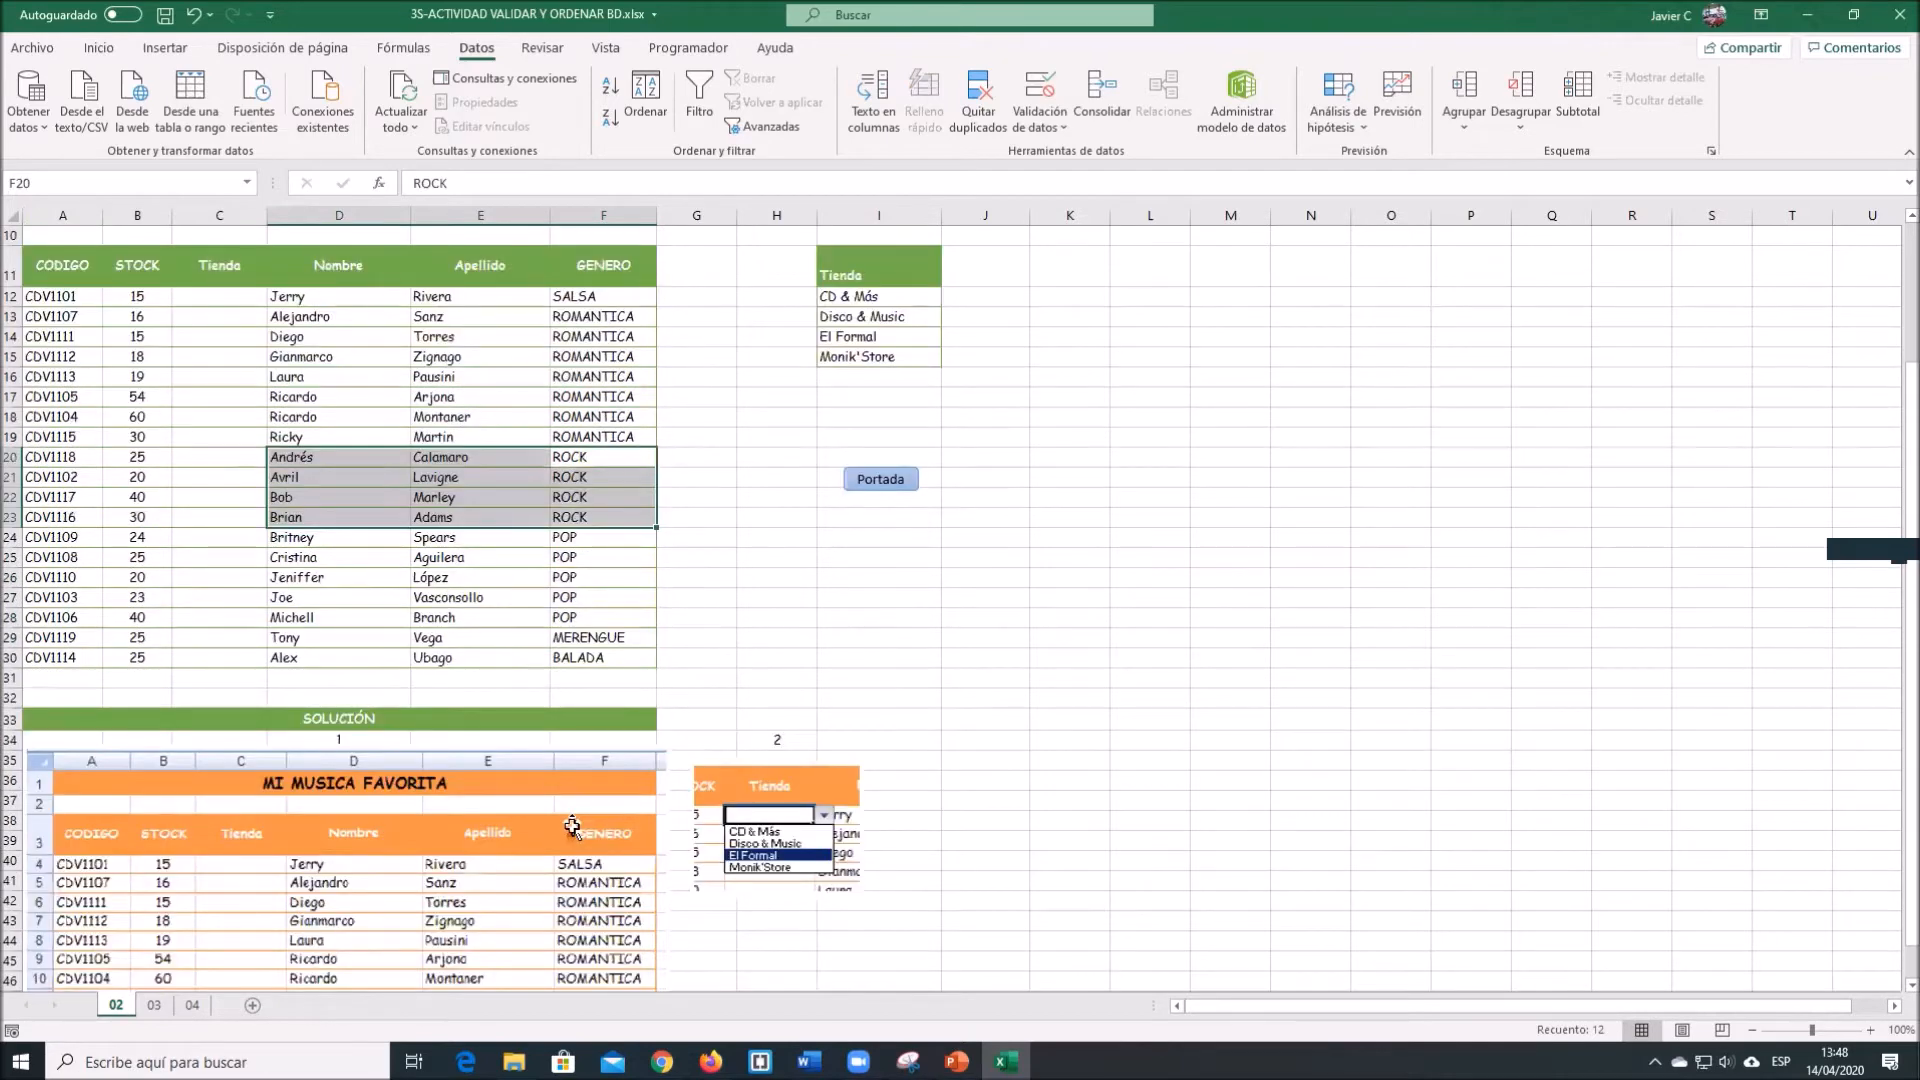
scroll(572, 826, up, 3)
click(481, 621)
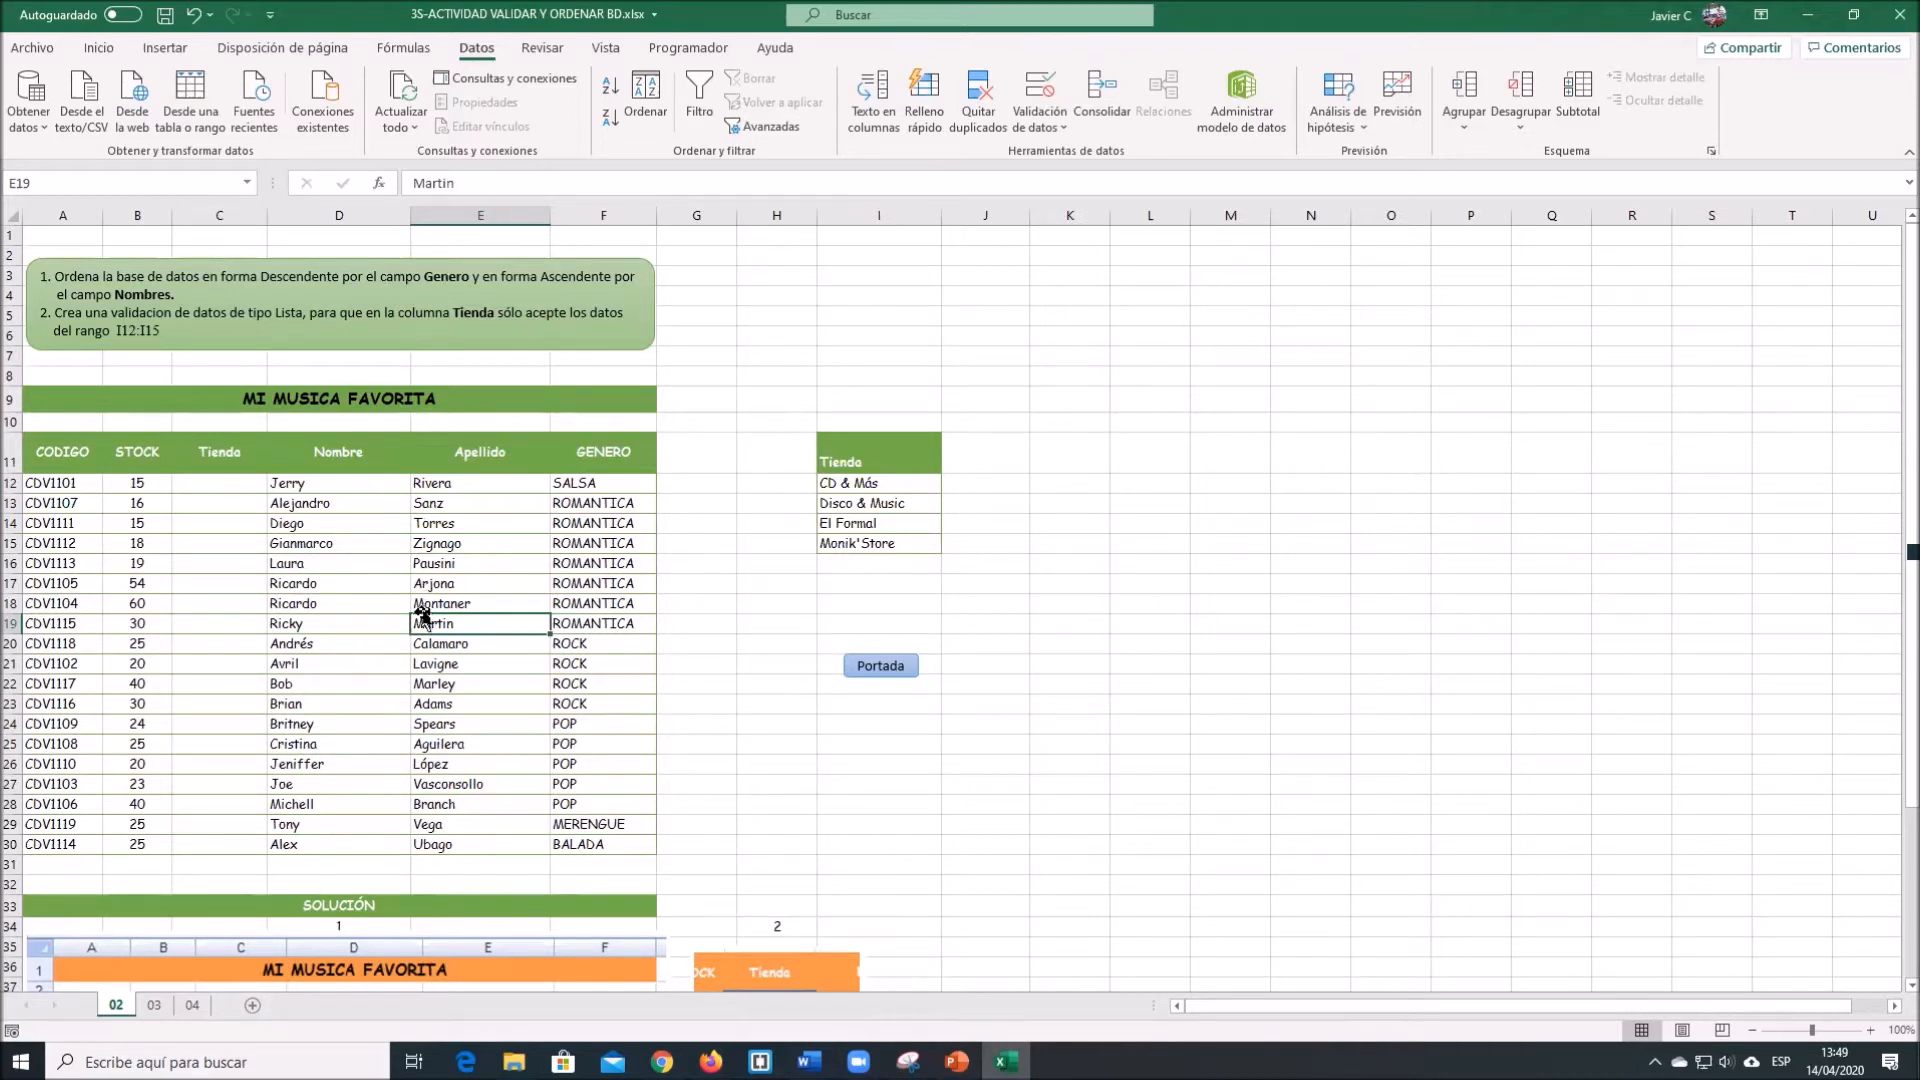
click(603, 485)
drag(603, 514, 603, 844)
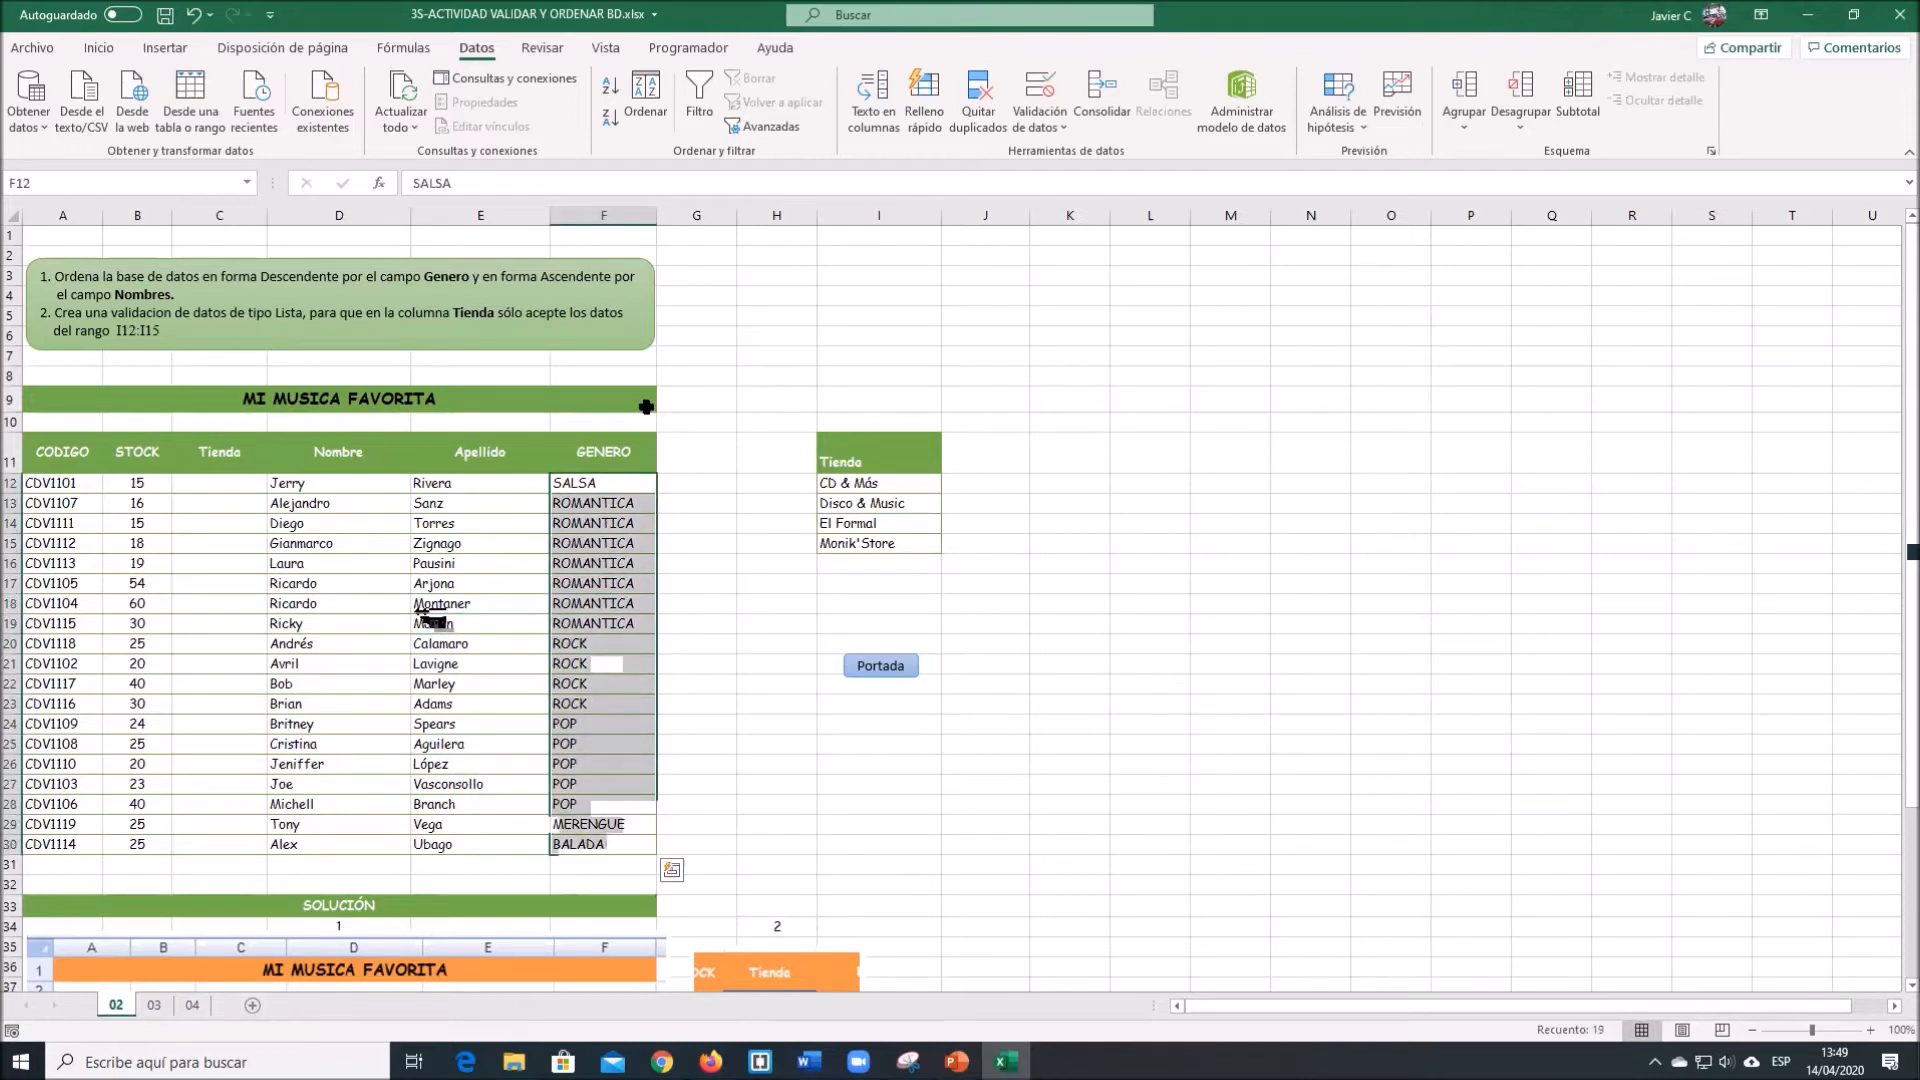
click(640, 123)
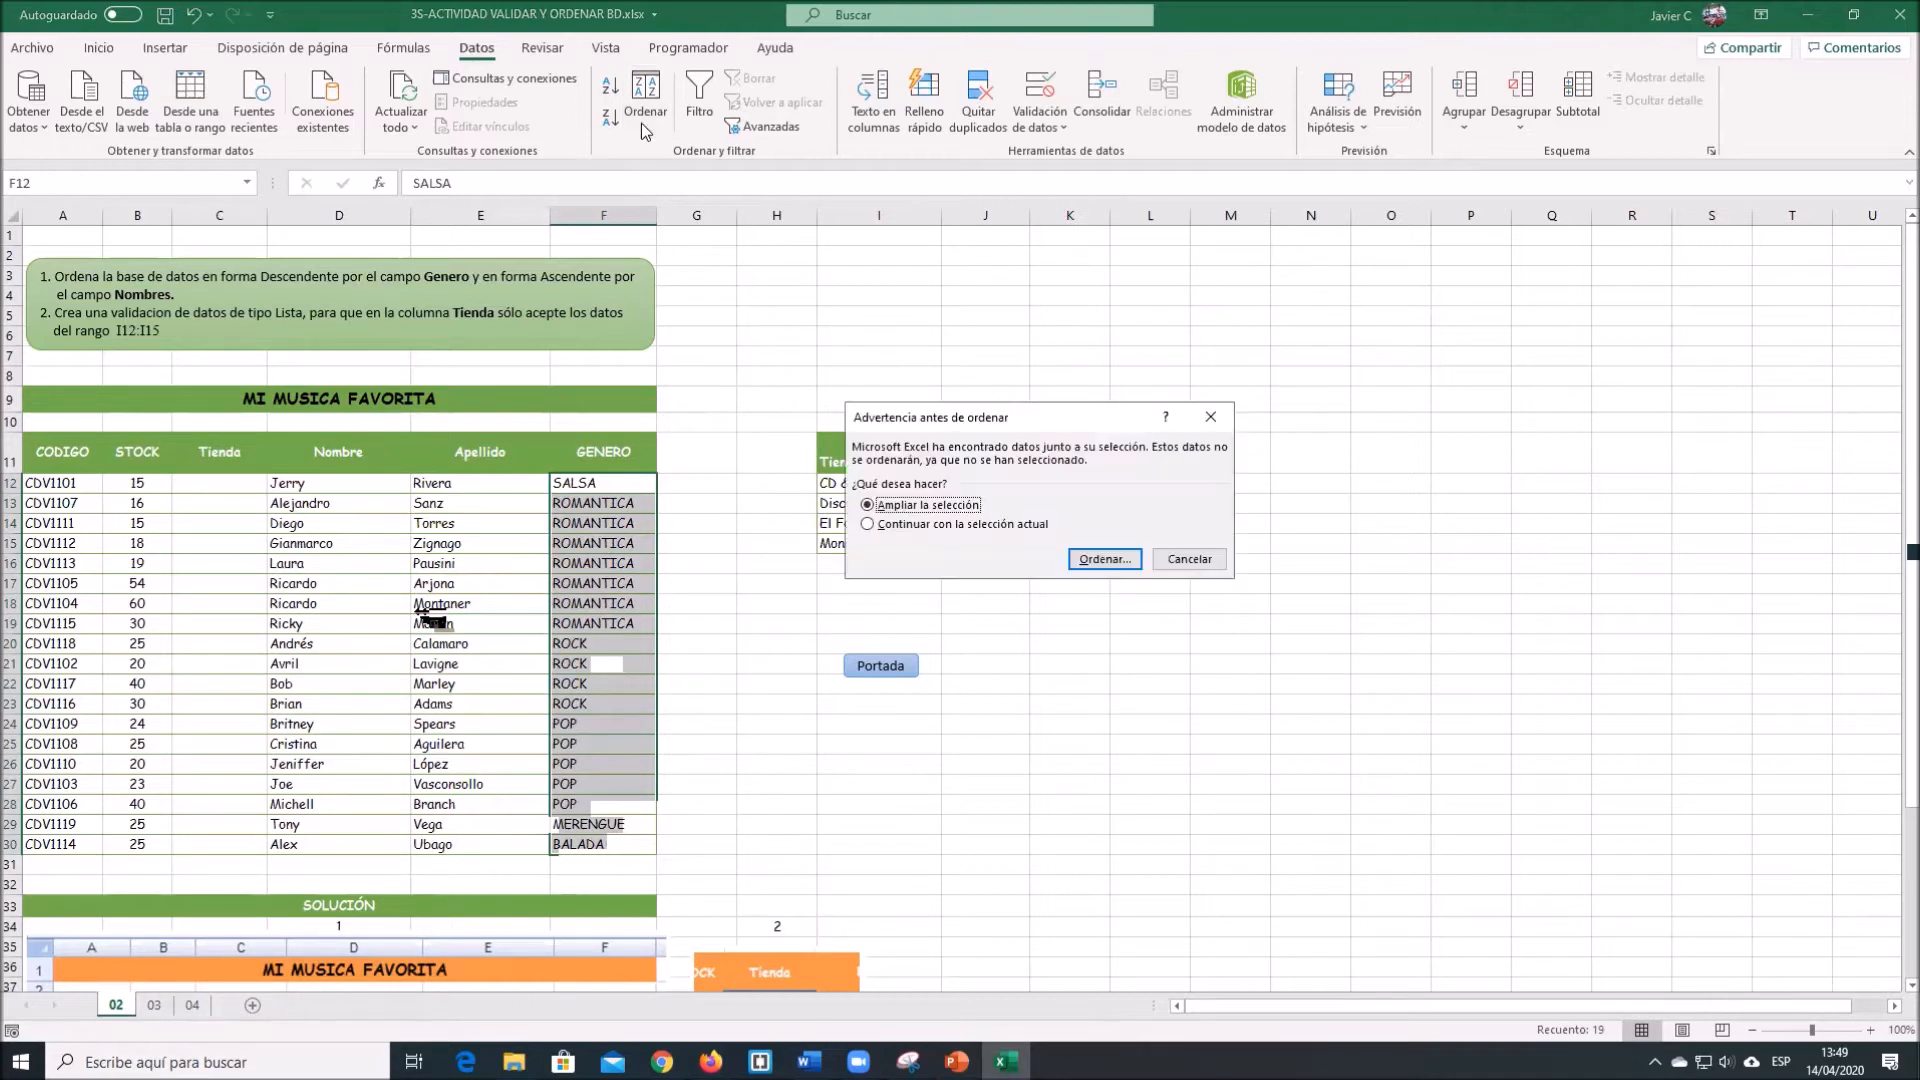
click(896, 533)
click(904, 525)
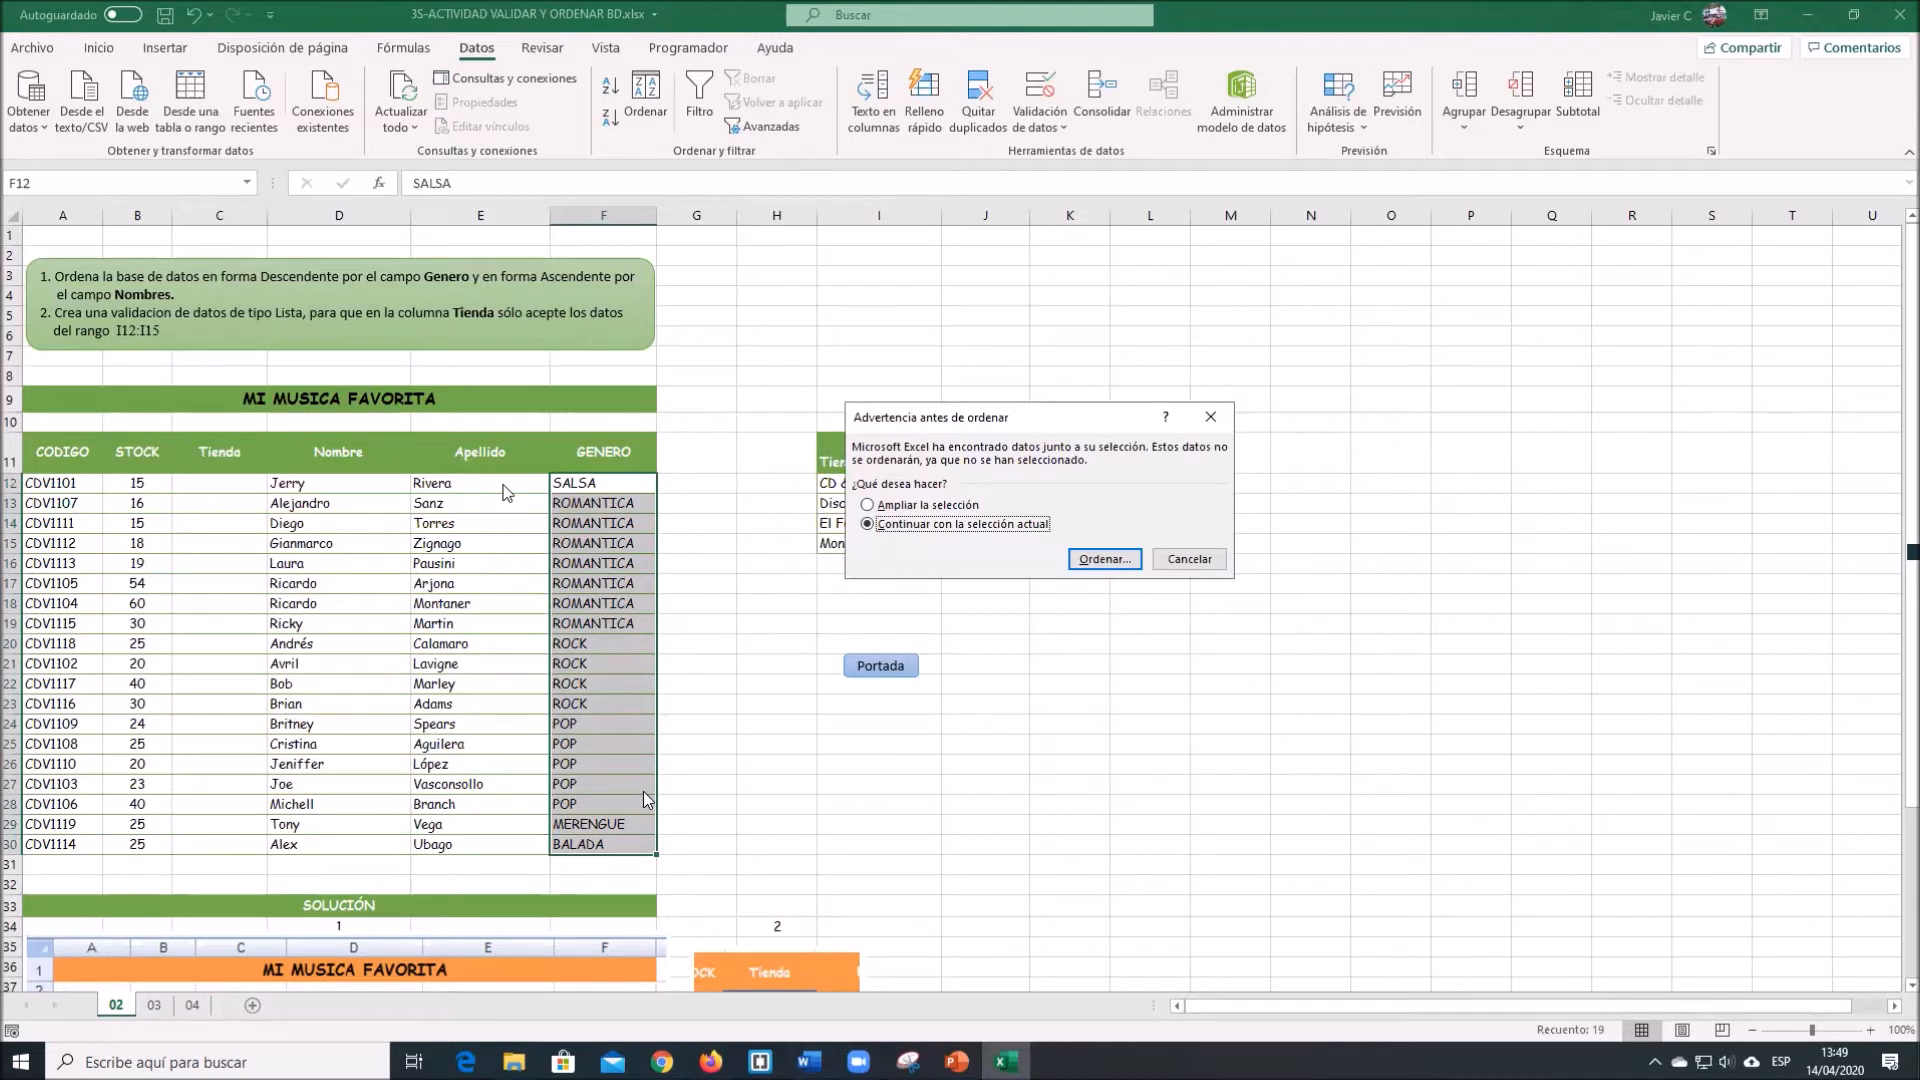
click(1209, 415)
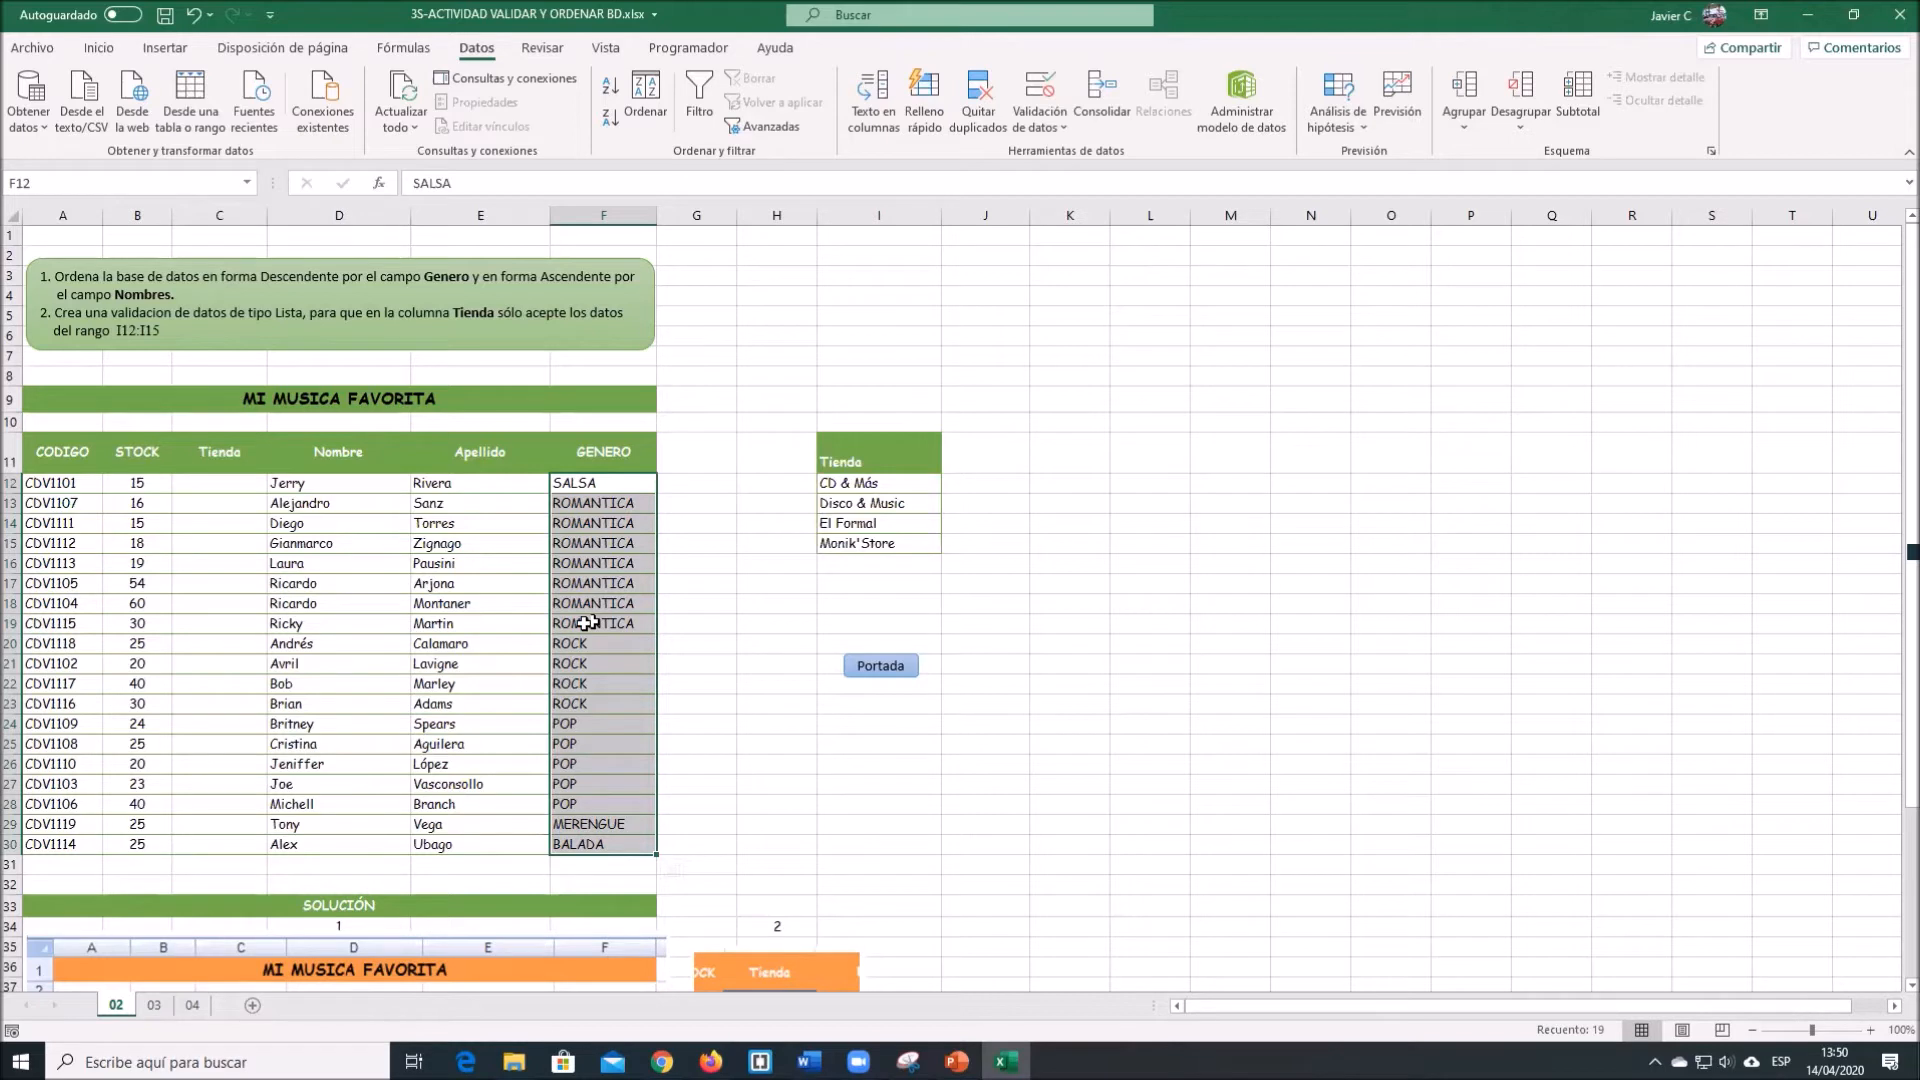
click(512, 566)
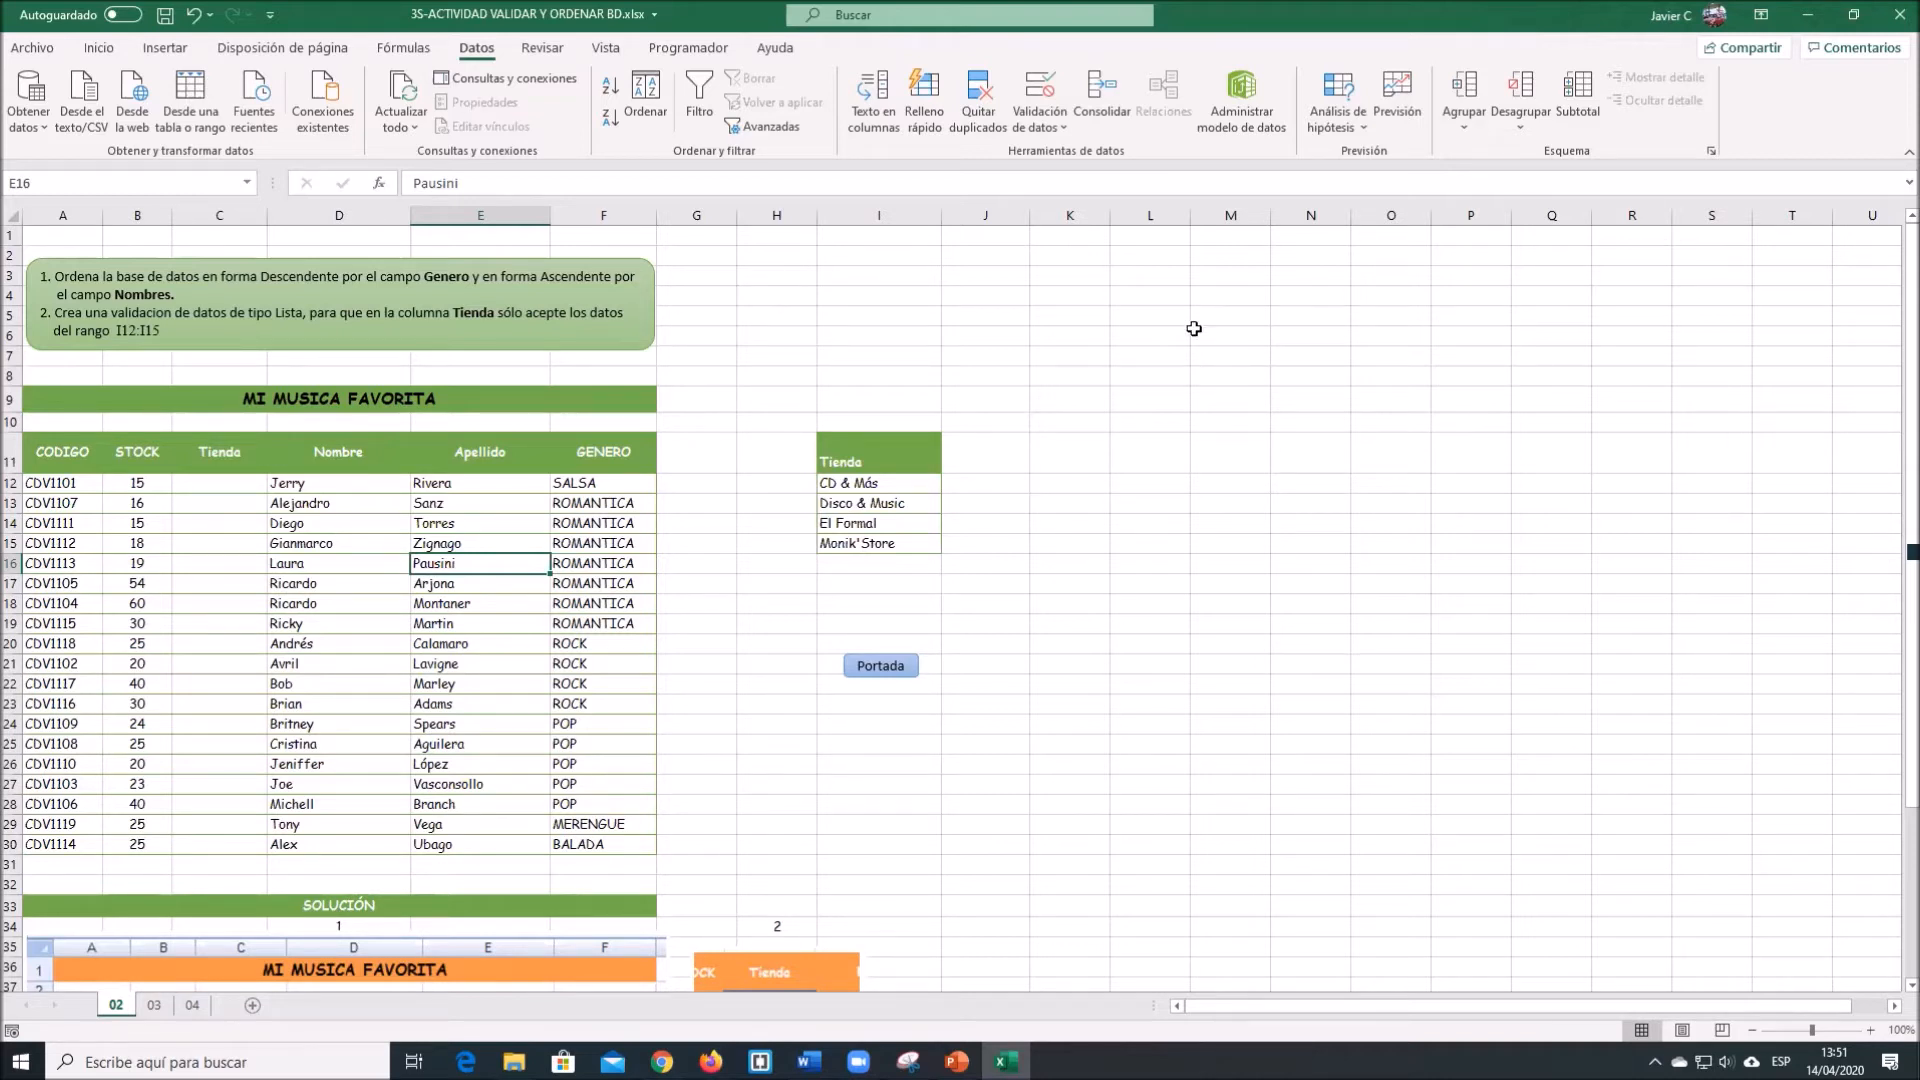
Apply all borders to the empty range L4:N7 to form a small grades table.
drag(1140, 298, 1291, 358)
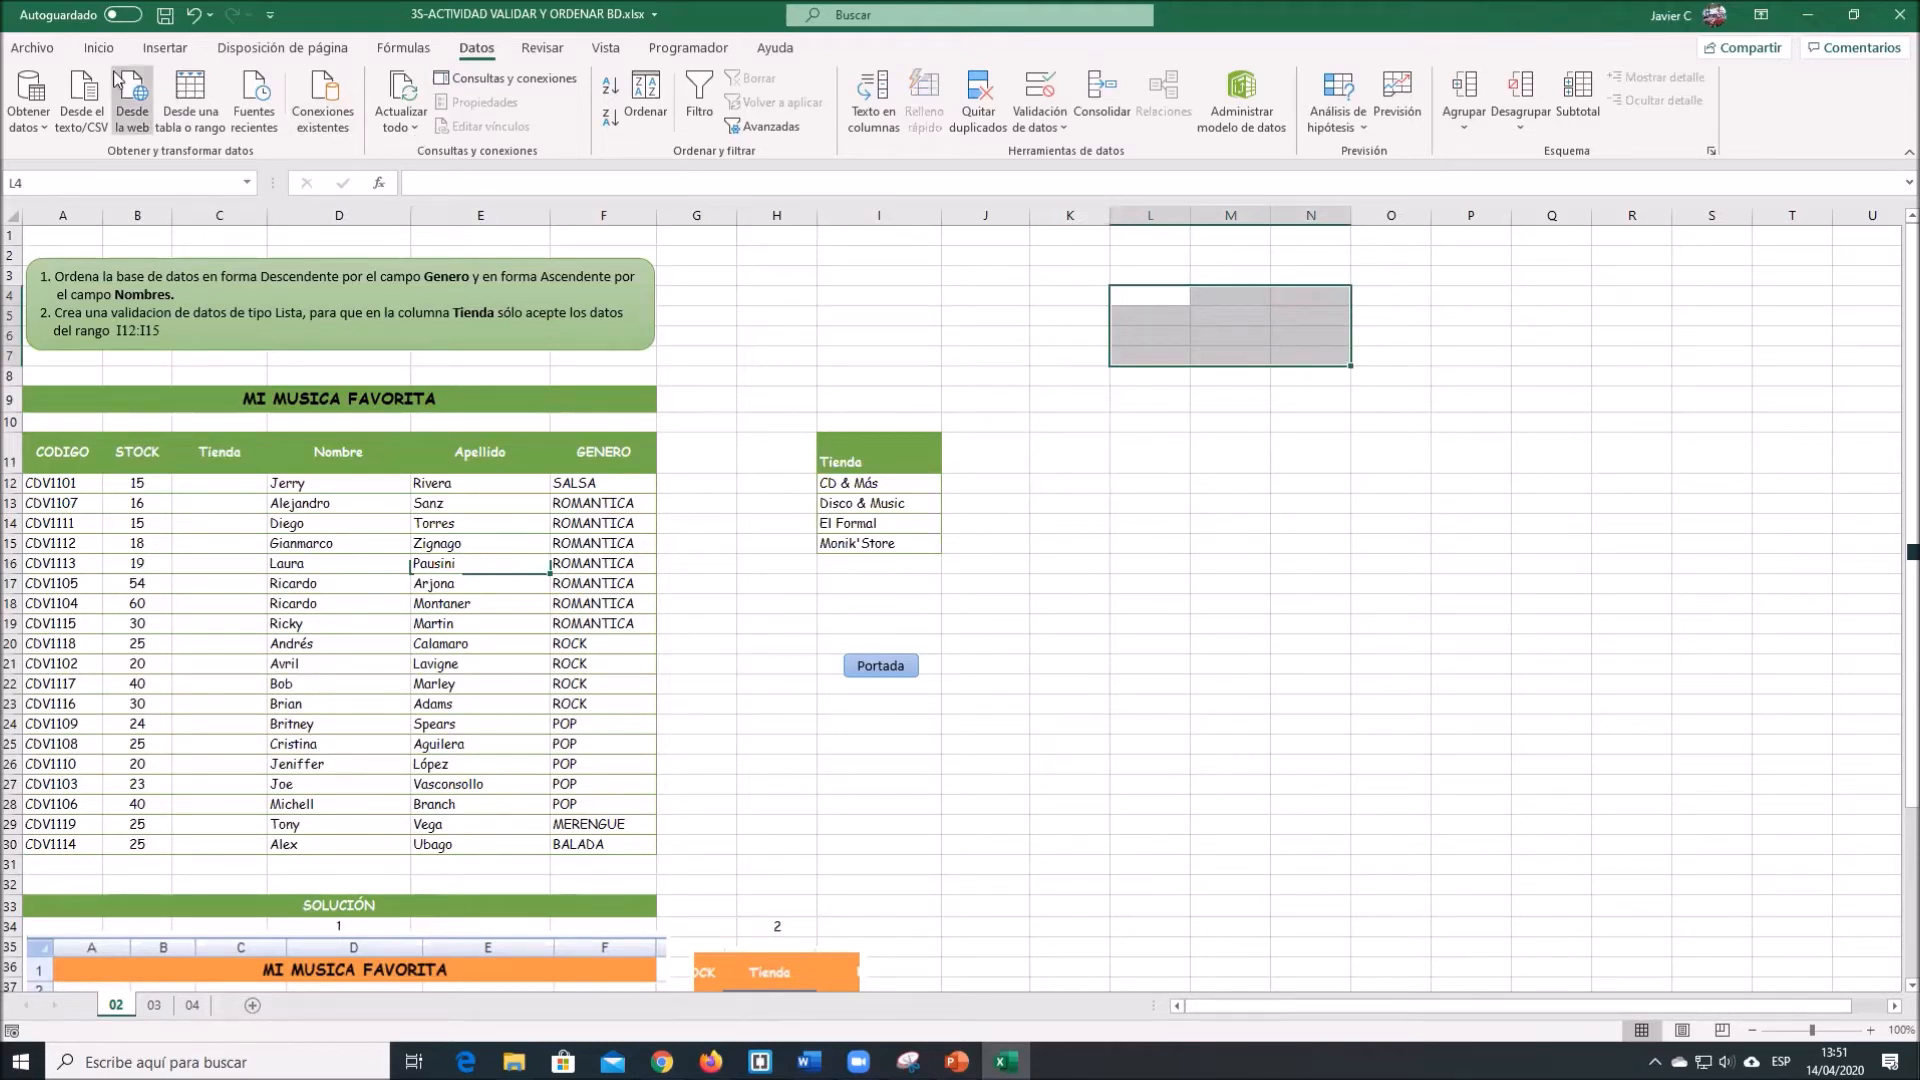
click(98, 47)
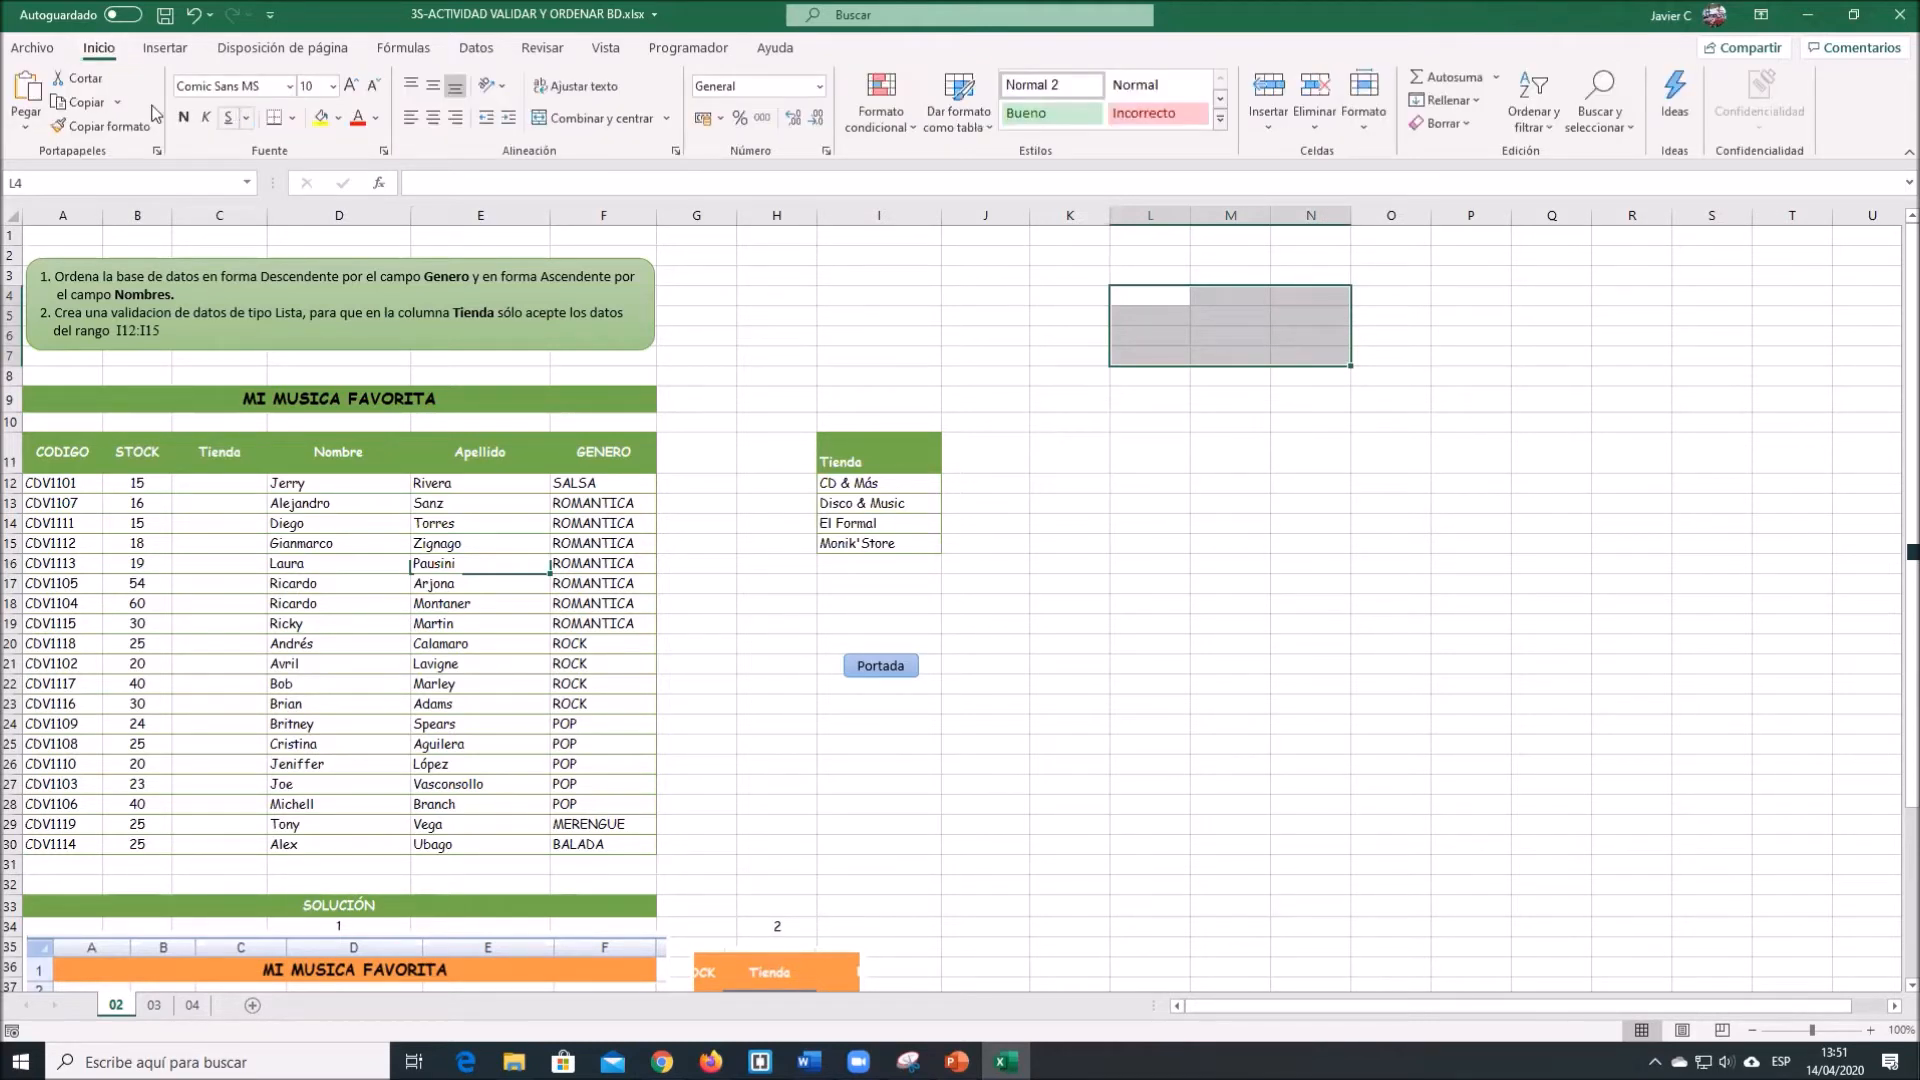
click(292, 118)
click(328, 318)
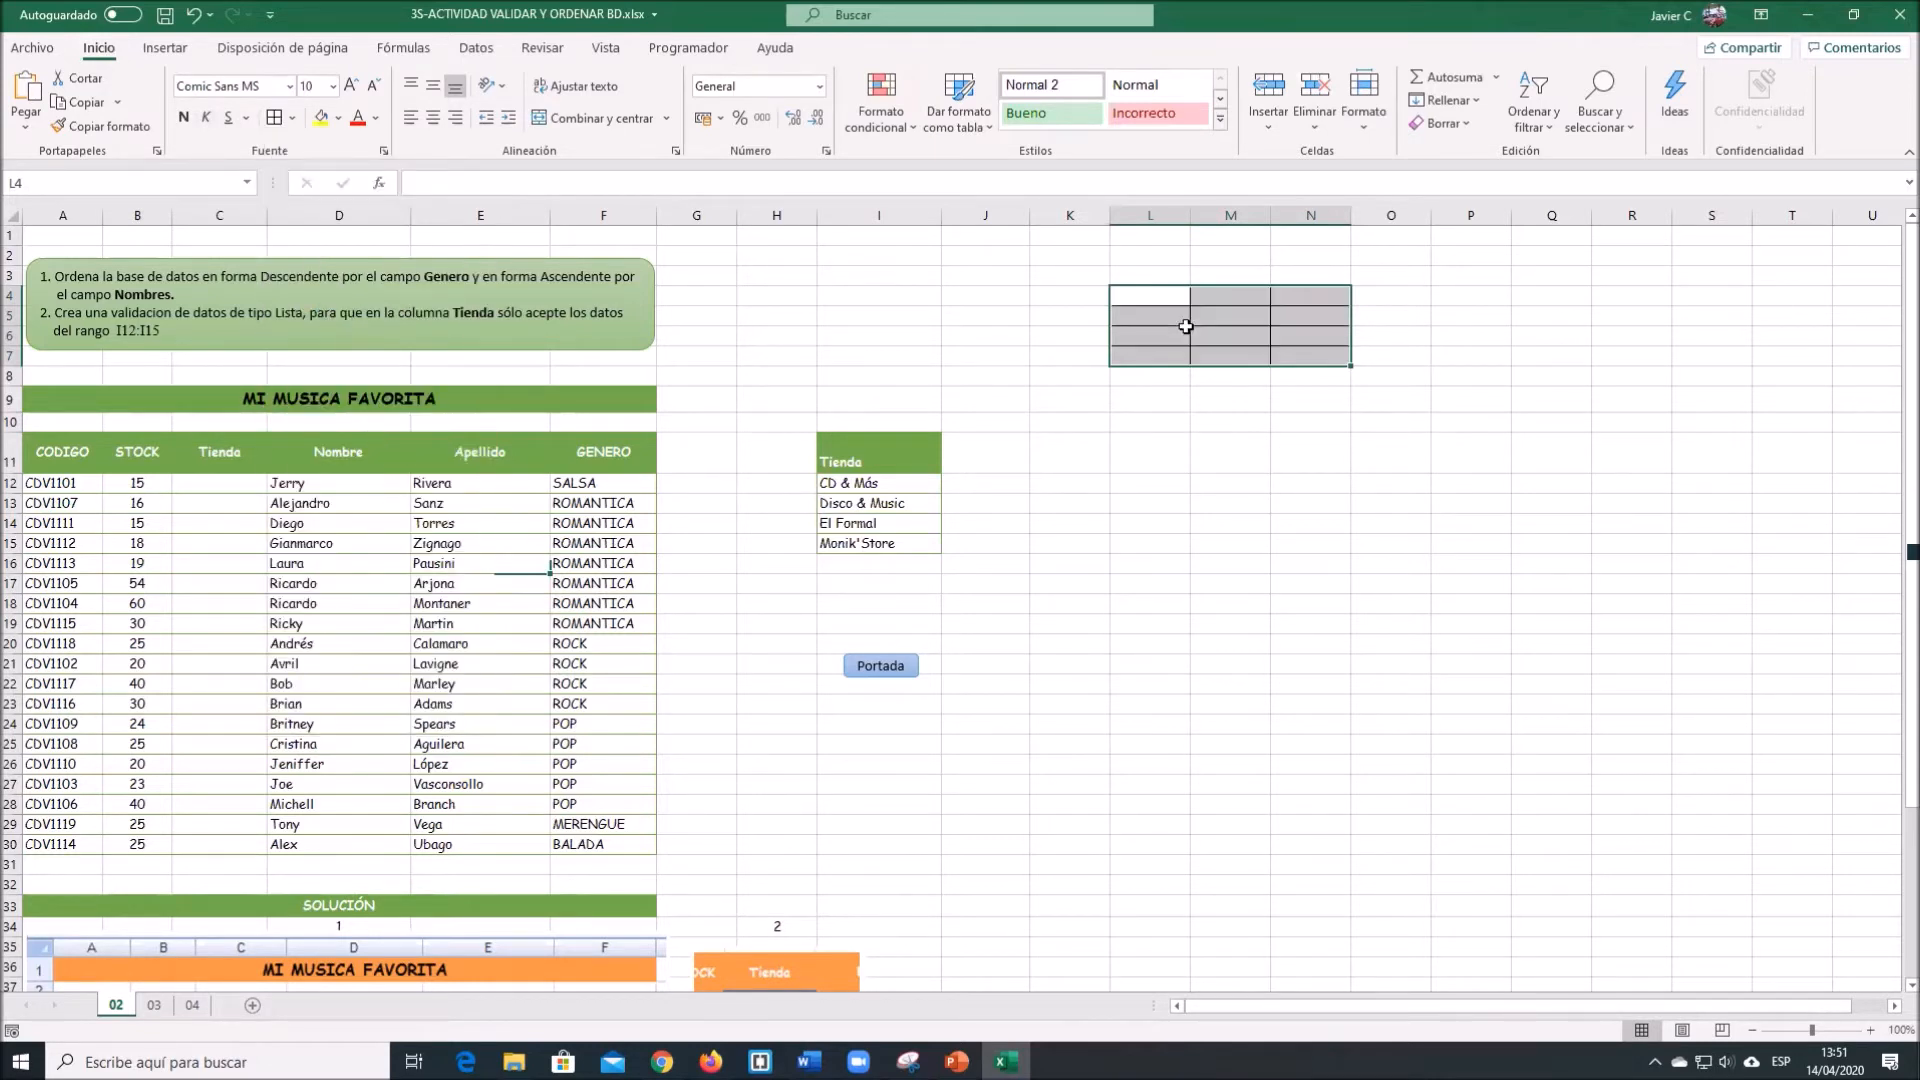
Enter the heading Nota1 in cell L4, the first cell of the bordered table.
click(1170, 312)
click(1160, 297)
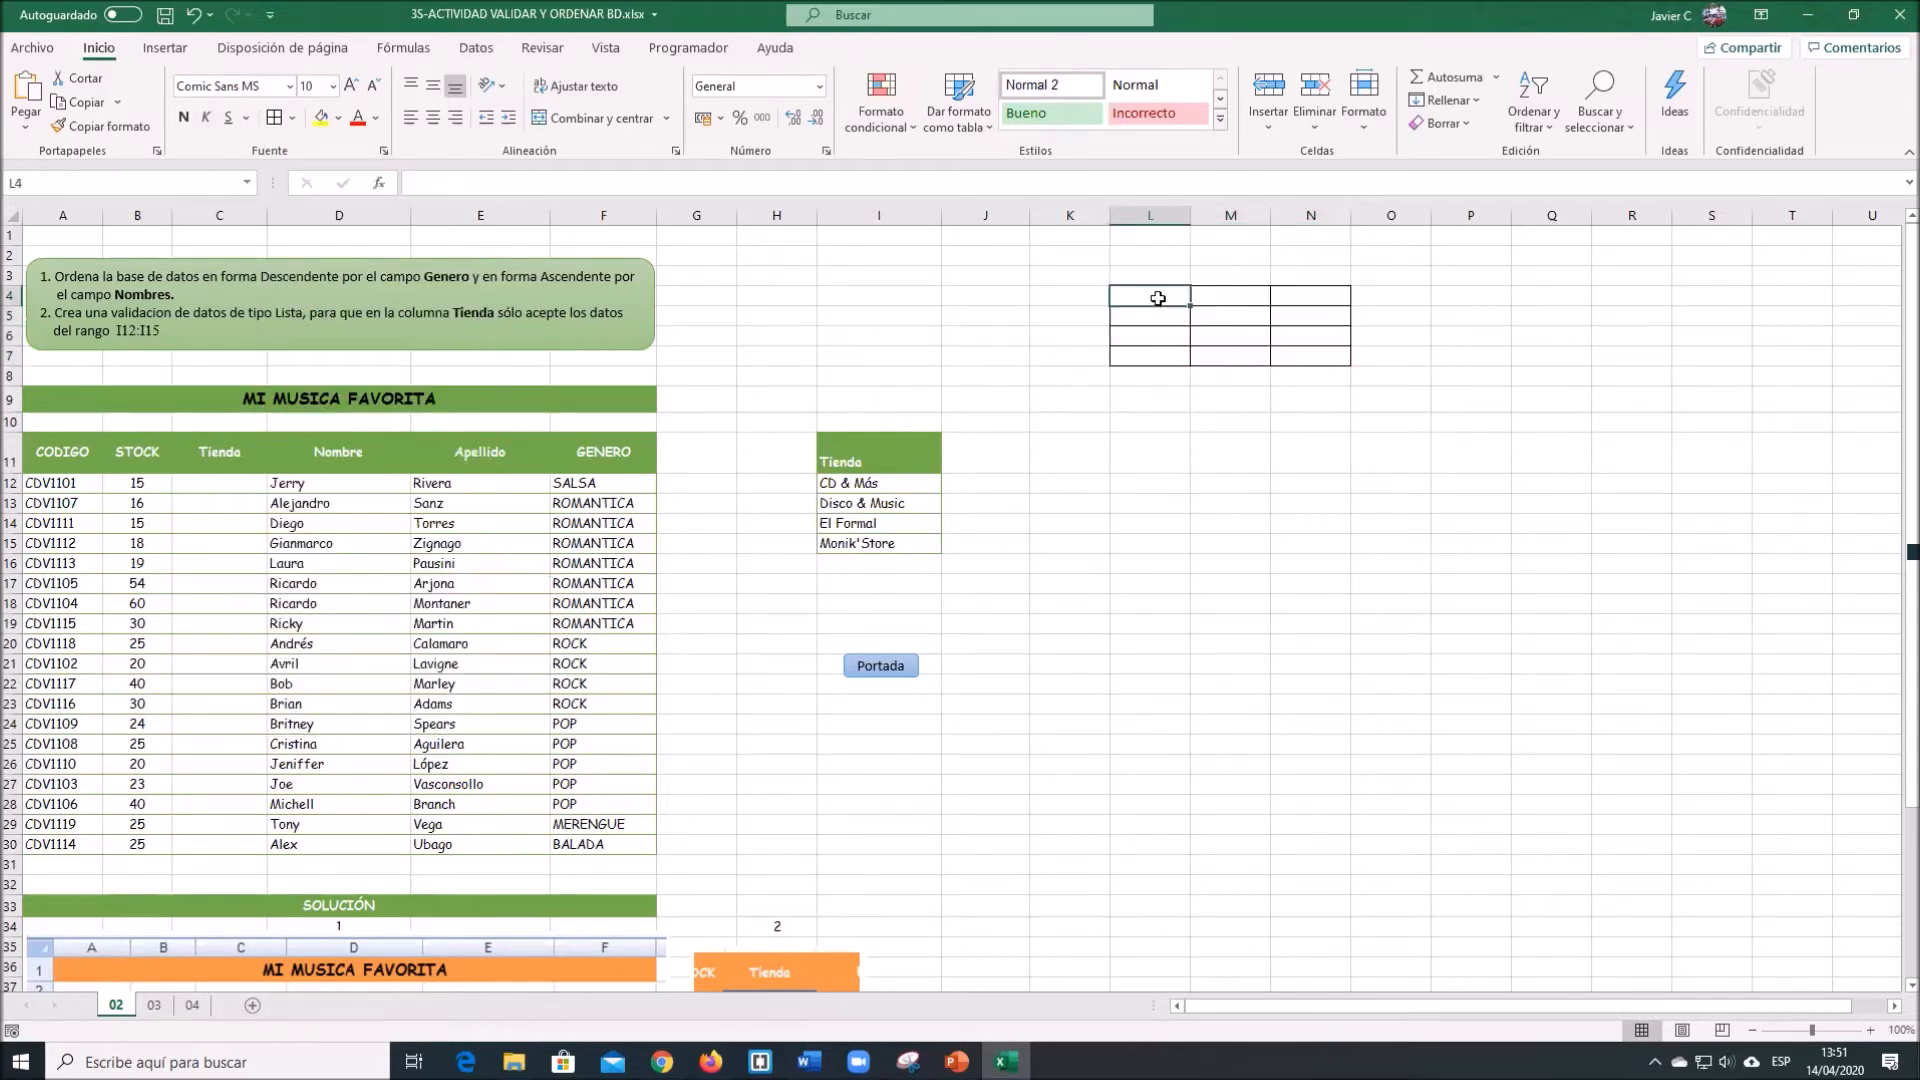
text(nota)
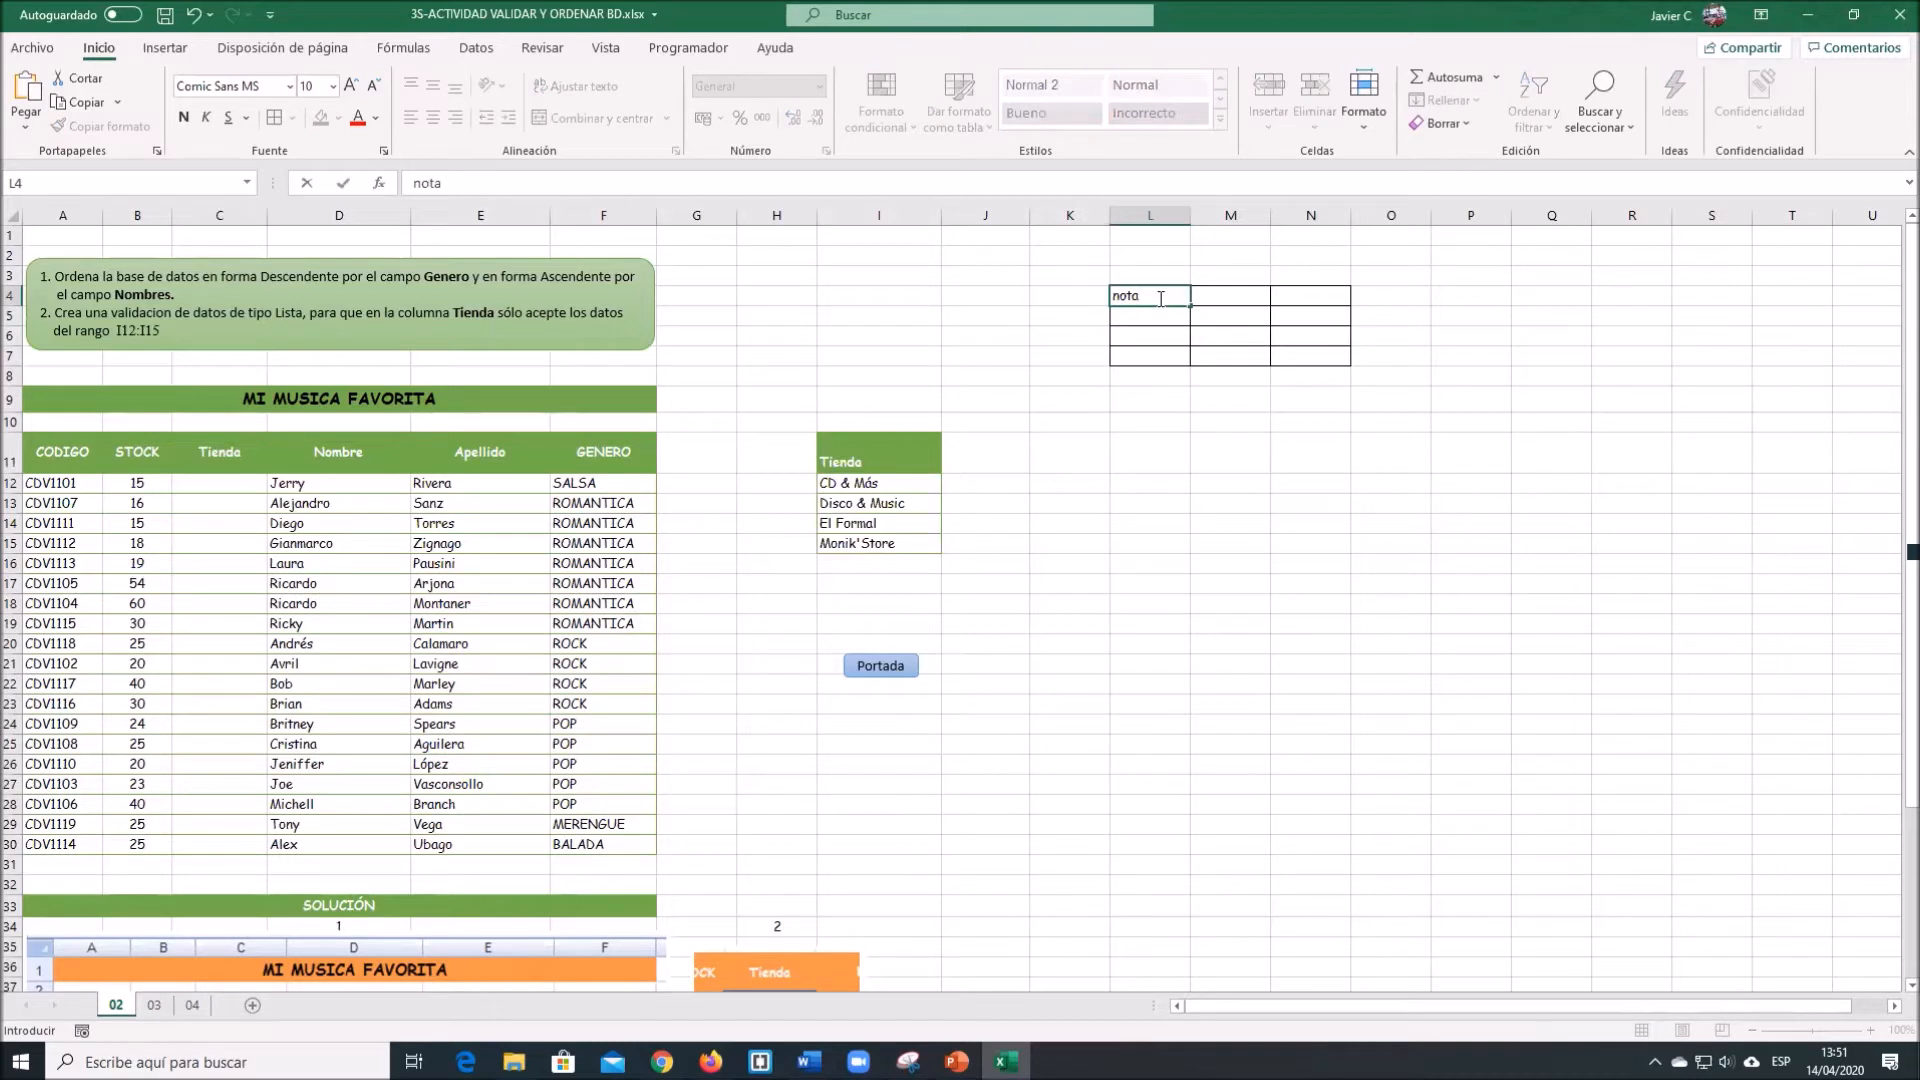
key(BackSpace)
key(BackSpace)
key(BackSpace)
key(BackSpace)
text(Nota1)
key(Return)
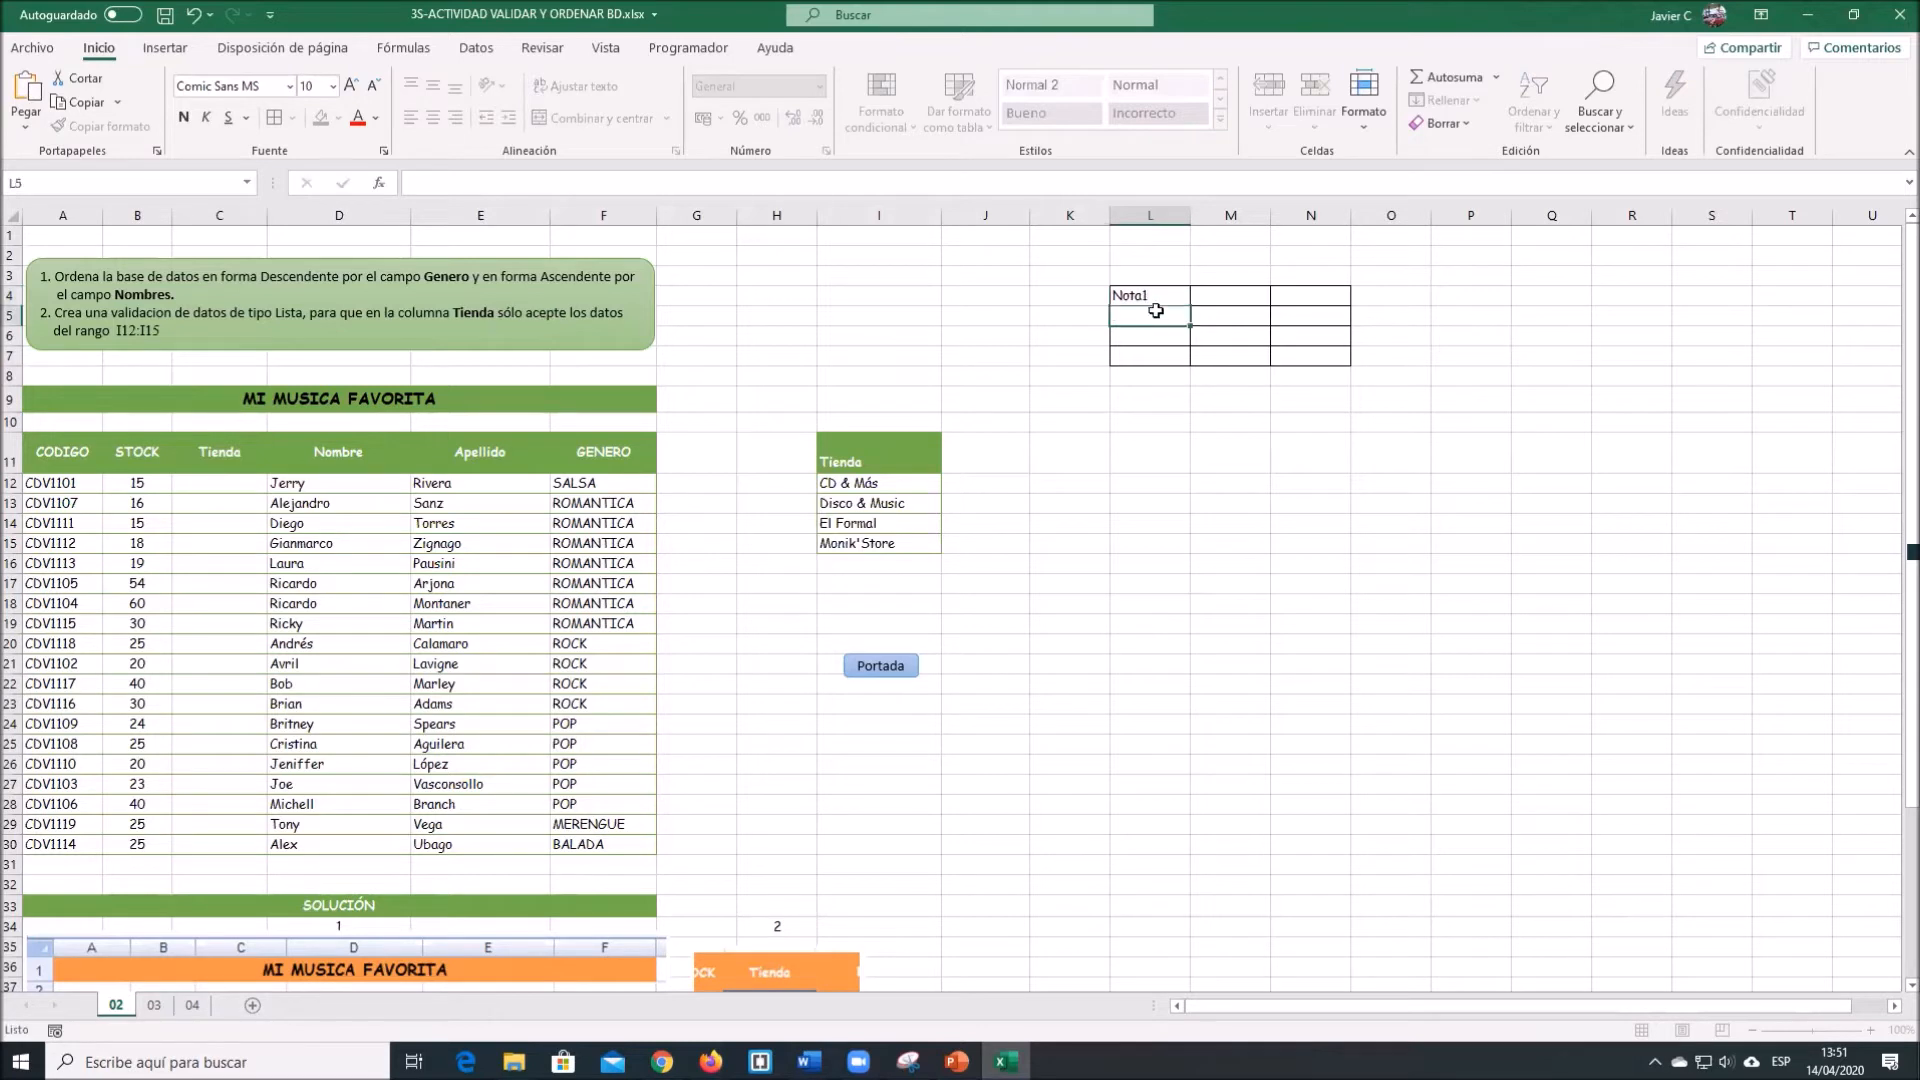
Fill the heading series across to N4 as Nota2 and Nota3, and centre the three headings.
click(1159, 298)
drag(1188, 303, 1307, 328)
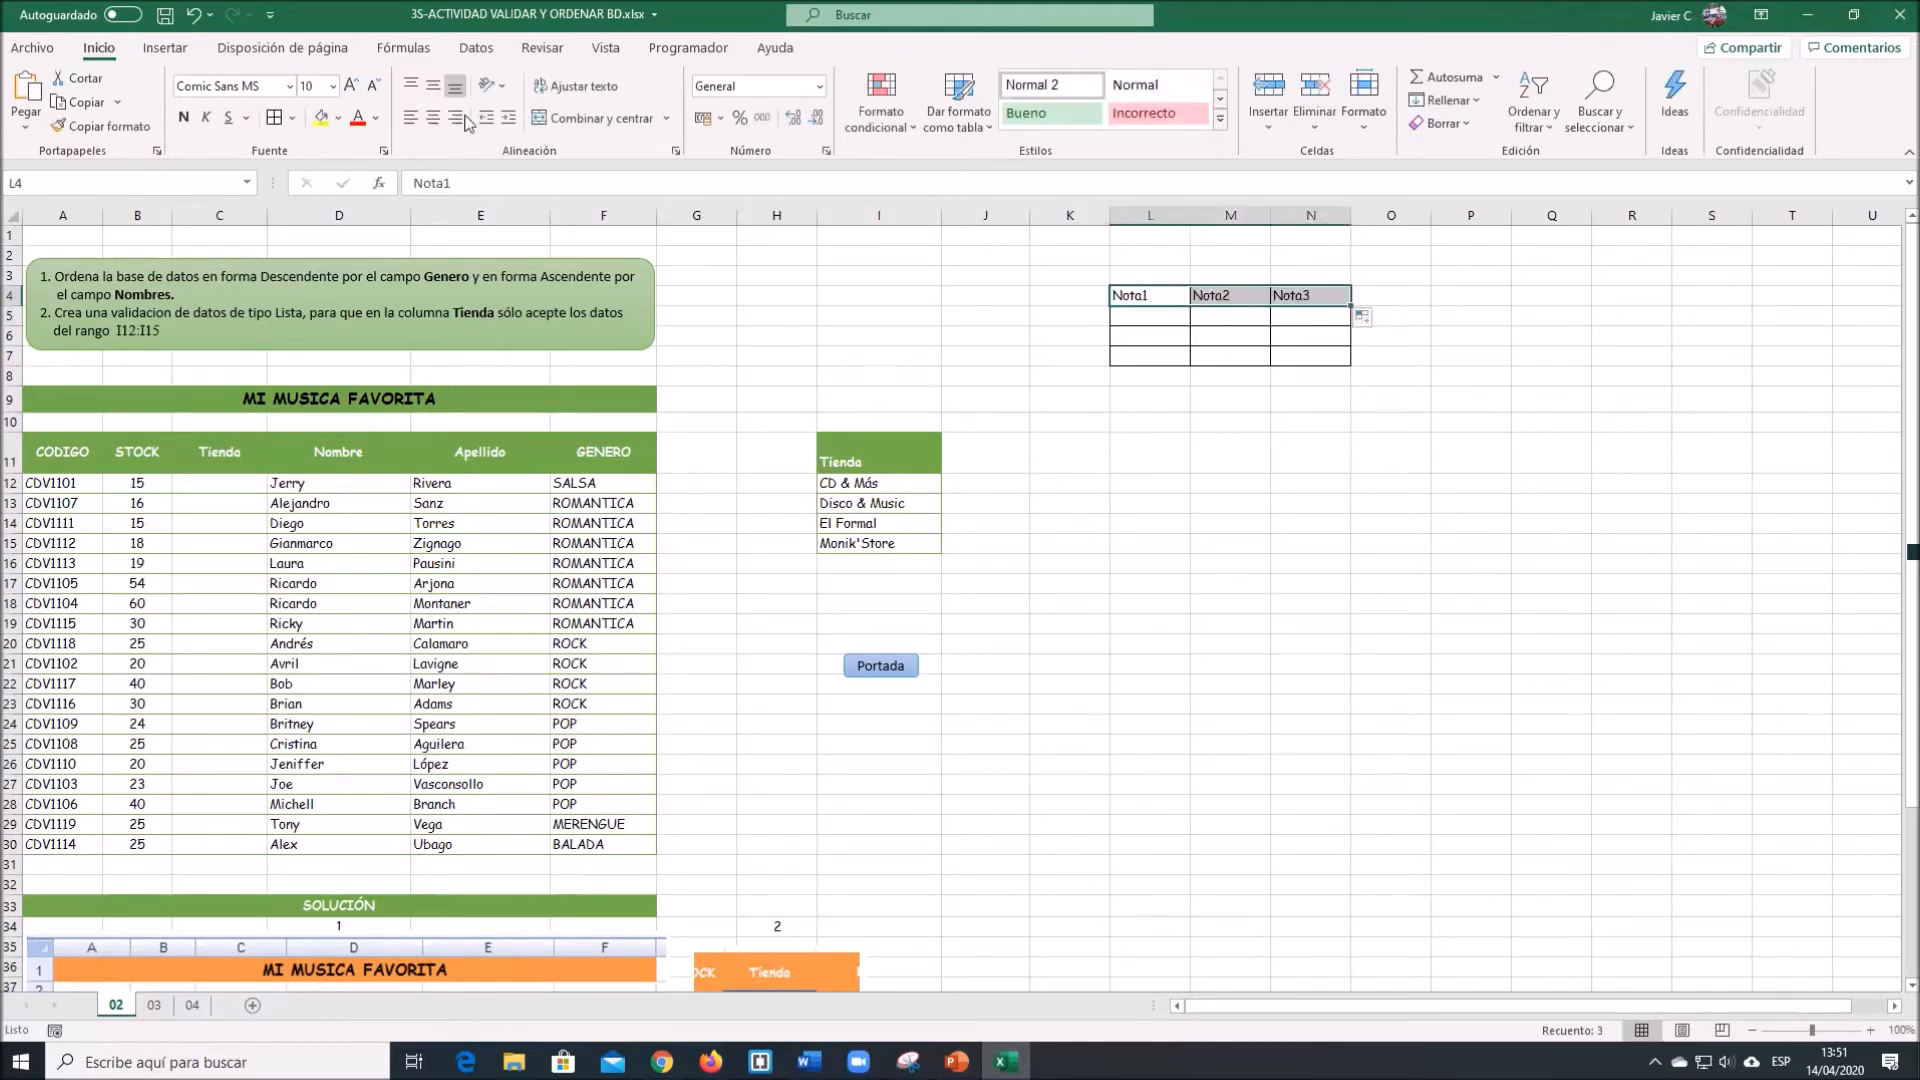
click(433, 117)
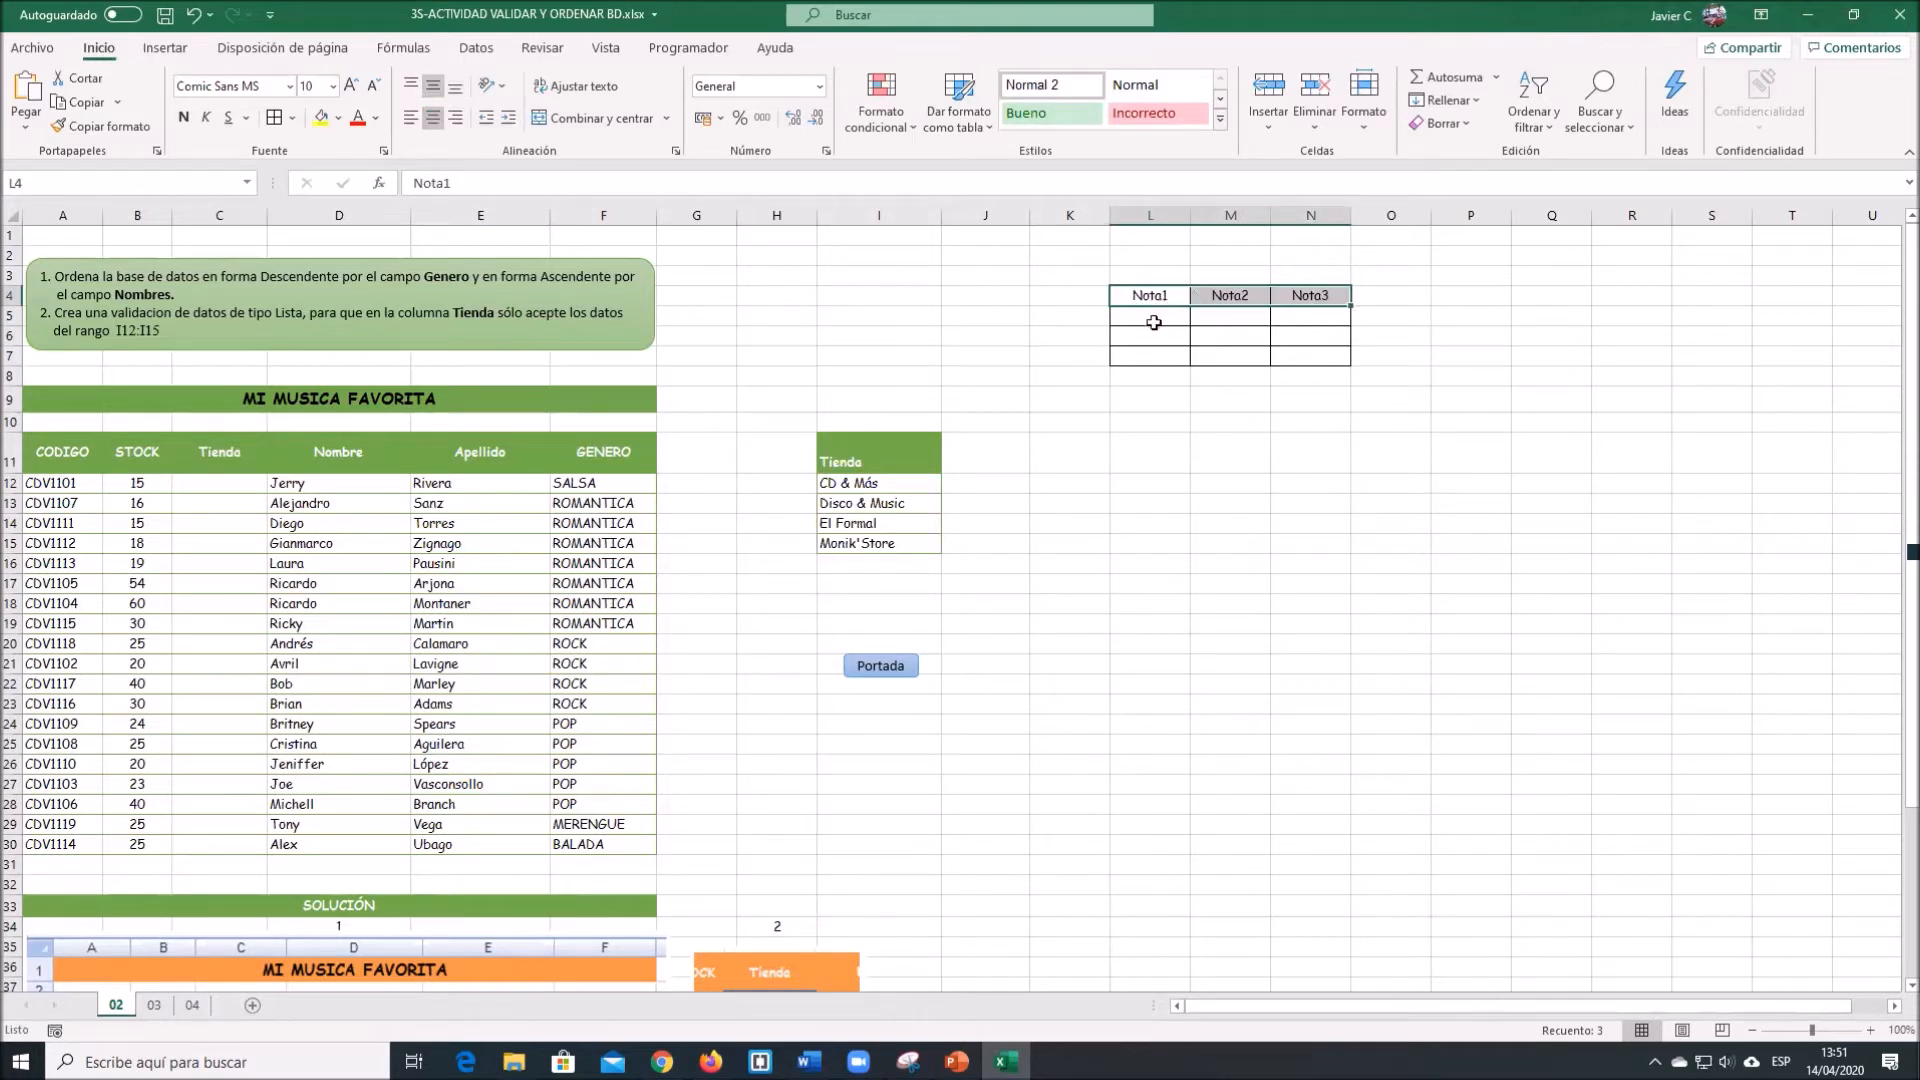
Enter 22 as a trial grade in cell L5 under Nota1.
click(1158, 316)
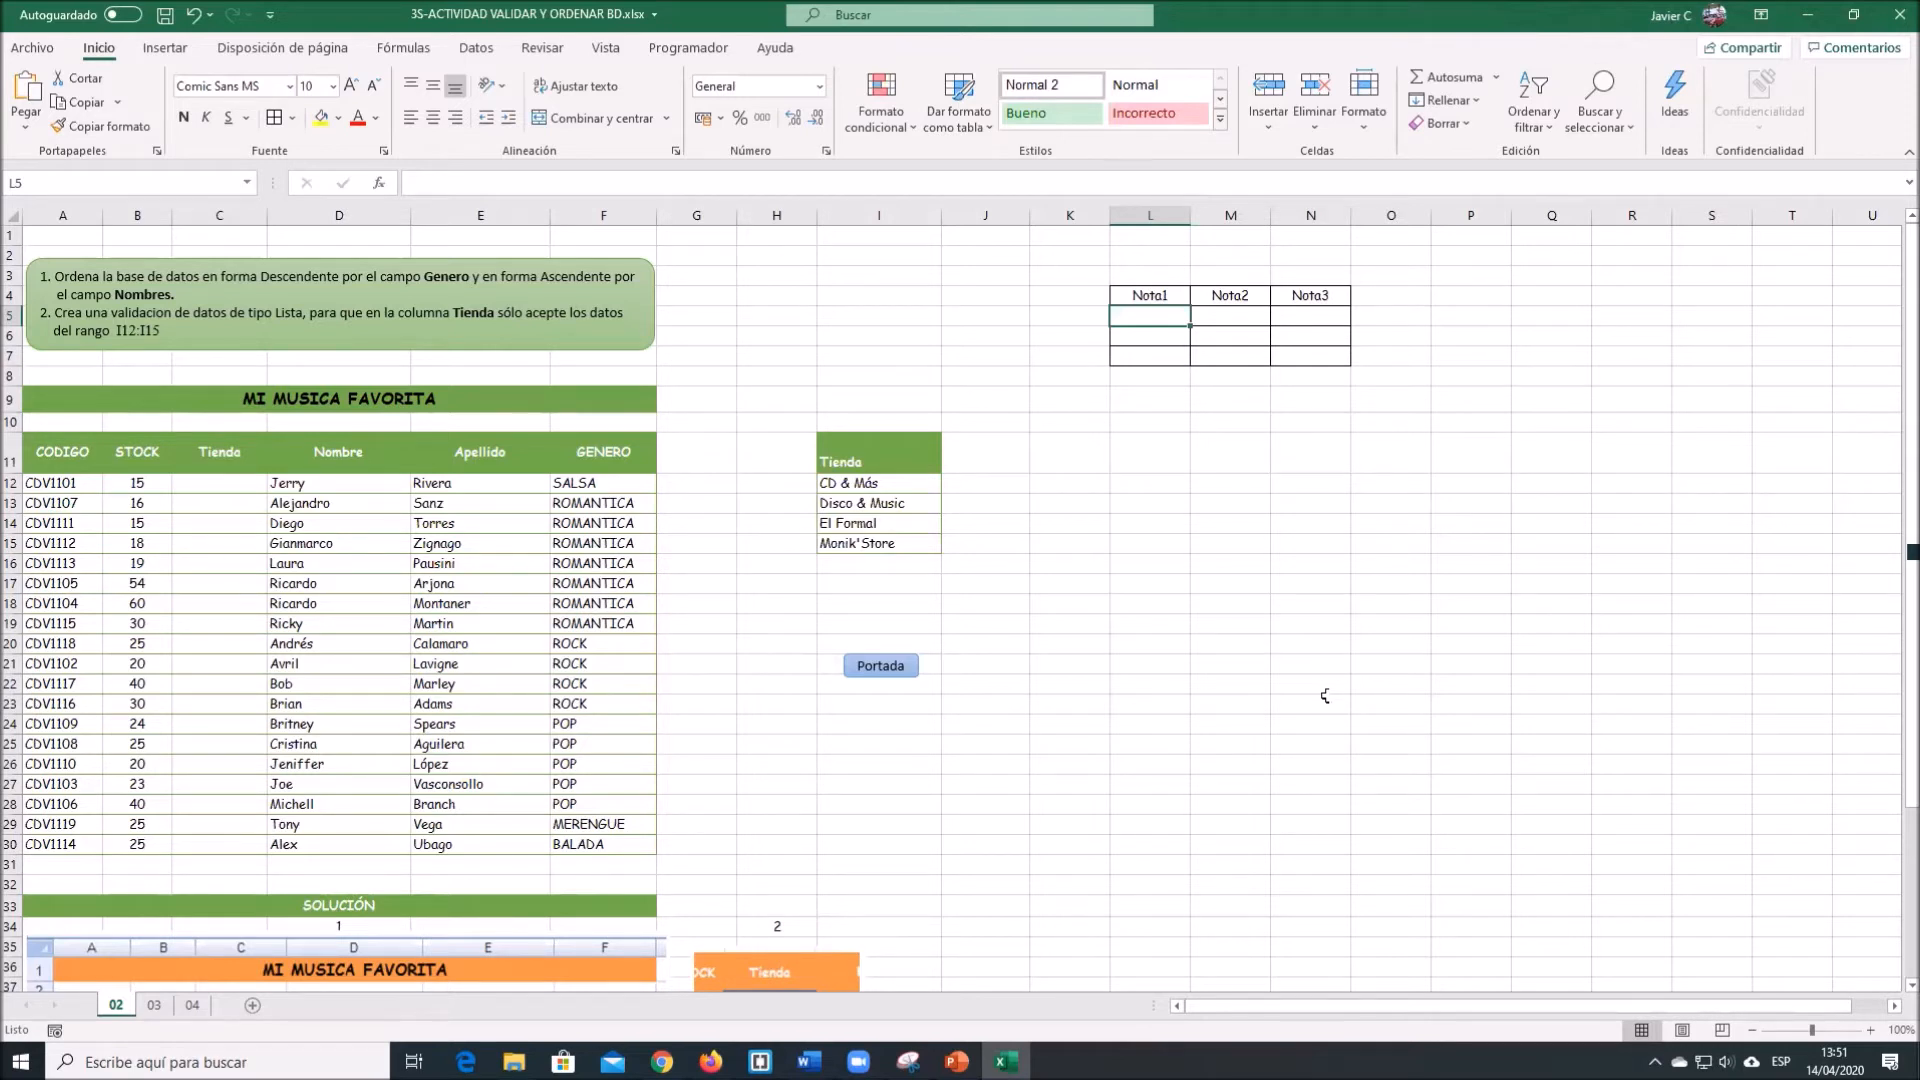
text(22)
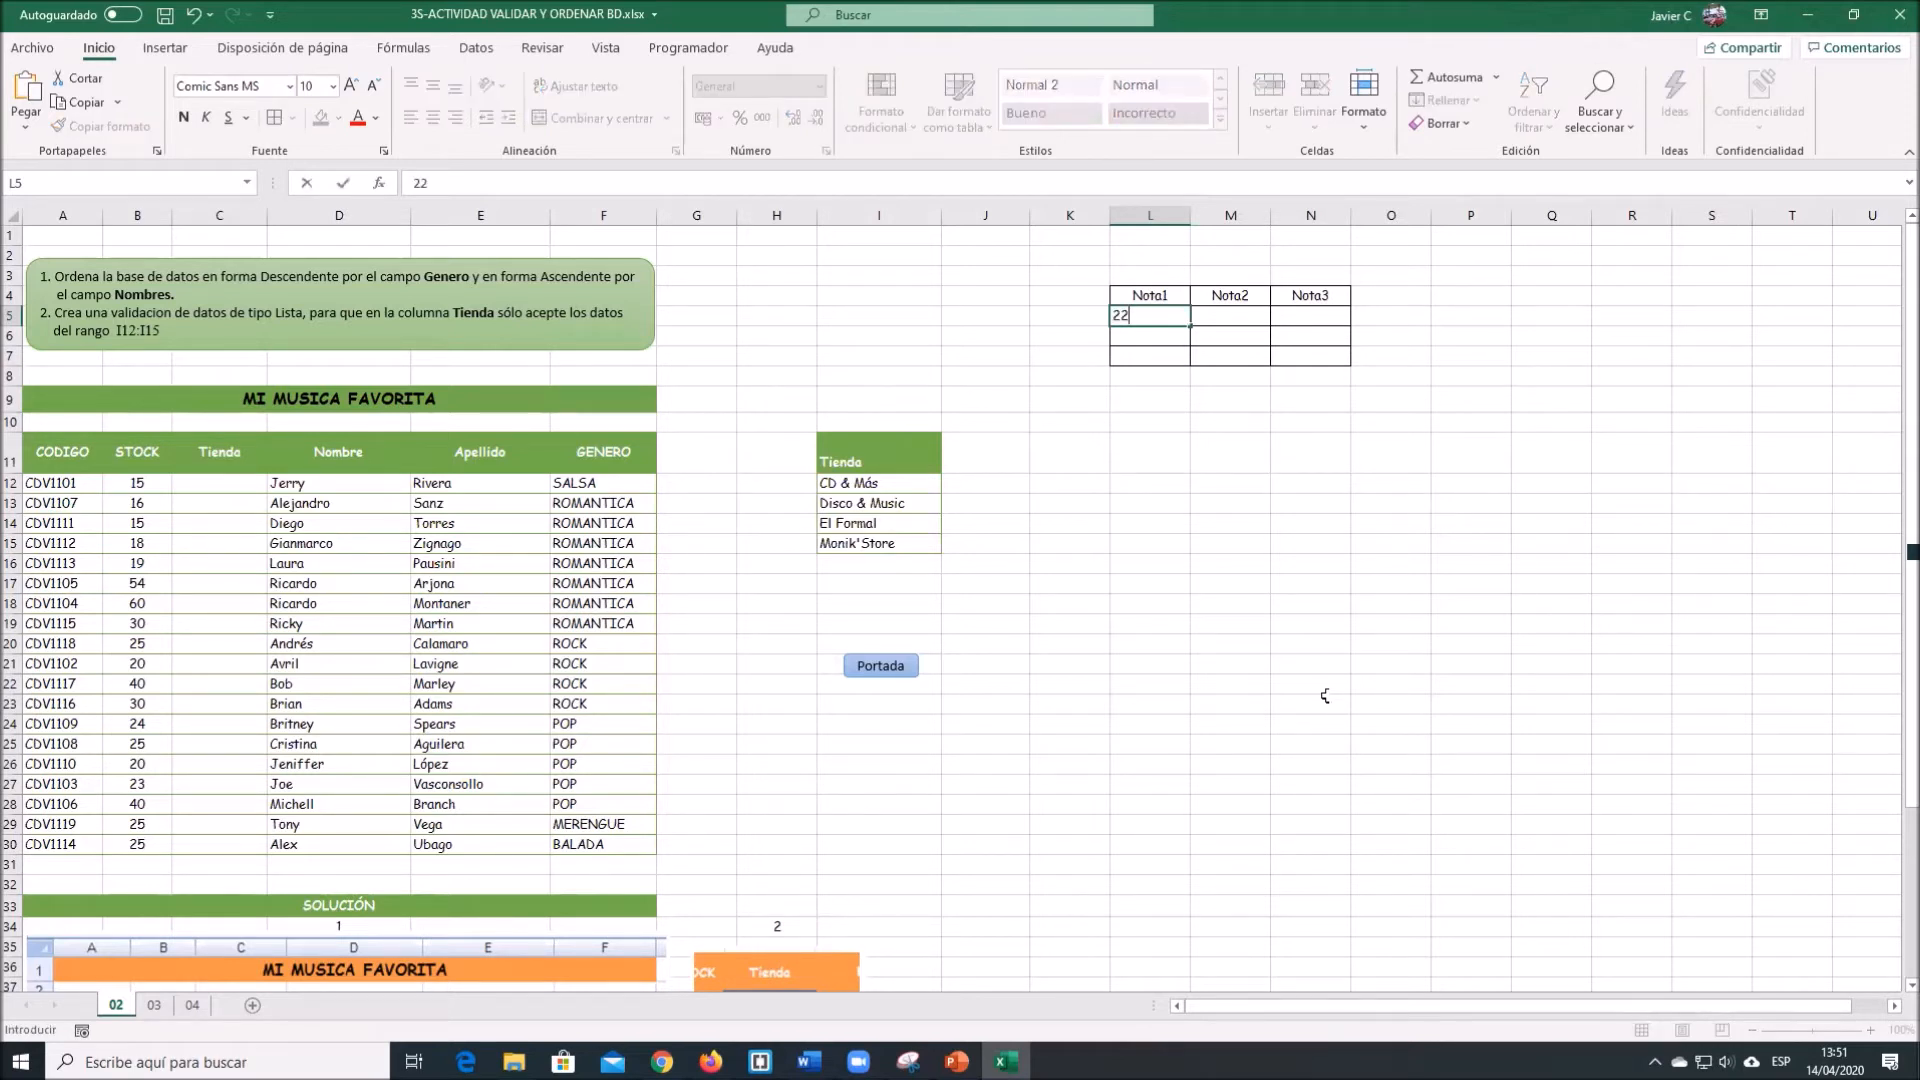
key(Return)
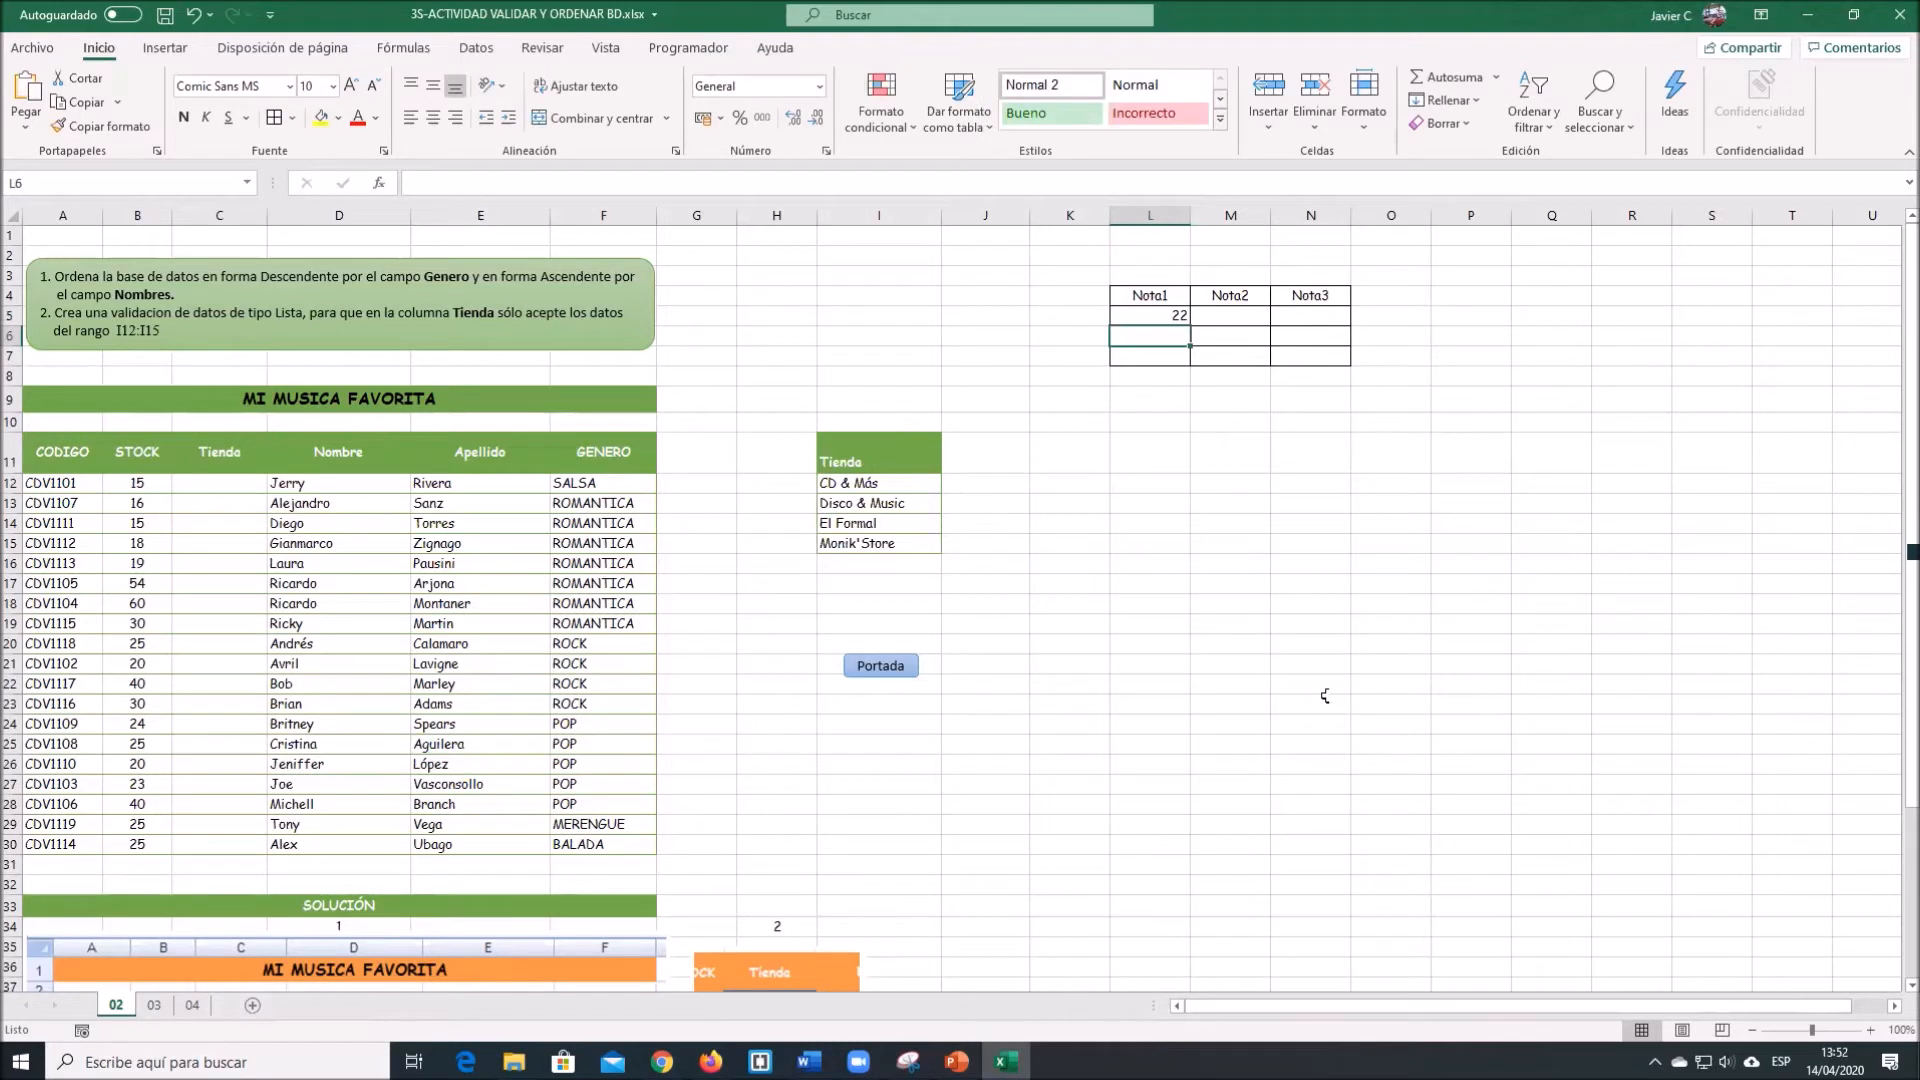
Centre the grade cells L5:N7 horizontally and vertically.
drag(1168, 318, 1279, 357)
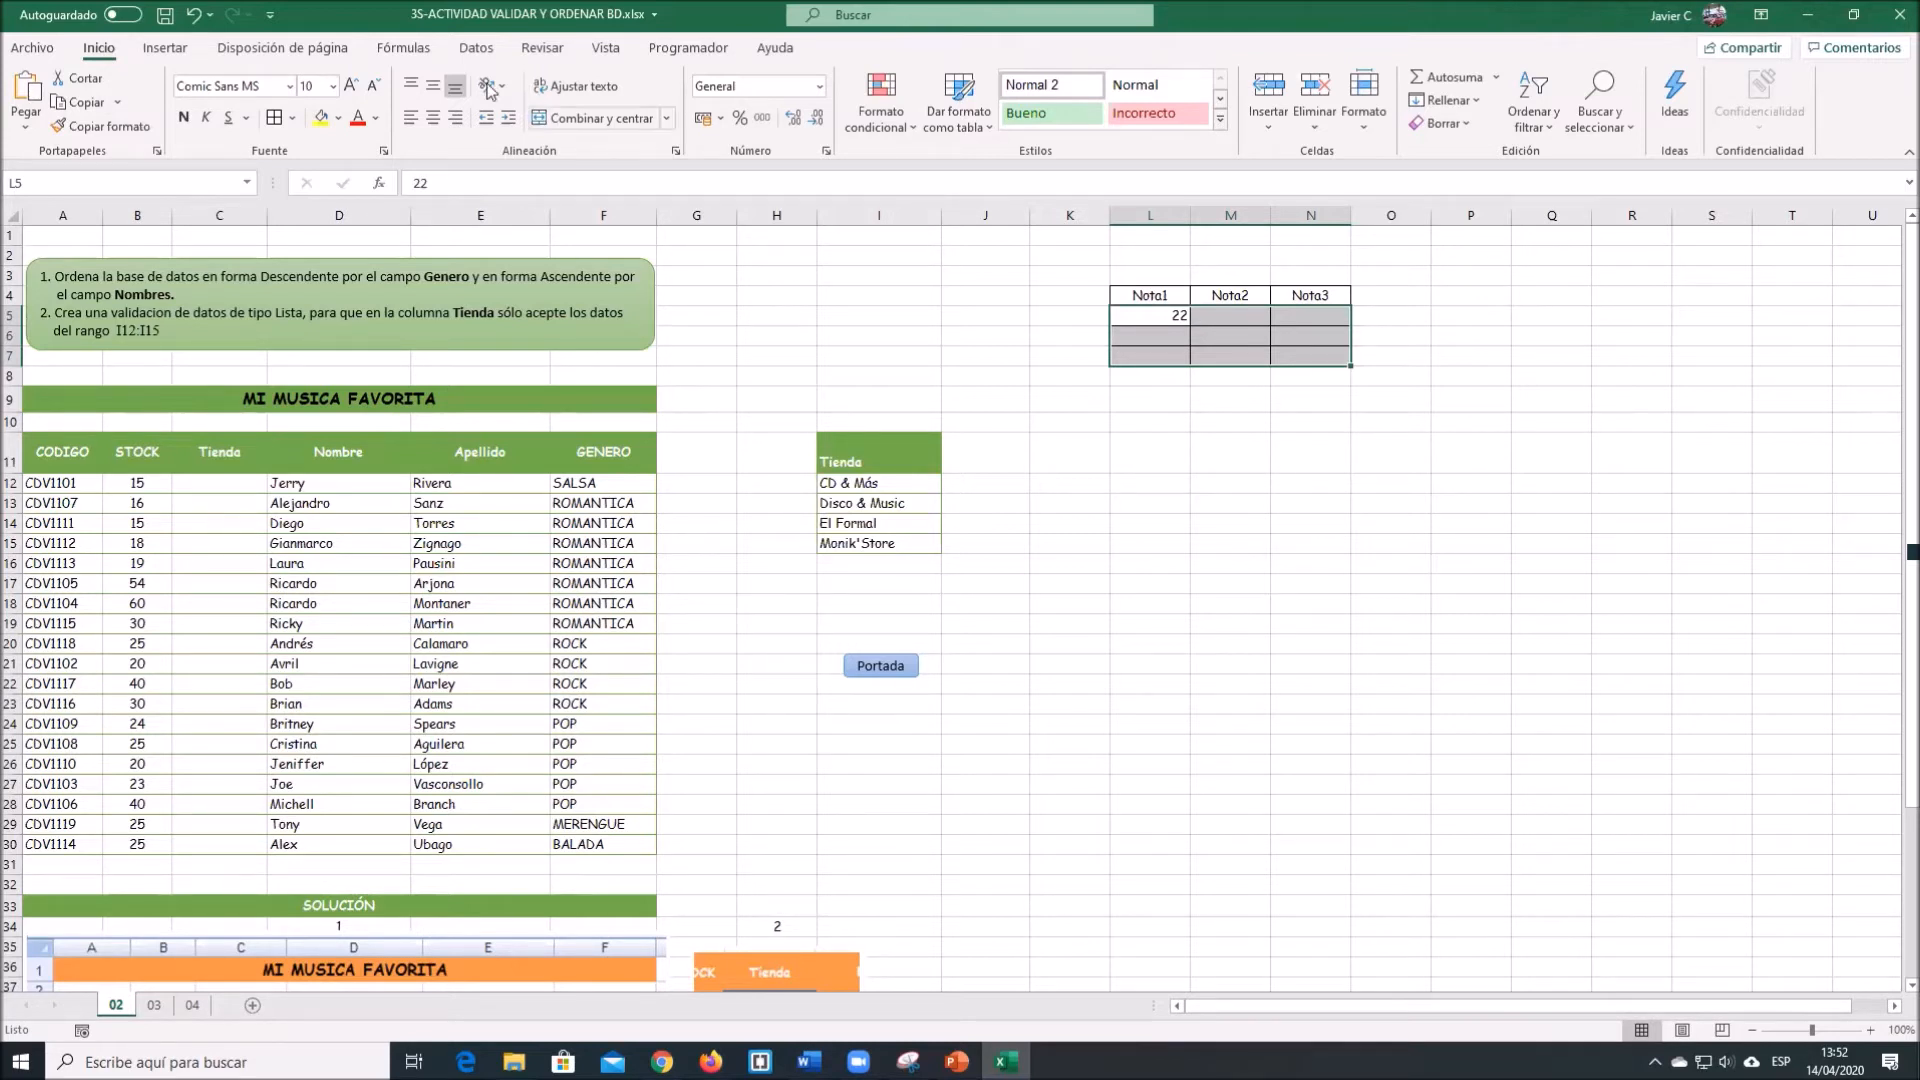
click(433, 117)
click(433, 85)
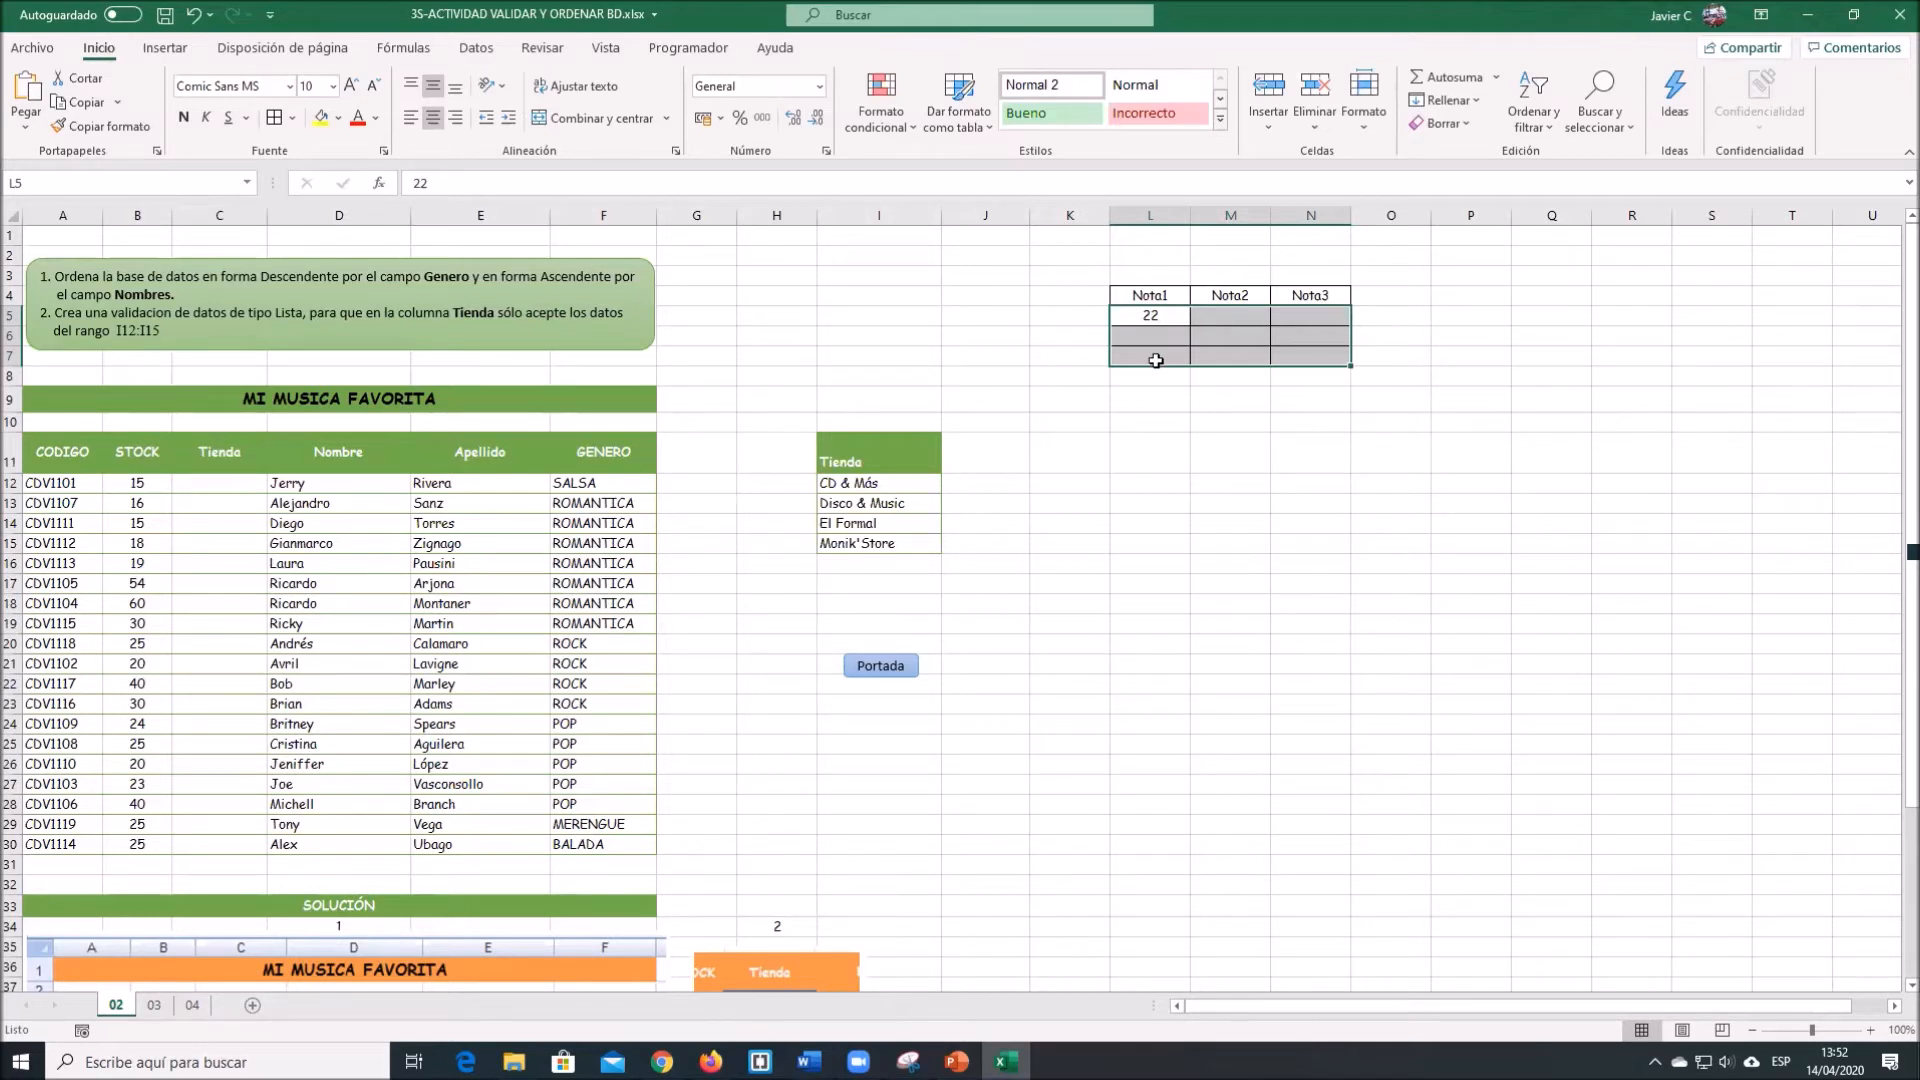
Clear the trial grade from cell L5.
click(1162, 400)
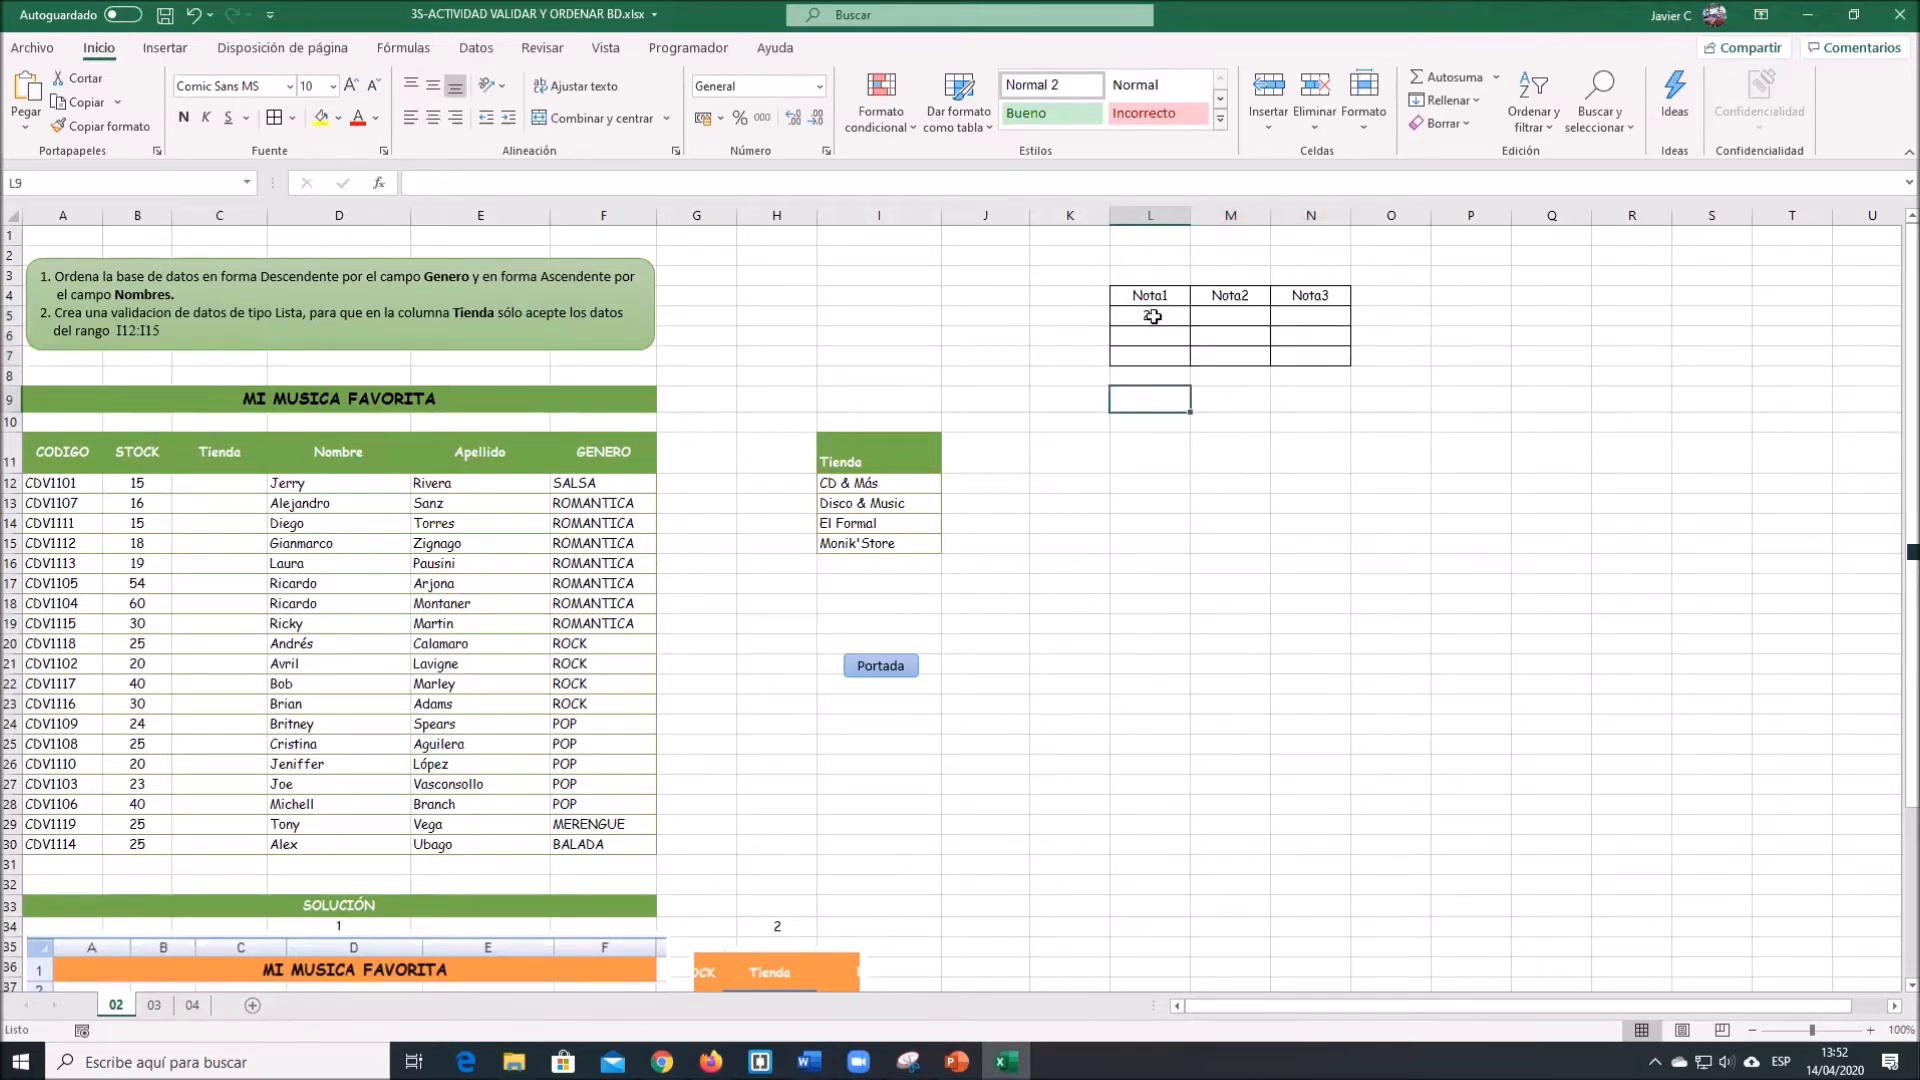
click(1153, 316)
key(Delete)
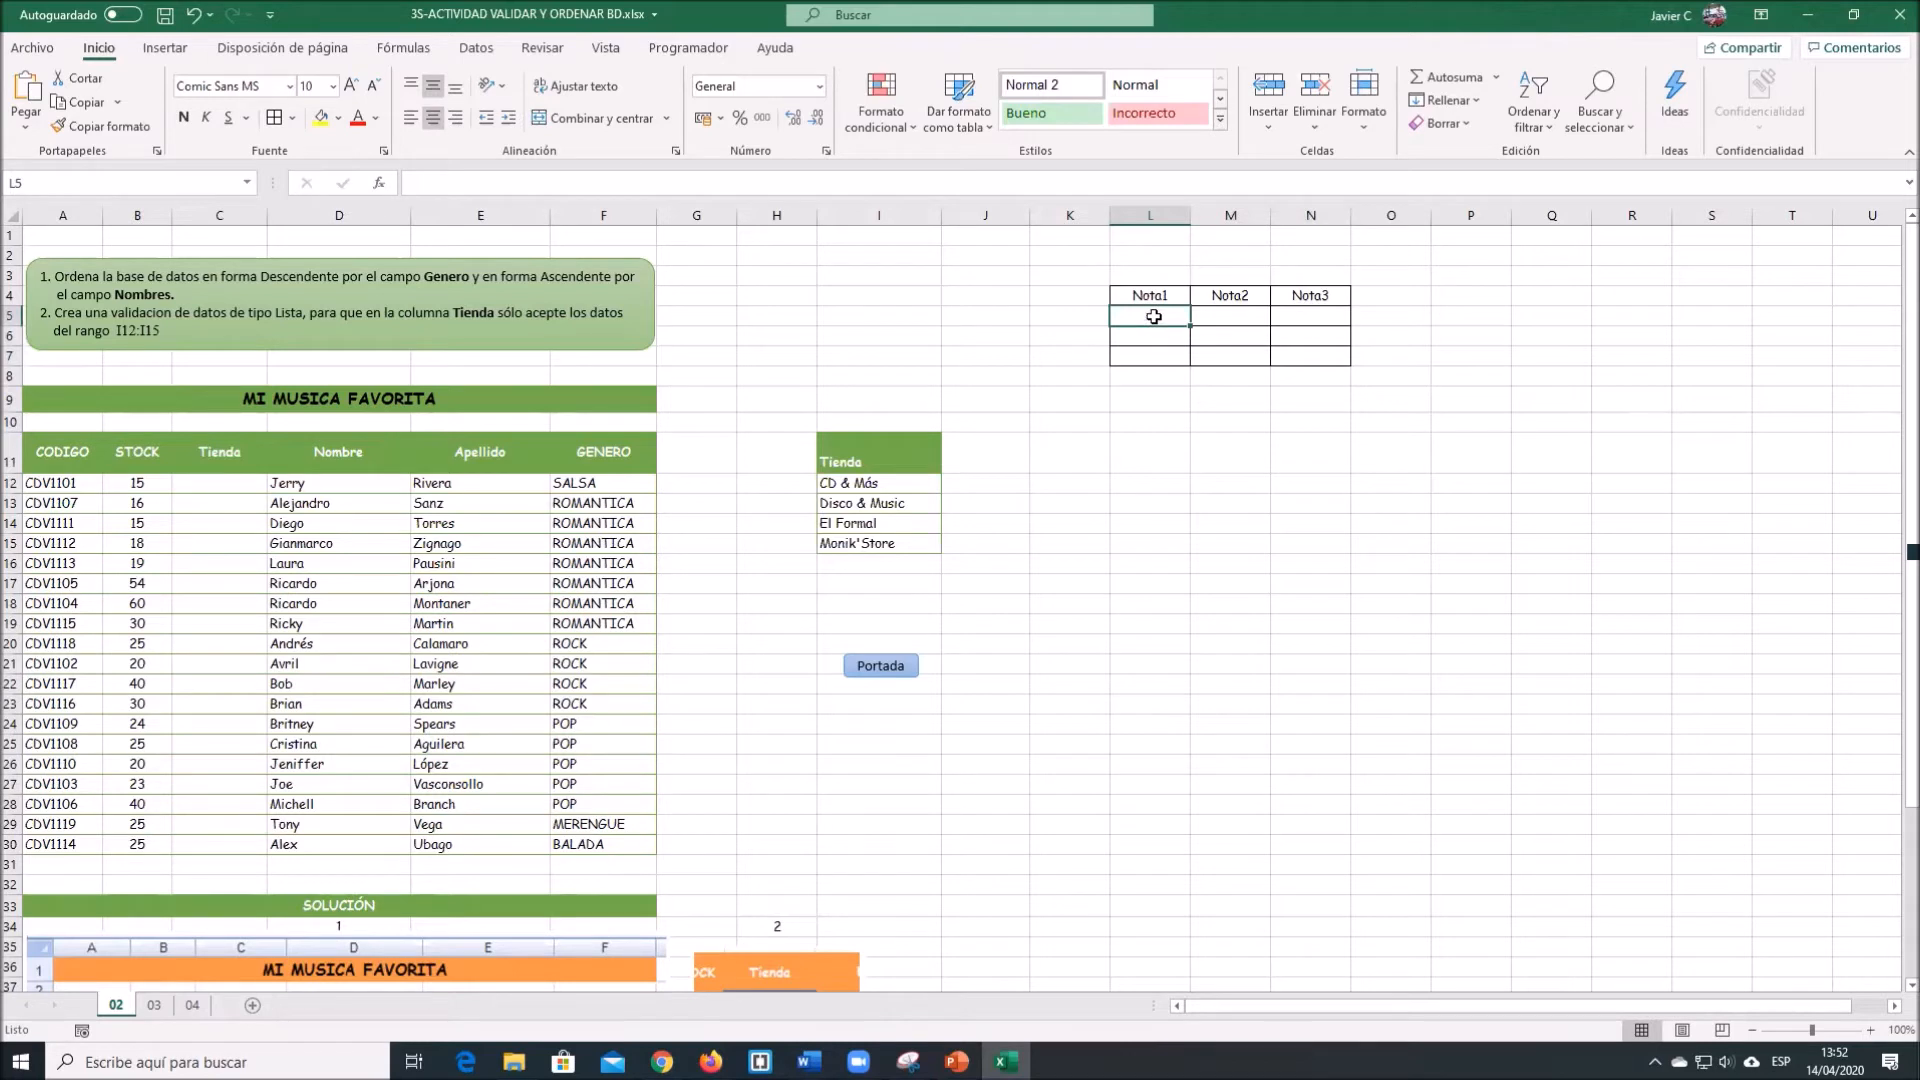
Start a data validation rule for the grade cells L5:N7 that allows Decimal values.
click(474, 48)
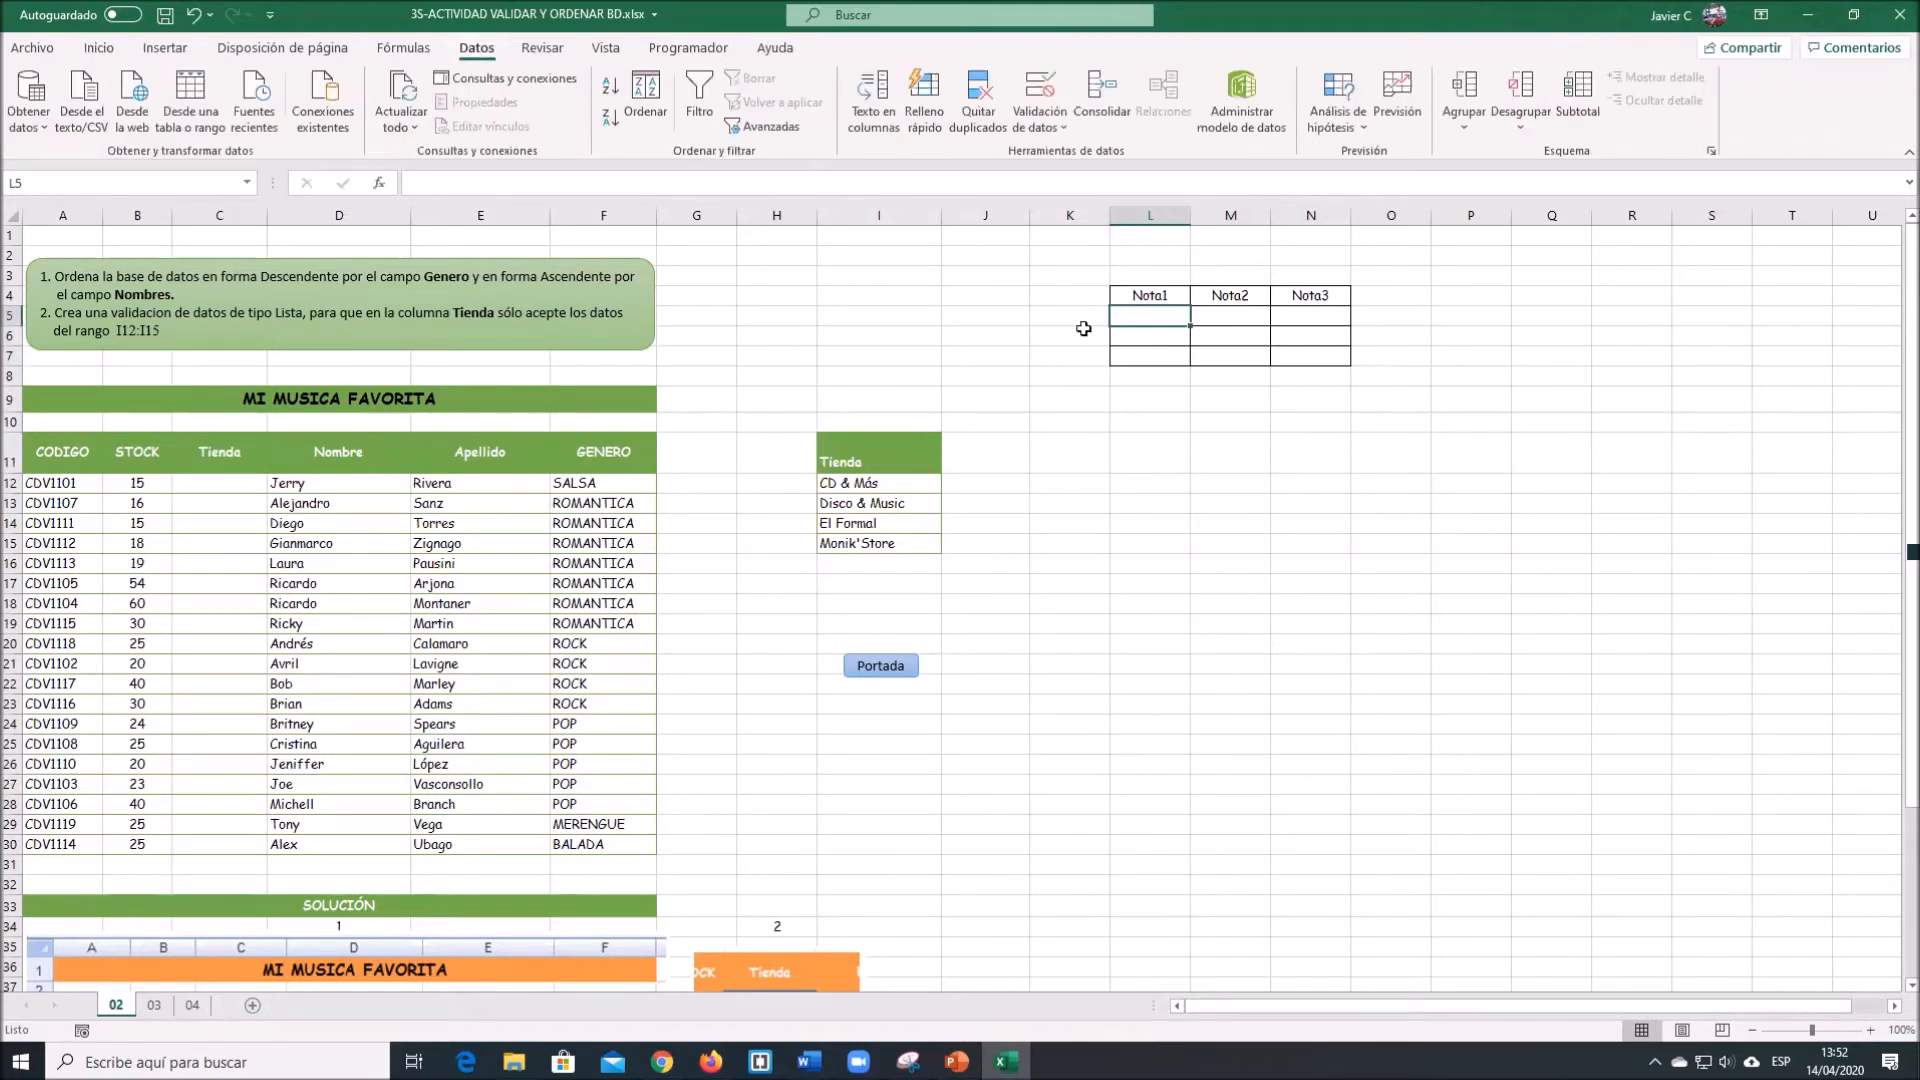
drag(1176, 309, 1308, 357)
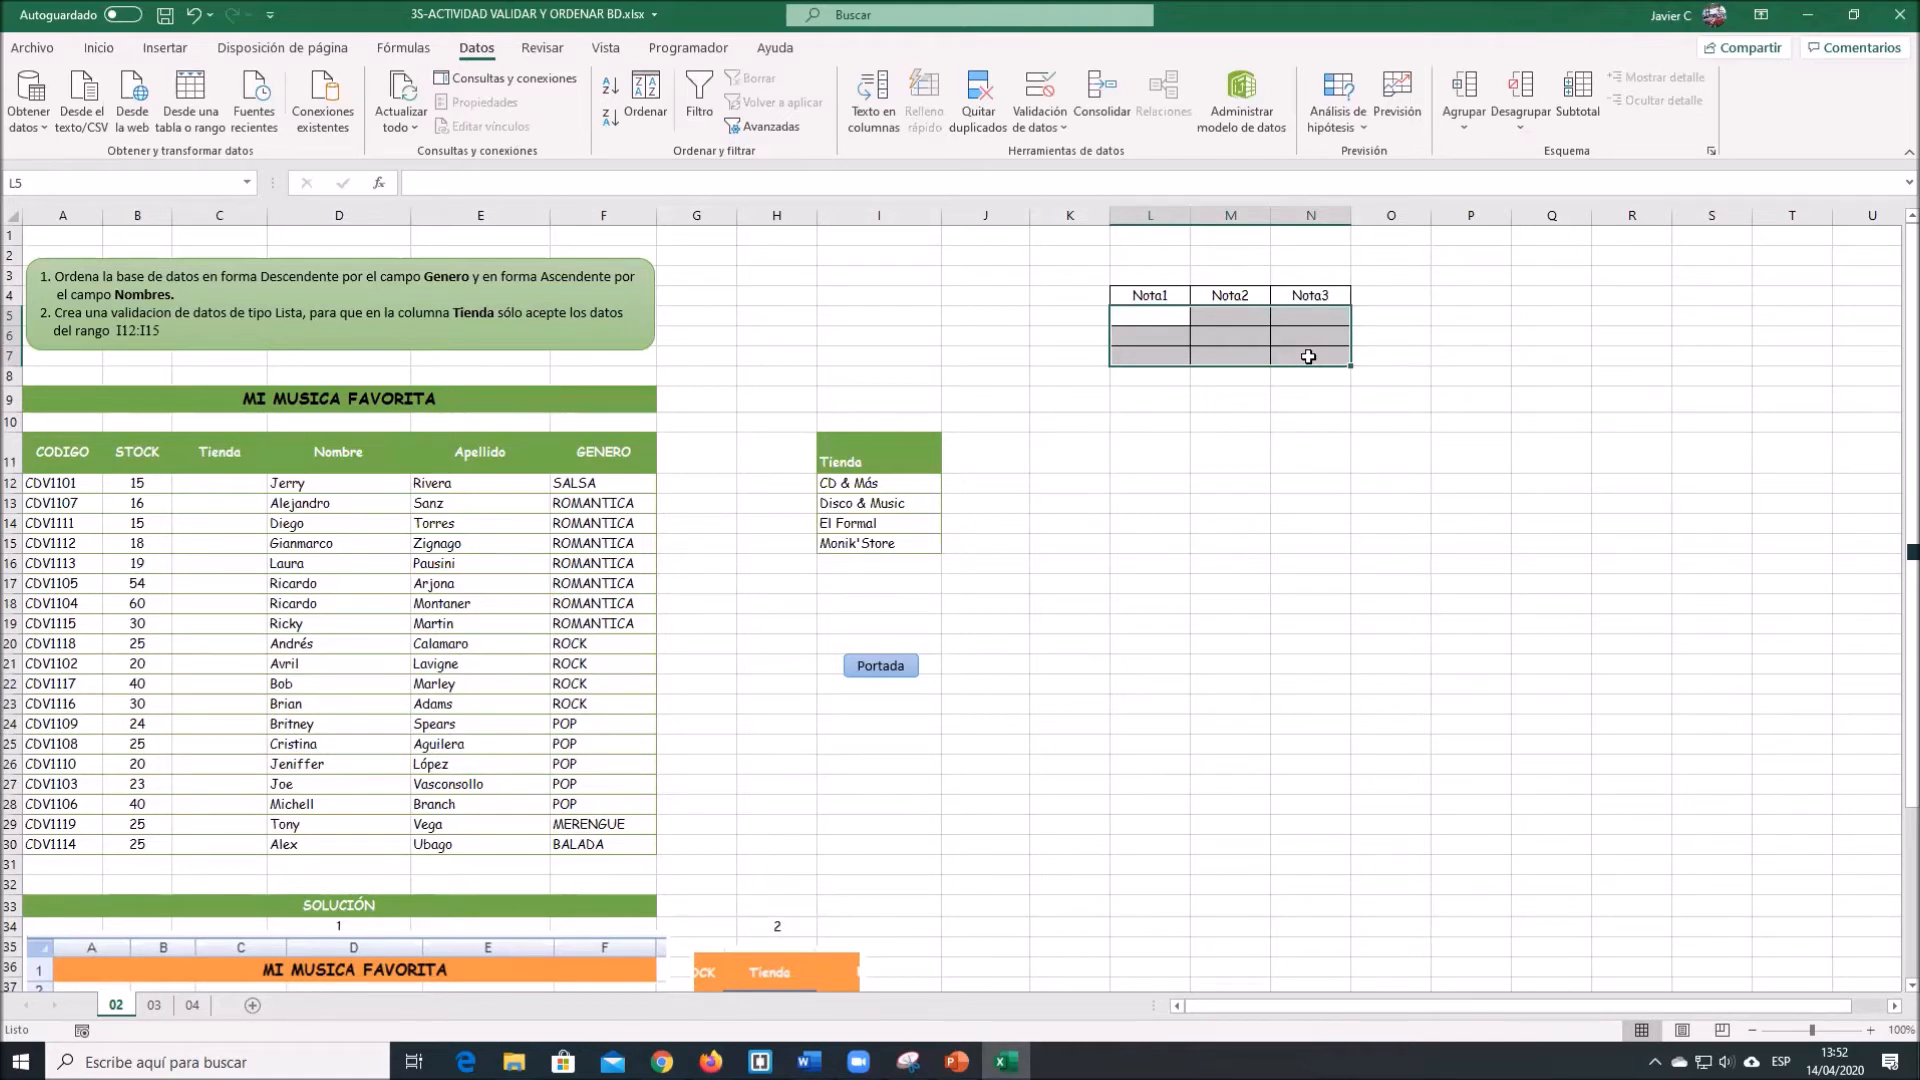
click(1060, 138)
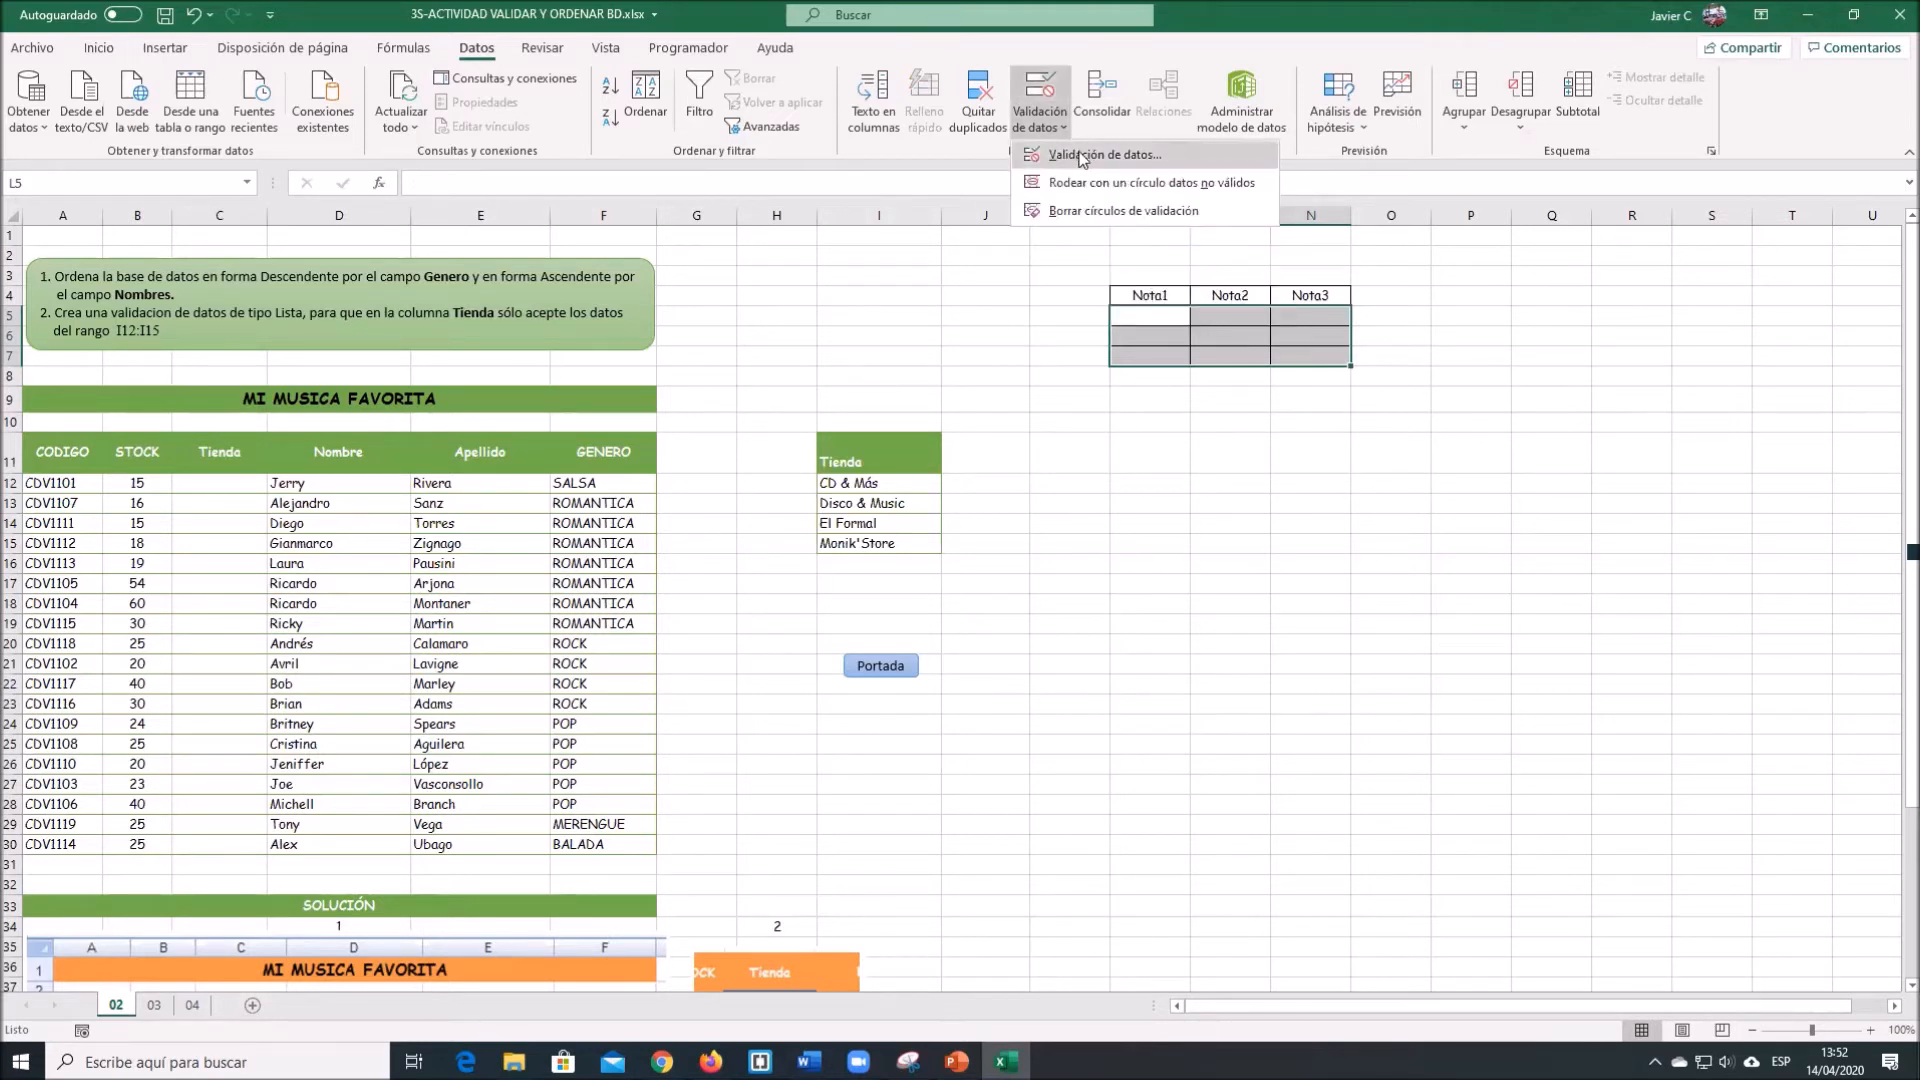
click(1082, 157)
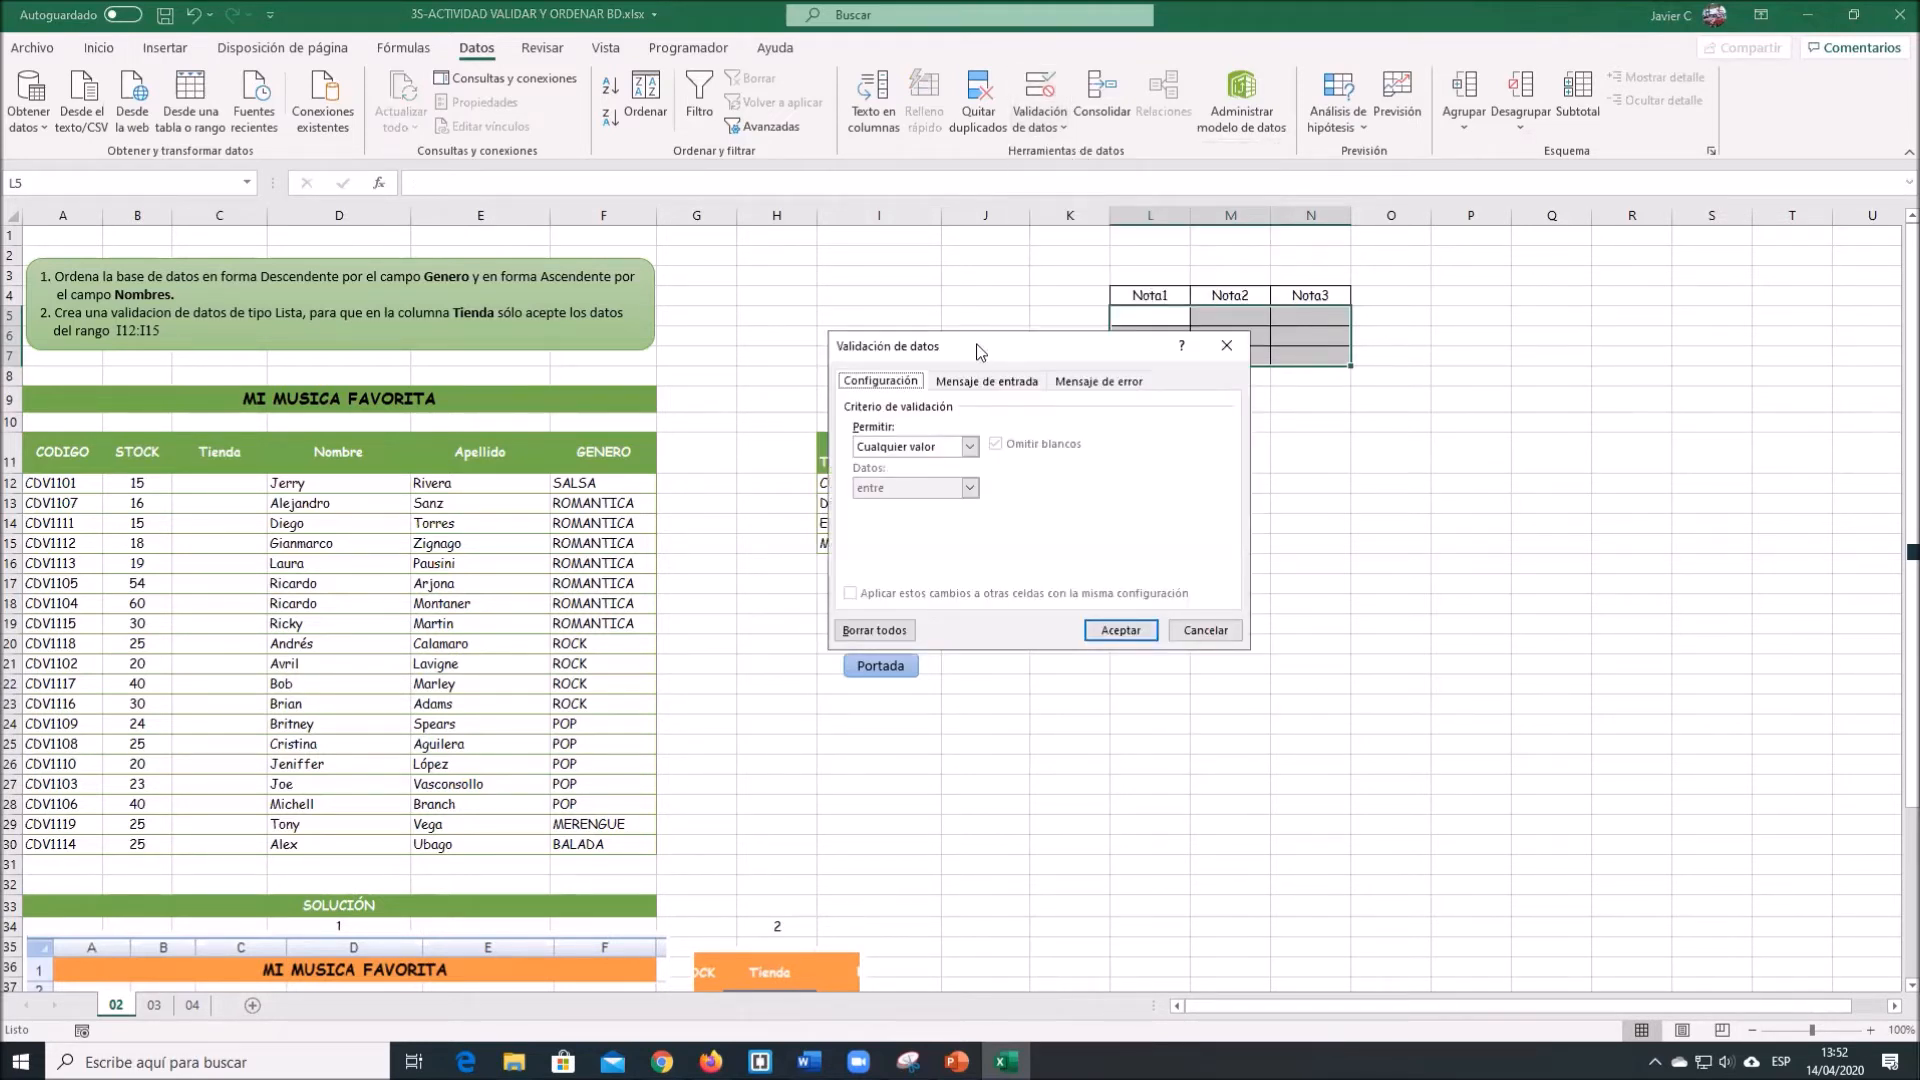
drag(978, 352, 834, 266)
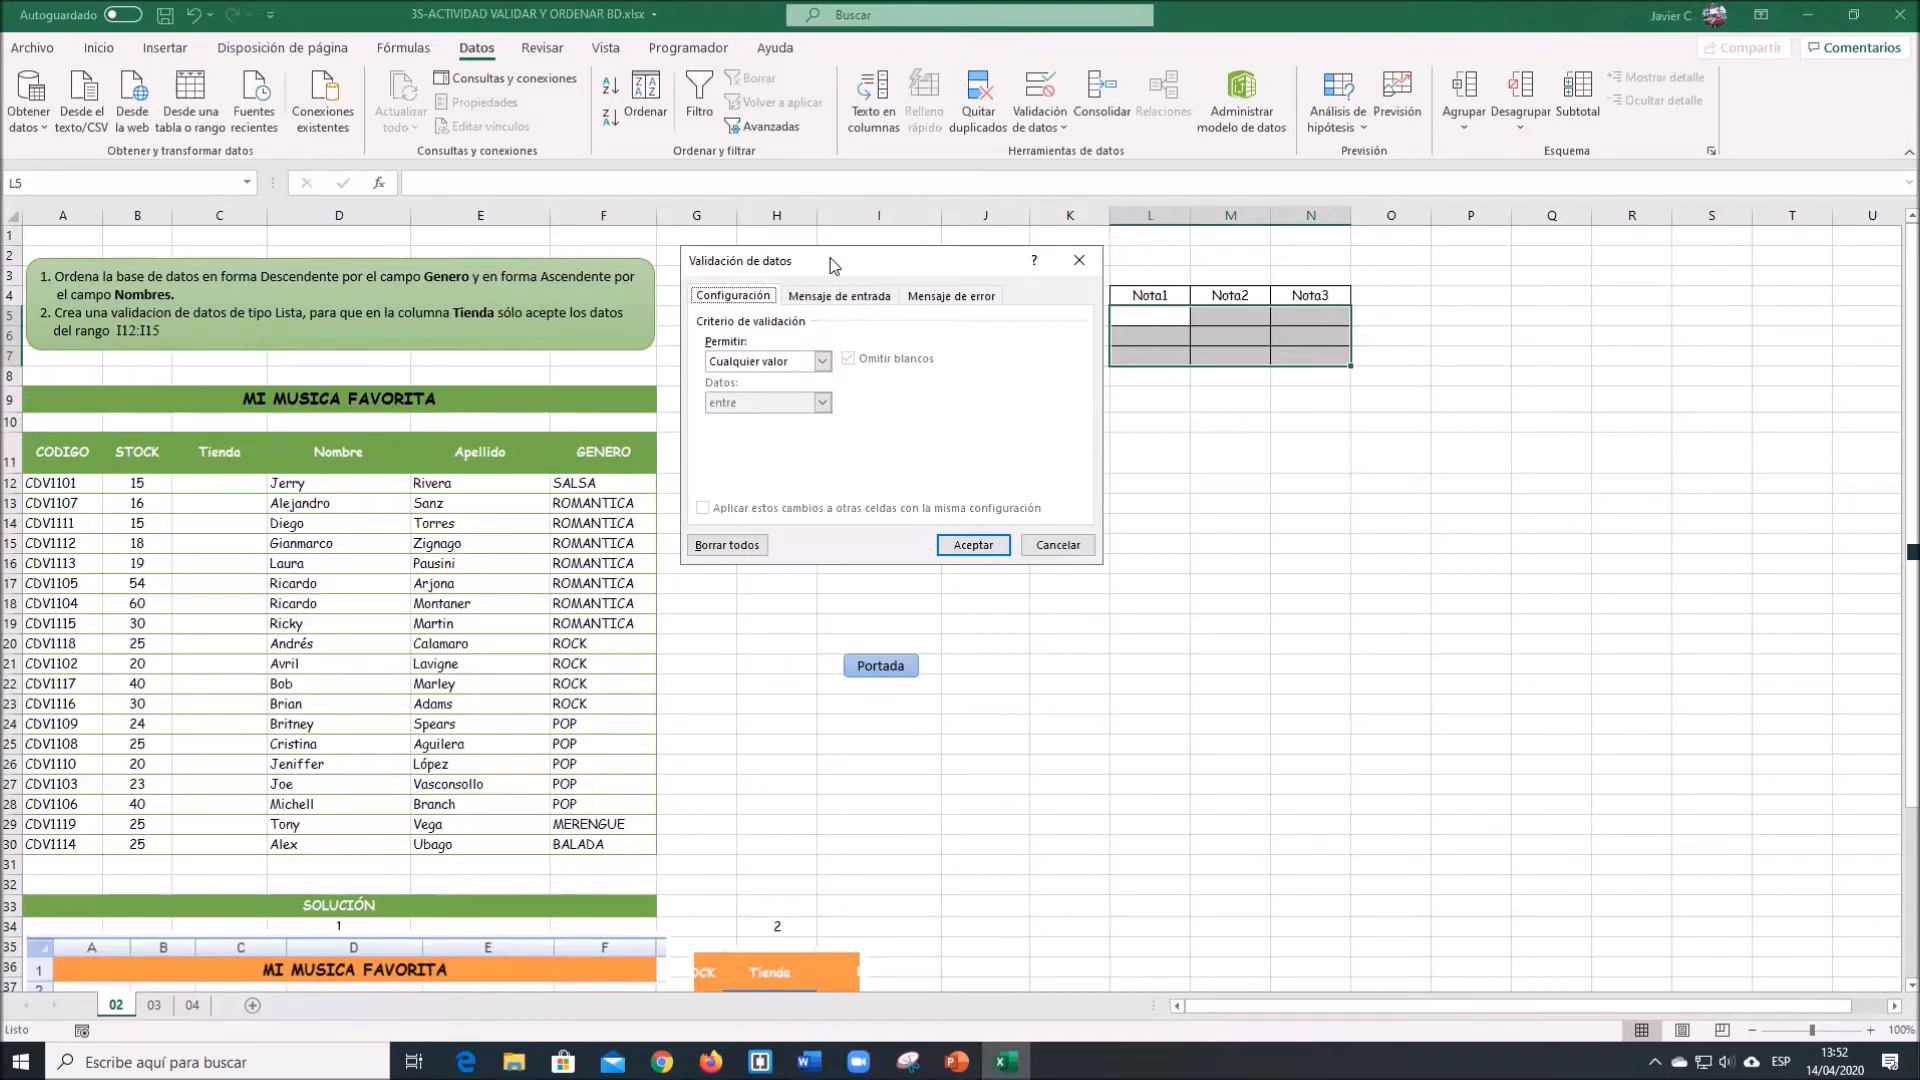
drag(830, 260, 821, 258)
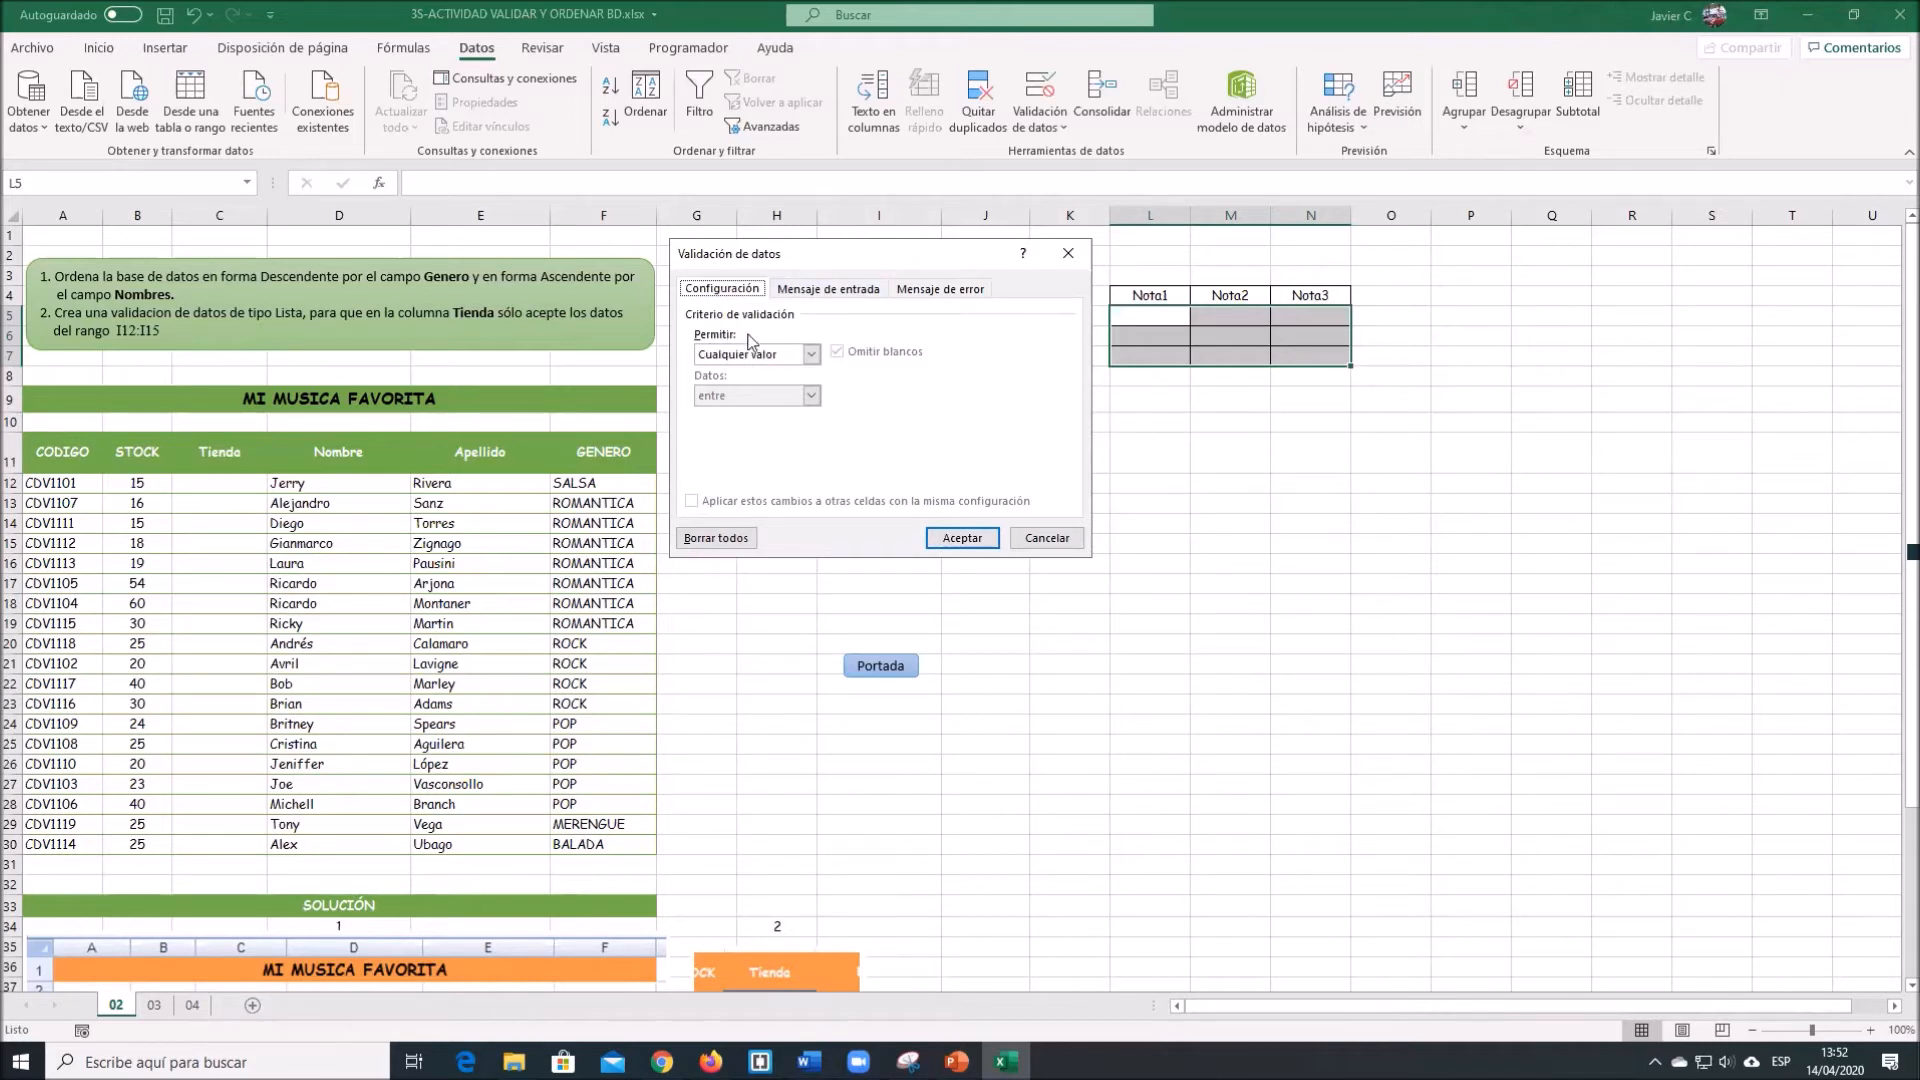
click(810, 355)
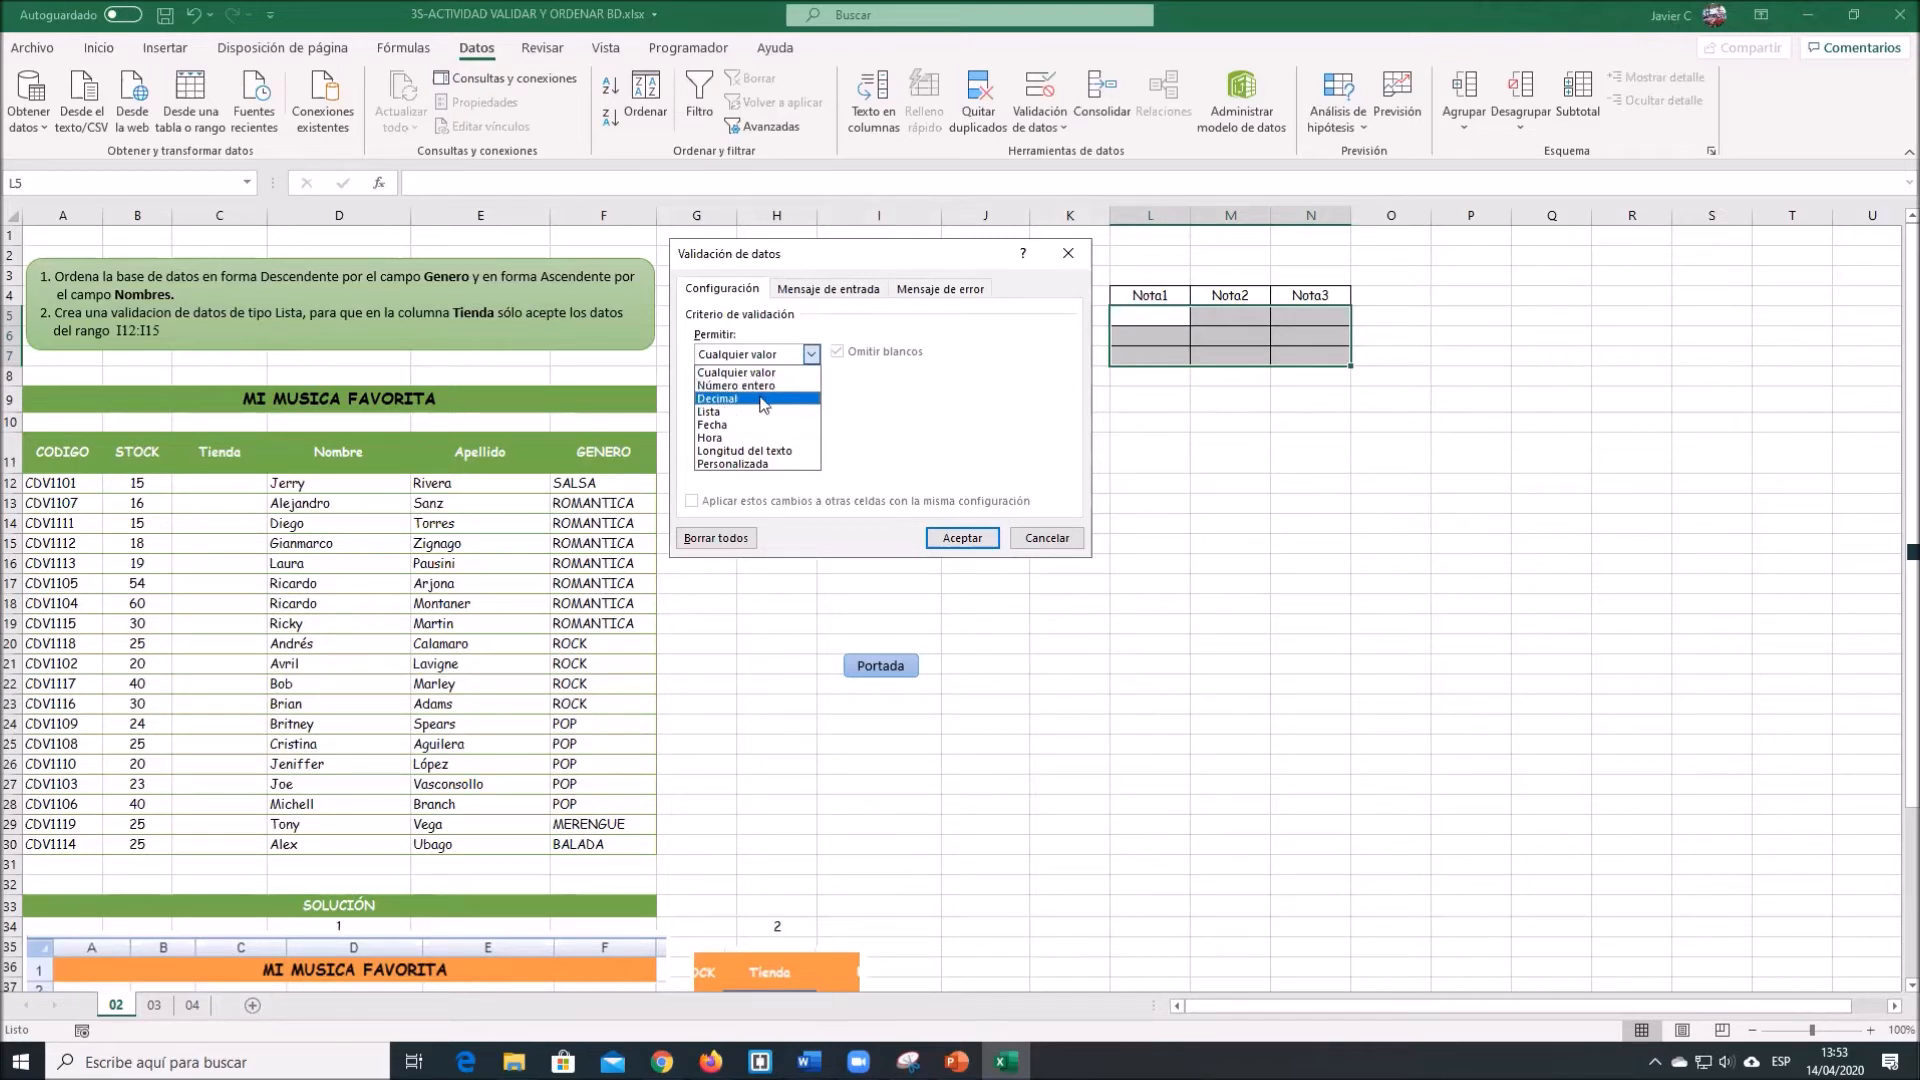
click(762, 399)
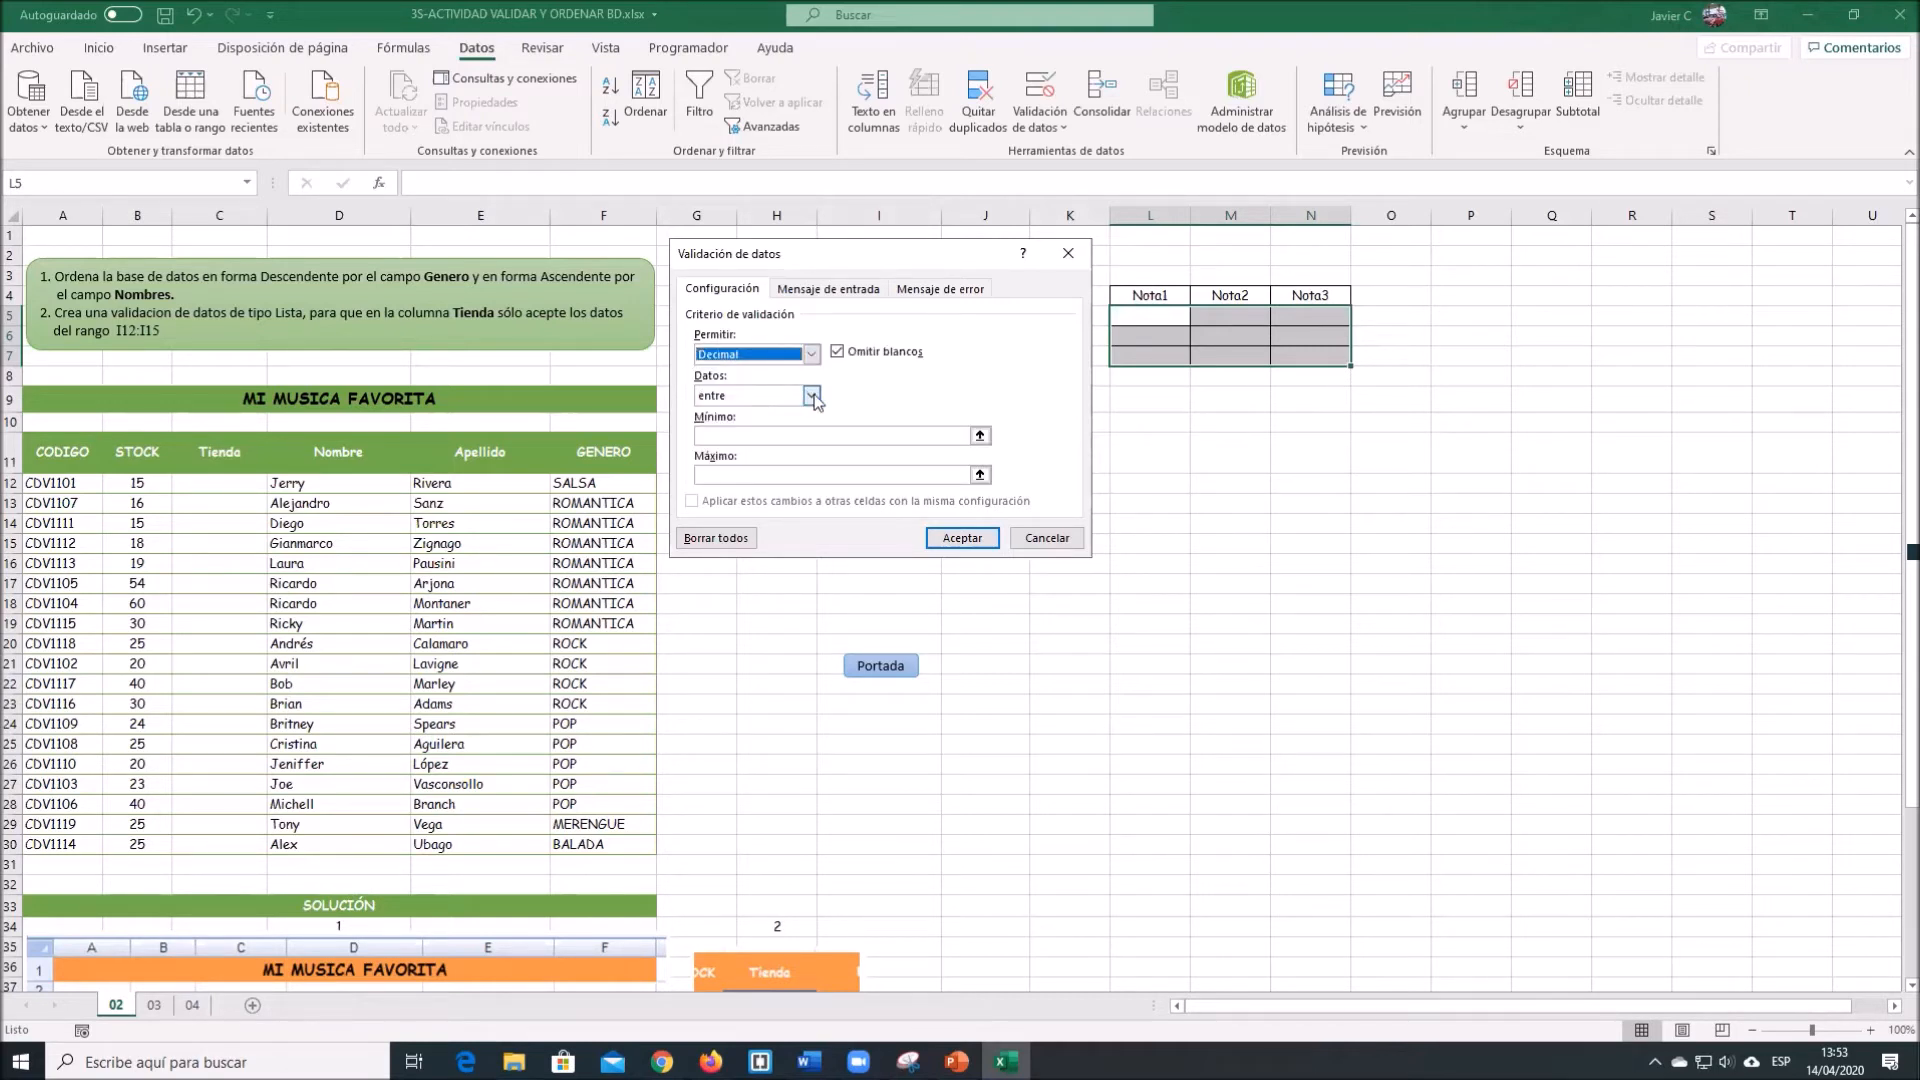
Restrict the decimal values to between a minimum of 0 and a maximum of 20 and apply the rule.
click(811, 396)
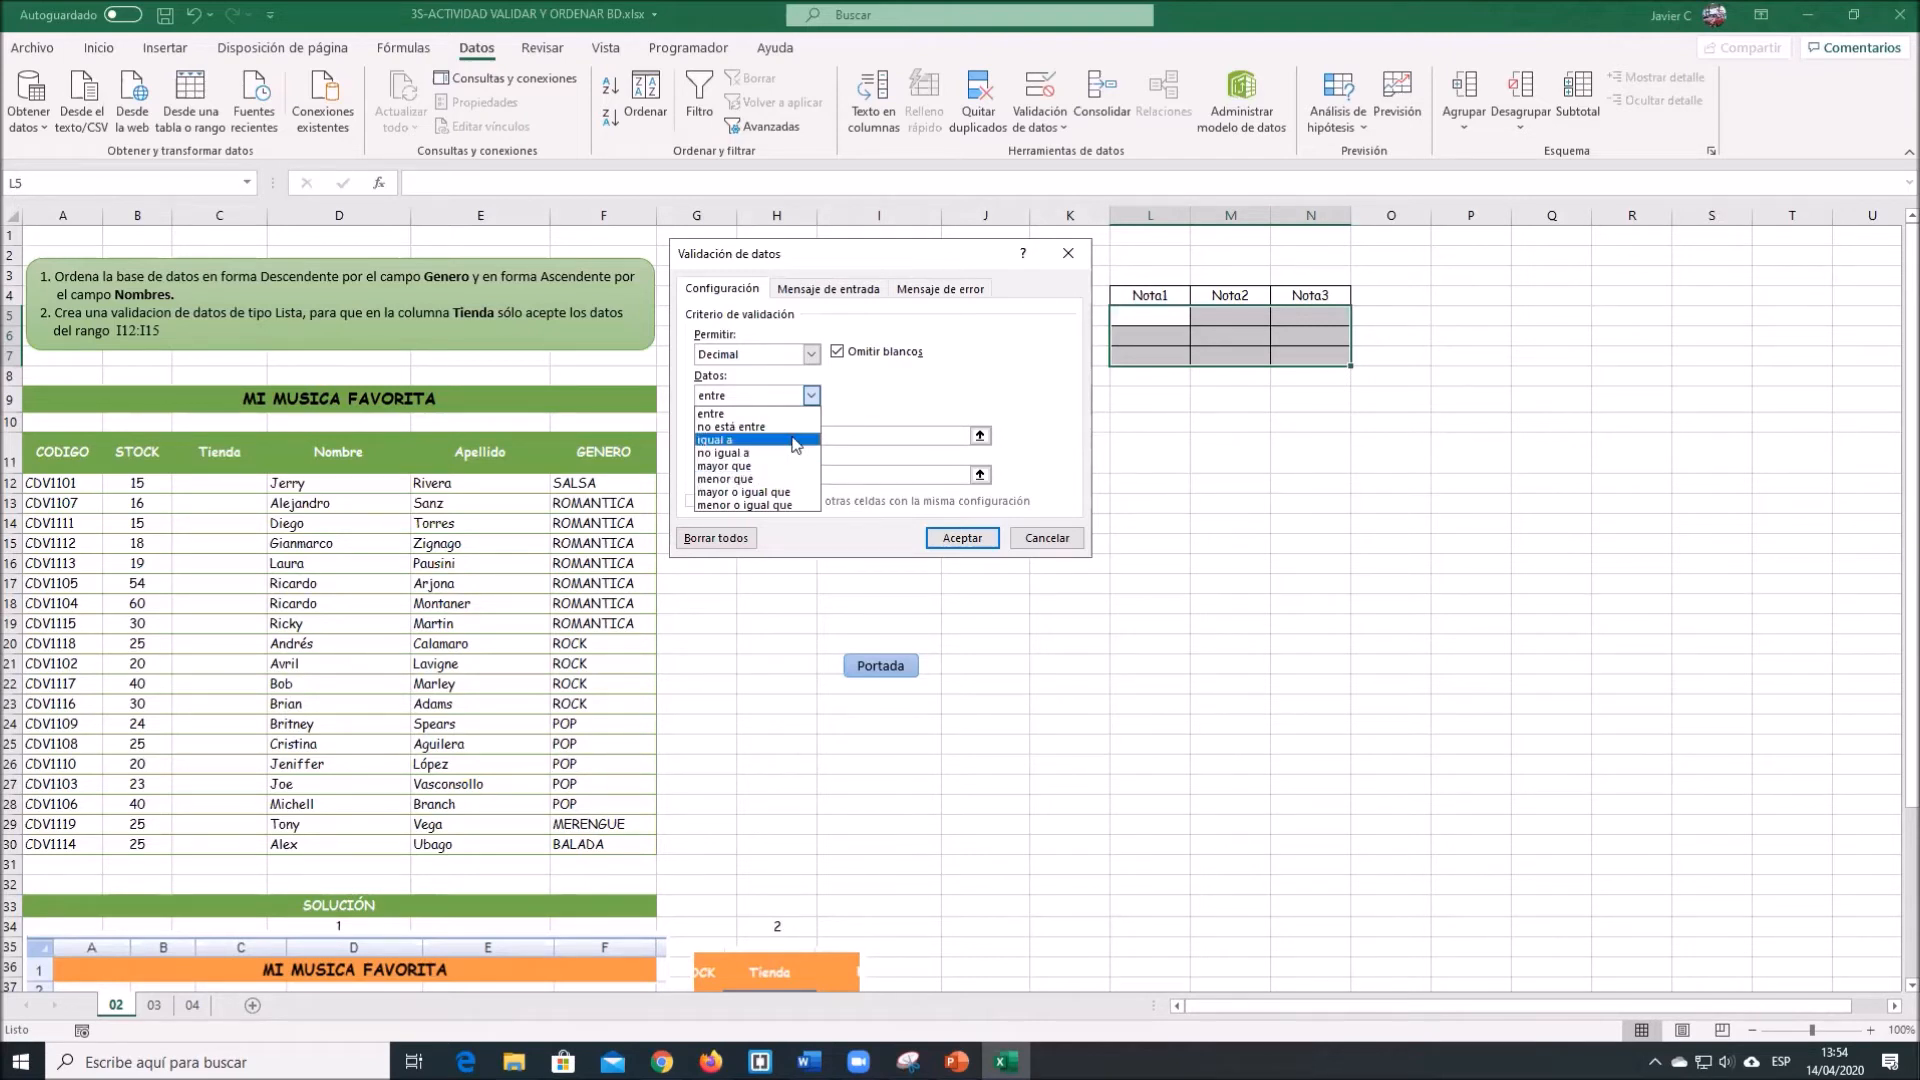
click(735, 413)
click(737, 440)
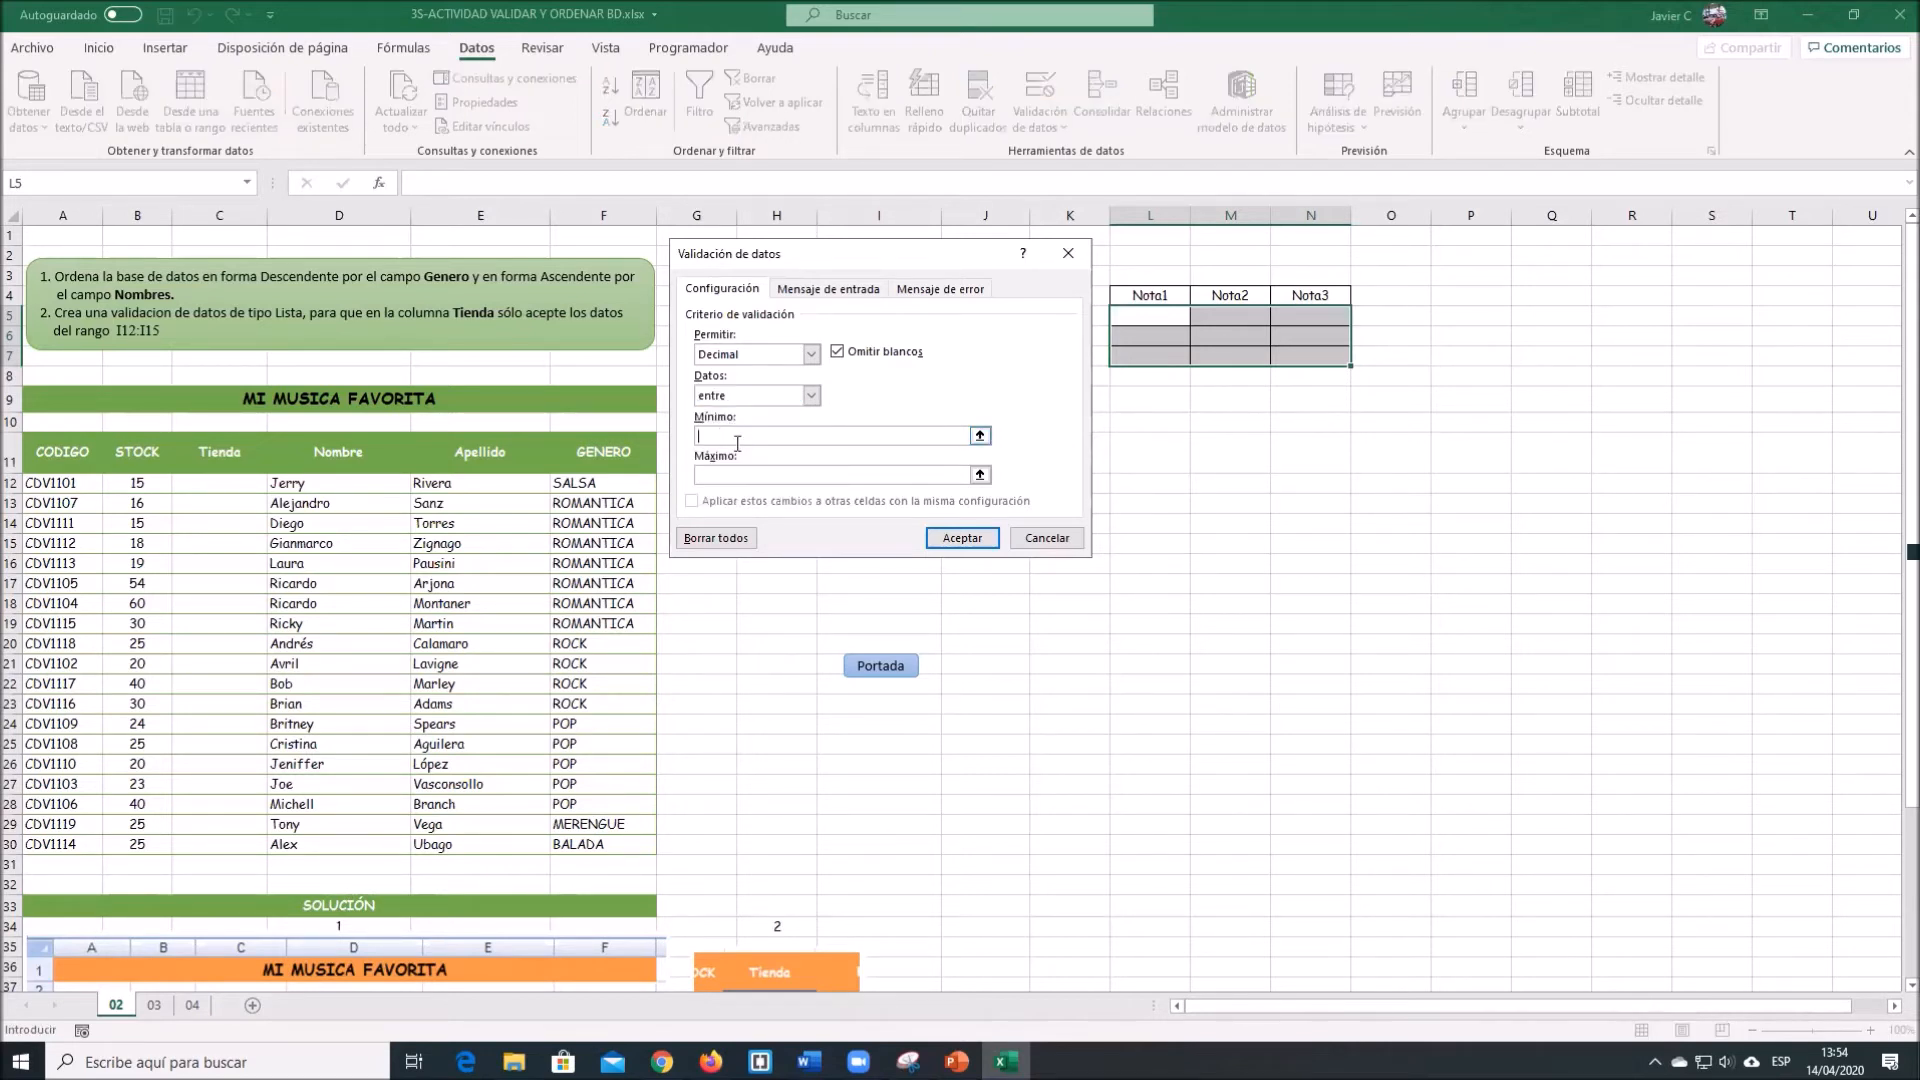
text(0)
click(736, 475)
text(20)
click(957, 538)
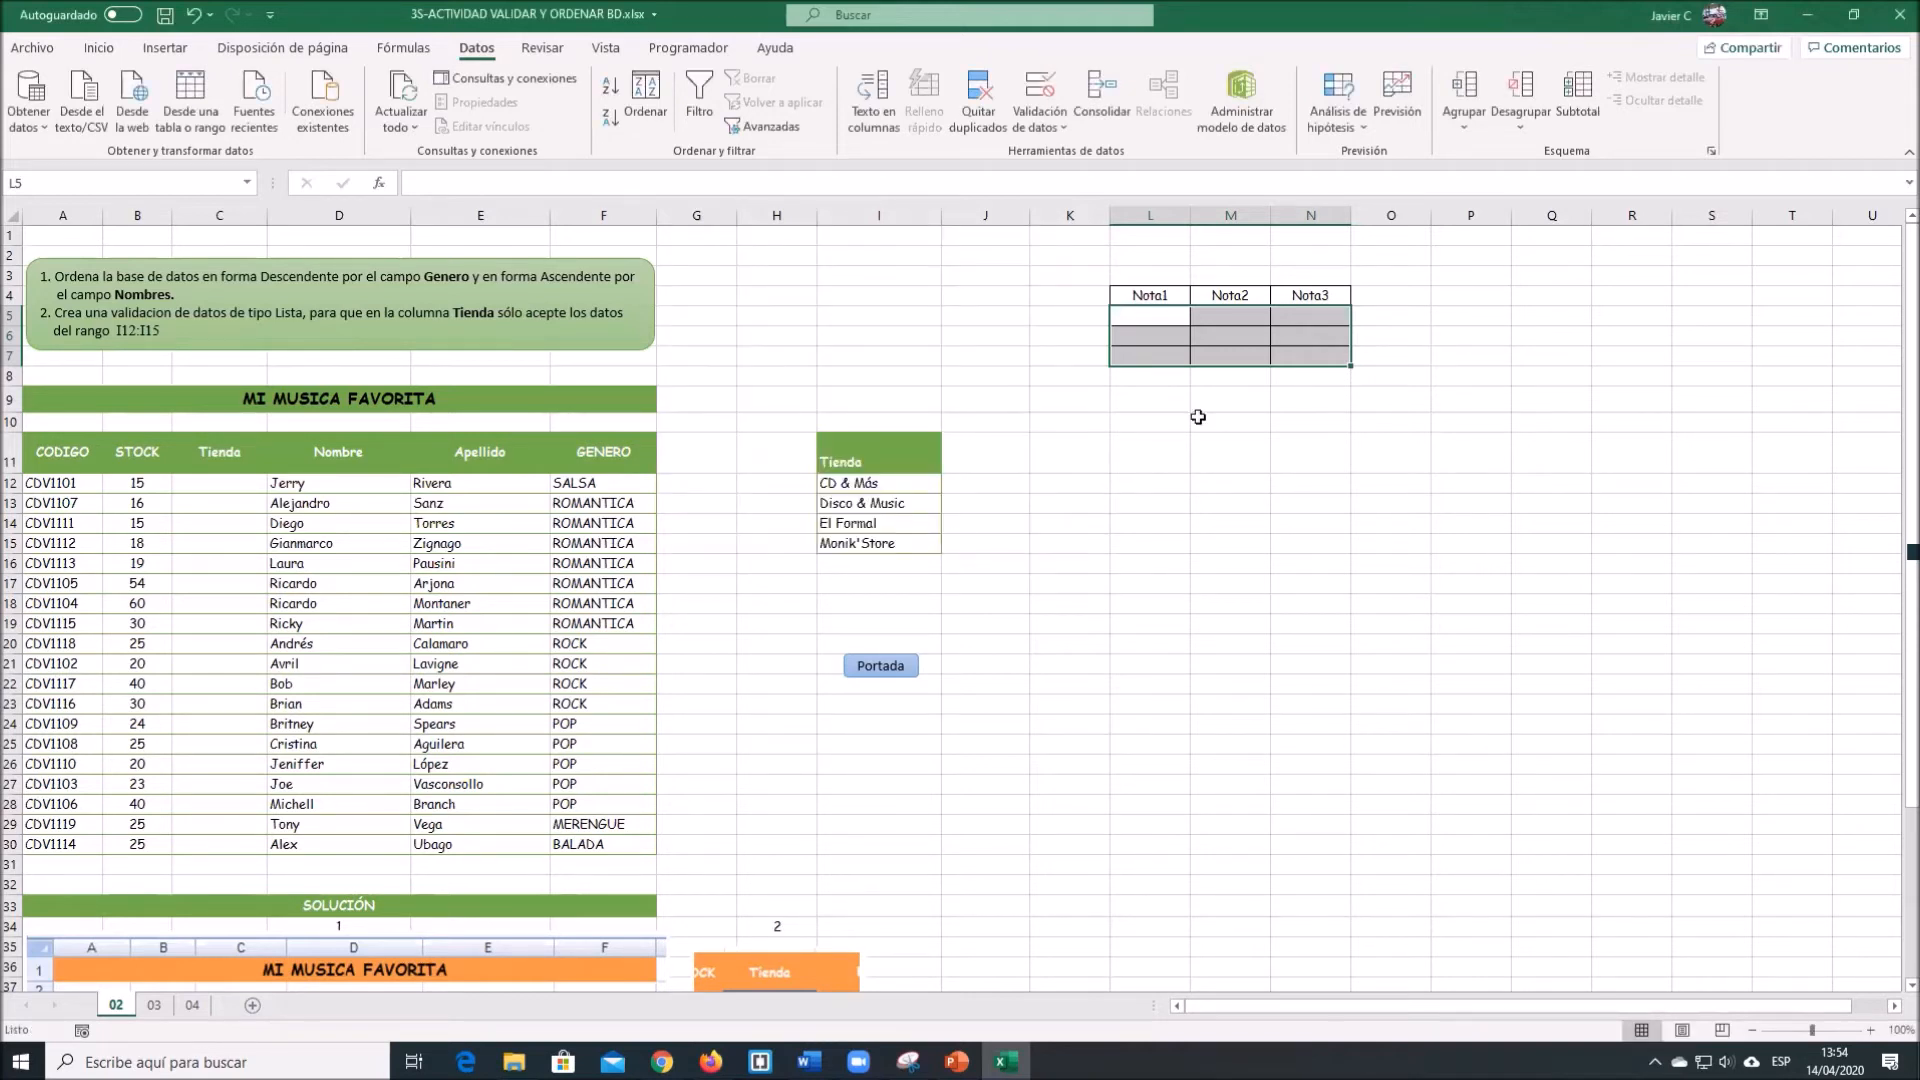
Try to enter 22 in cell L5 to test the validation rule, and cancel the entry.
click(1148, 315)
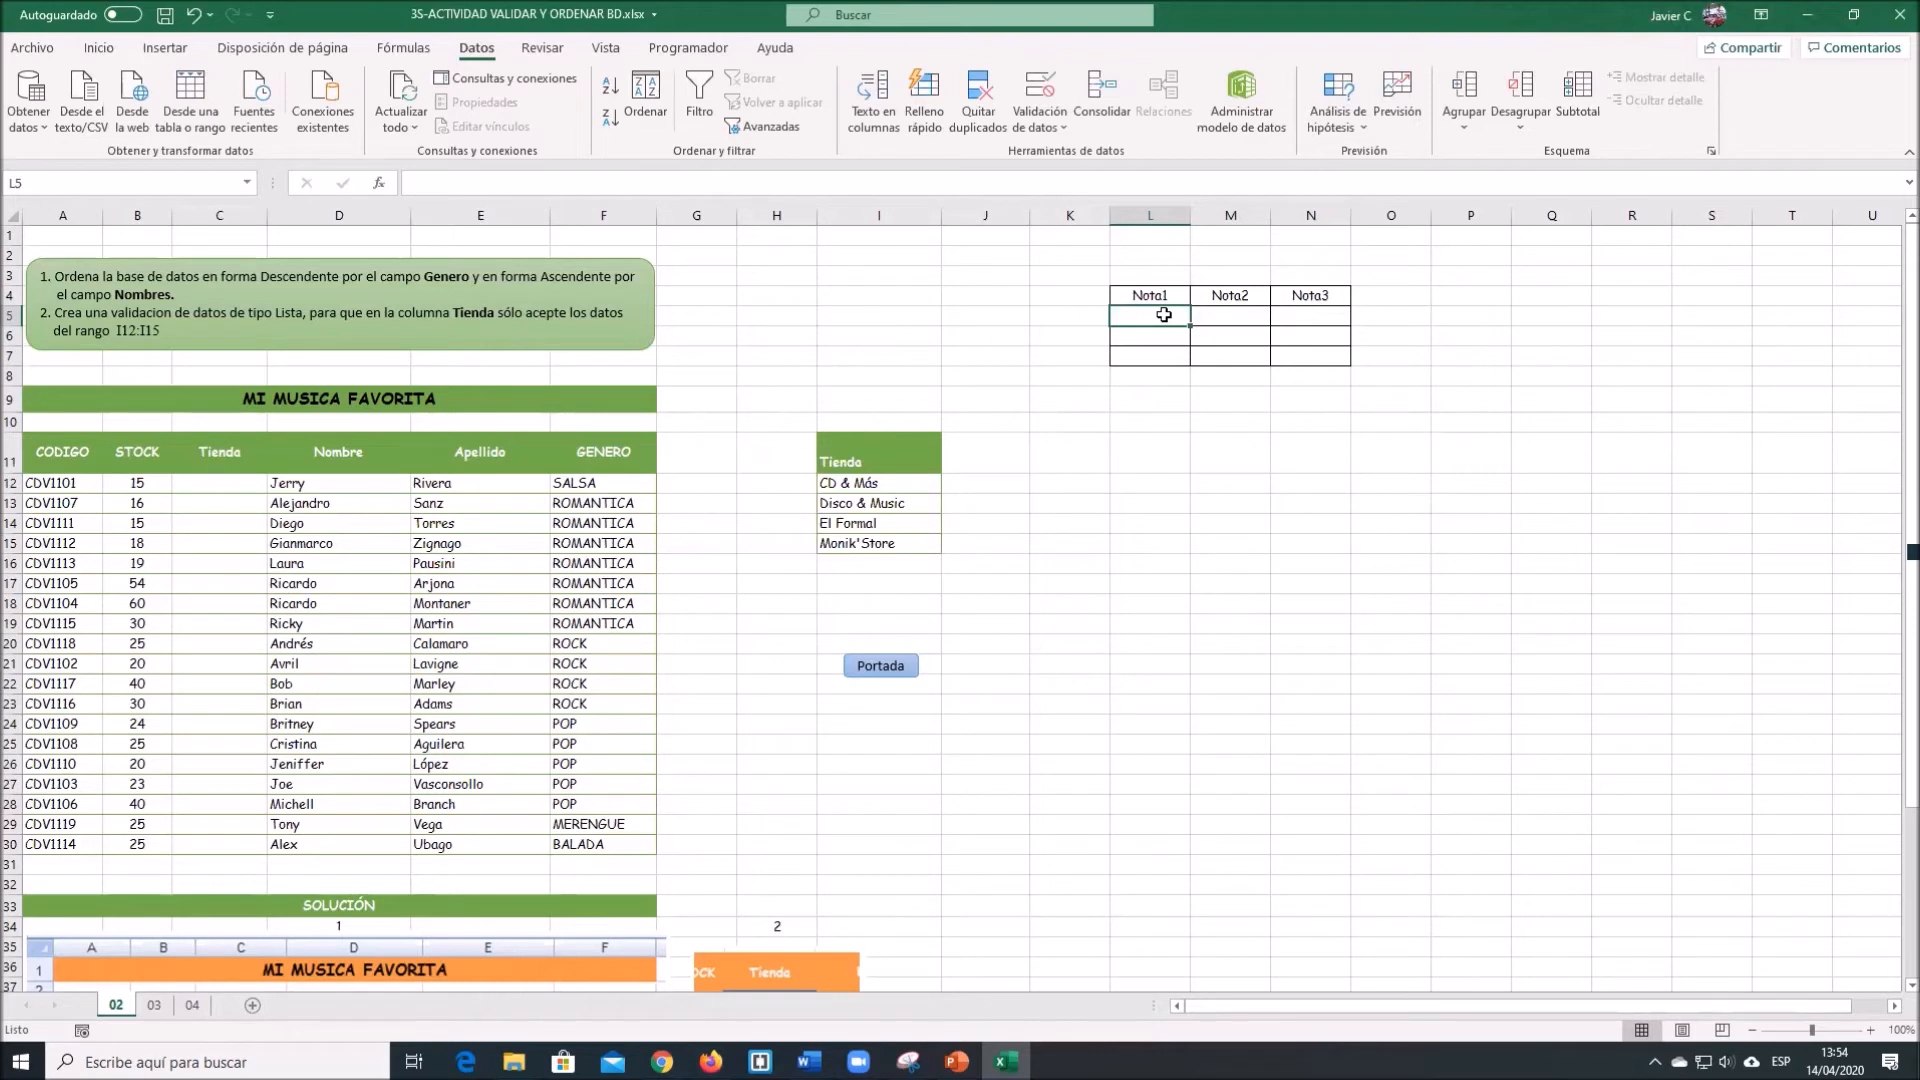
text(22)
key(Return)
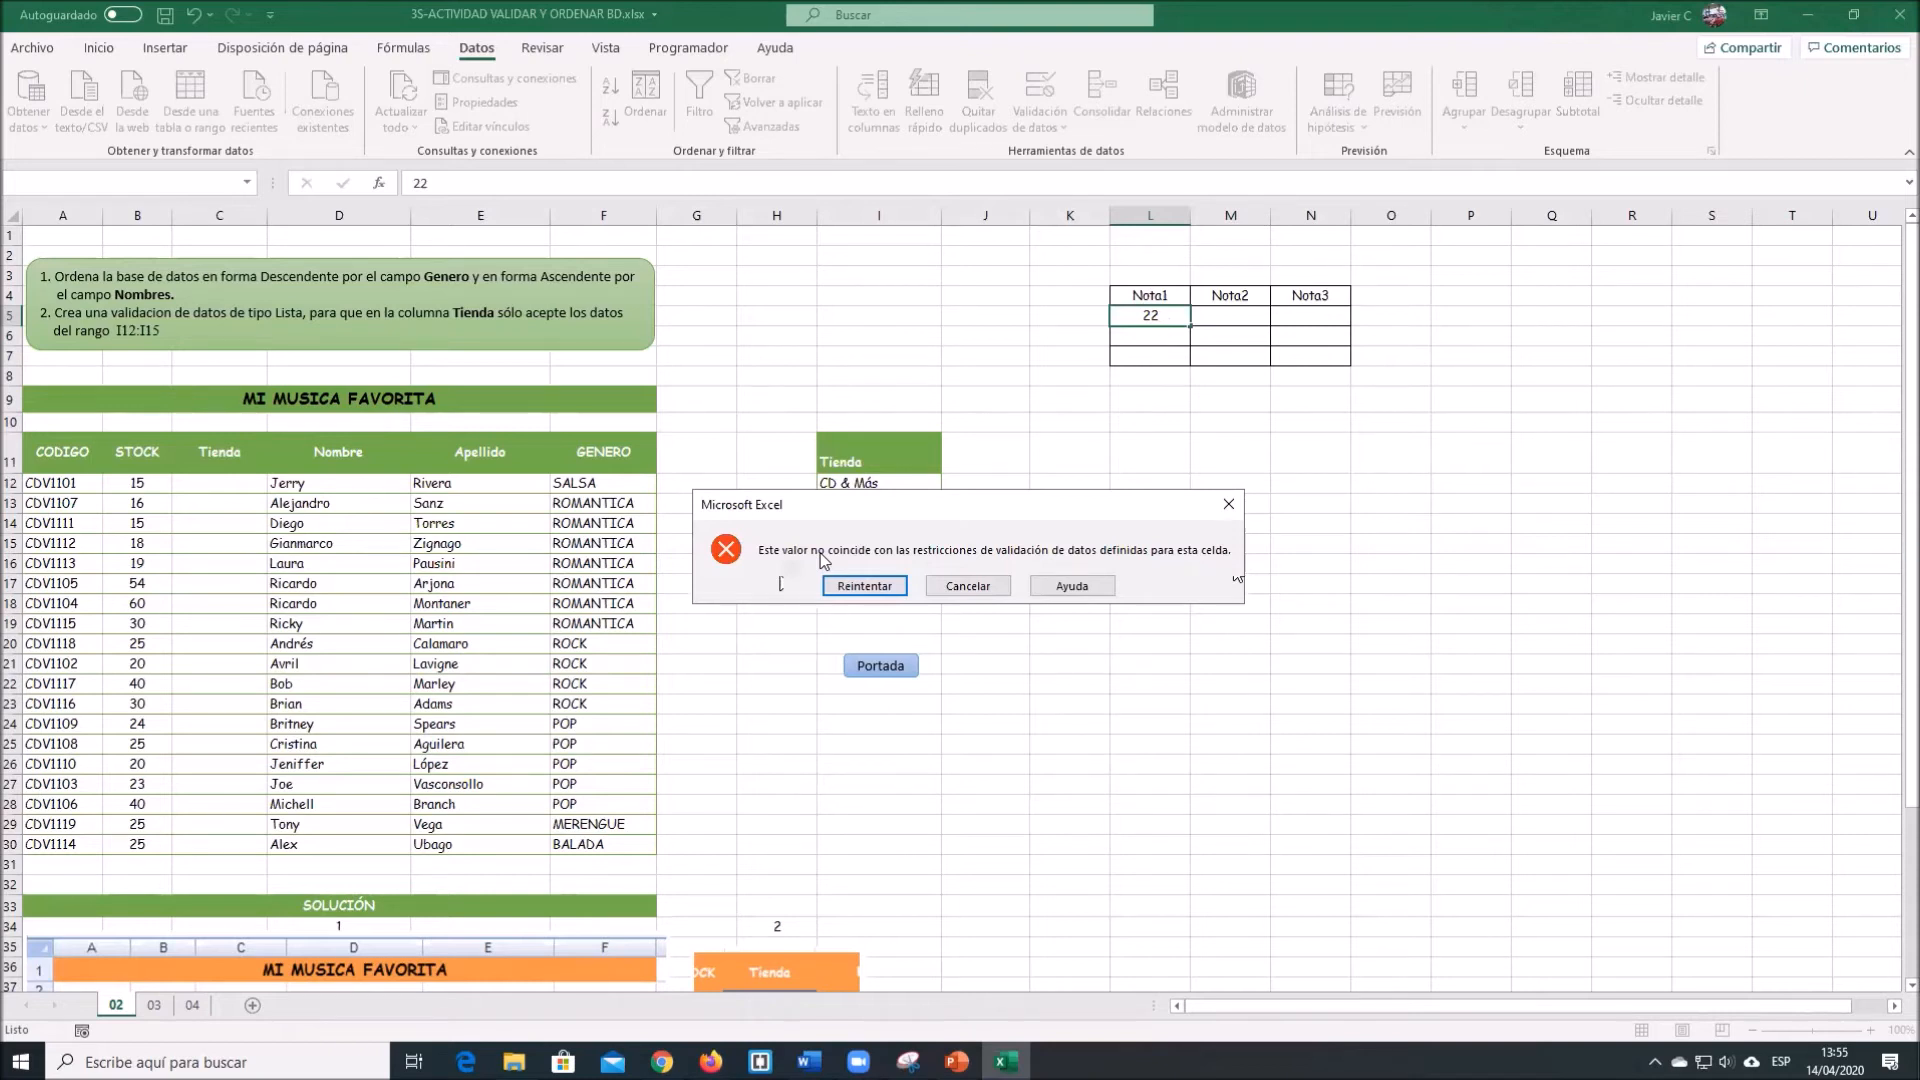
click(967, 588)
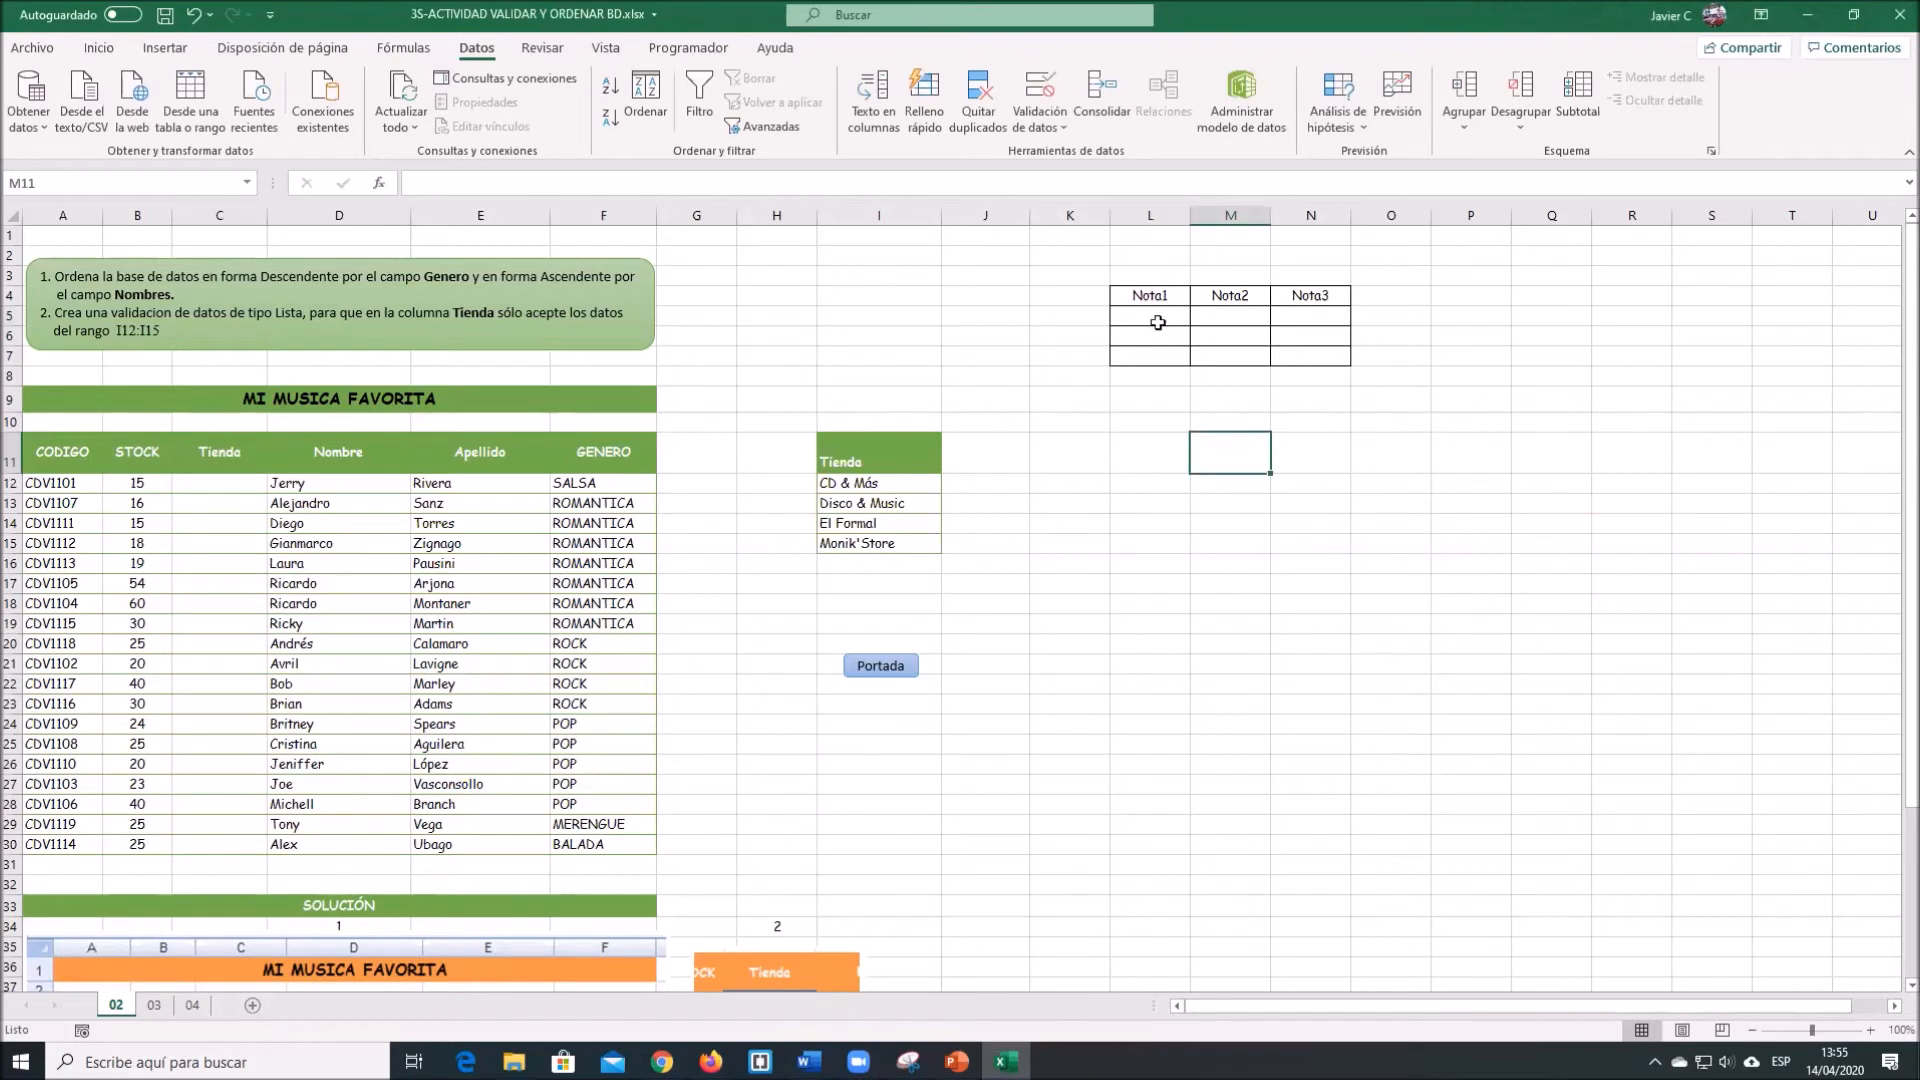
Add the input message "Se aceptan valores entre 0 y 20" to the validation rule of grade cells L5:N7.
drag(1156, 318, 1294, 351)
click(1264, 446)
click(1150, 318)
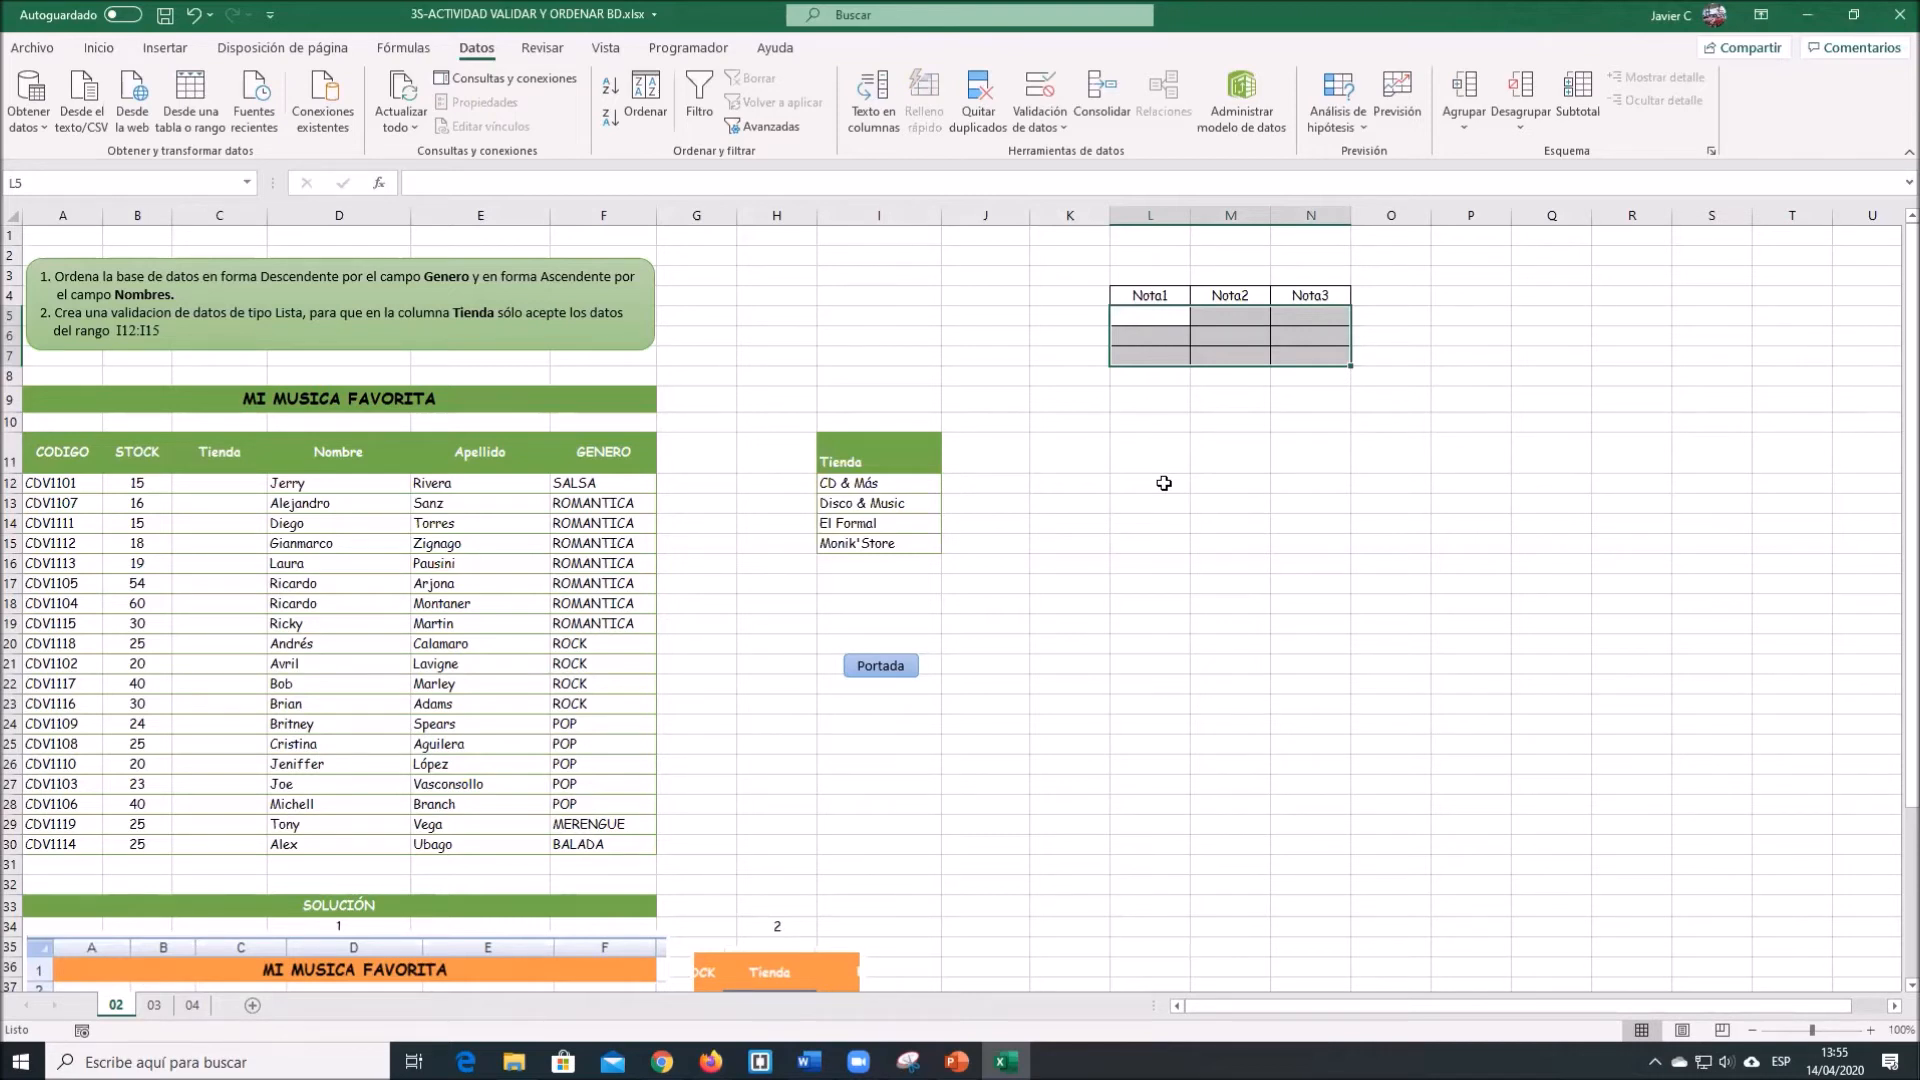
click(1040, 85)
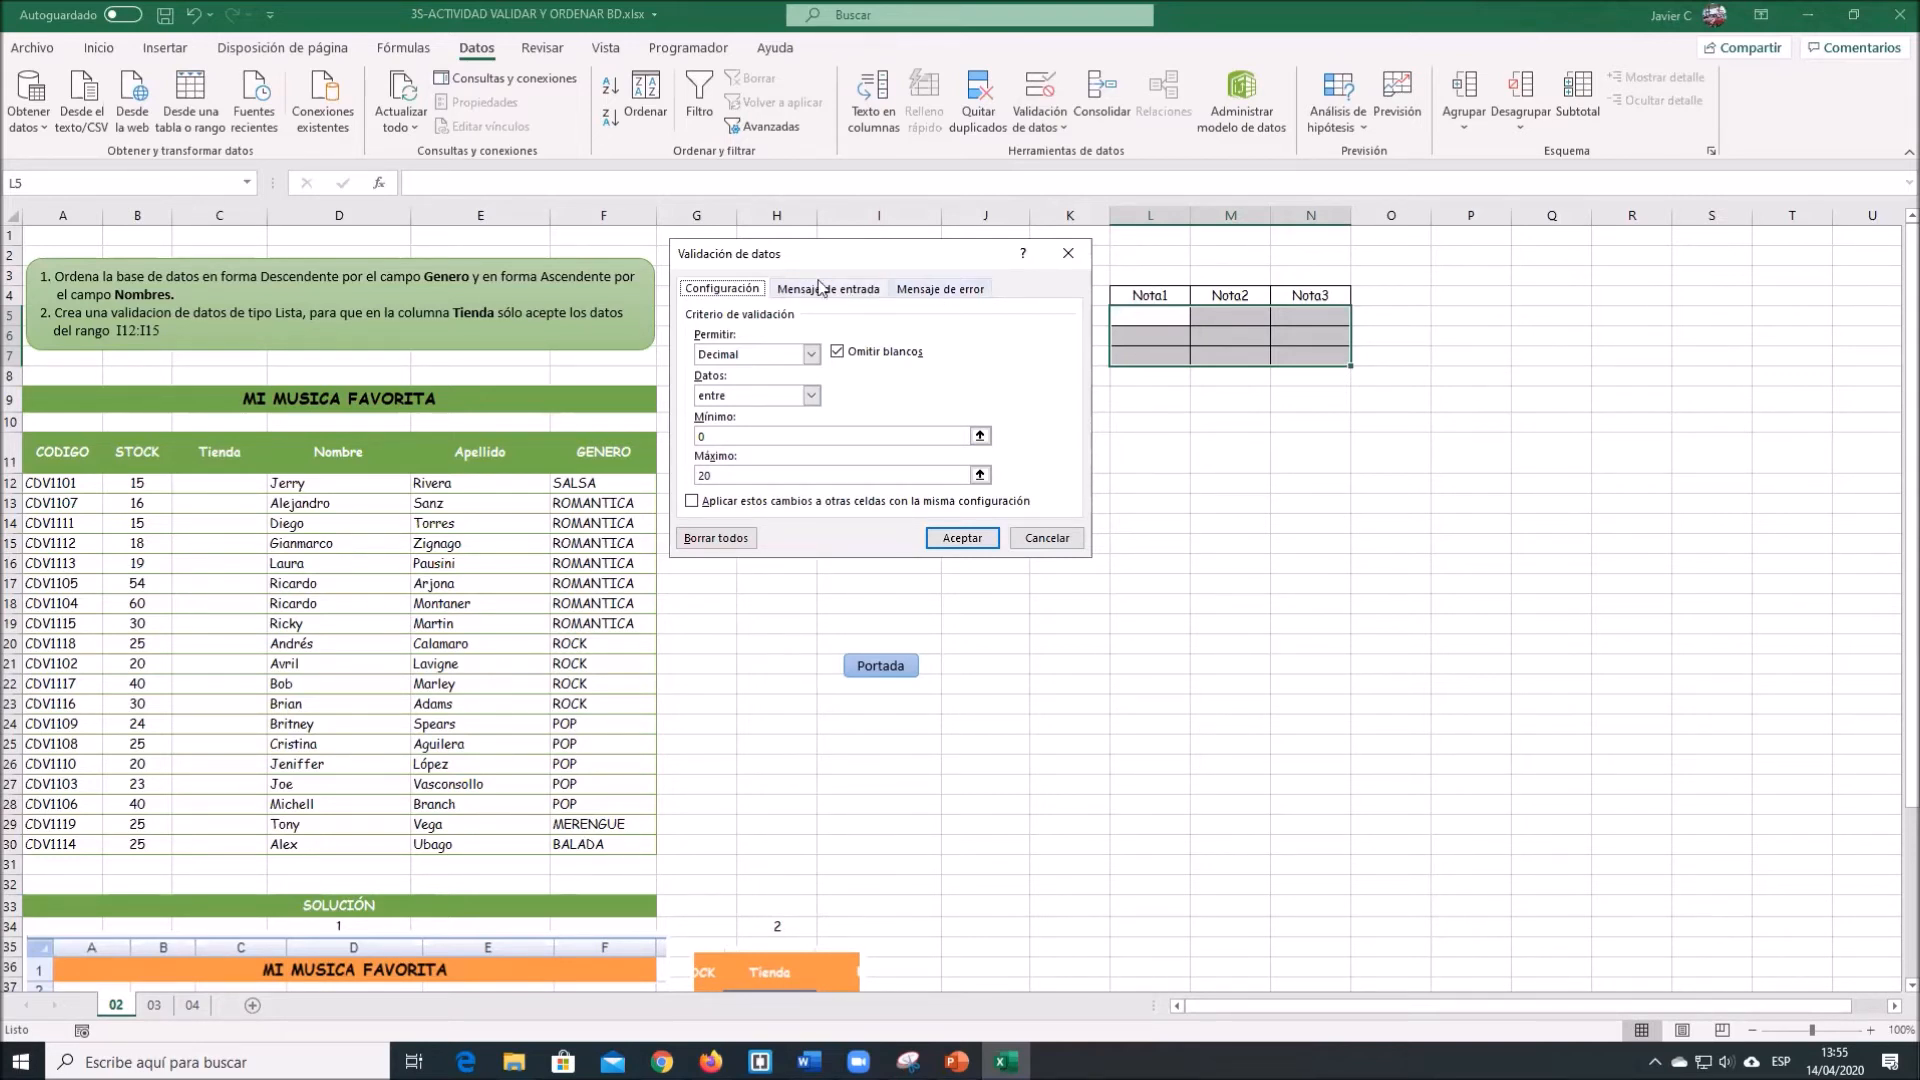
click(821, 290)
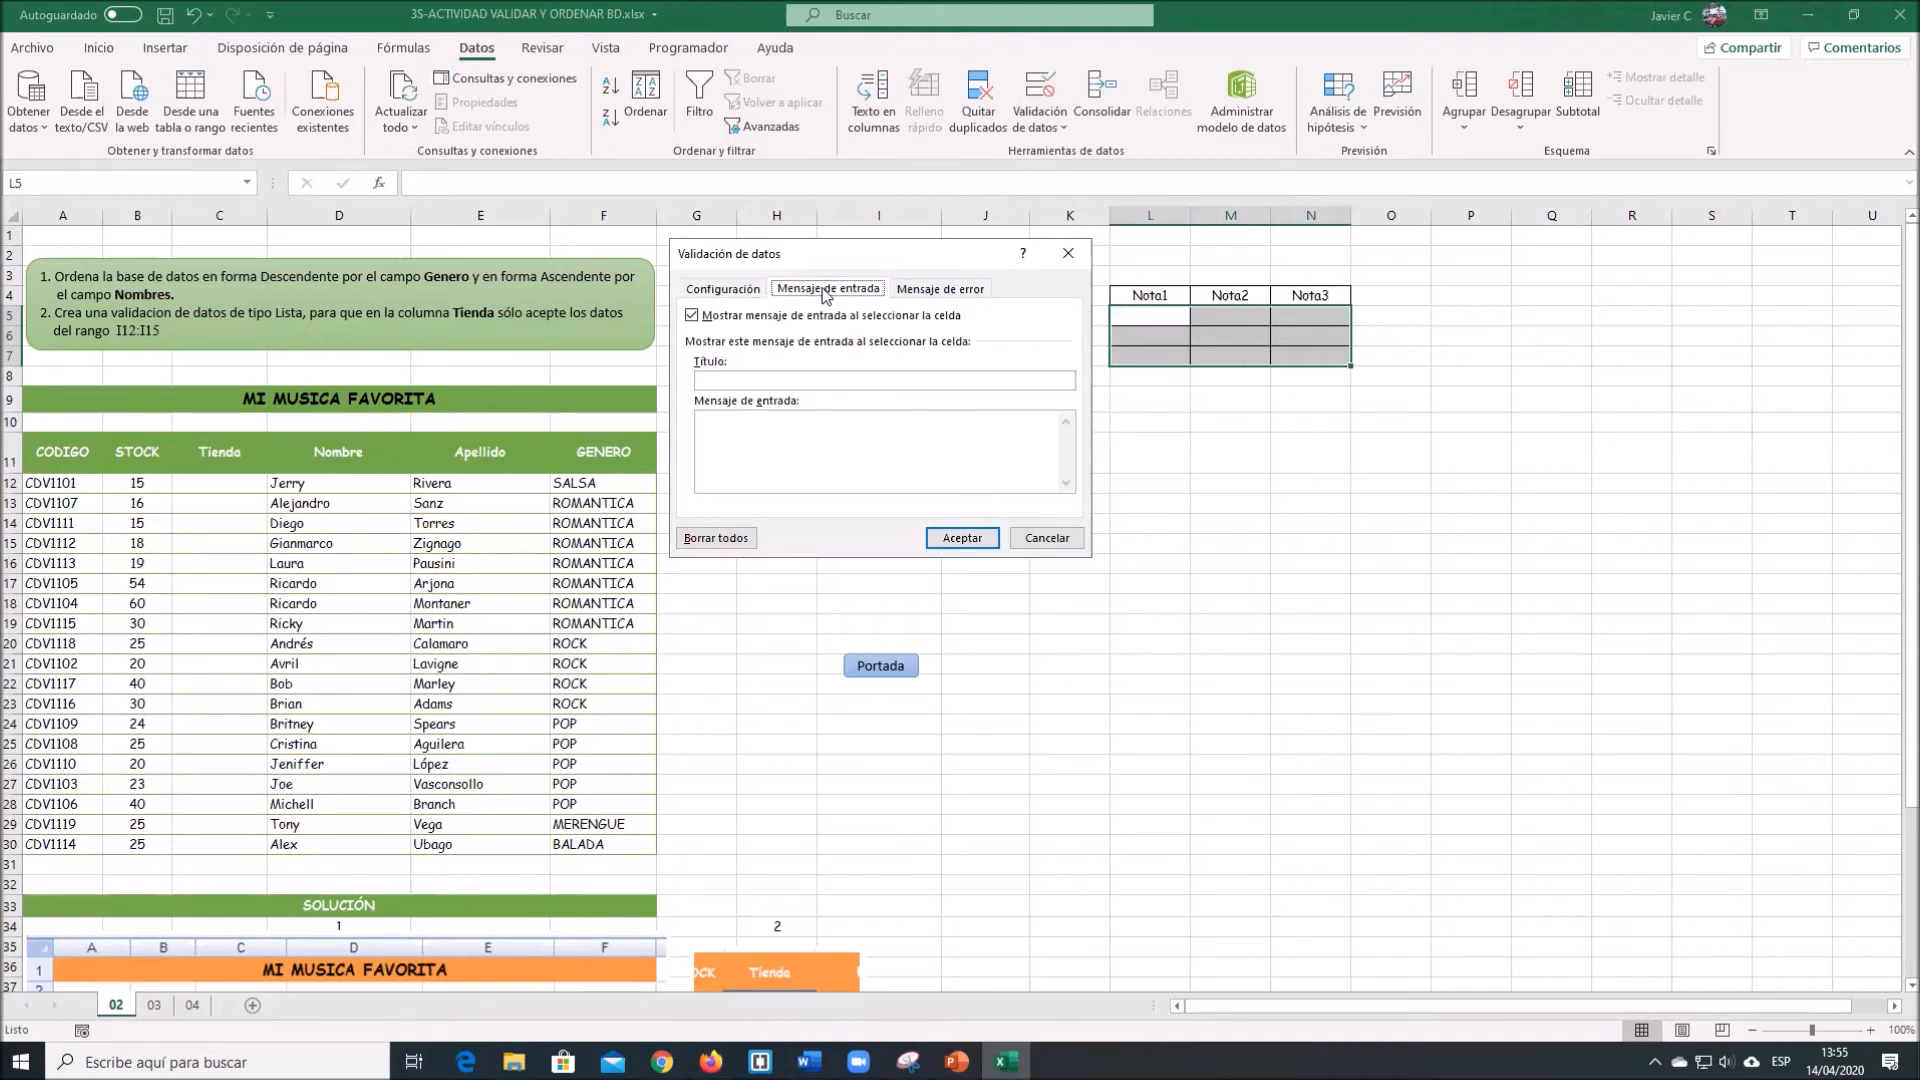
click(753, 440)
text(Se aceptan valores entre 0 y 20)
drag(861, 420, 719, 420)
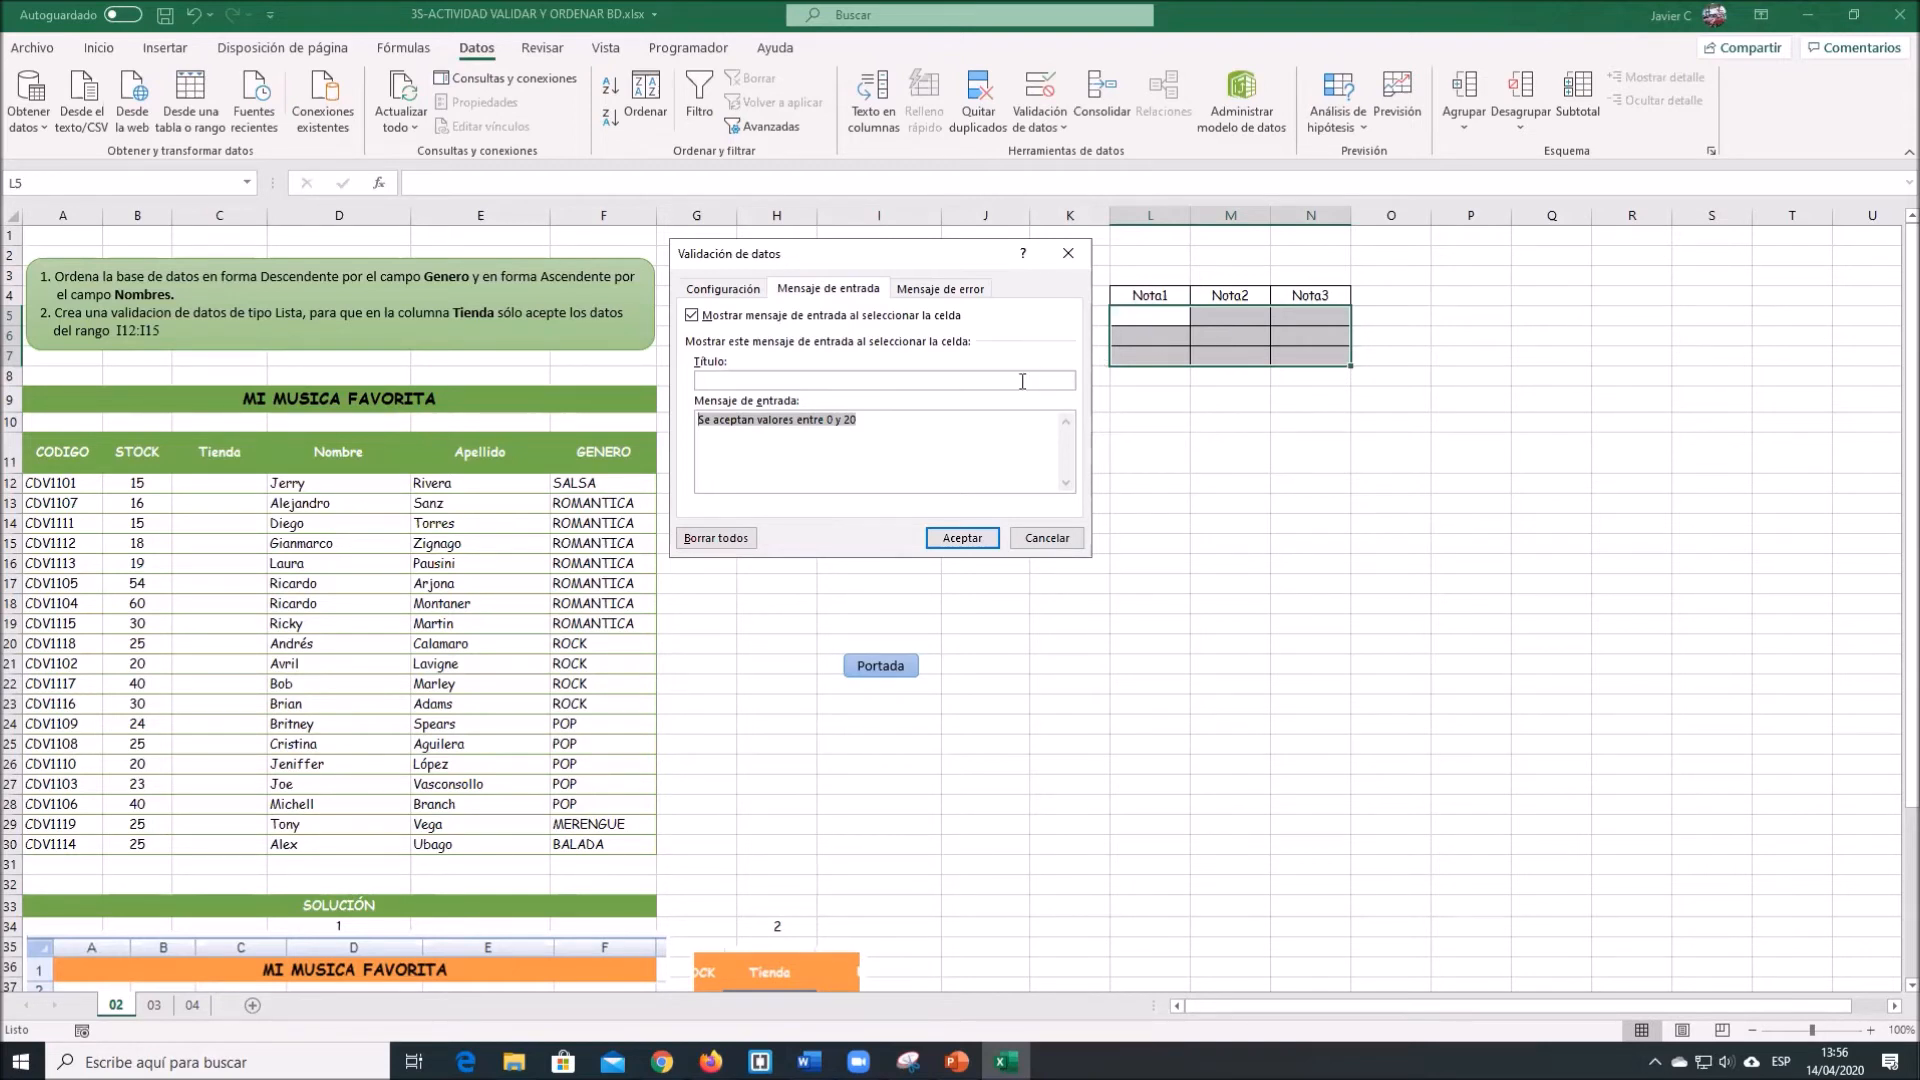
Set an Alto-style error alert with the message "Error, inténtelo nuevamente" for the grade cells.
click(944, 290)
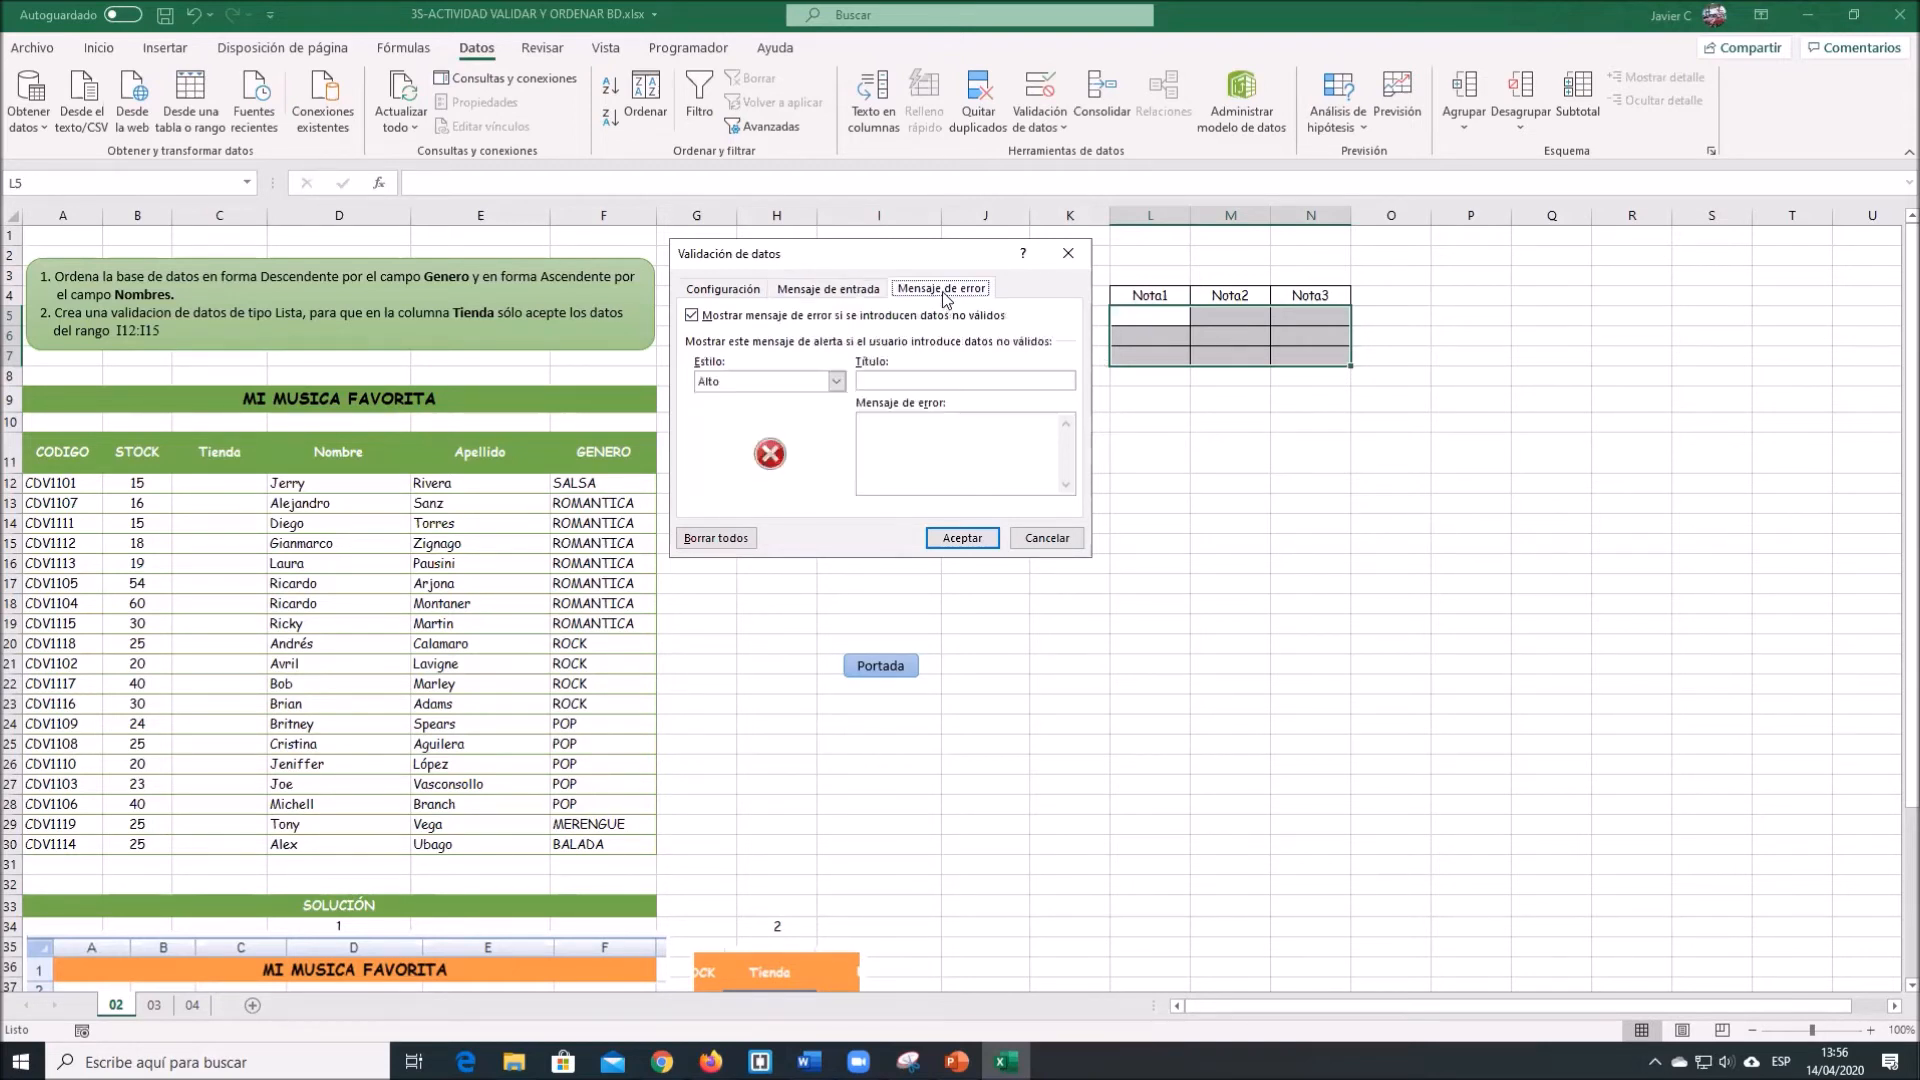
click(900, 425)
text(Error, inténtelo nuevamente)
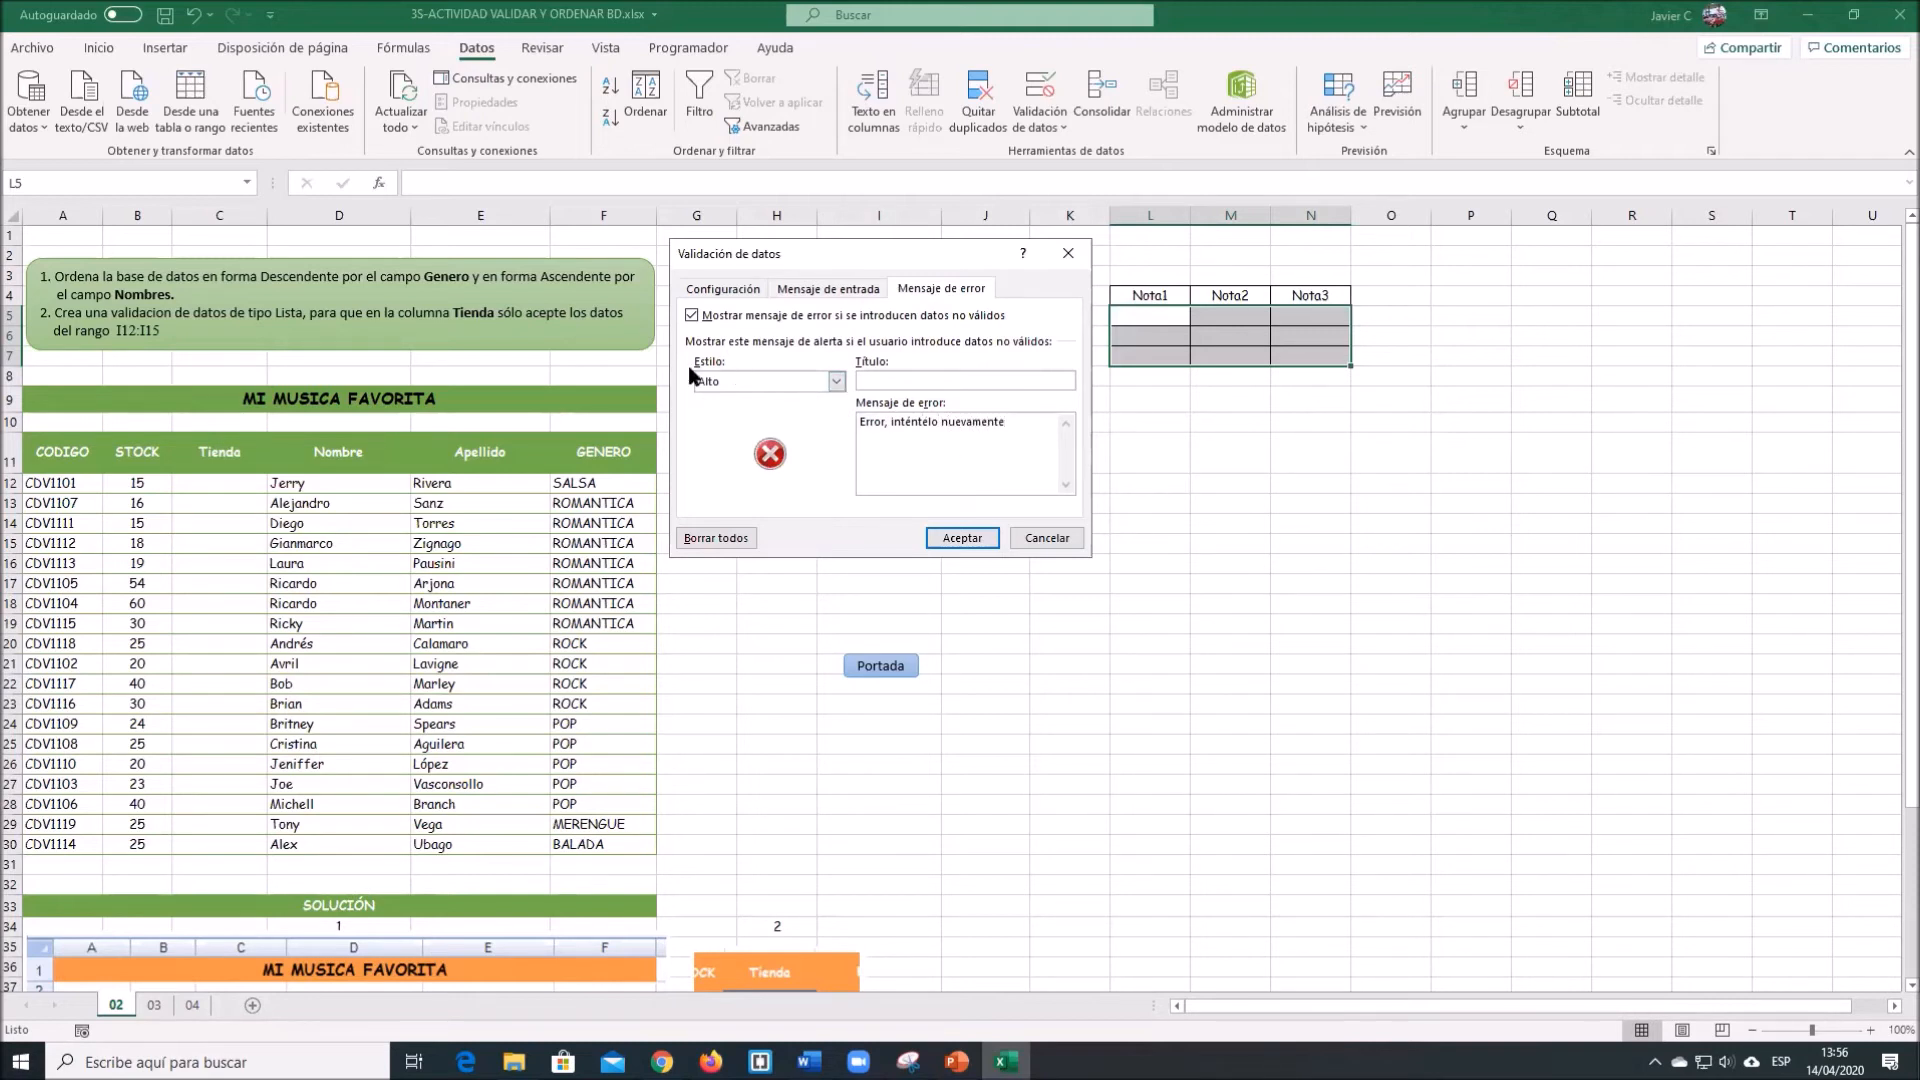
click(836, 383)
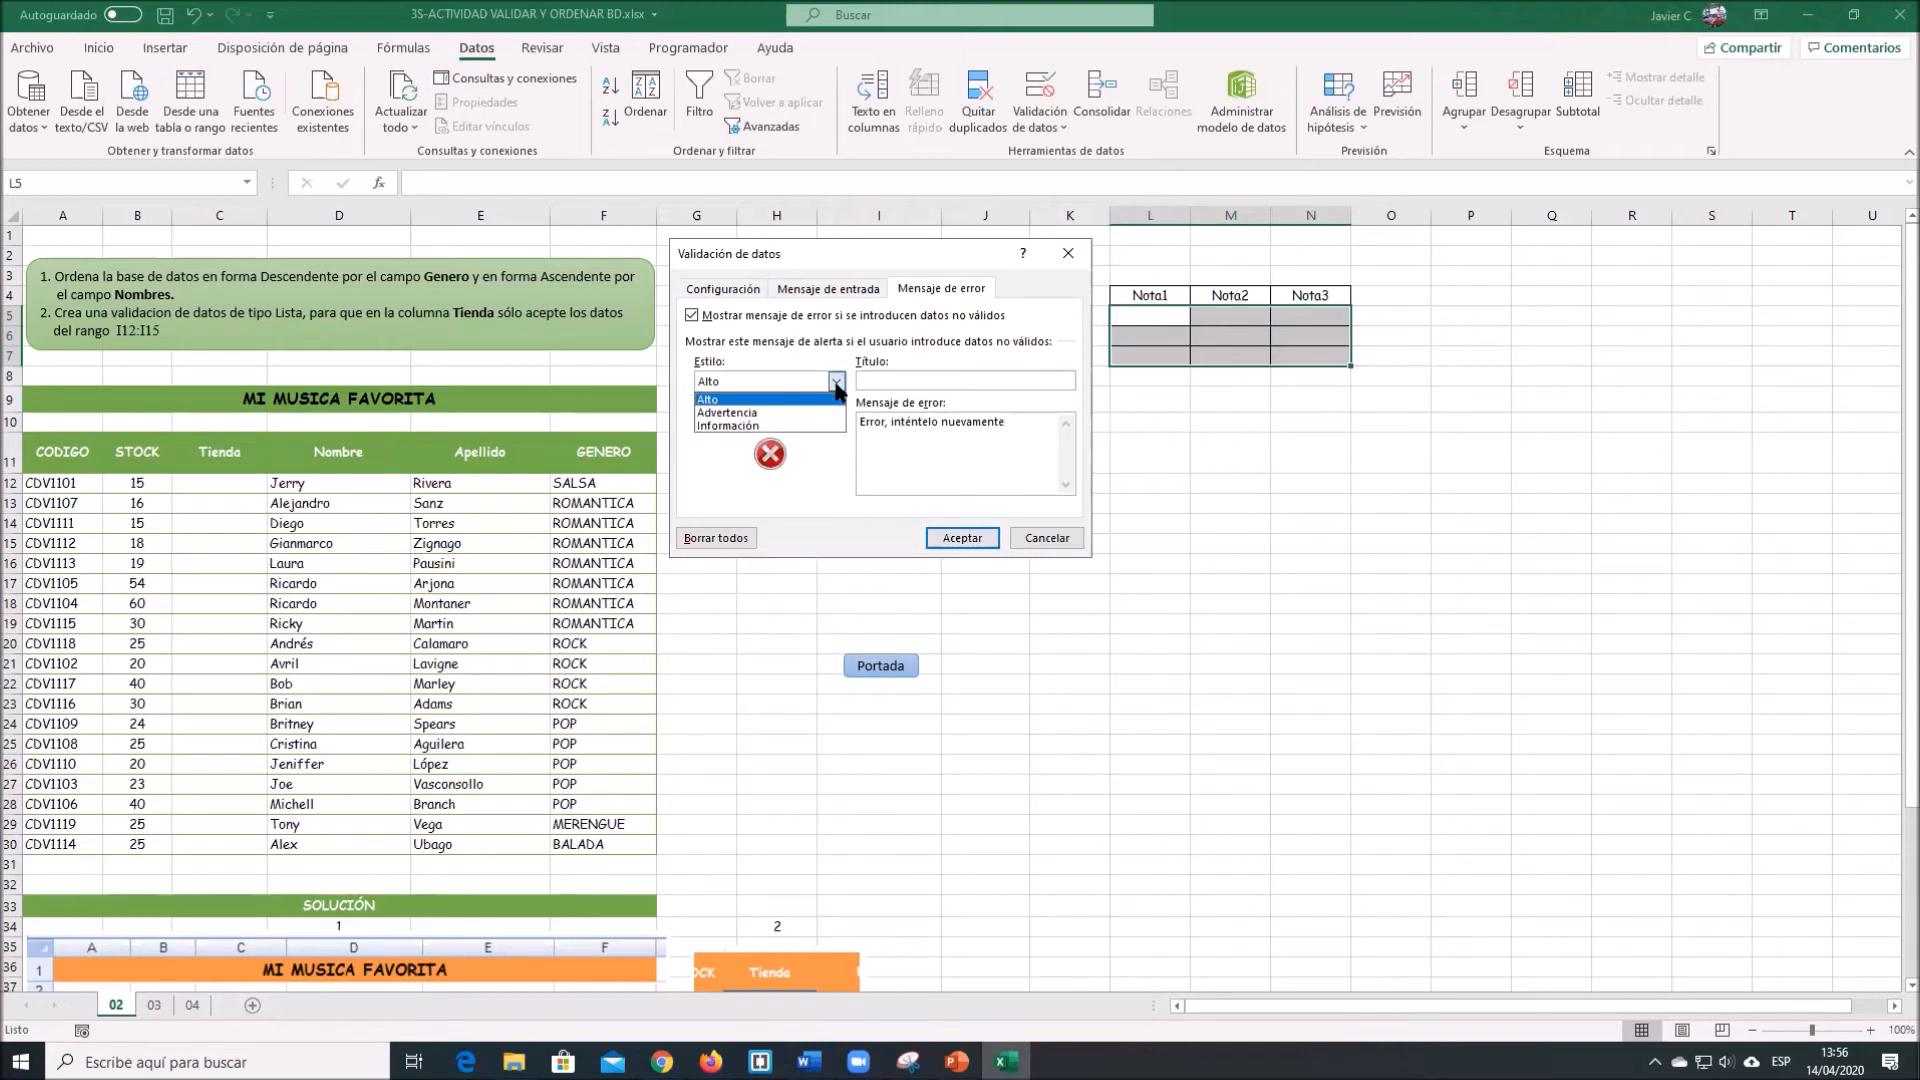
click(727, 401)
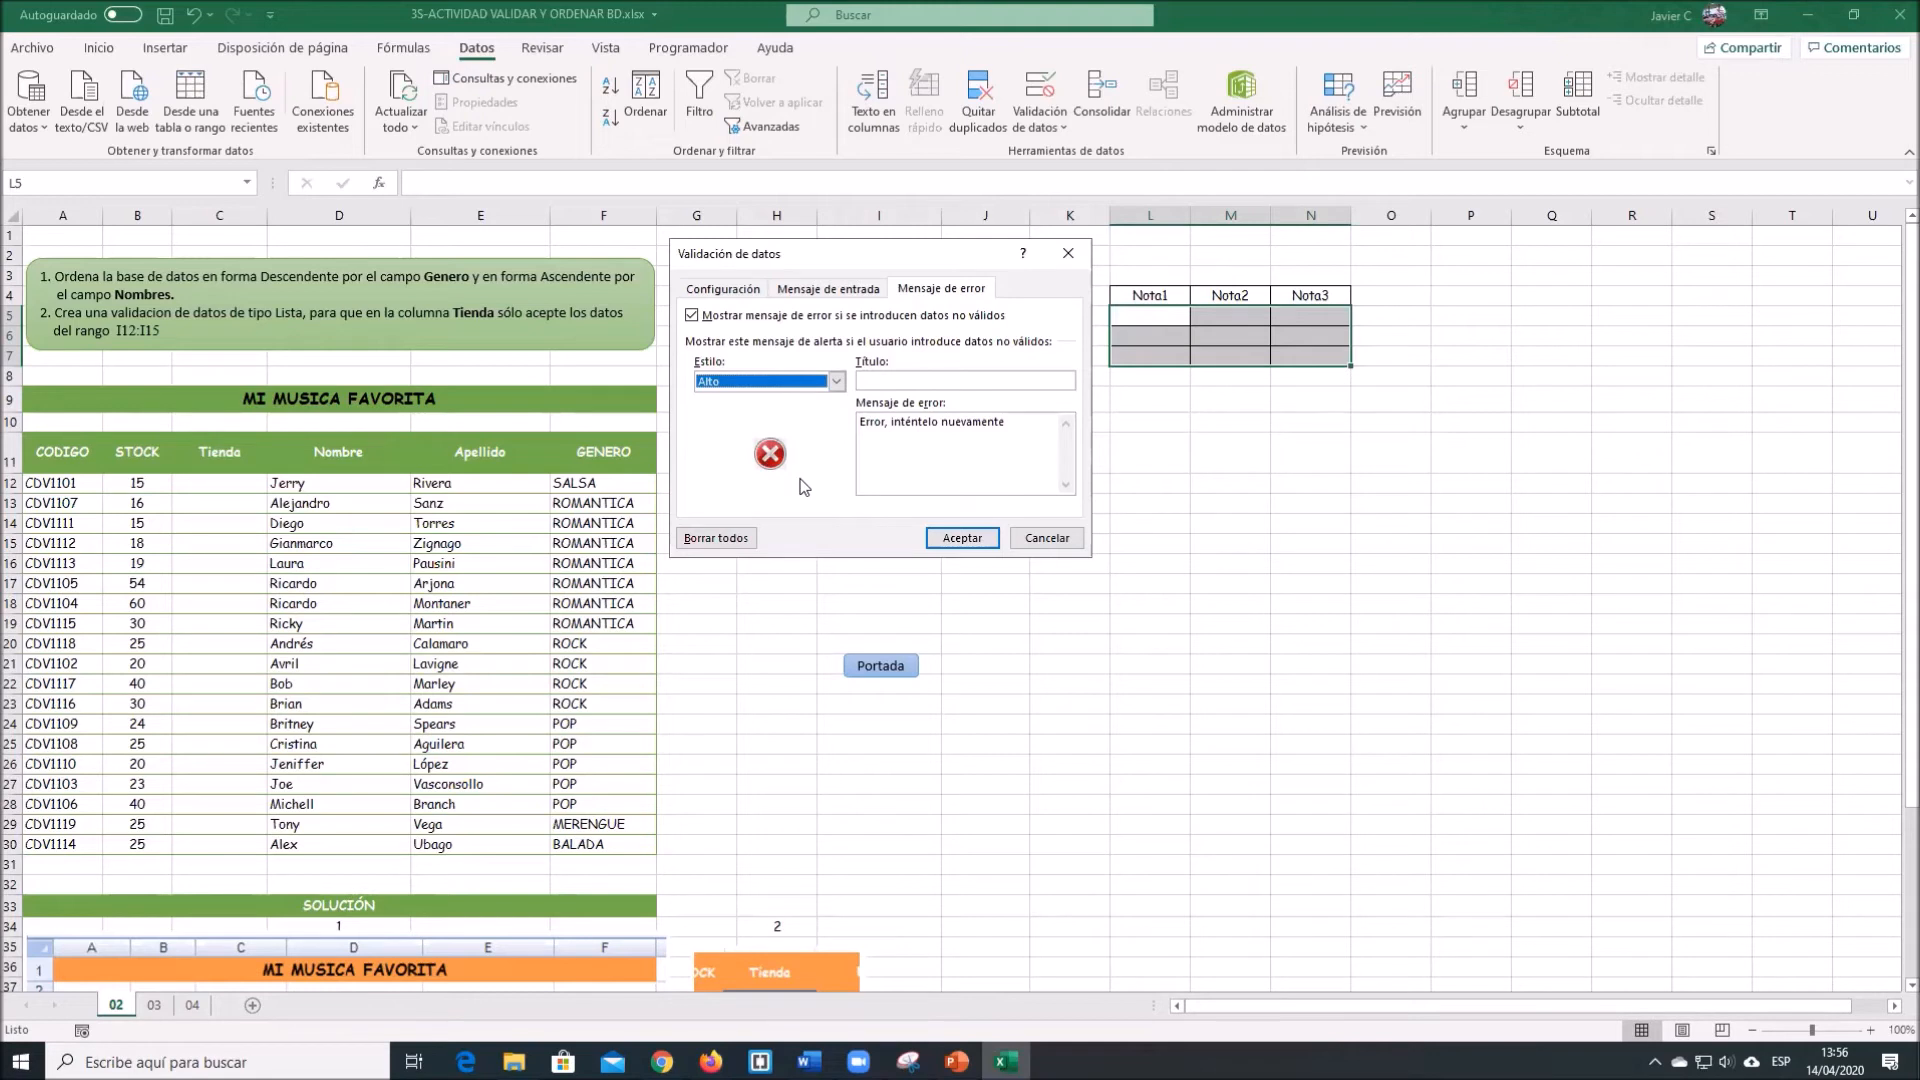
Switch the error alert style to Información and set it back to Alto.
click(836, 381)
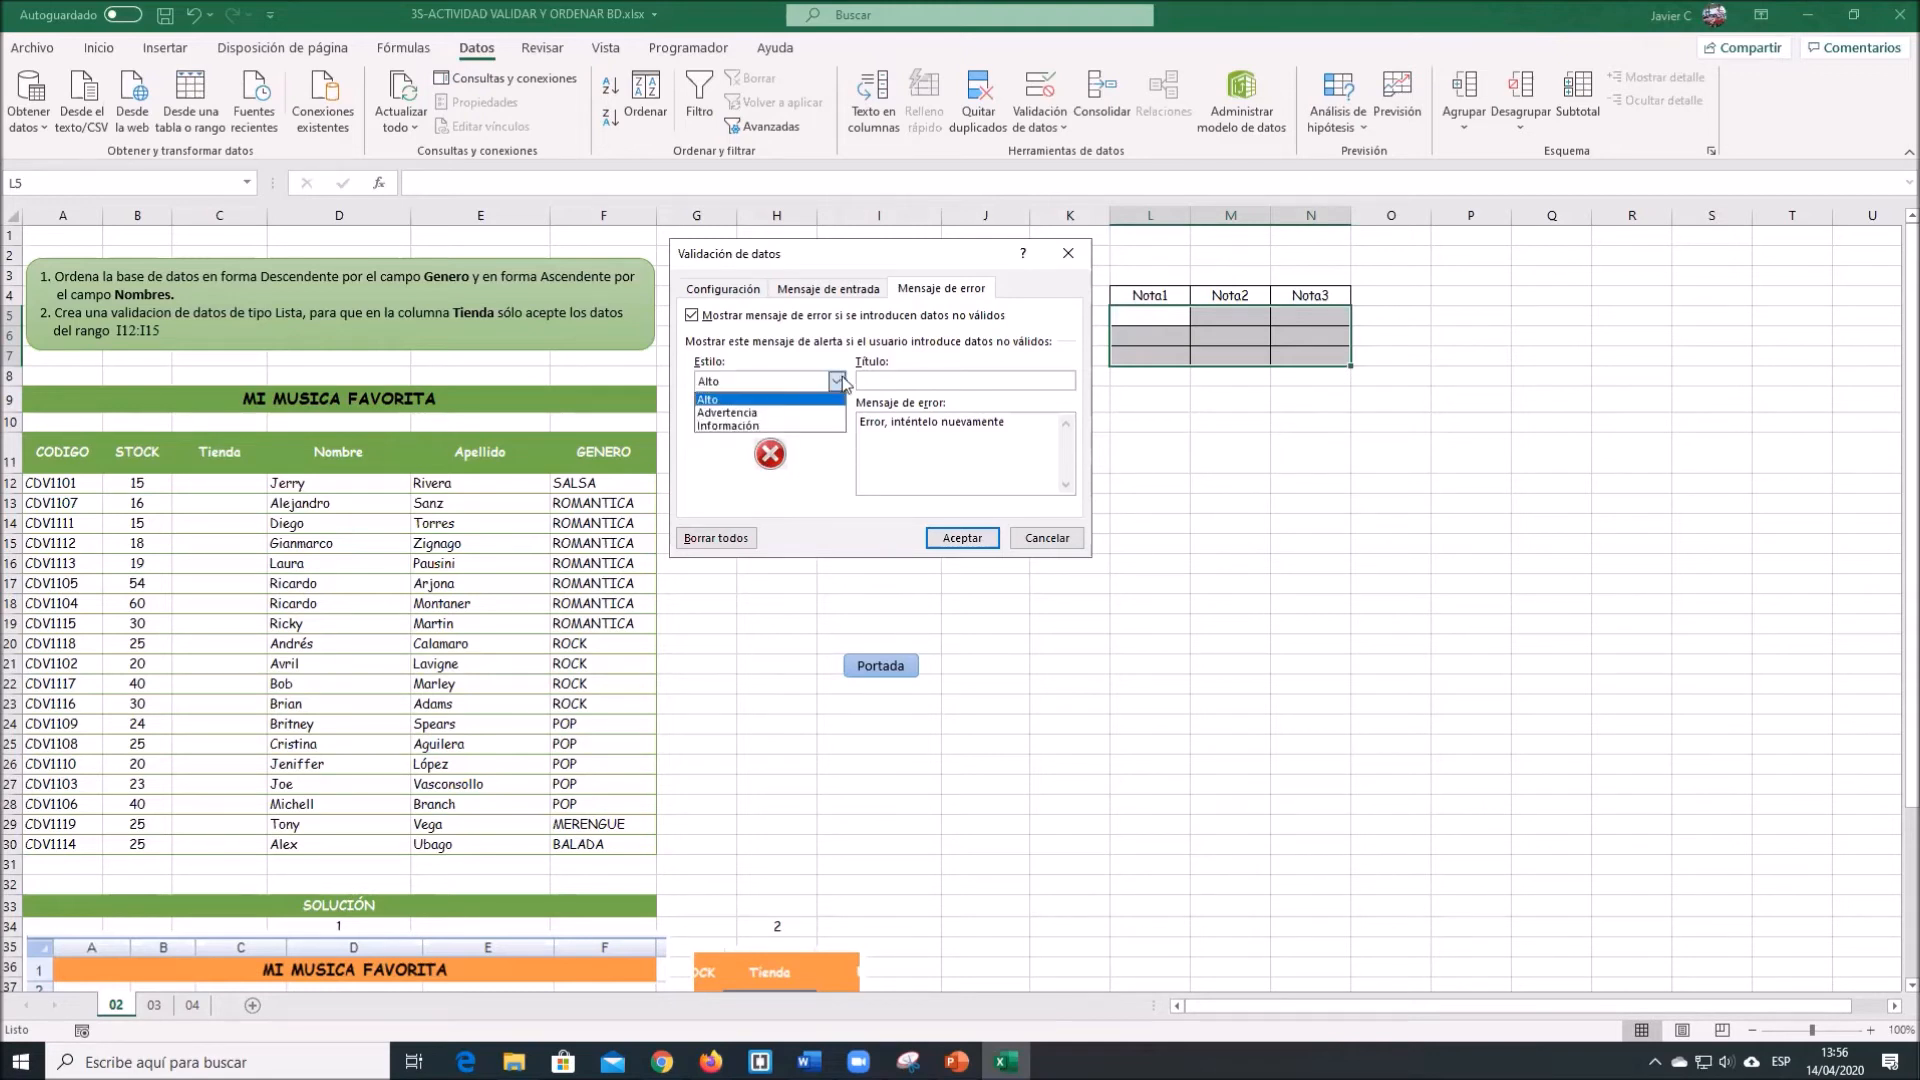
click(778, 426)
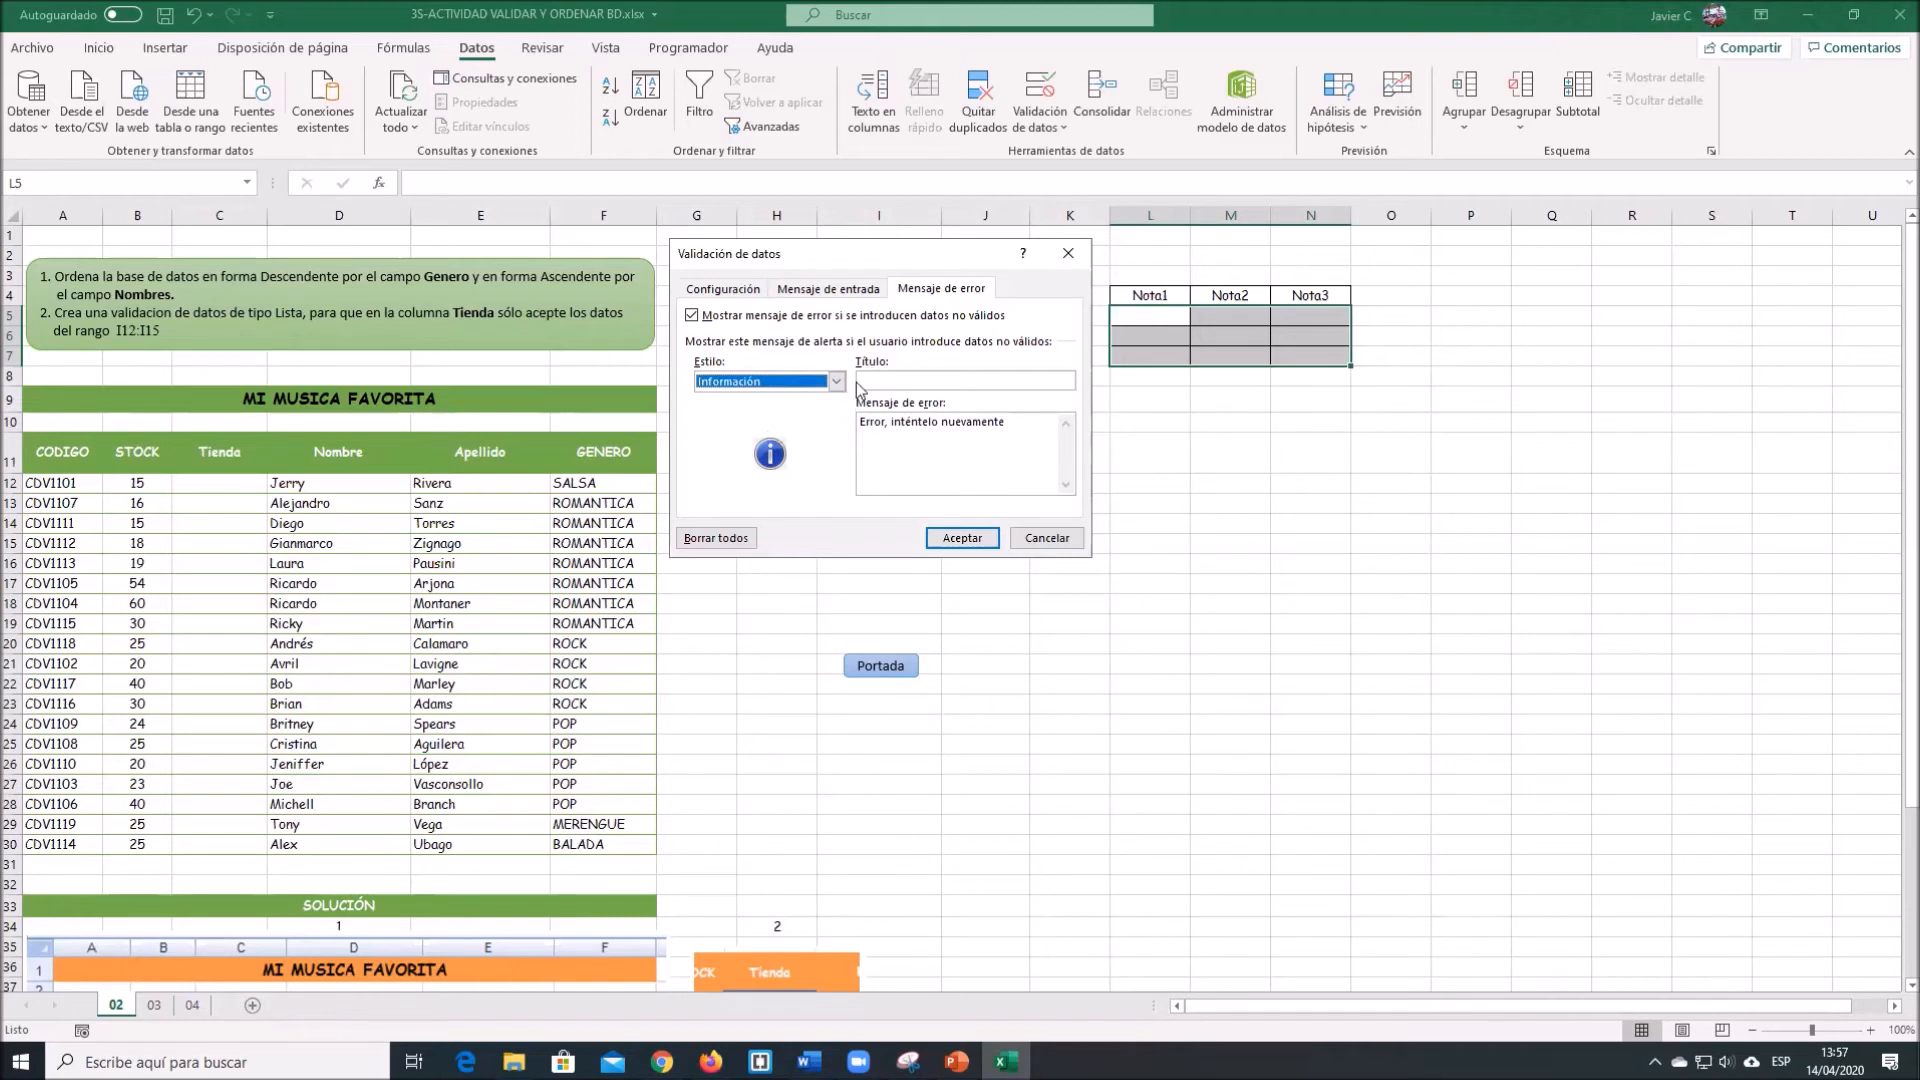
click(835, 381)
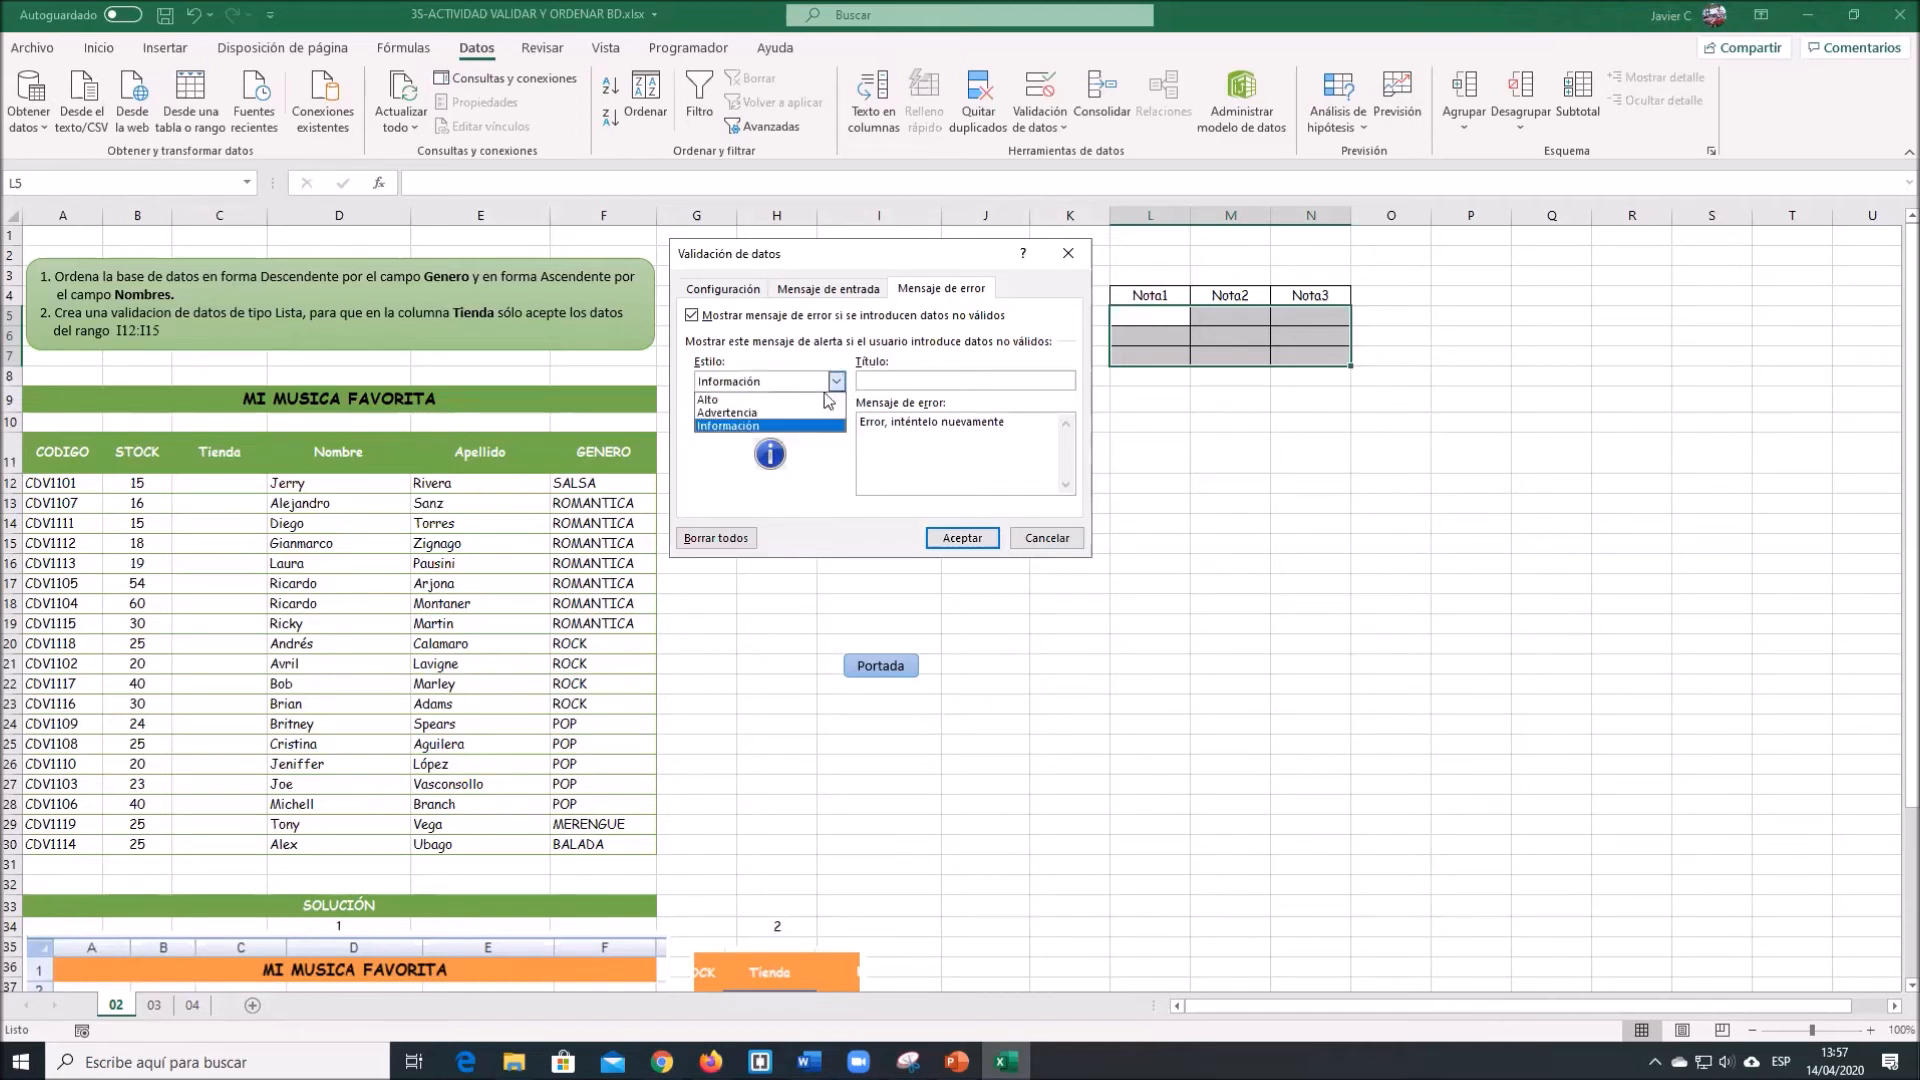
click(768, 400)
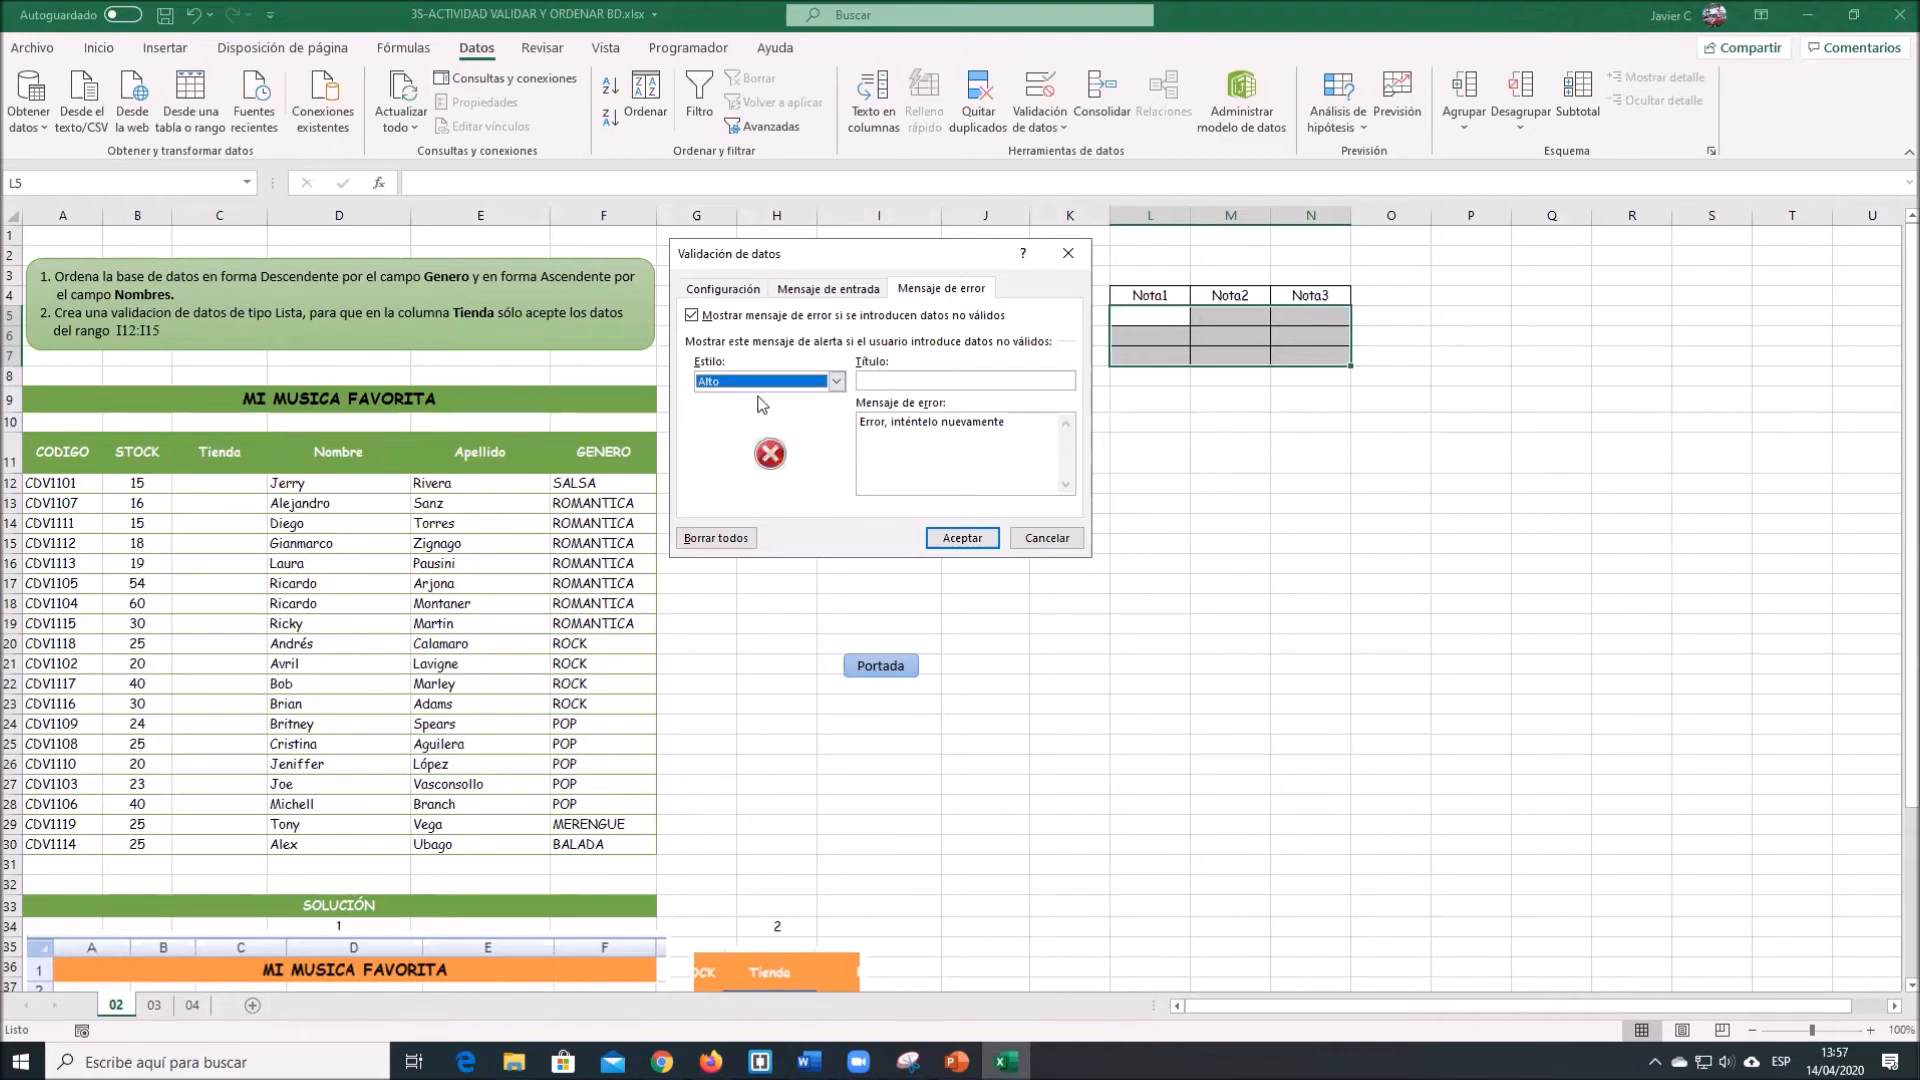
Apply the validation messages and check the input message on several cells of the grades table.
click(944, 540)
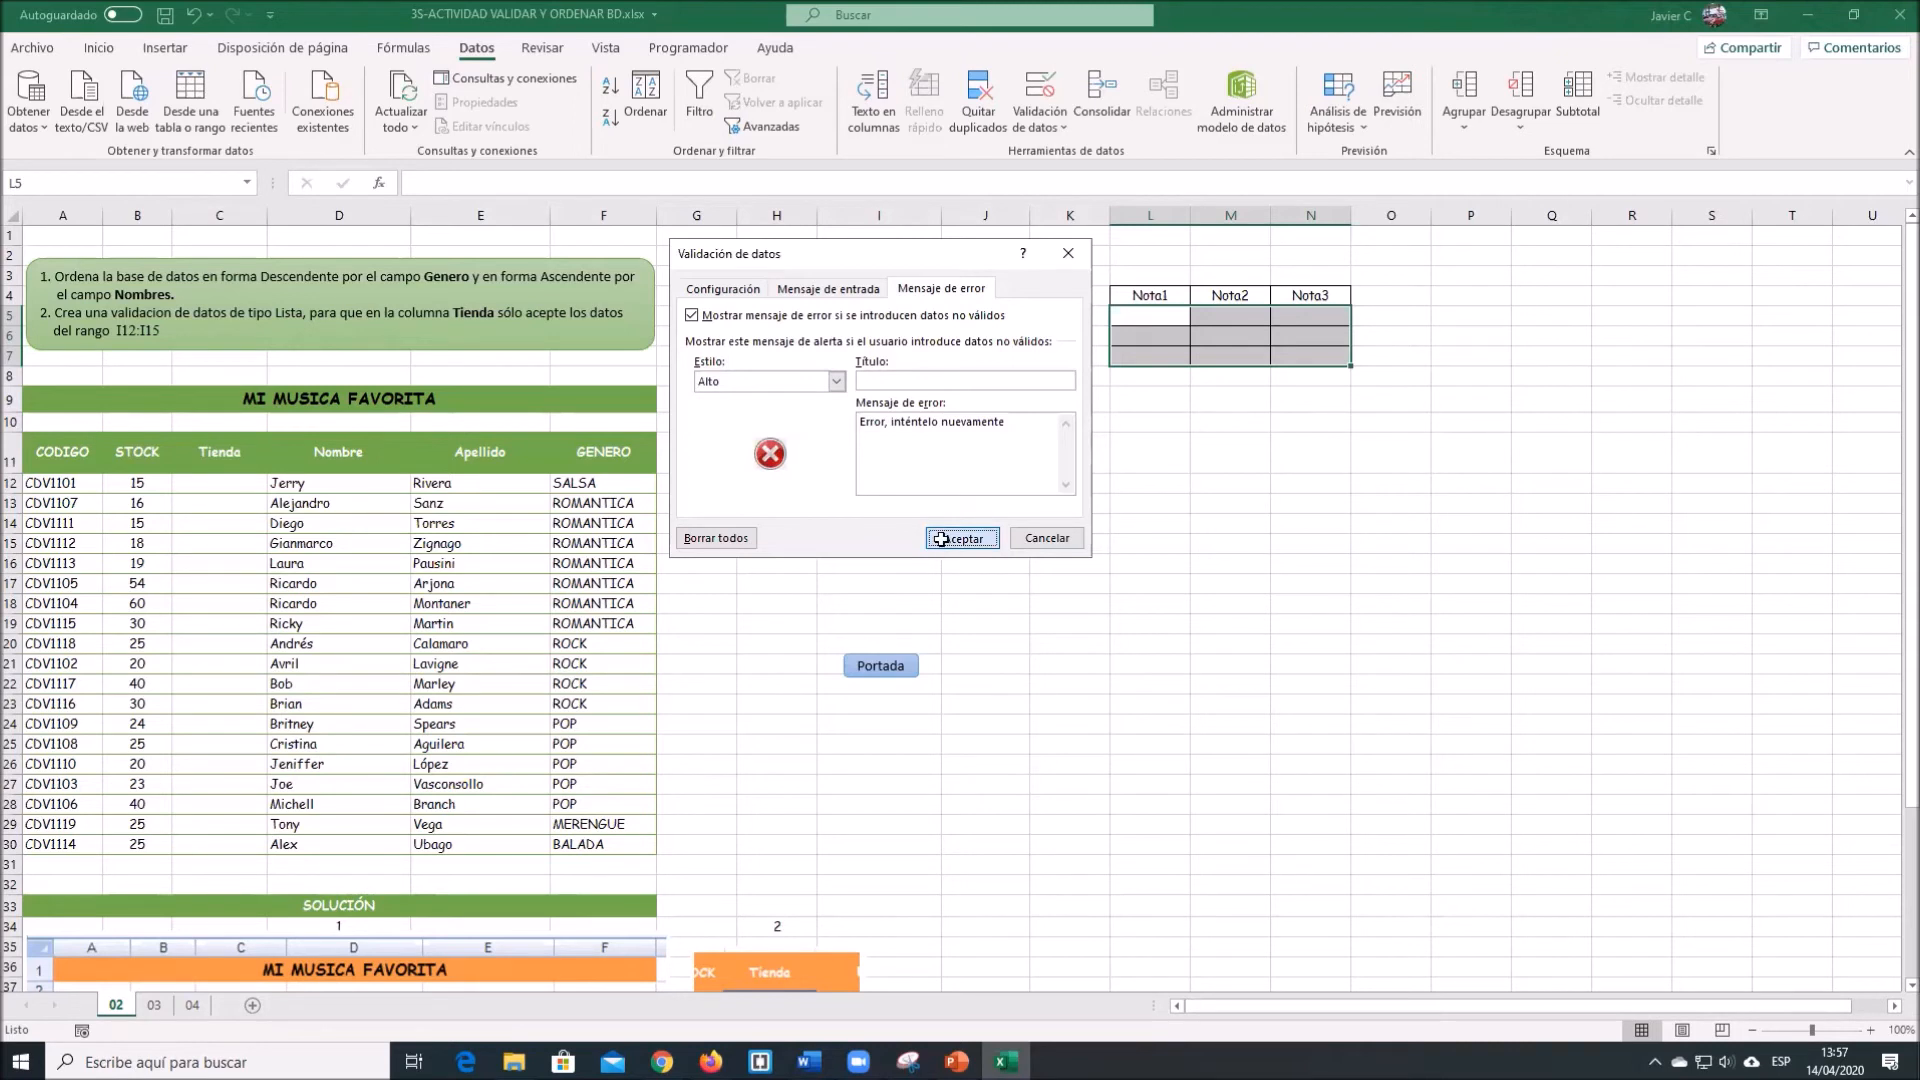
click(1284, 466)
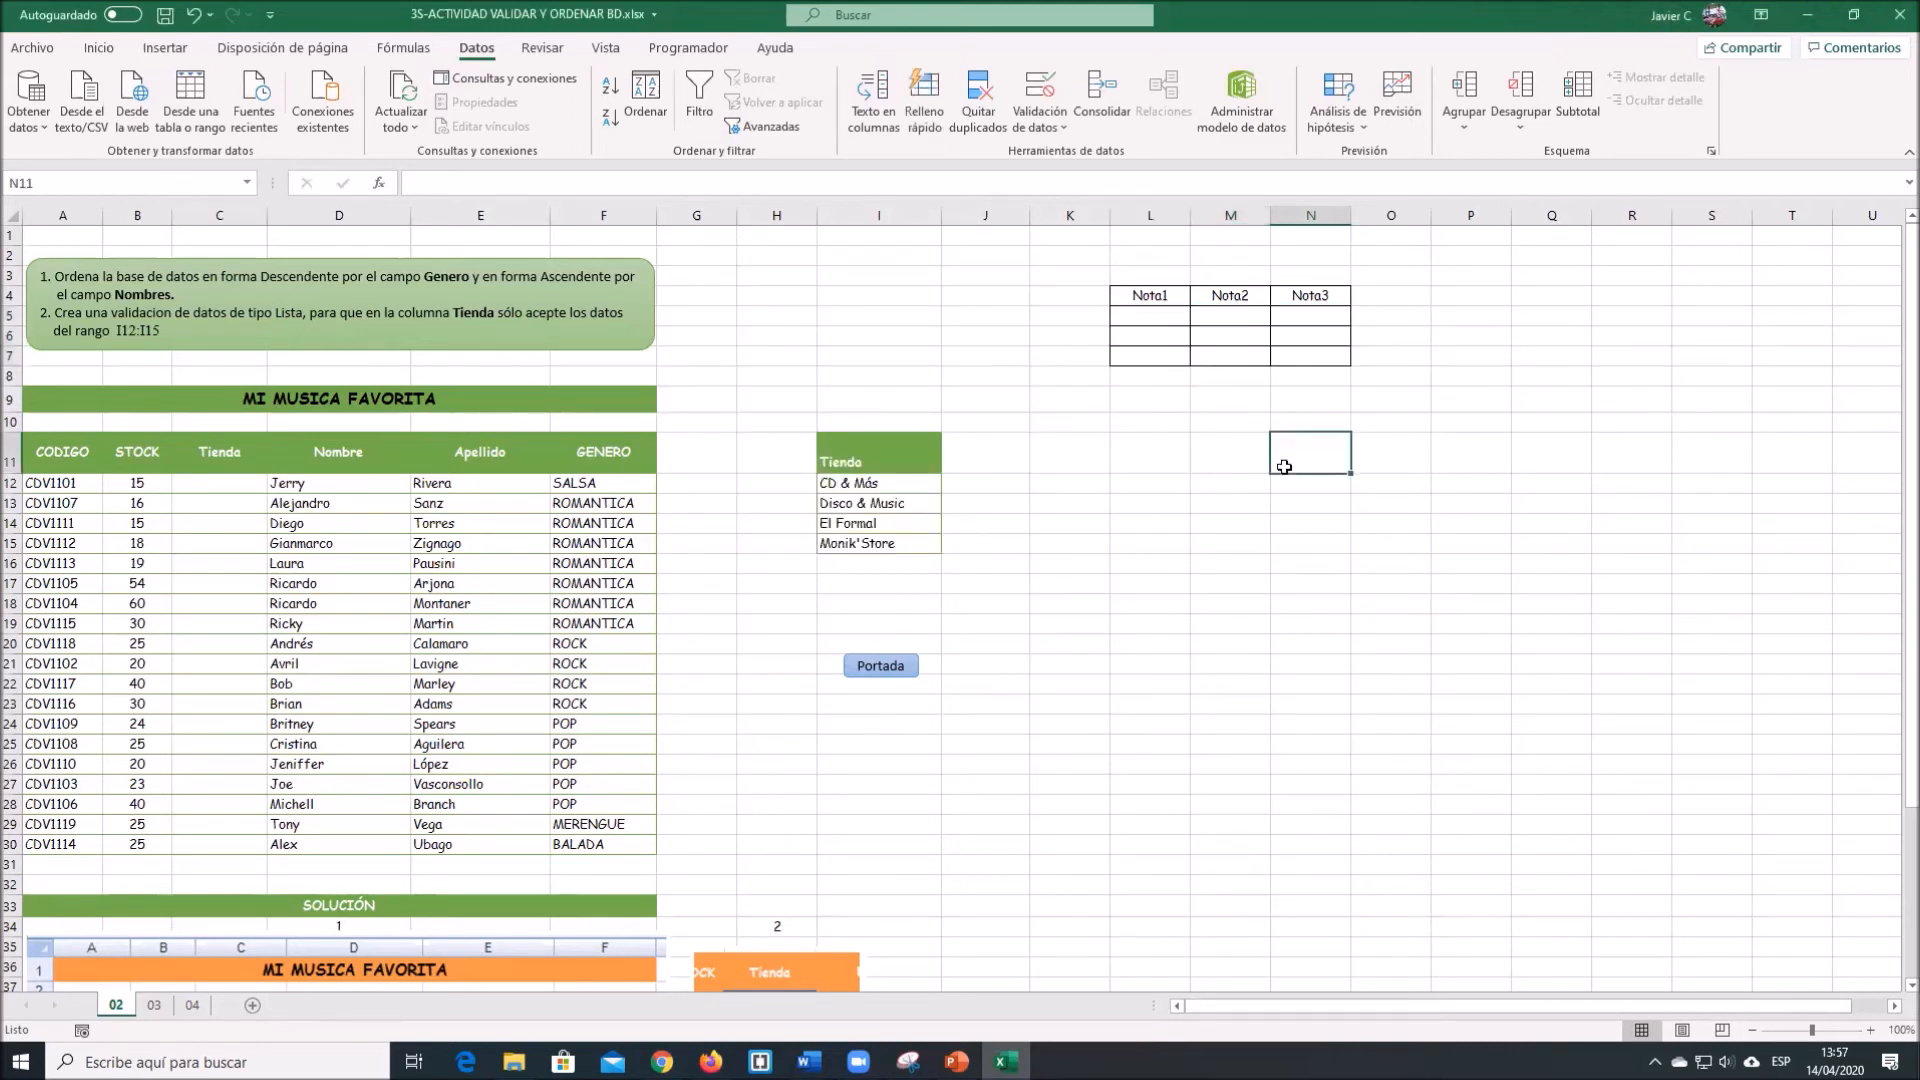
click(1258, 339)
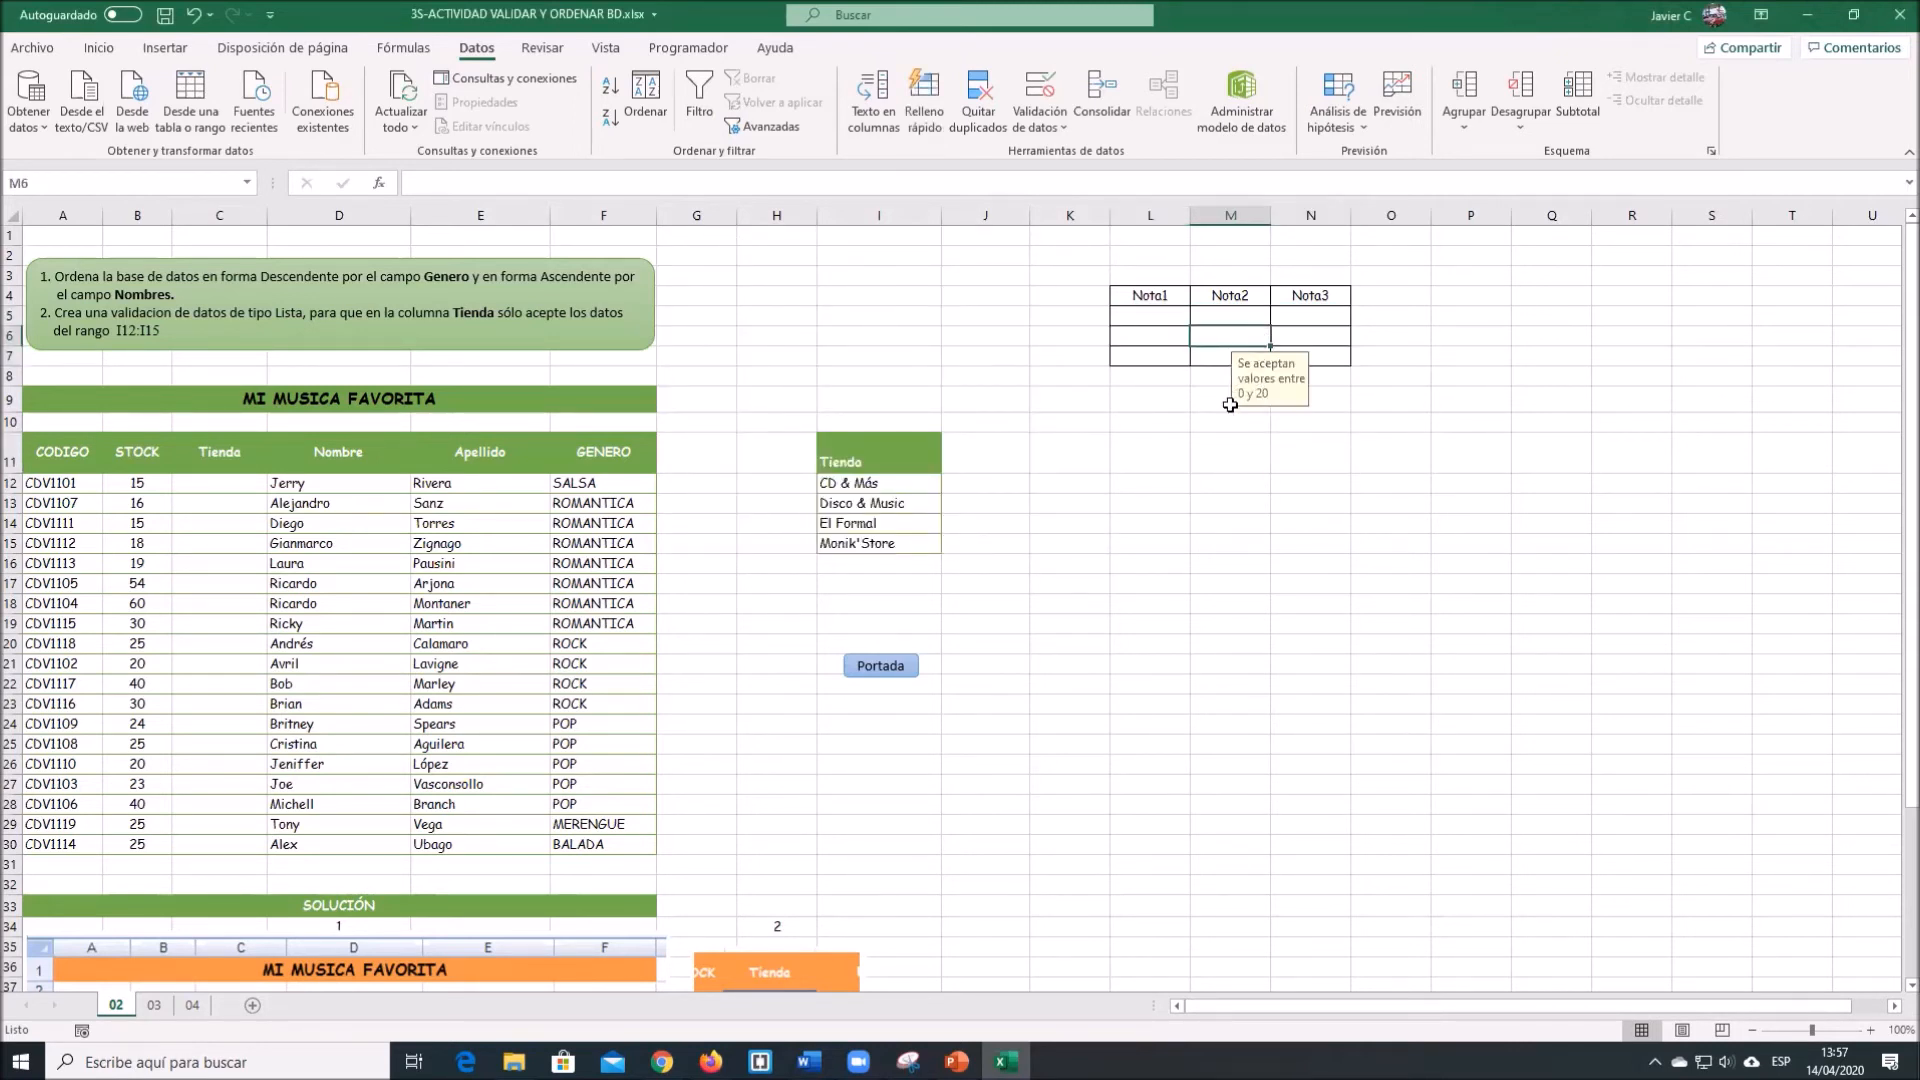
click(1294, 333)
click(1310, 315)
Try to enter 21 in cell M7 to test the custom error alert, and cancel the entry.
click(1249, 357)
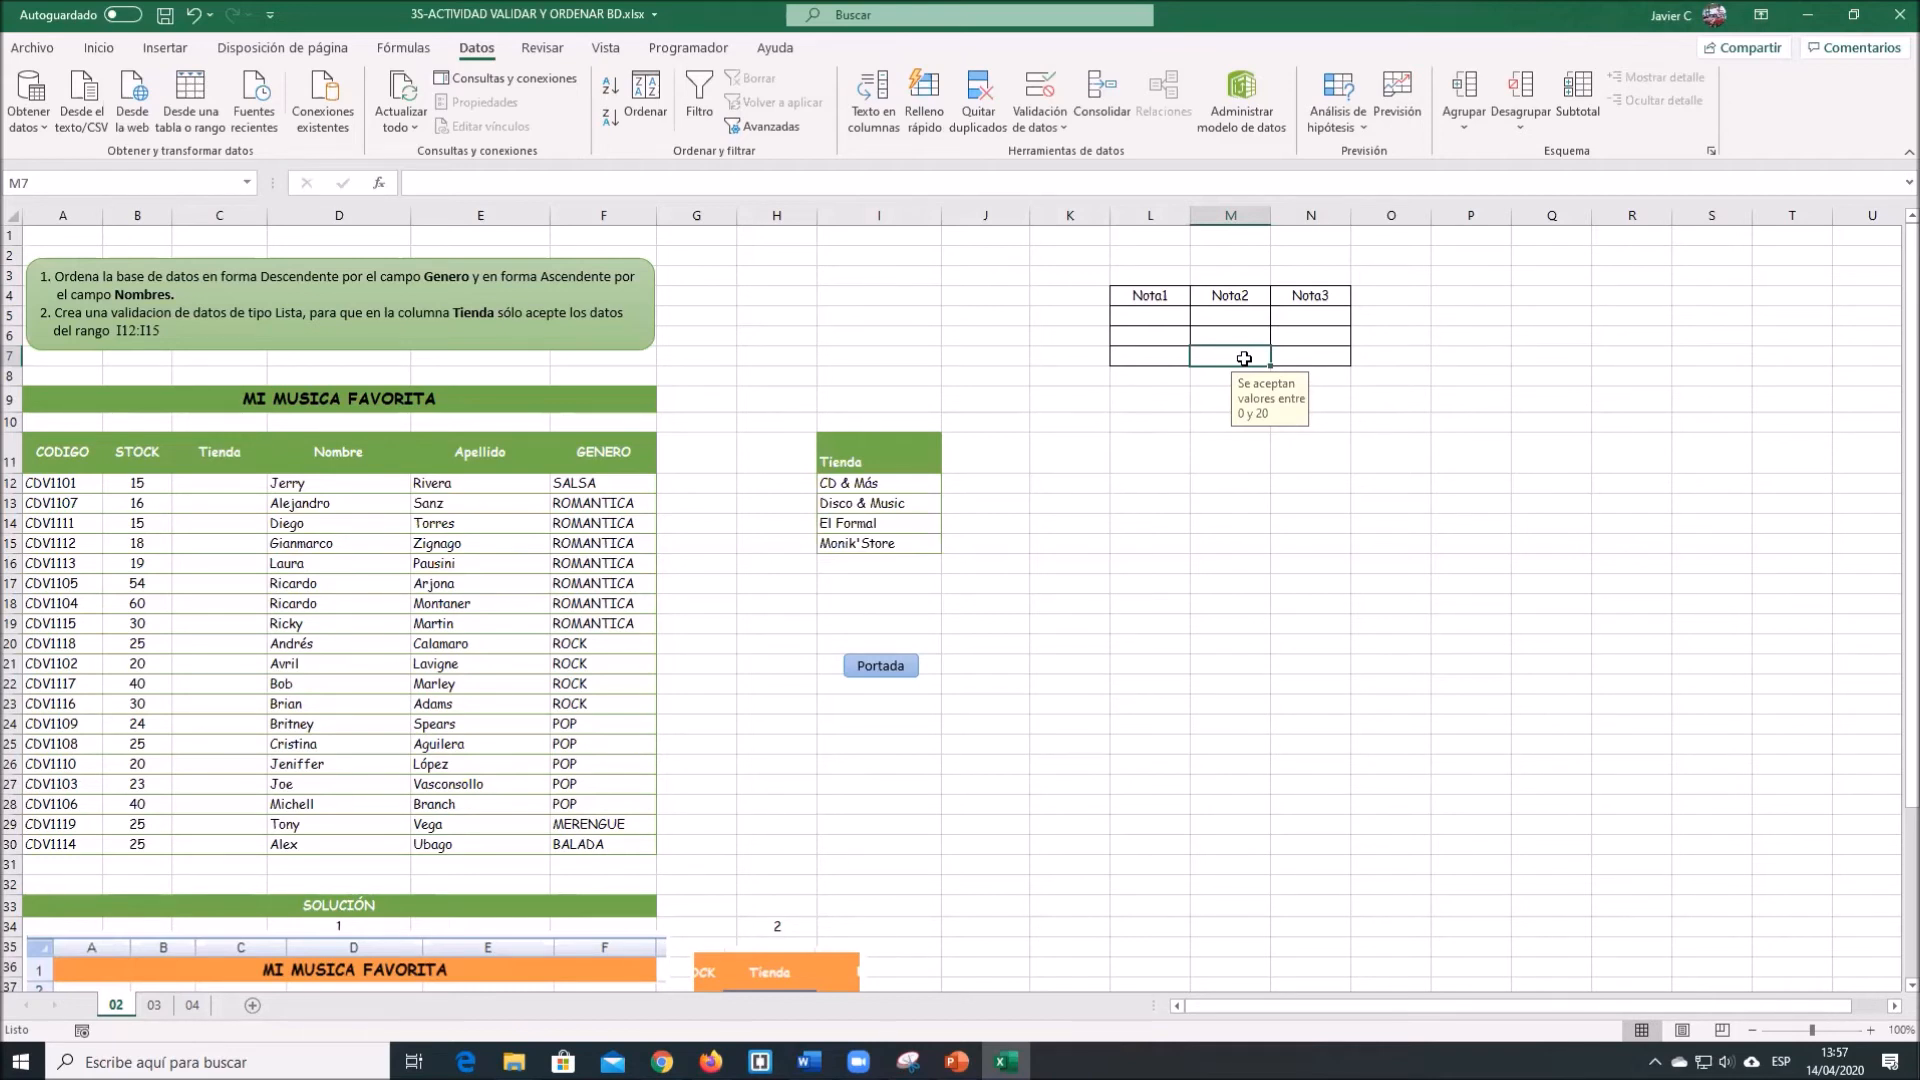
text(21)
key(Return)
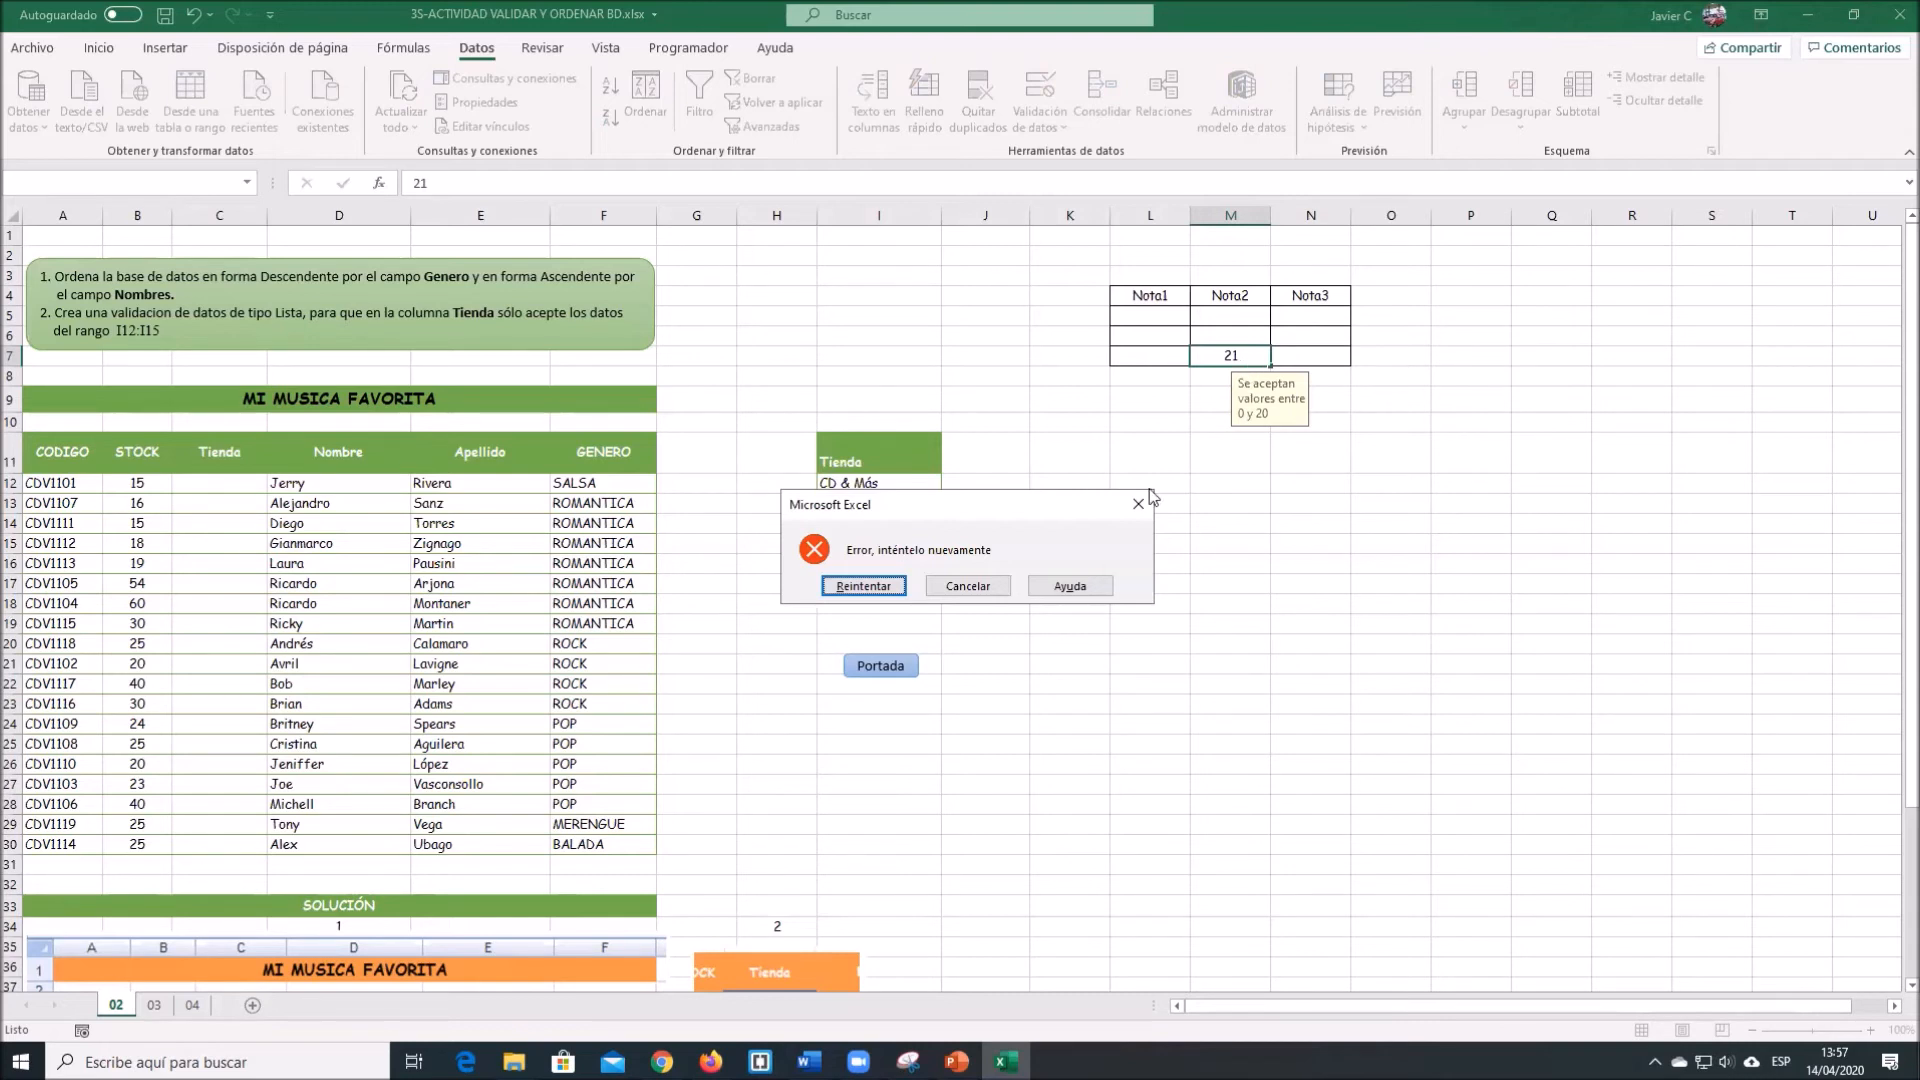
click(967, 588)
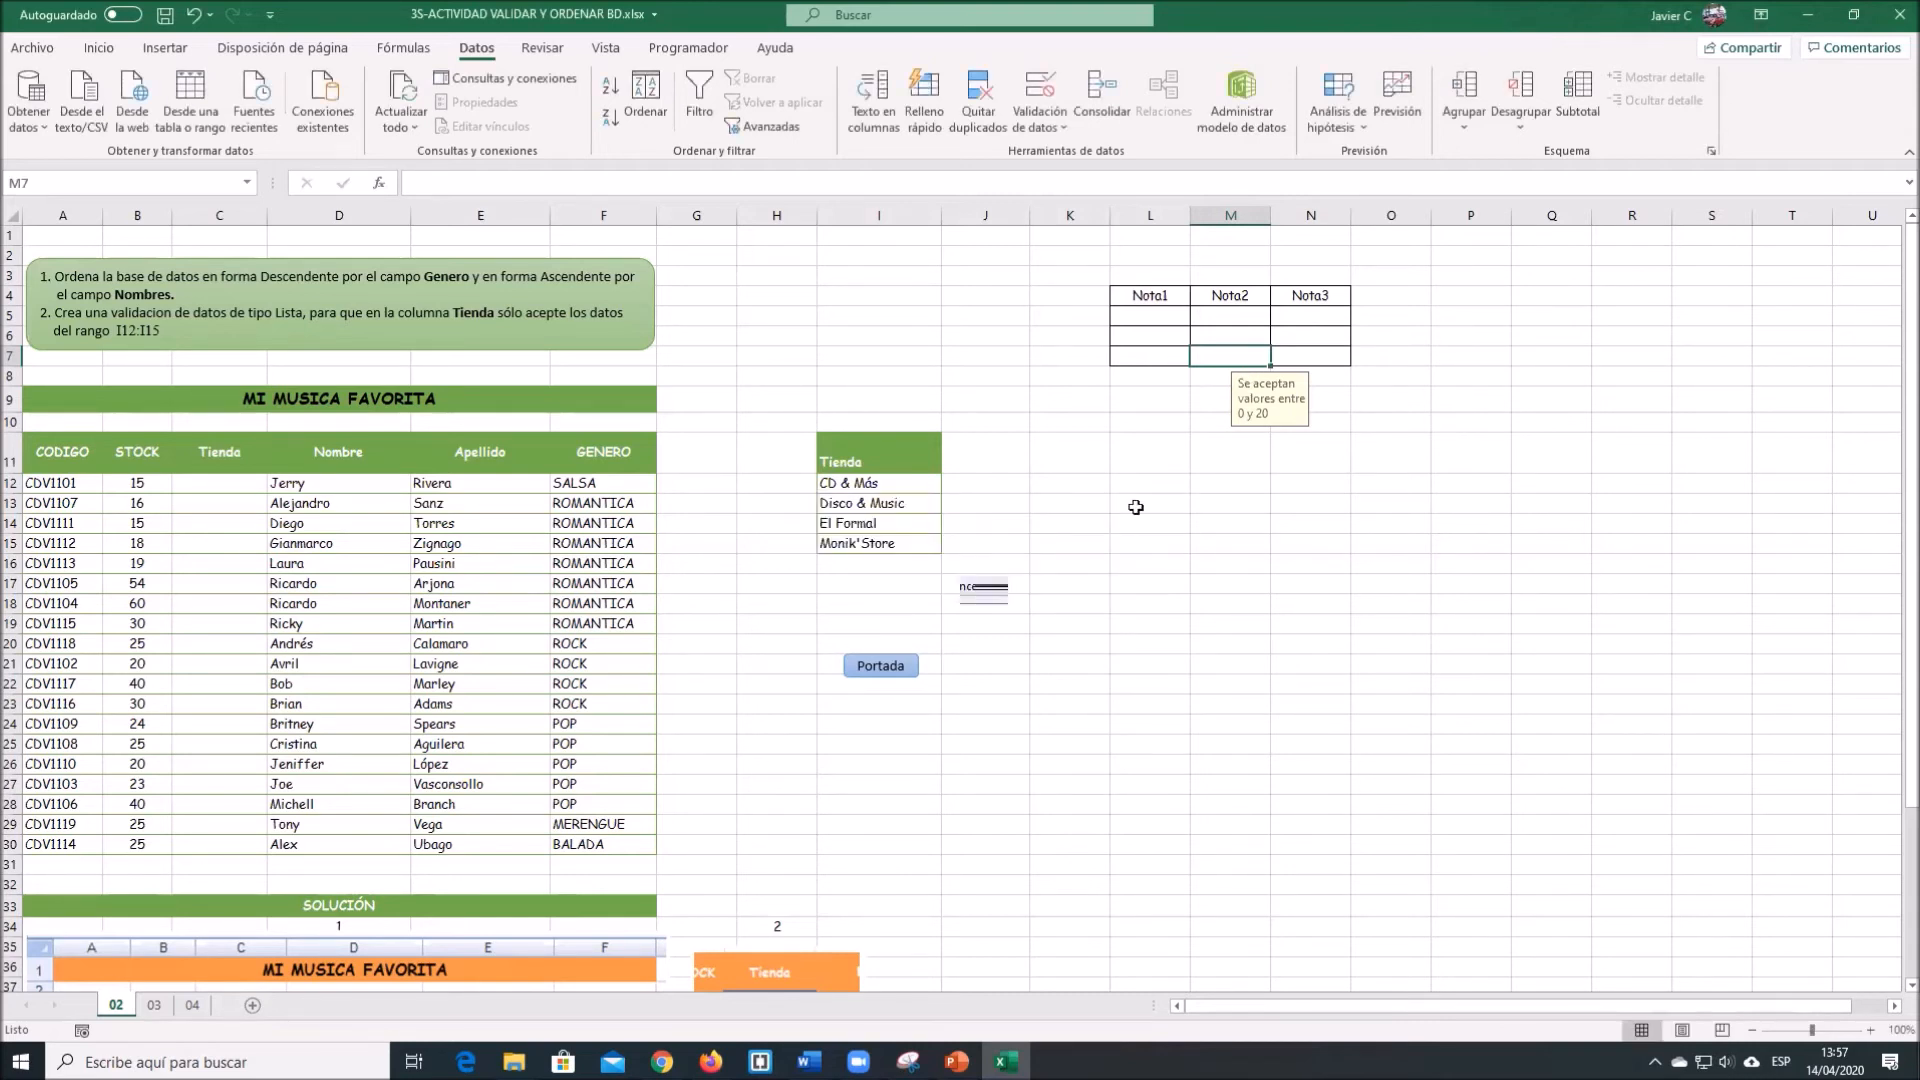
drag(1112, 296, 1305, 356)
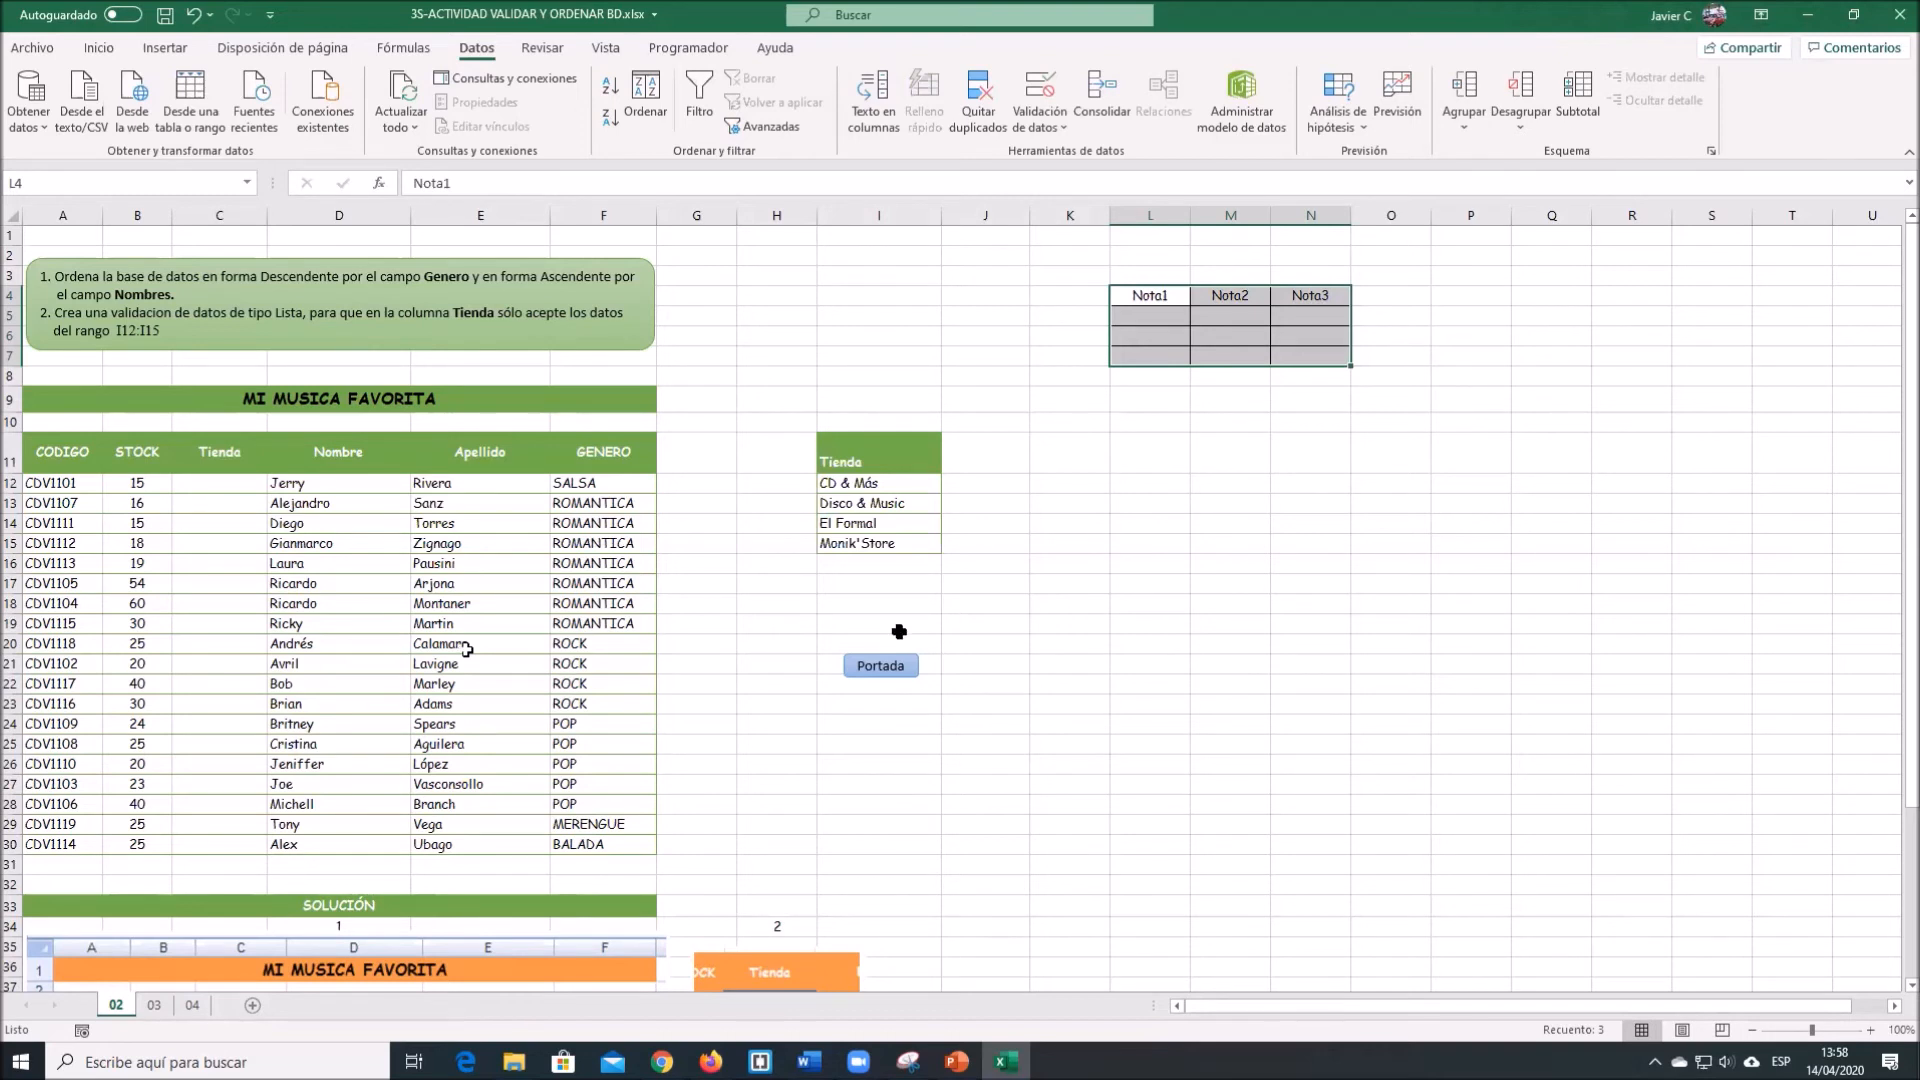
Enter "cd&mas" as a trial store in Tienda cell C12, and edit it to read "cd & mas".
click(221, 491)
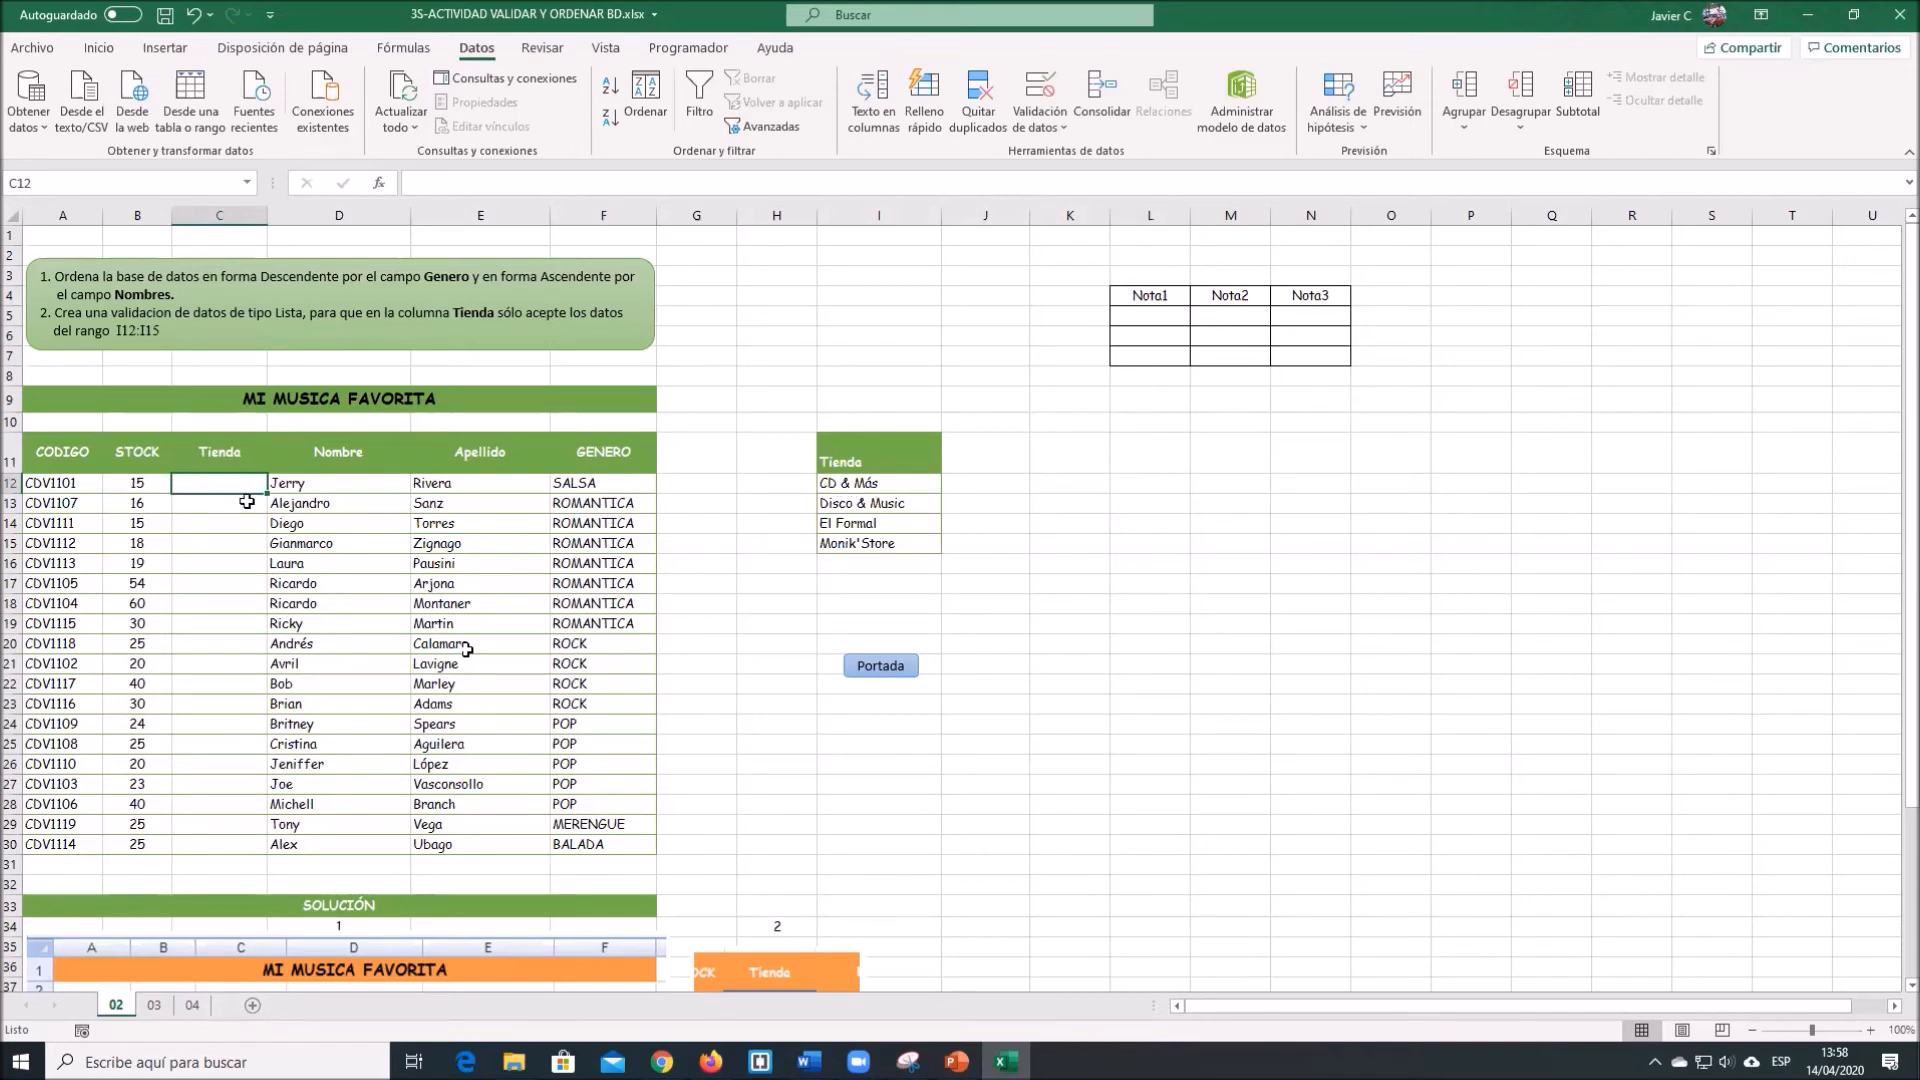
text(cd)
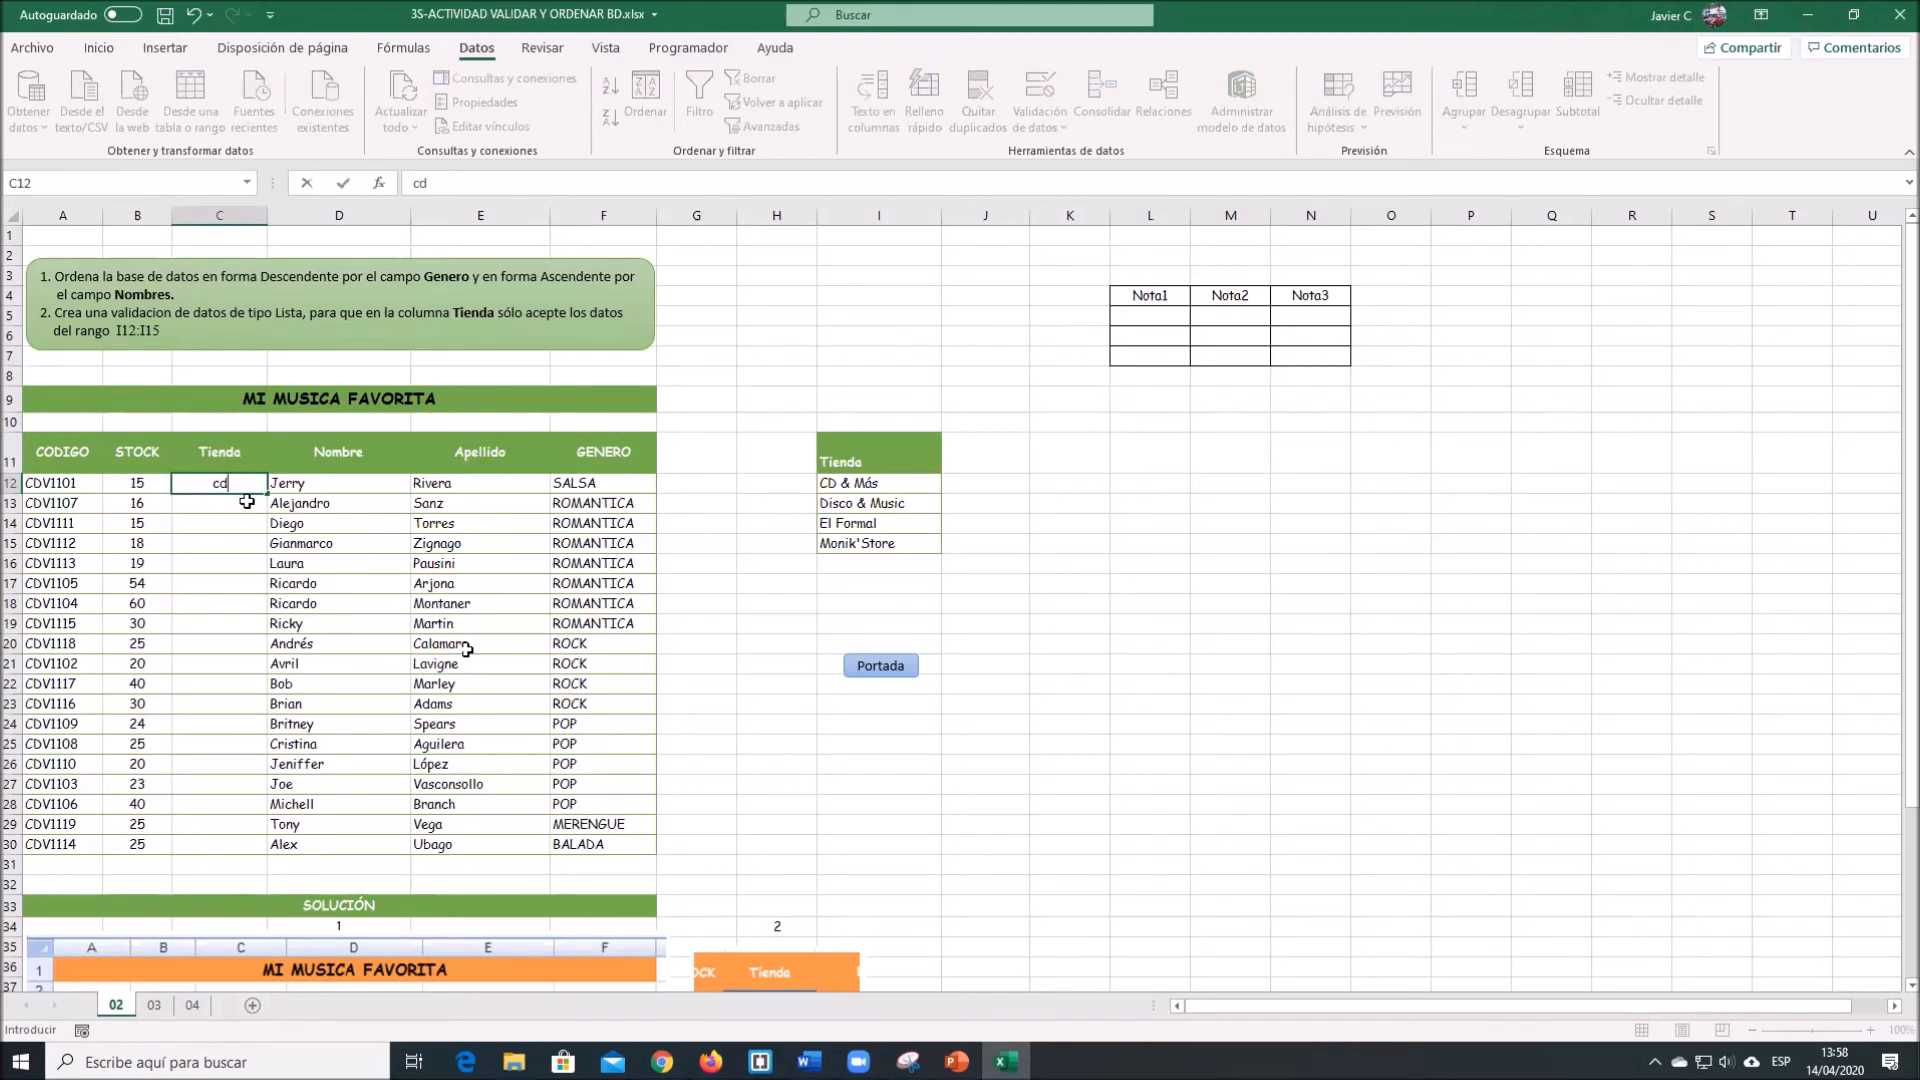
text(&mas)
click(246, 501)
click(242, 476)
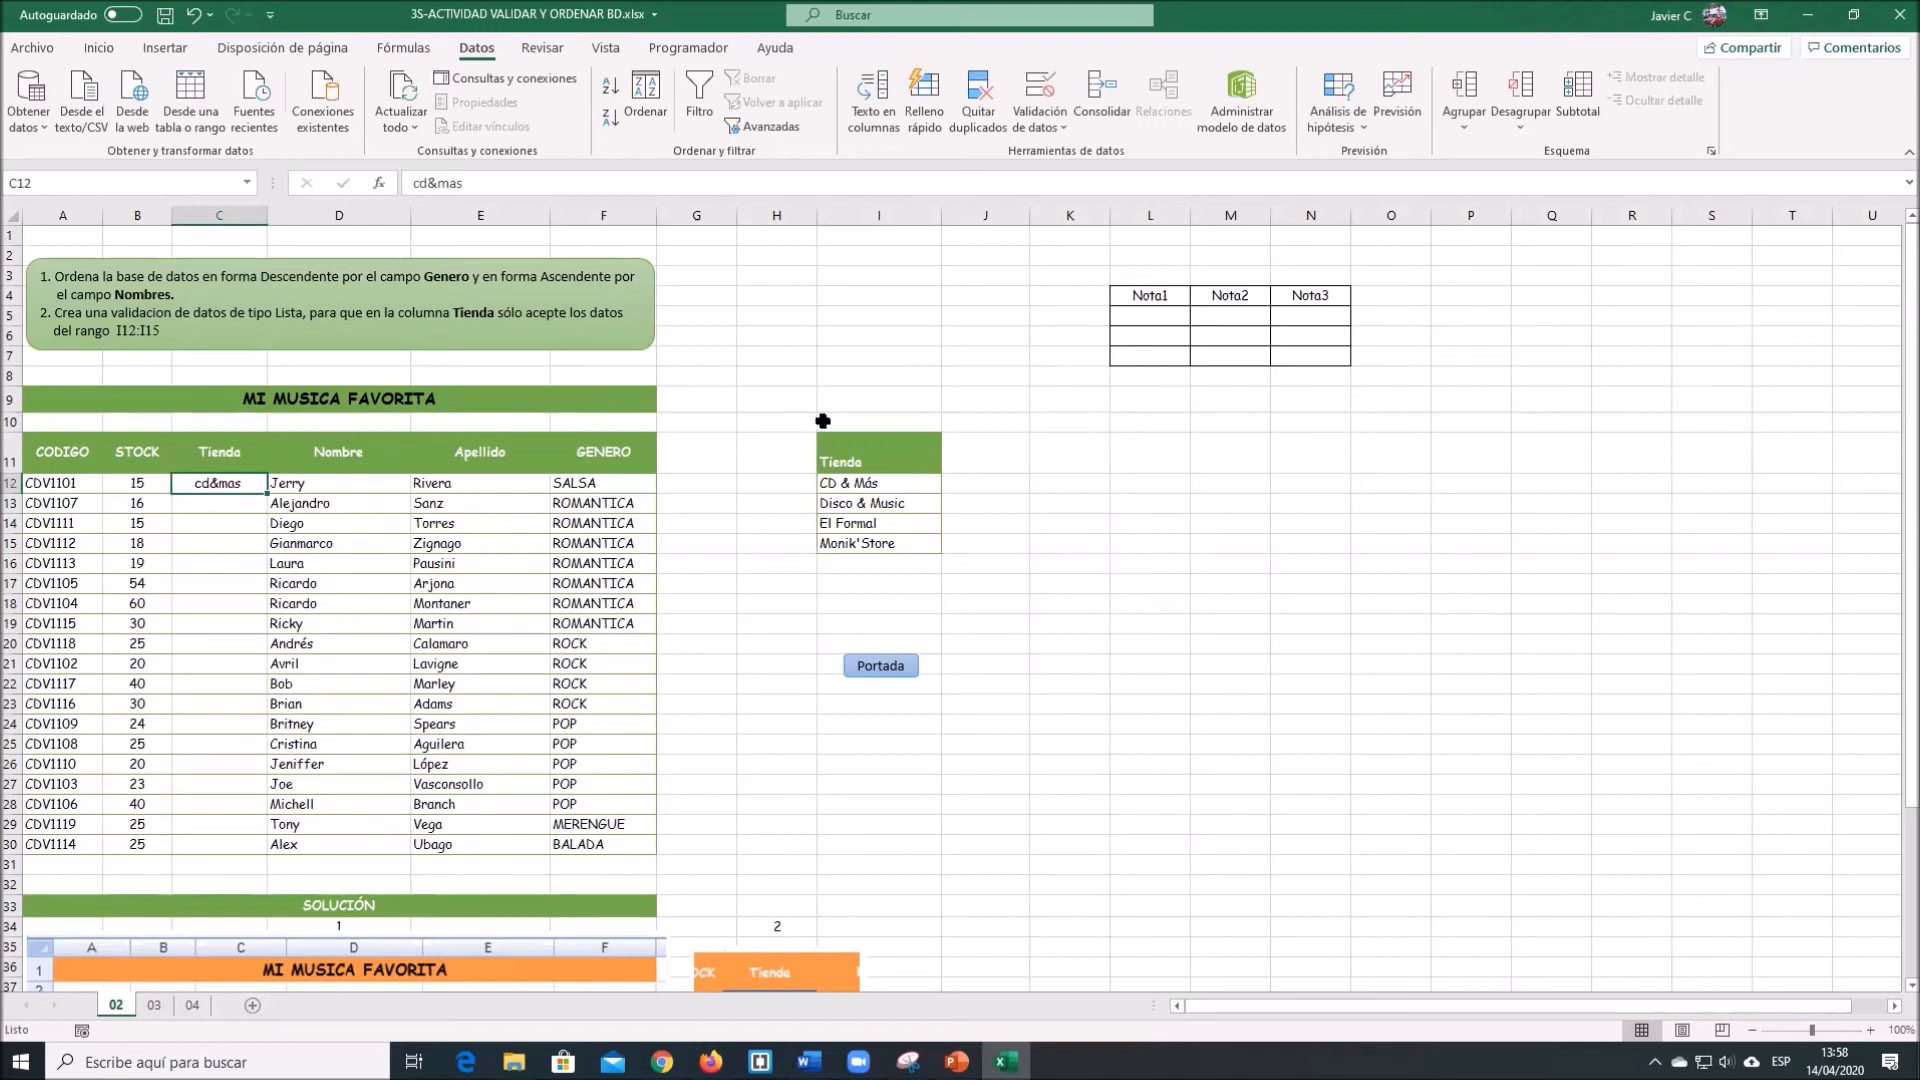
click(426, 183)
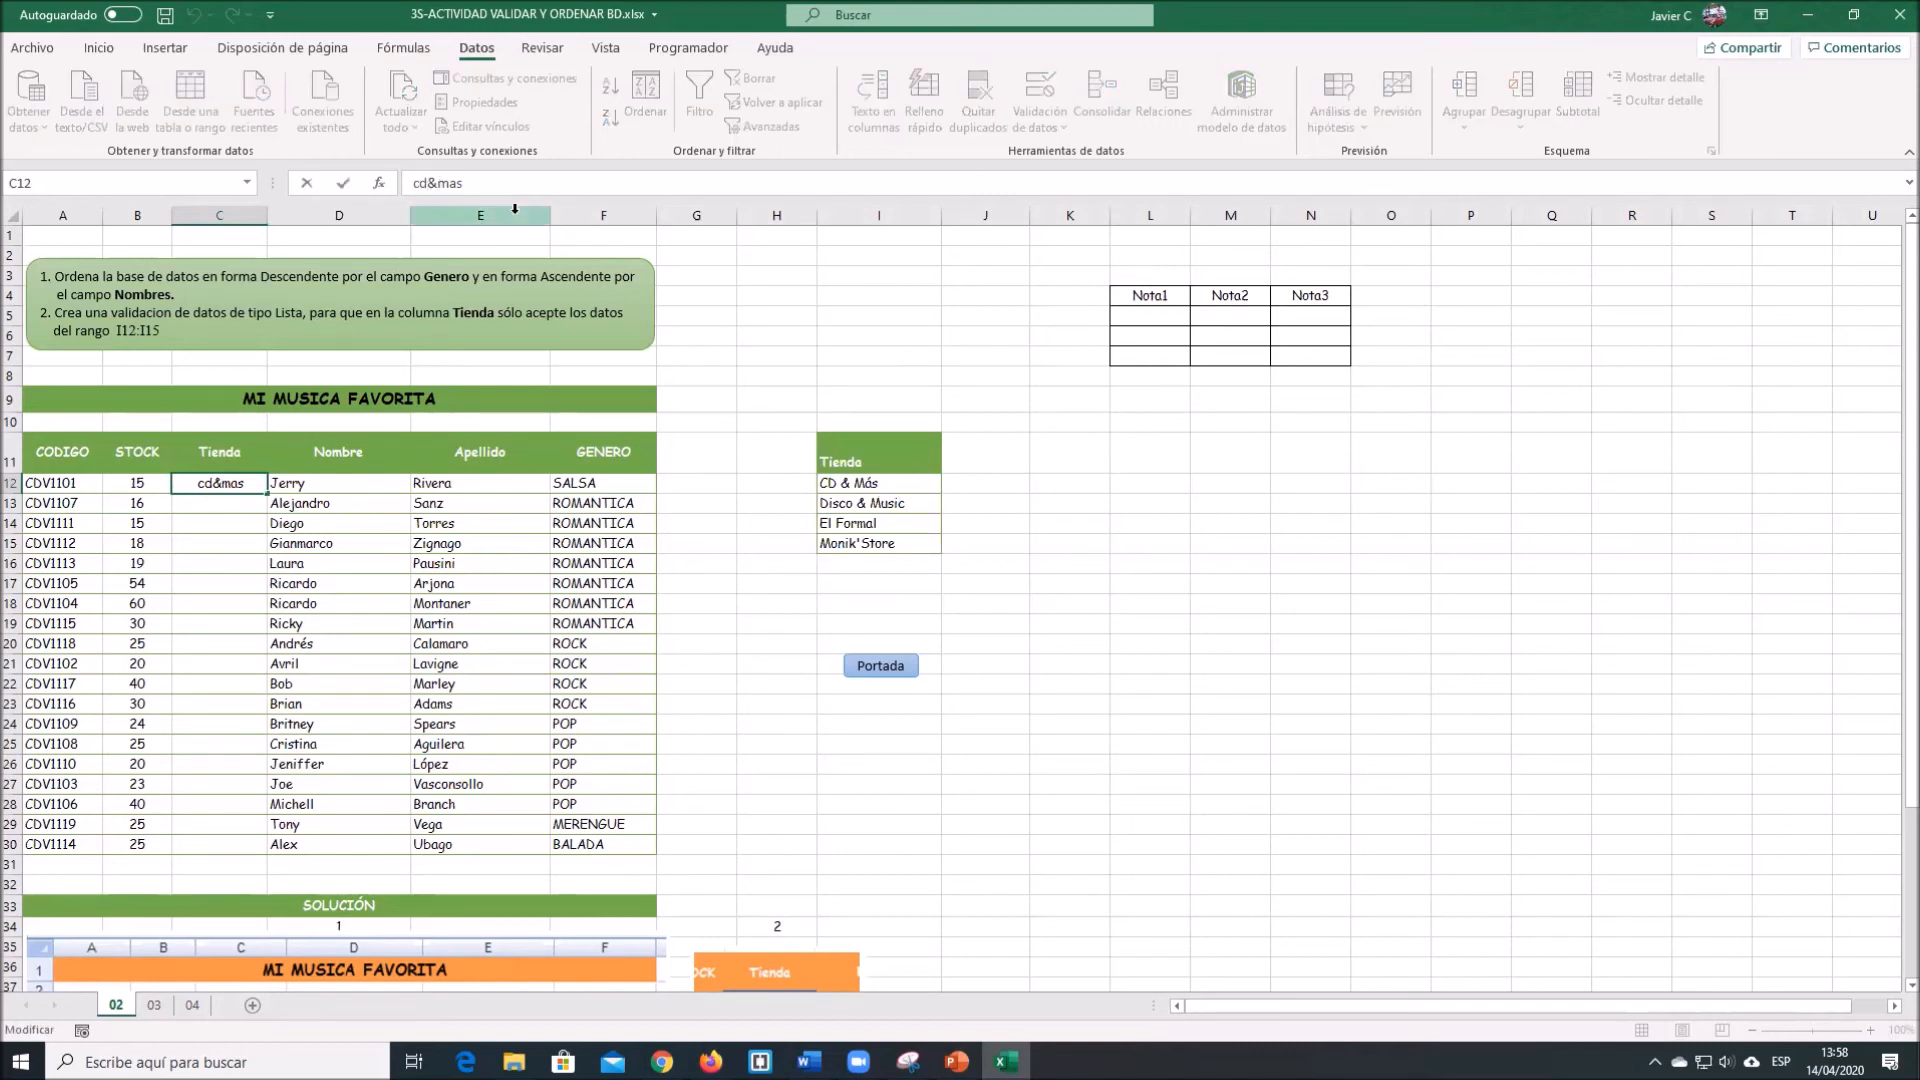
click(444, 184)
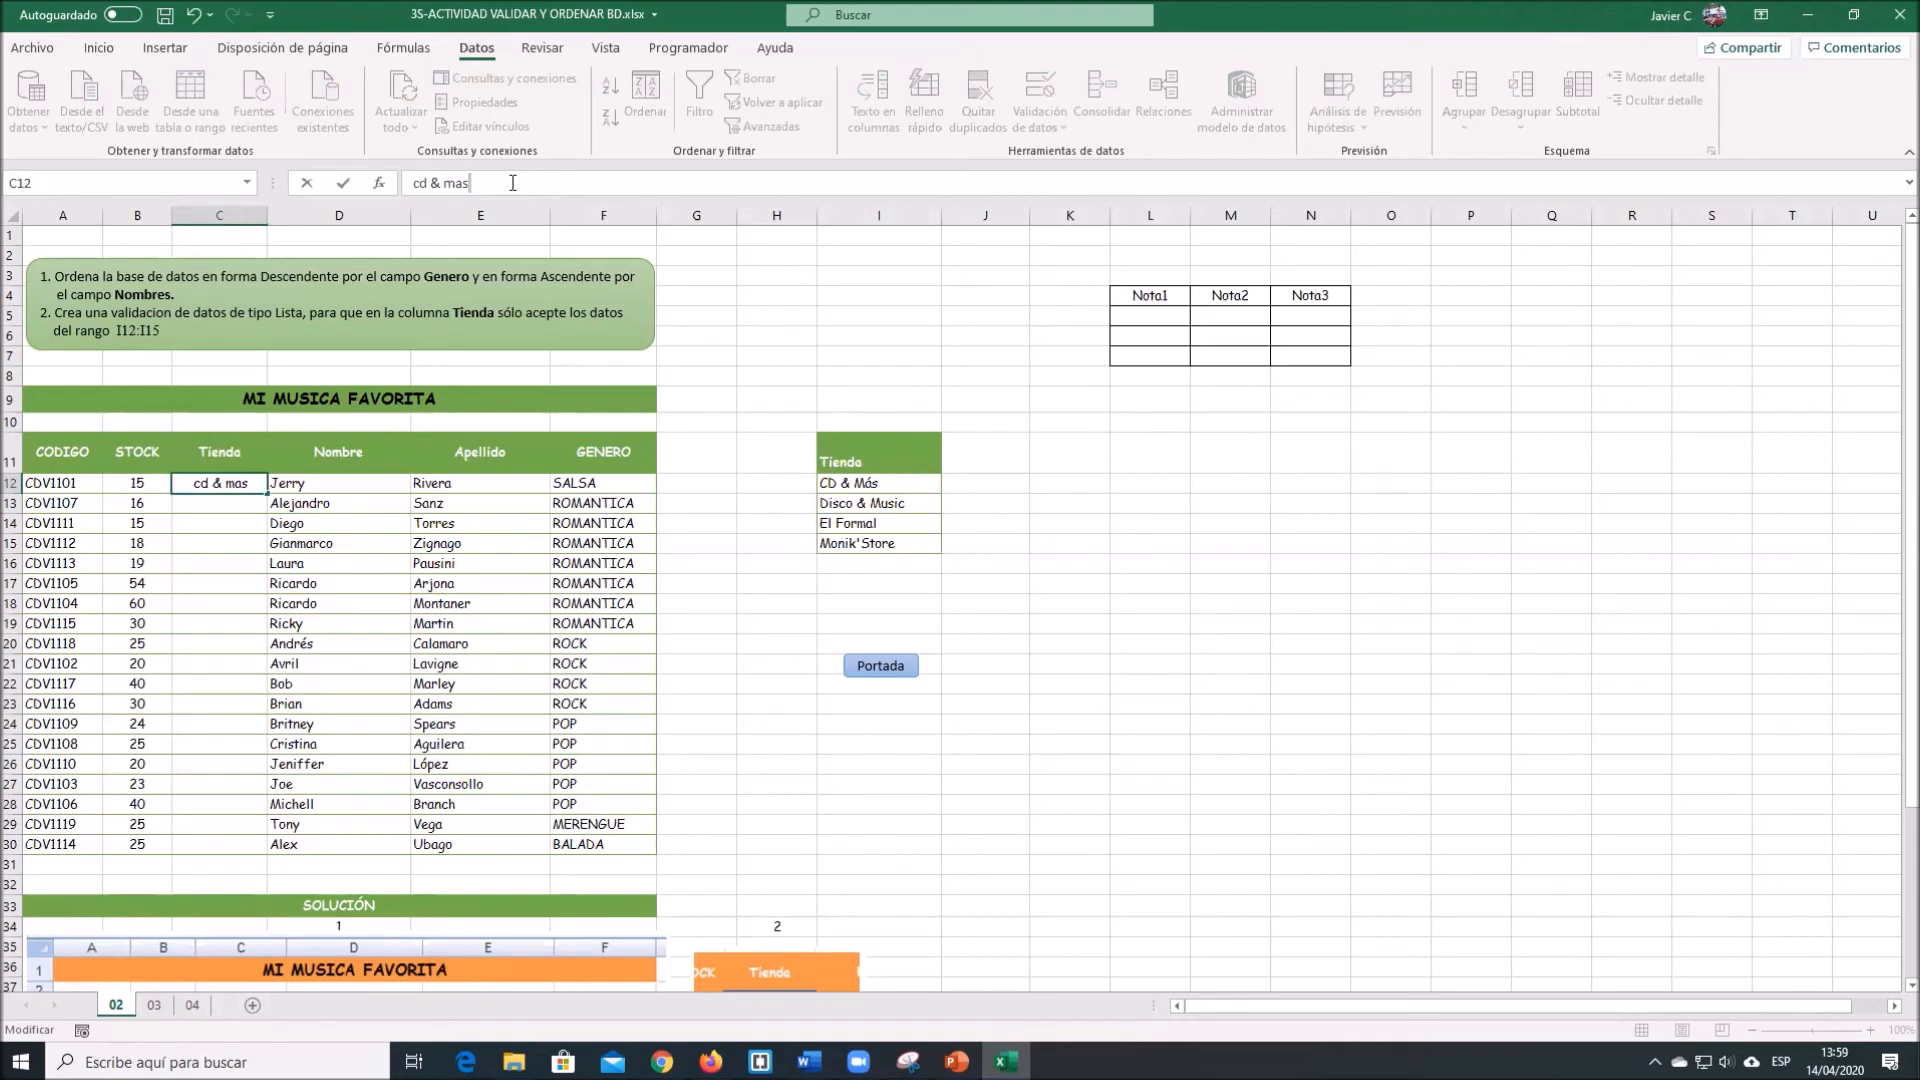
Compare the store name in I12 of the Tienda list with the text entered in C12.
click(877, 489)
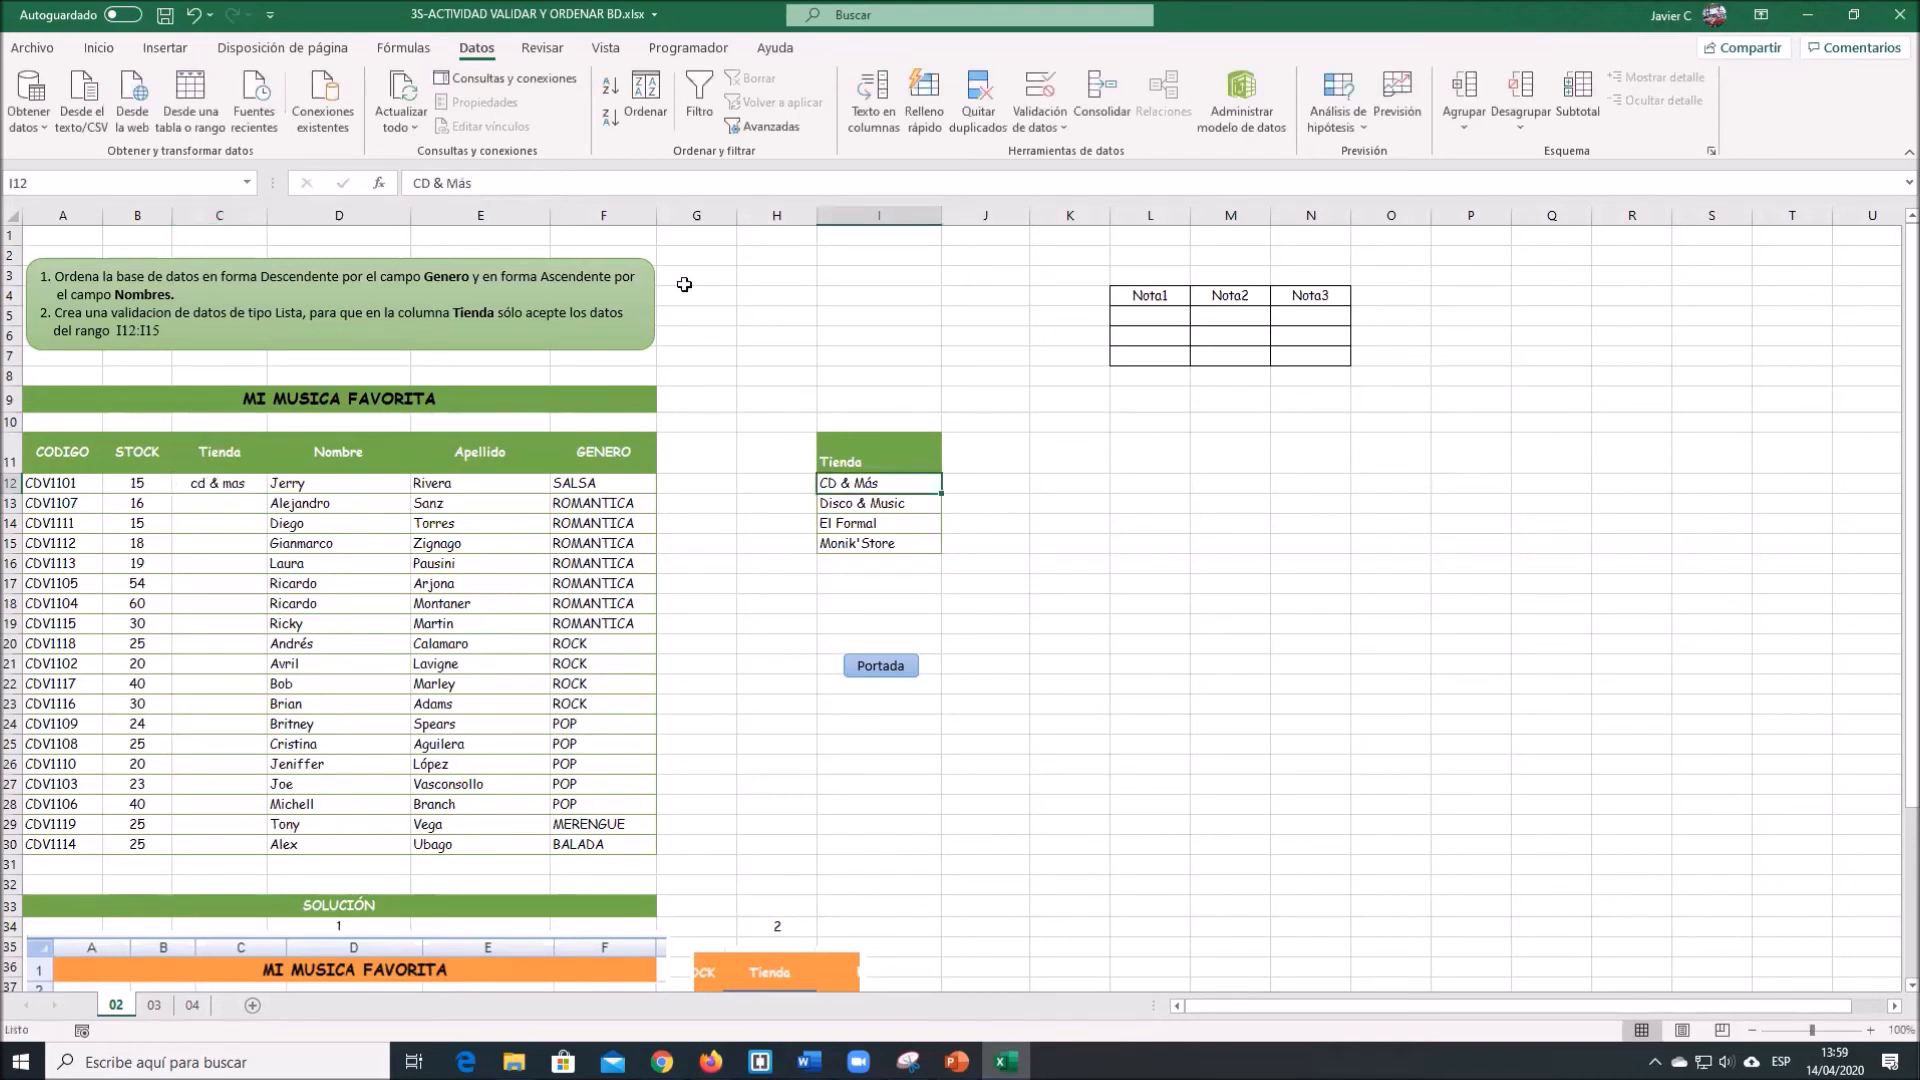
click(540, 179)
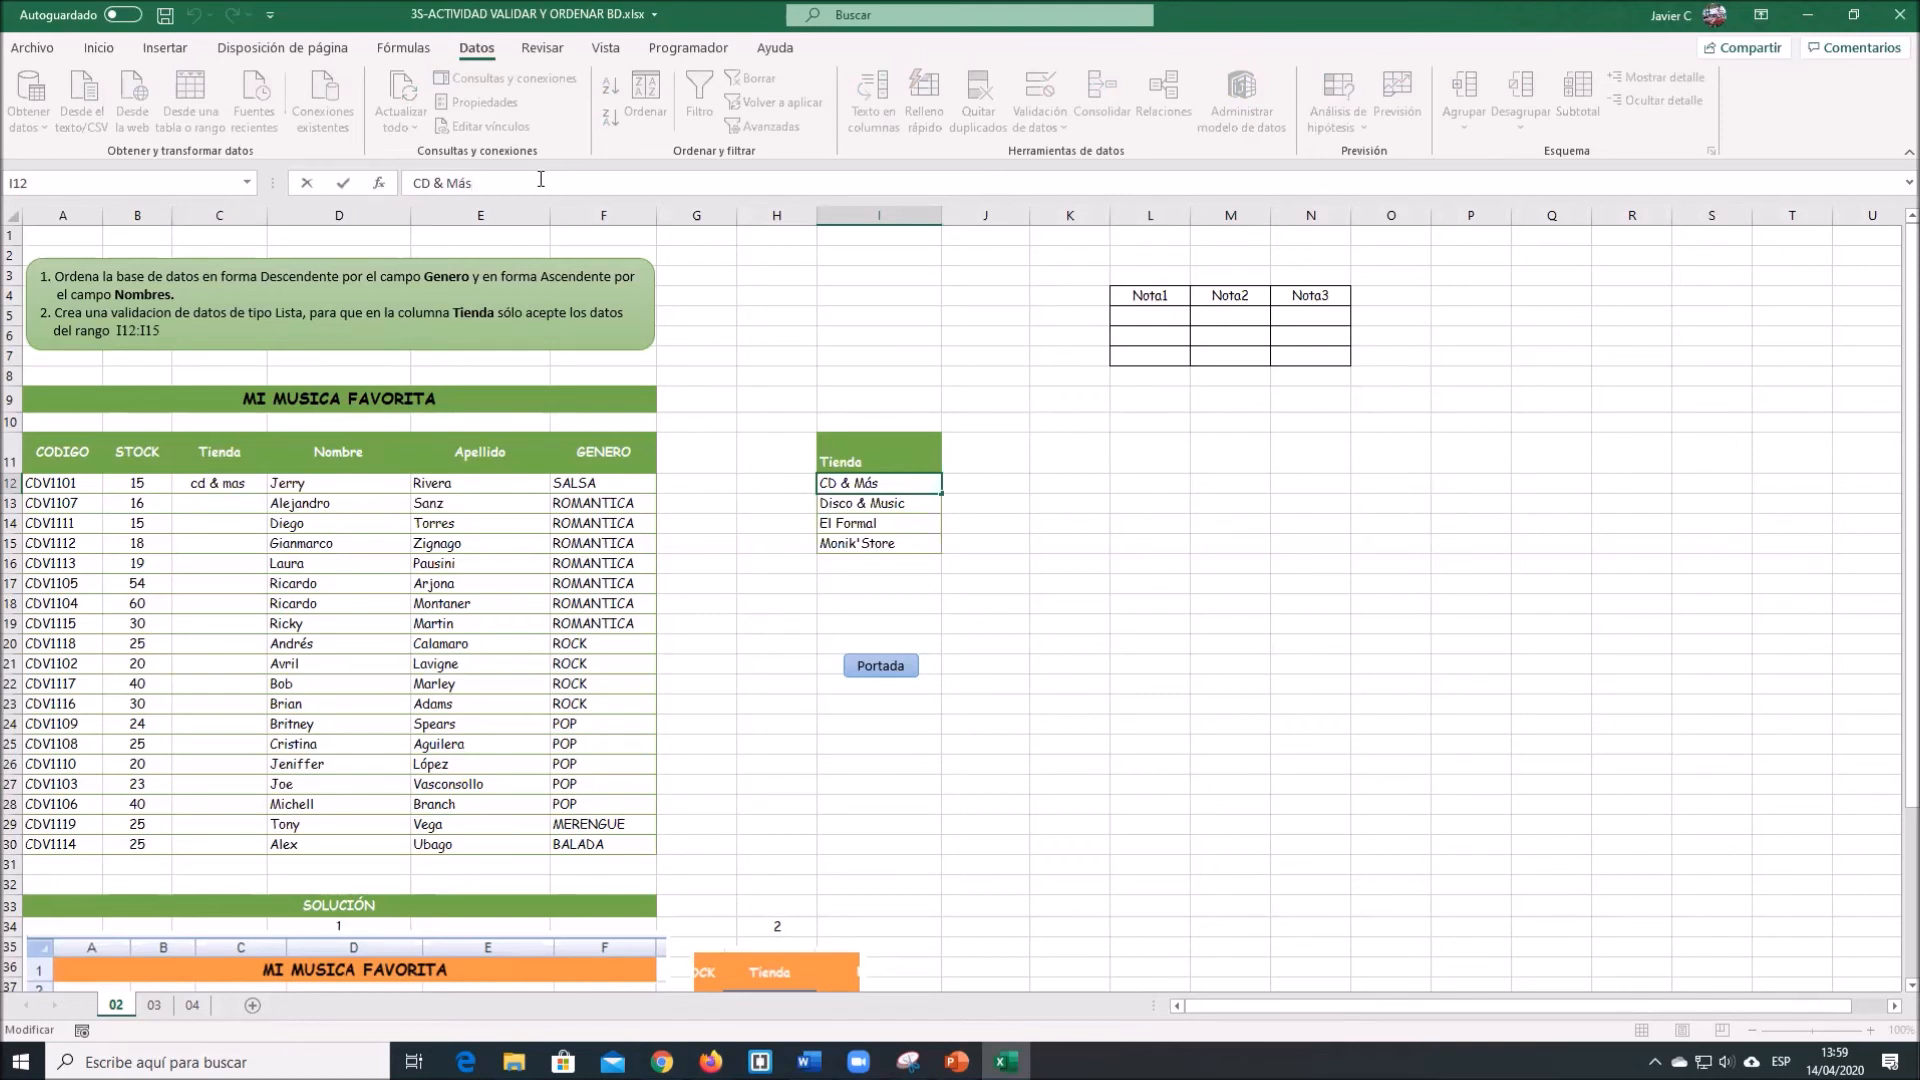
key(Return)
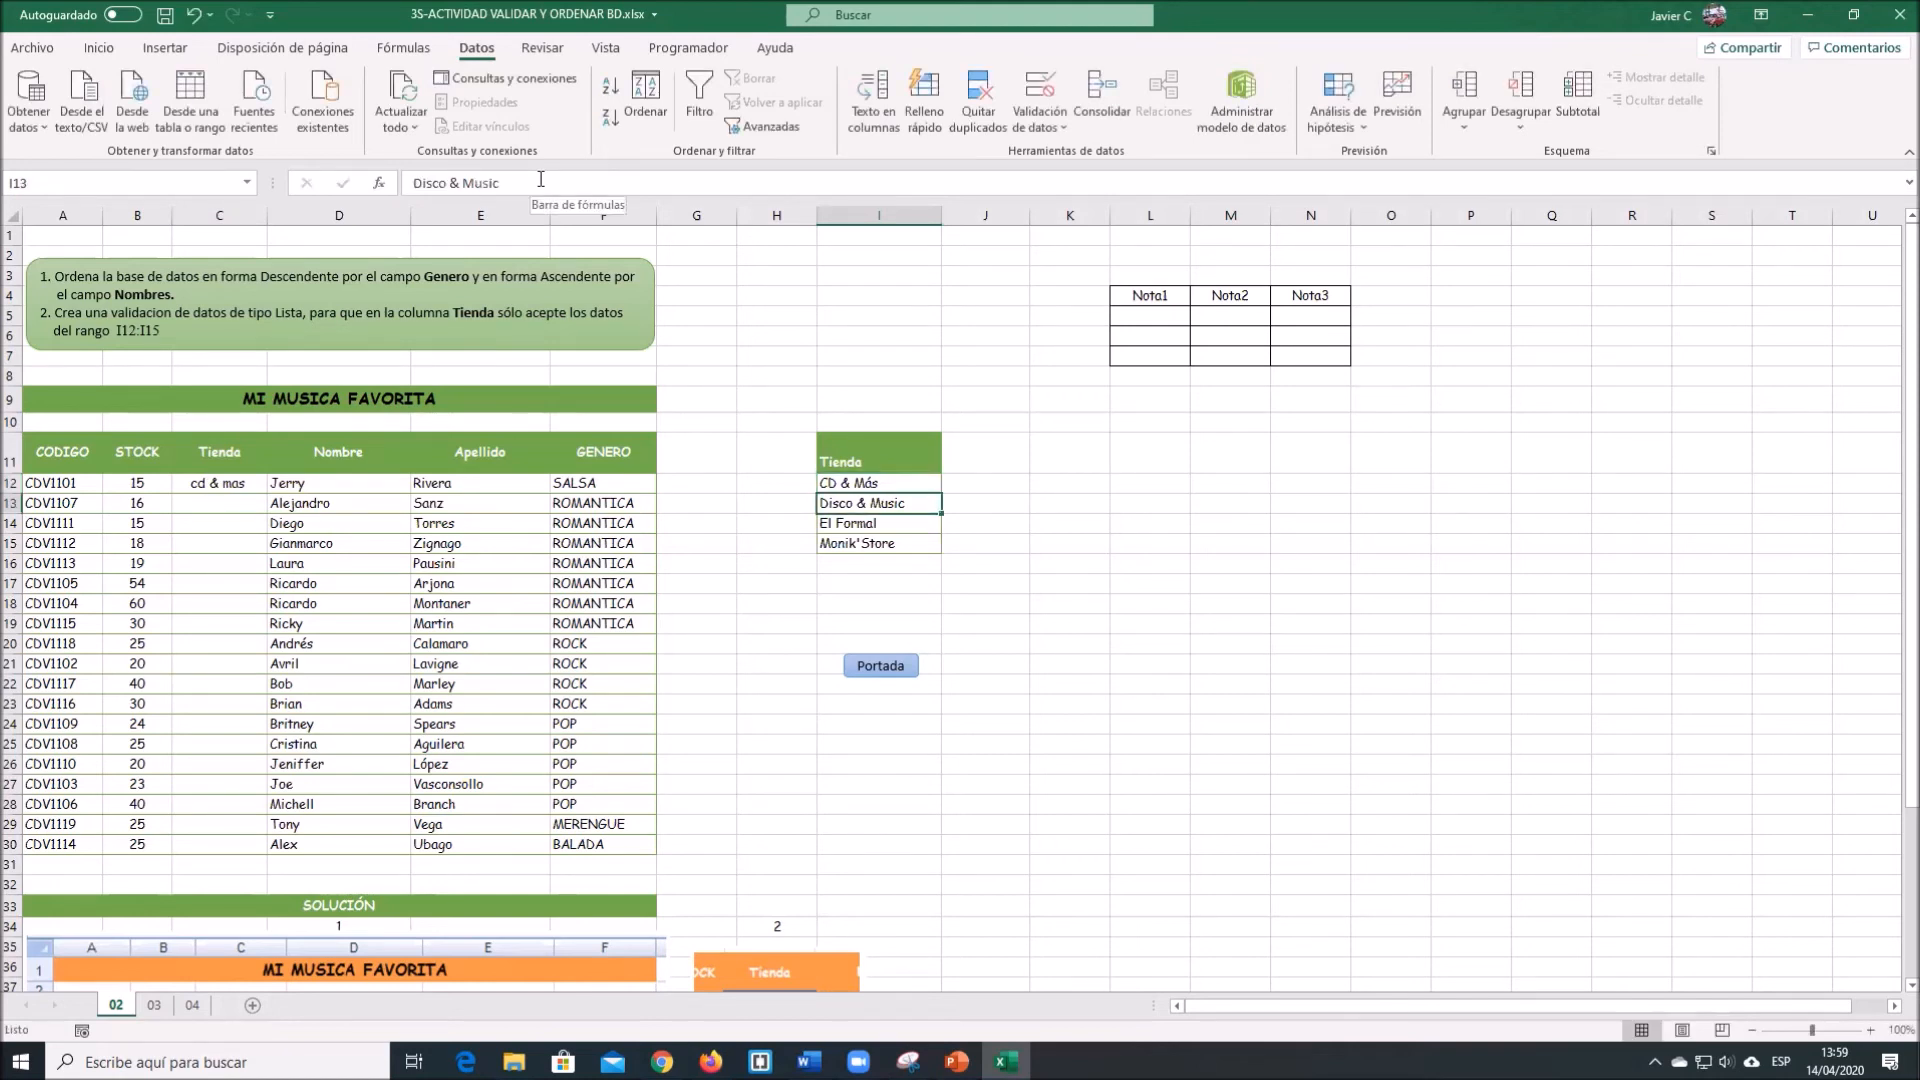
key(Up)
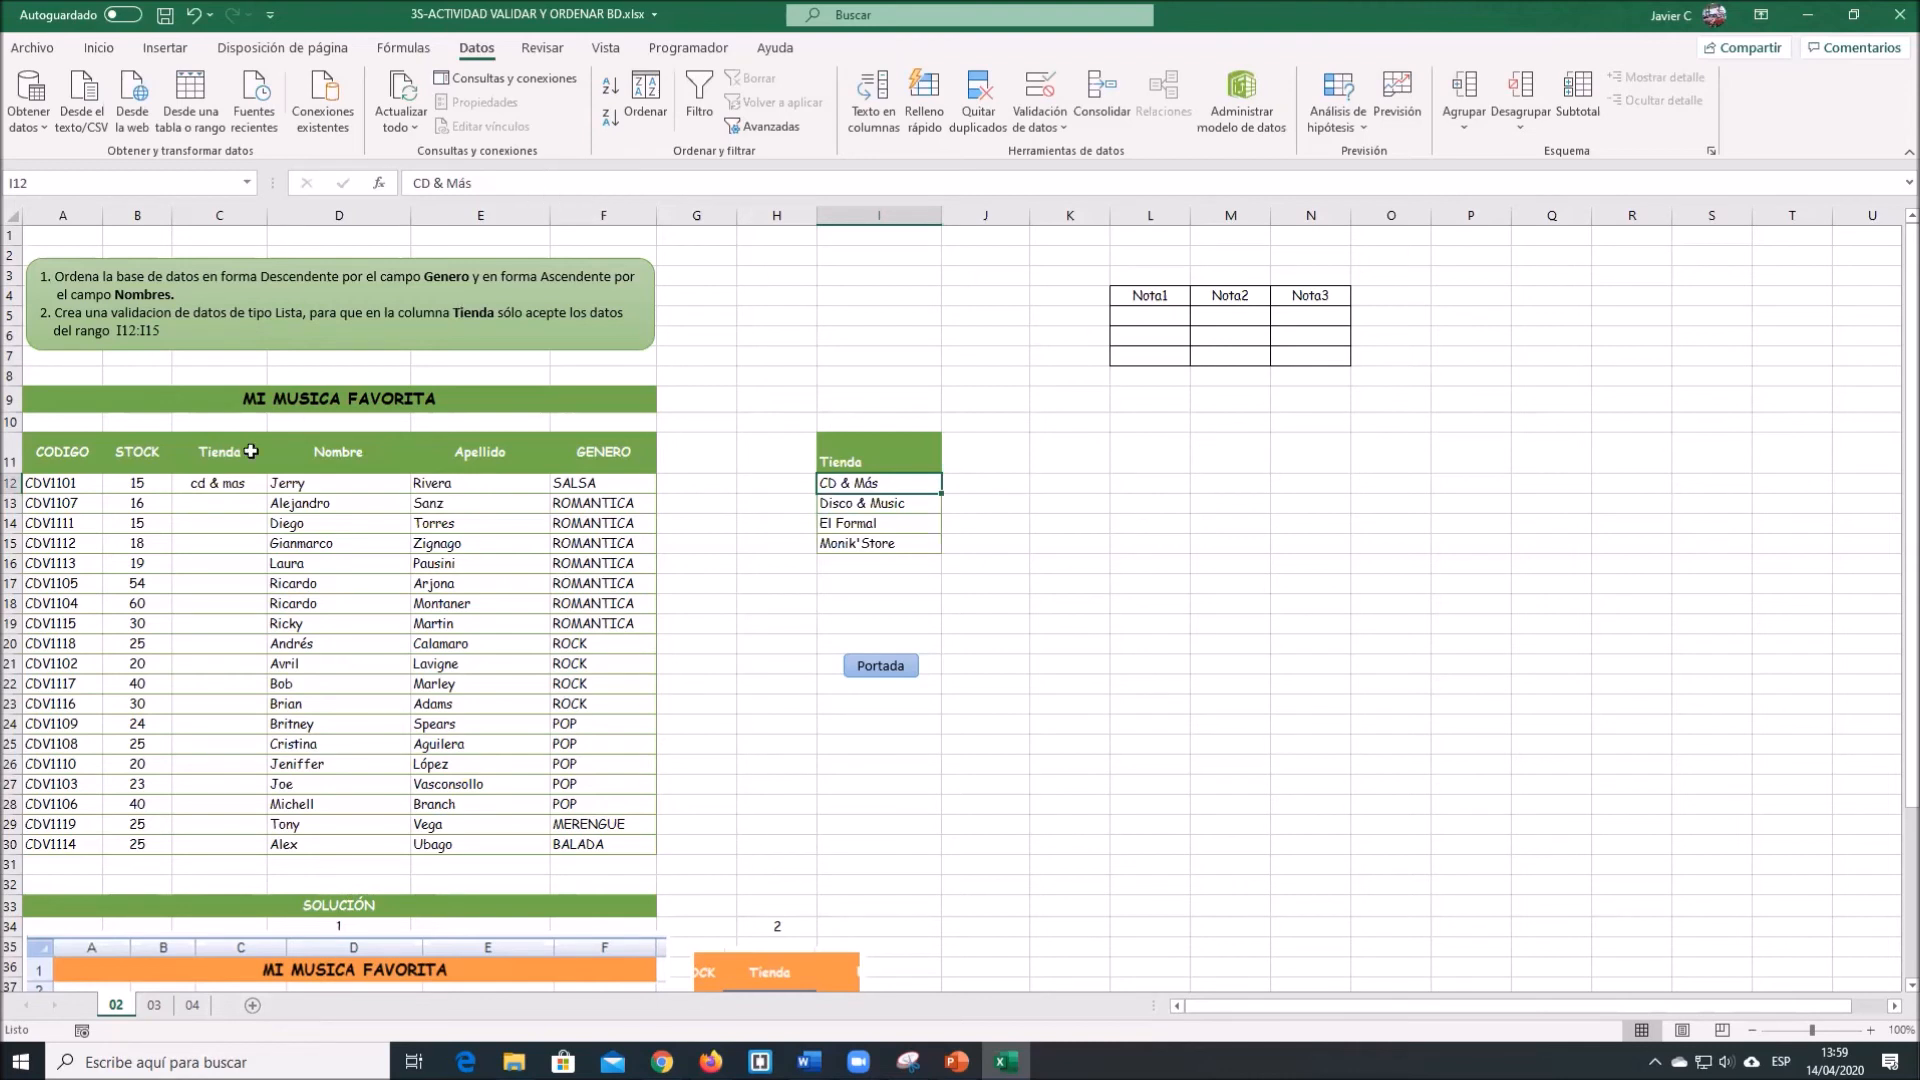
click(221, 485)
shift+click(905, 485)
click(222, 484)
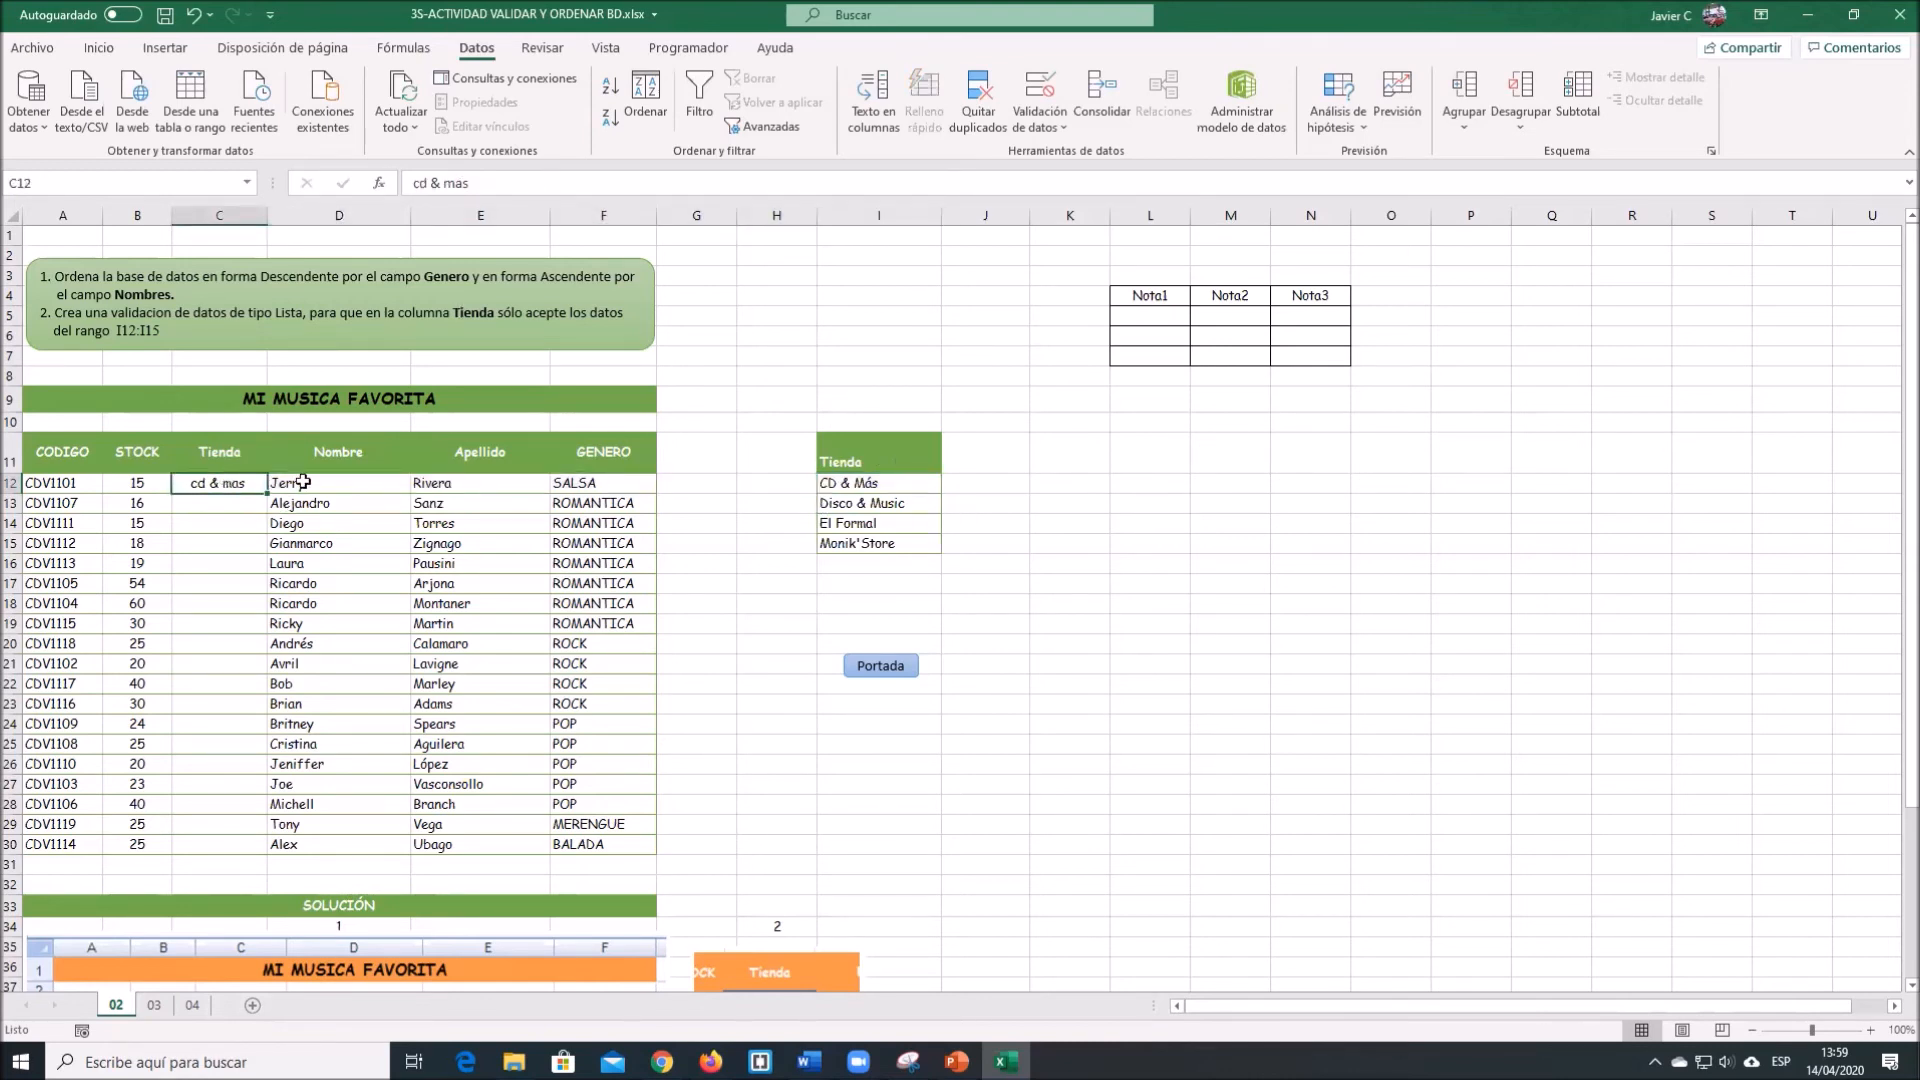
Delete the contents of C12 and I12 together, and undo the deletion.
ctrl+click(890, 483)
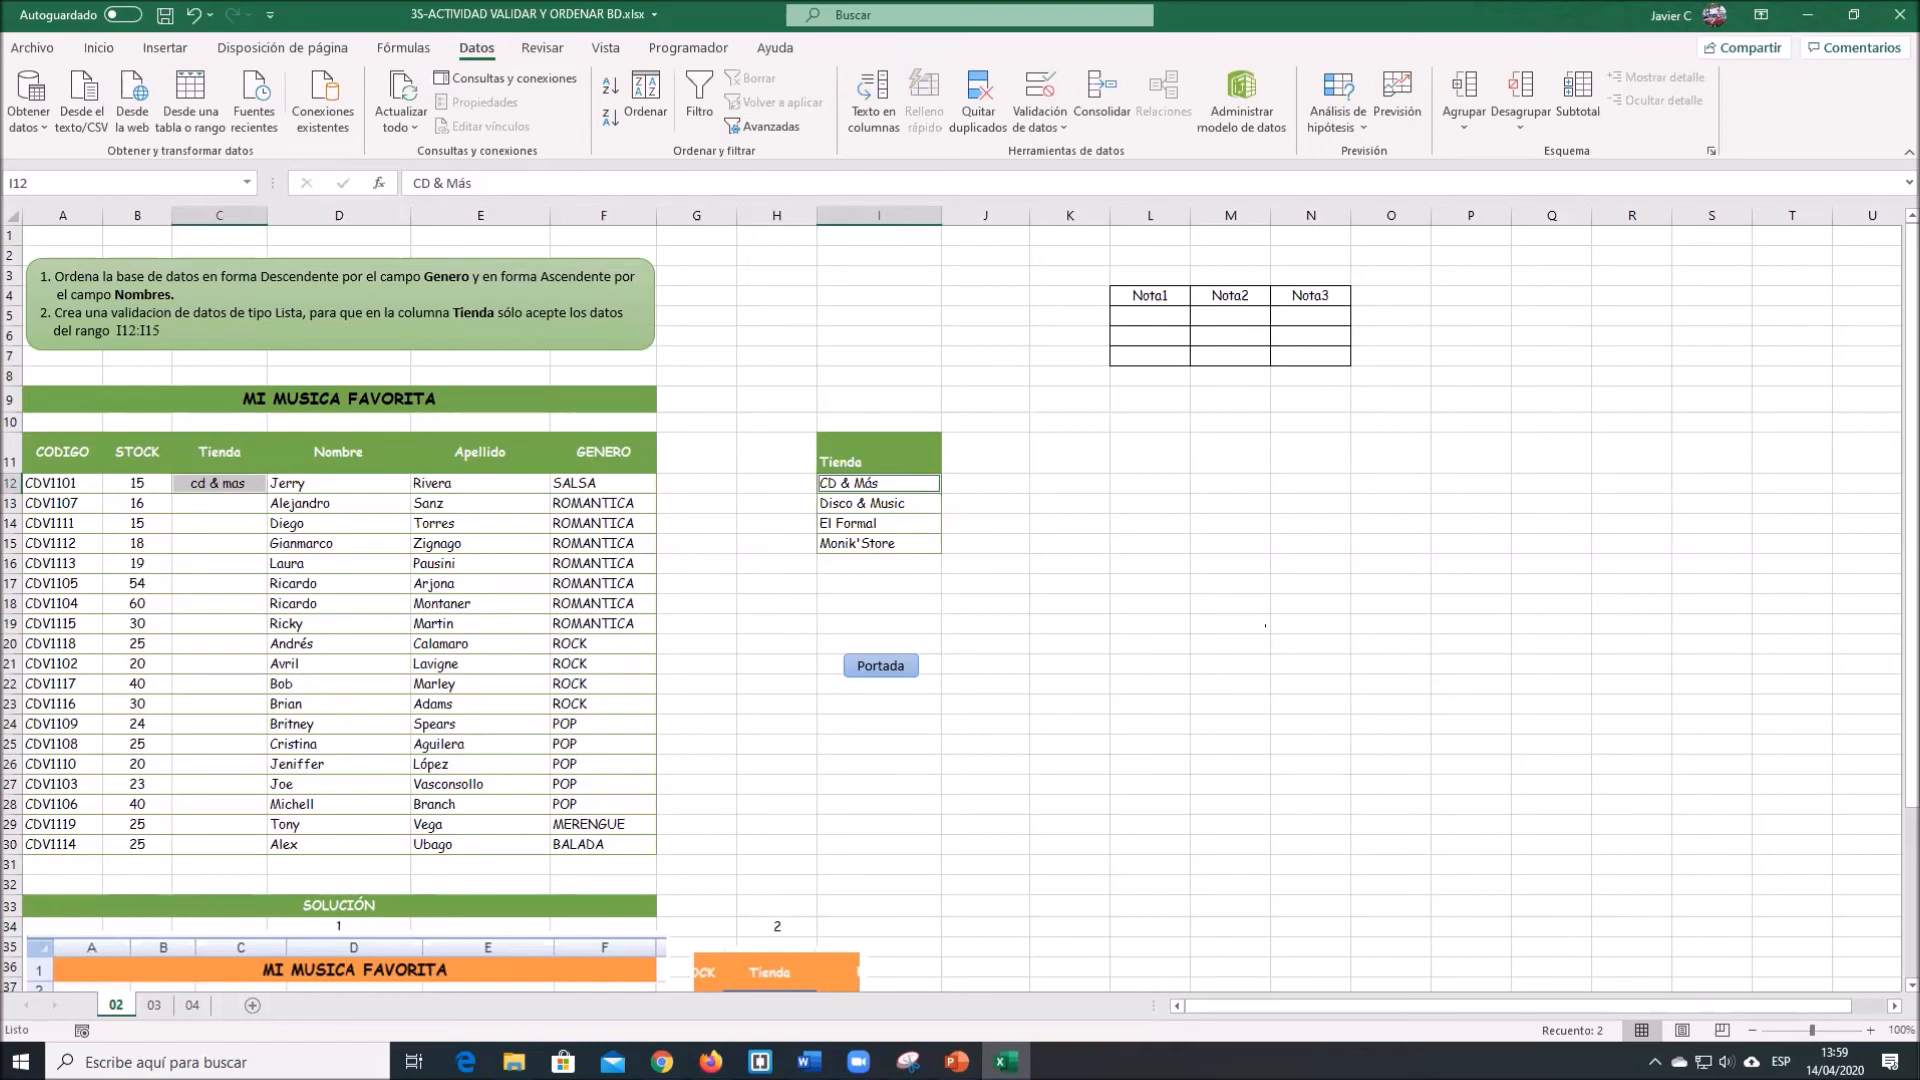
key(Delete)
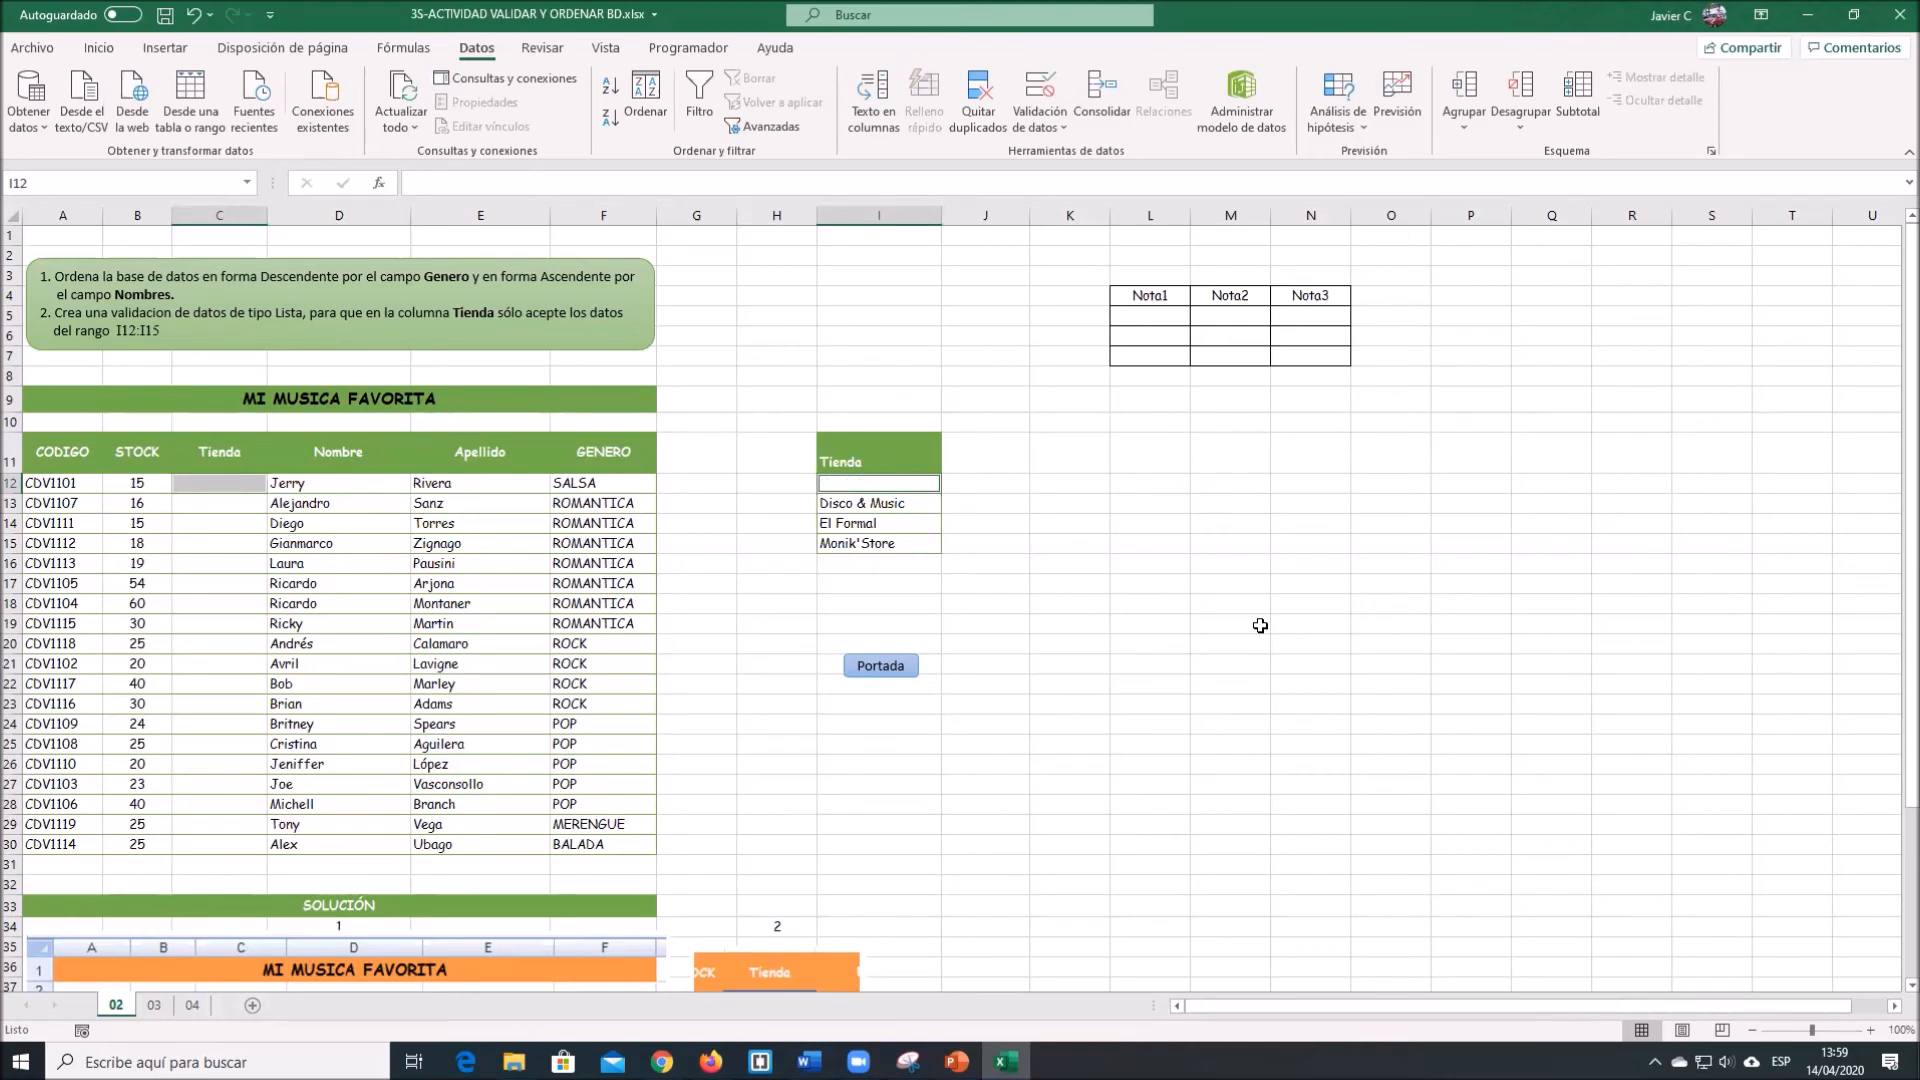
click(932, 585)
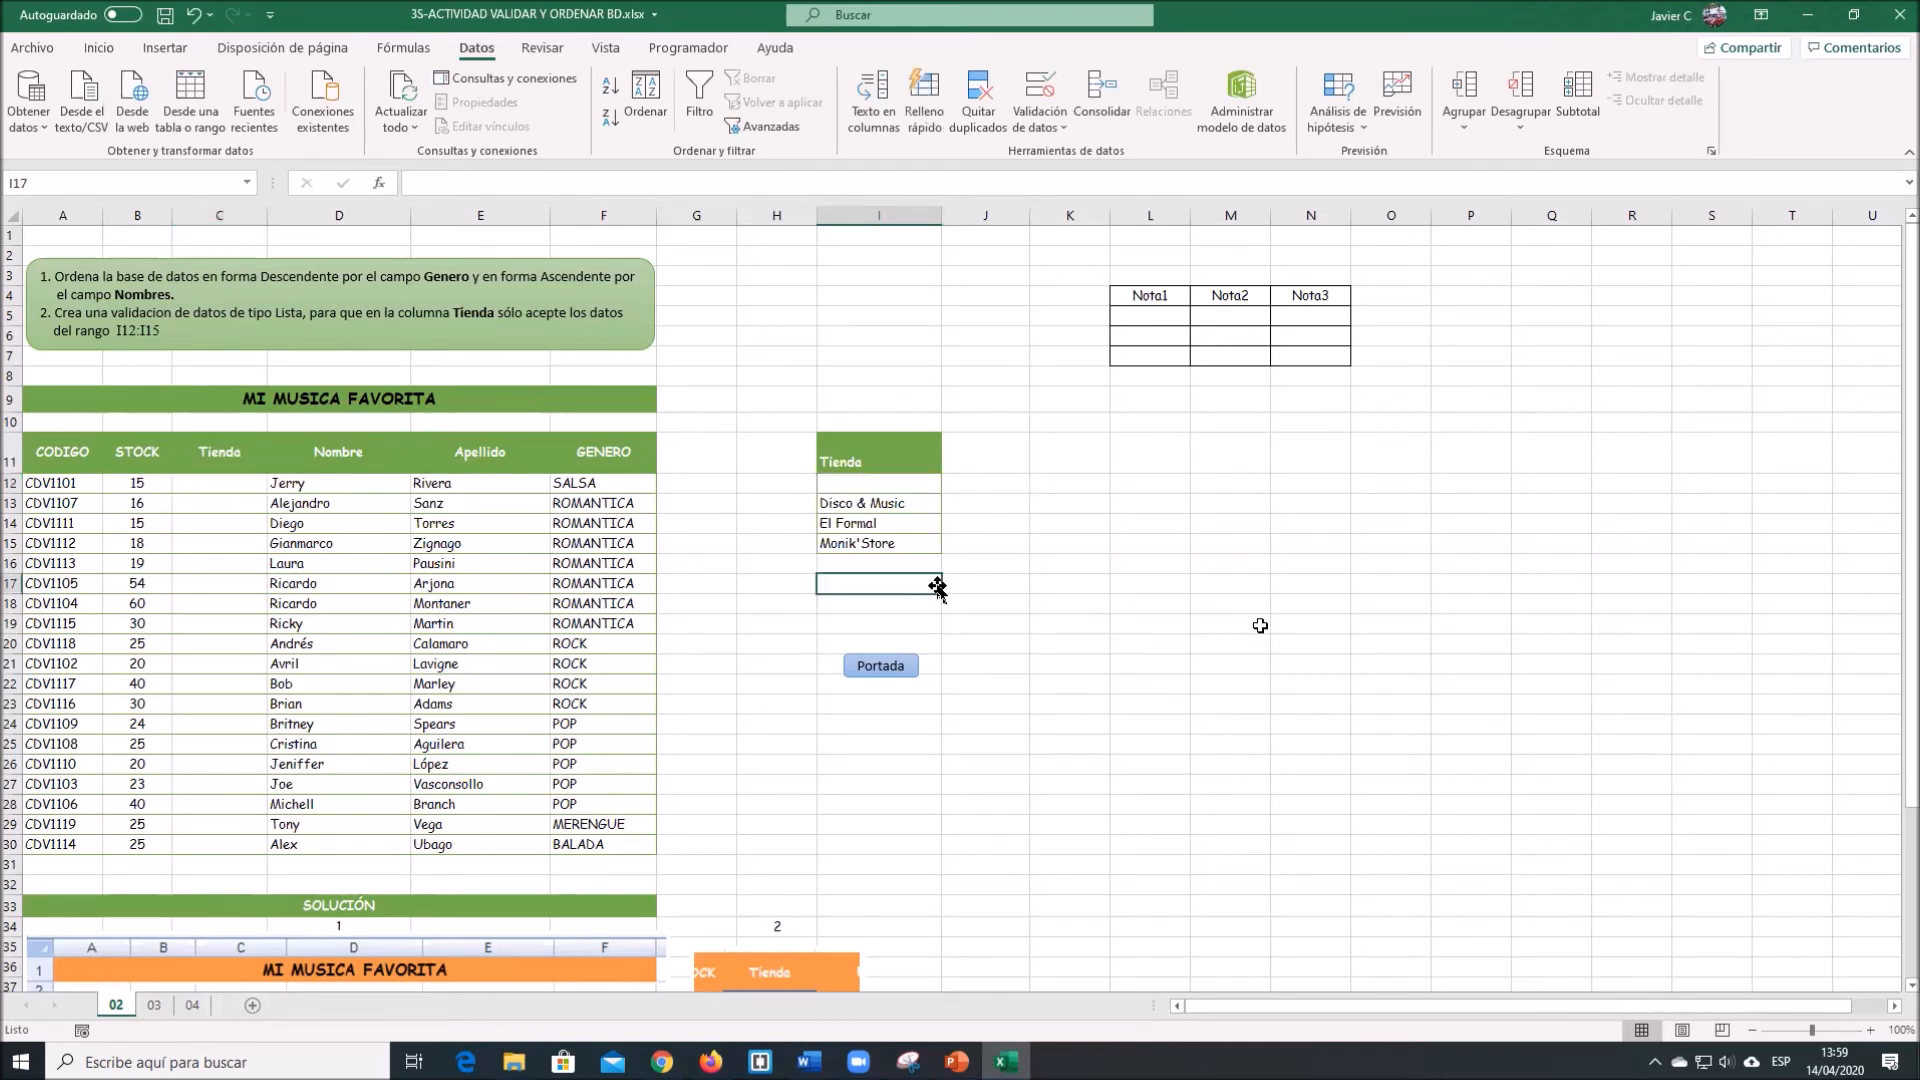
key(ctrl+z)
Clear the trial store name from cell C12.
click(222, 482)
key(Delete)
Start a data validation of type Lista for the Tienda column cells C12:C30.
drag(903, 480, 878, 546)
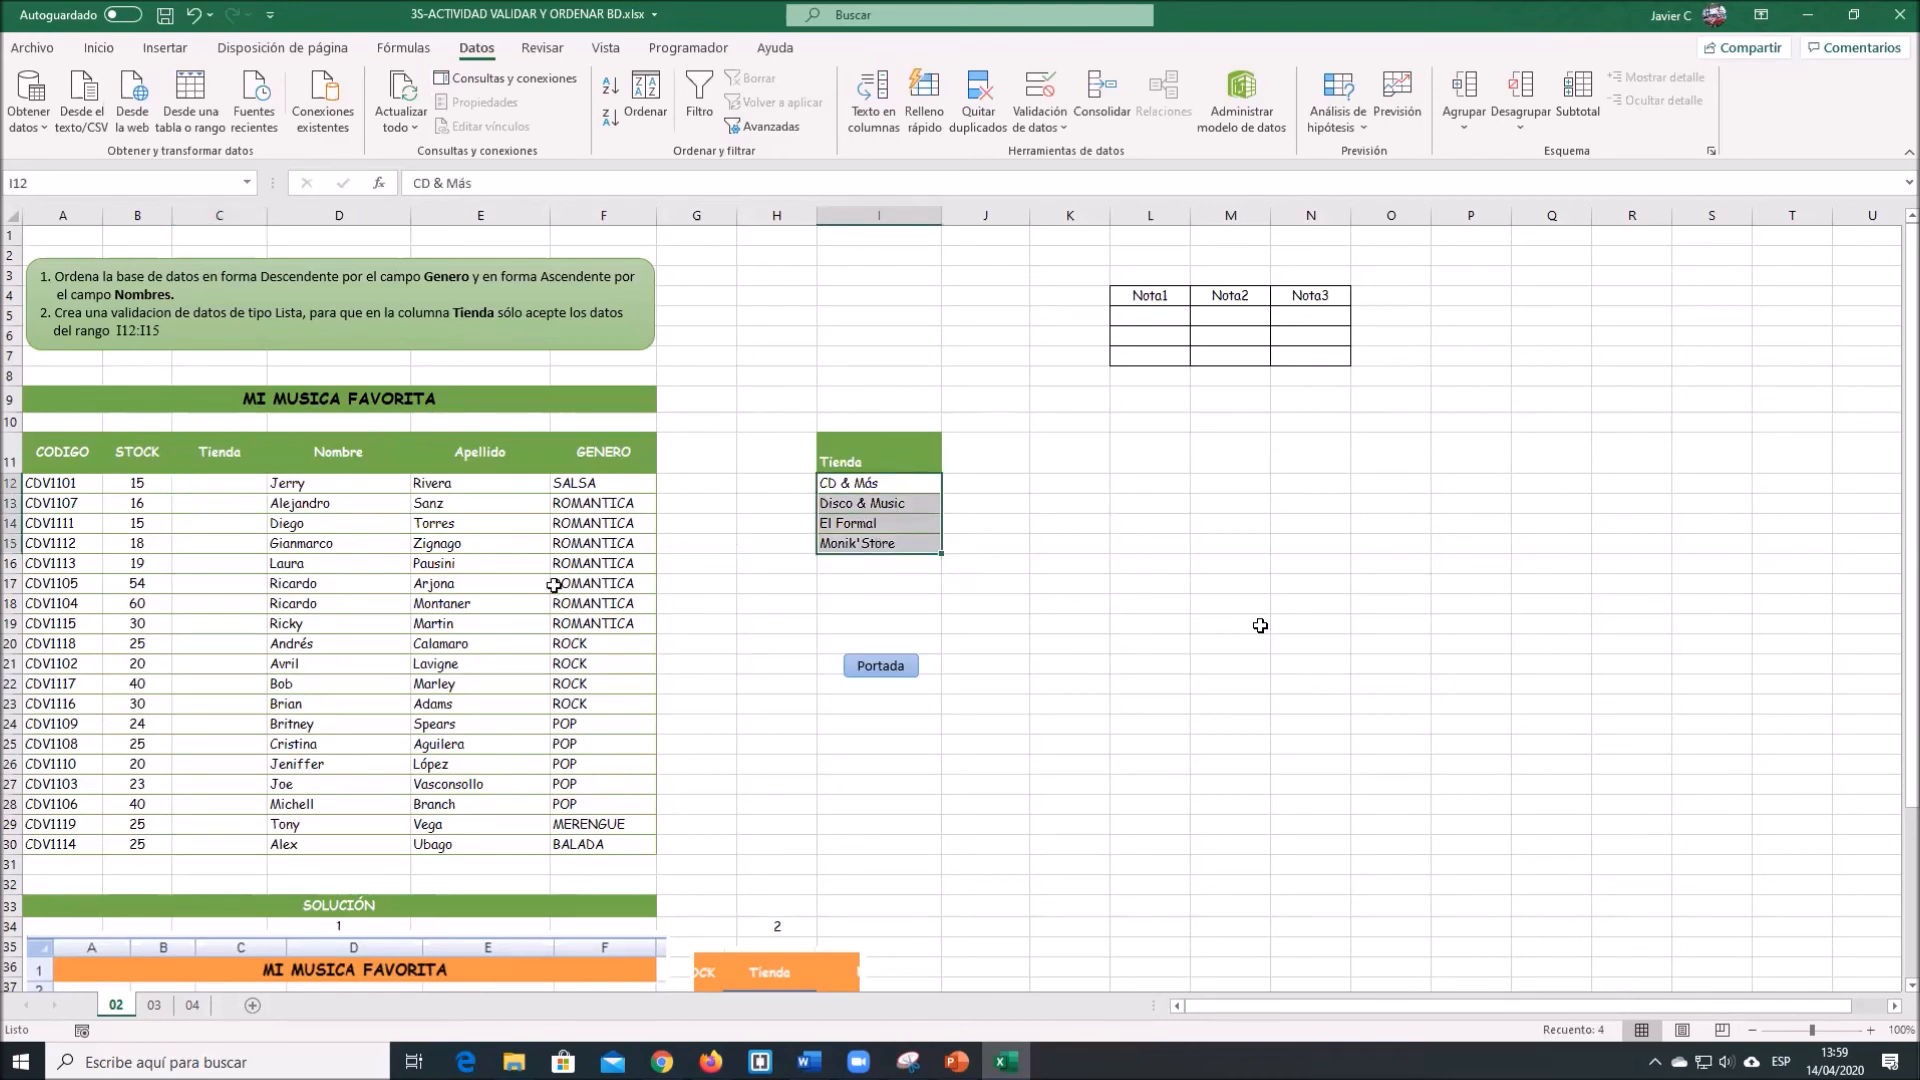
drag(229, 482, 206, 846)
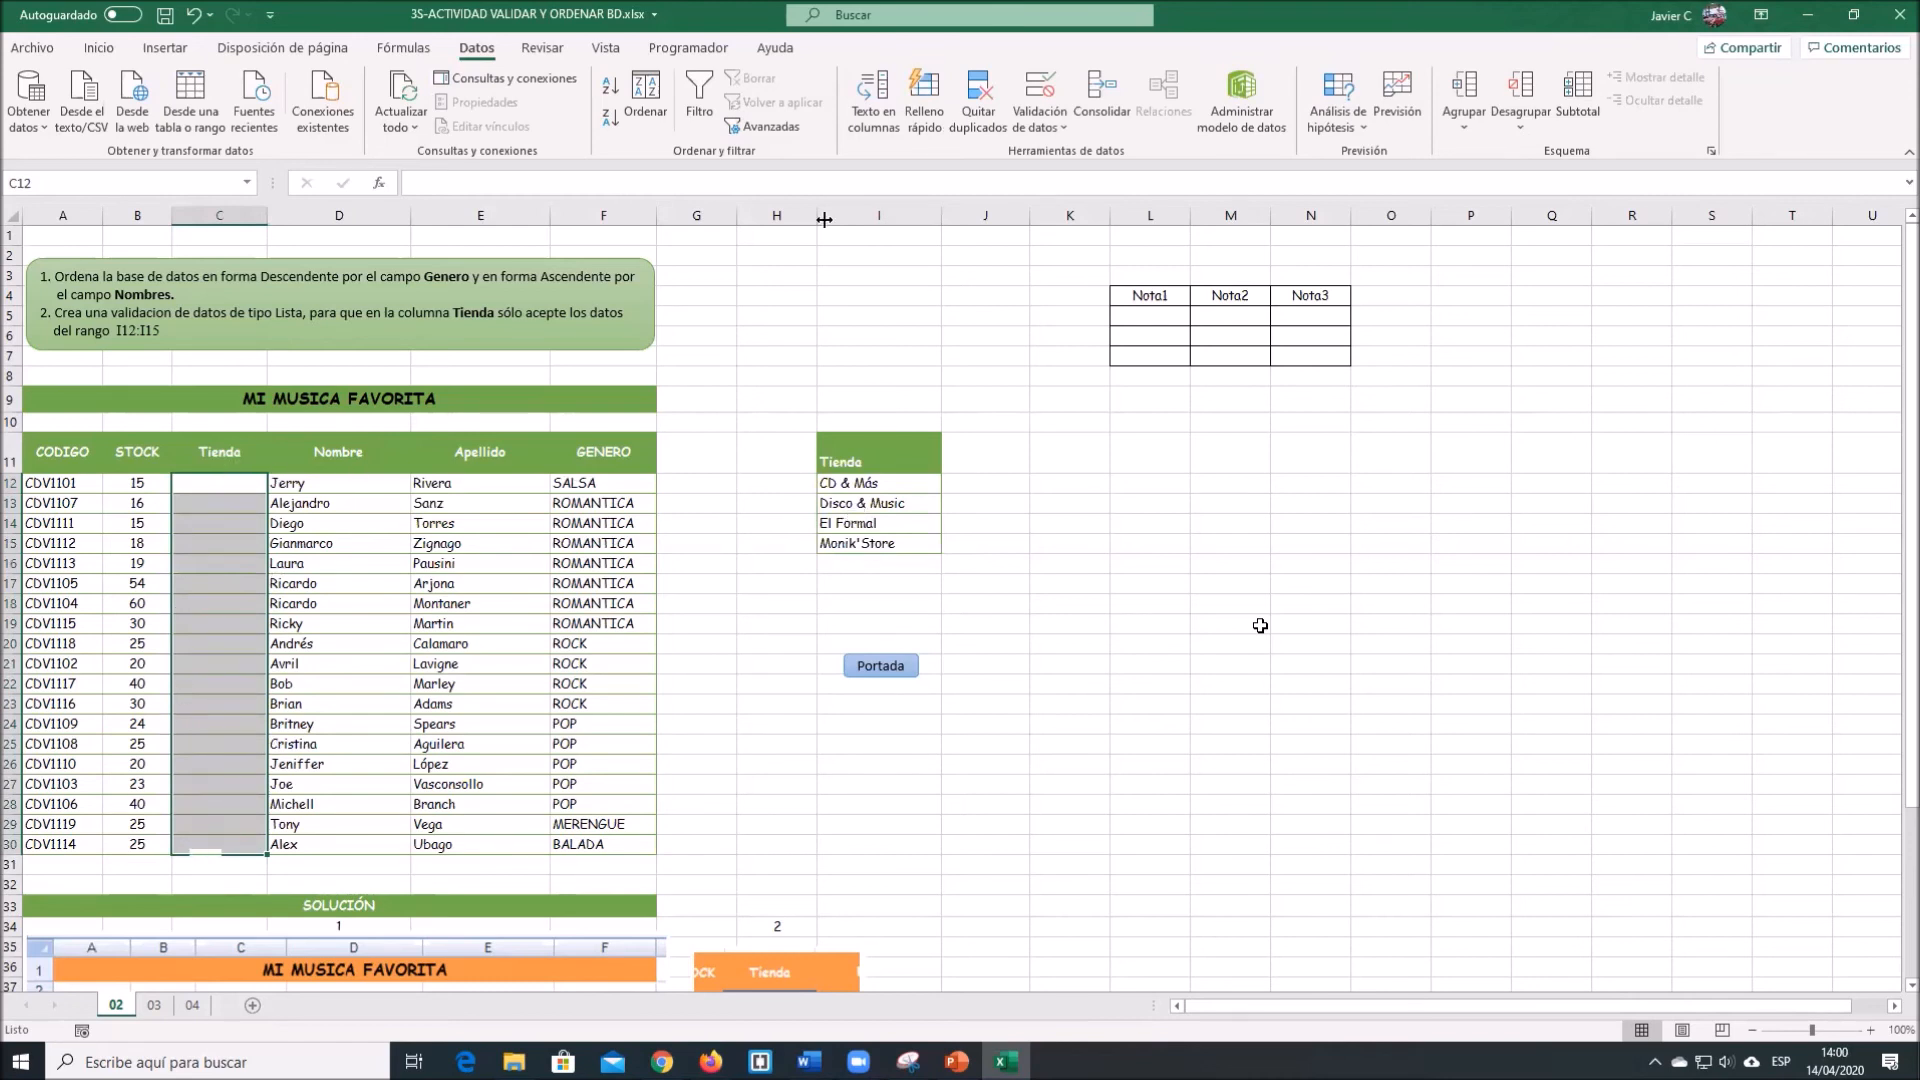
click(1025, 105)
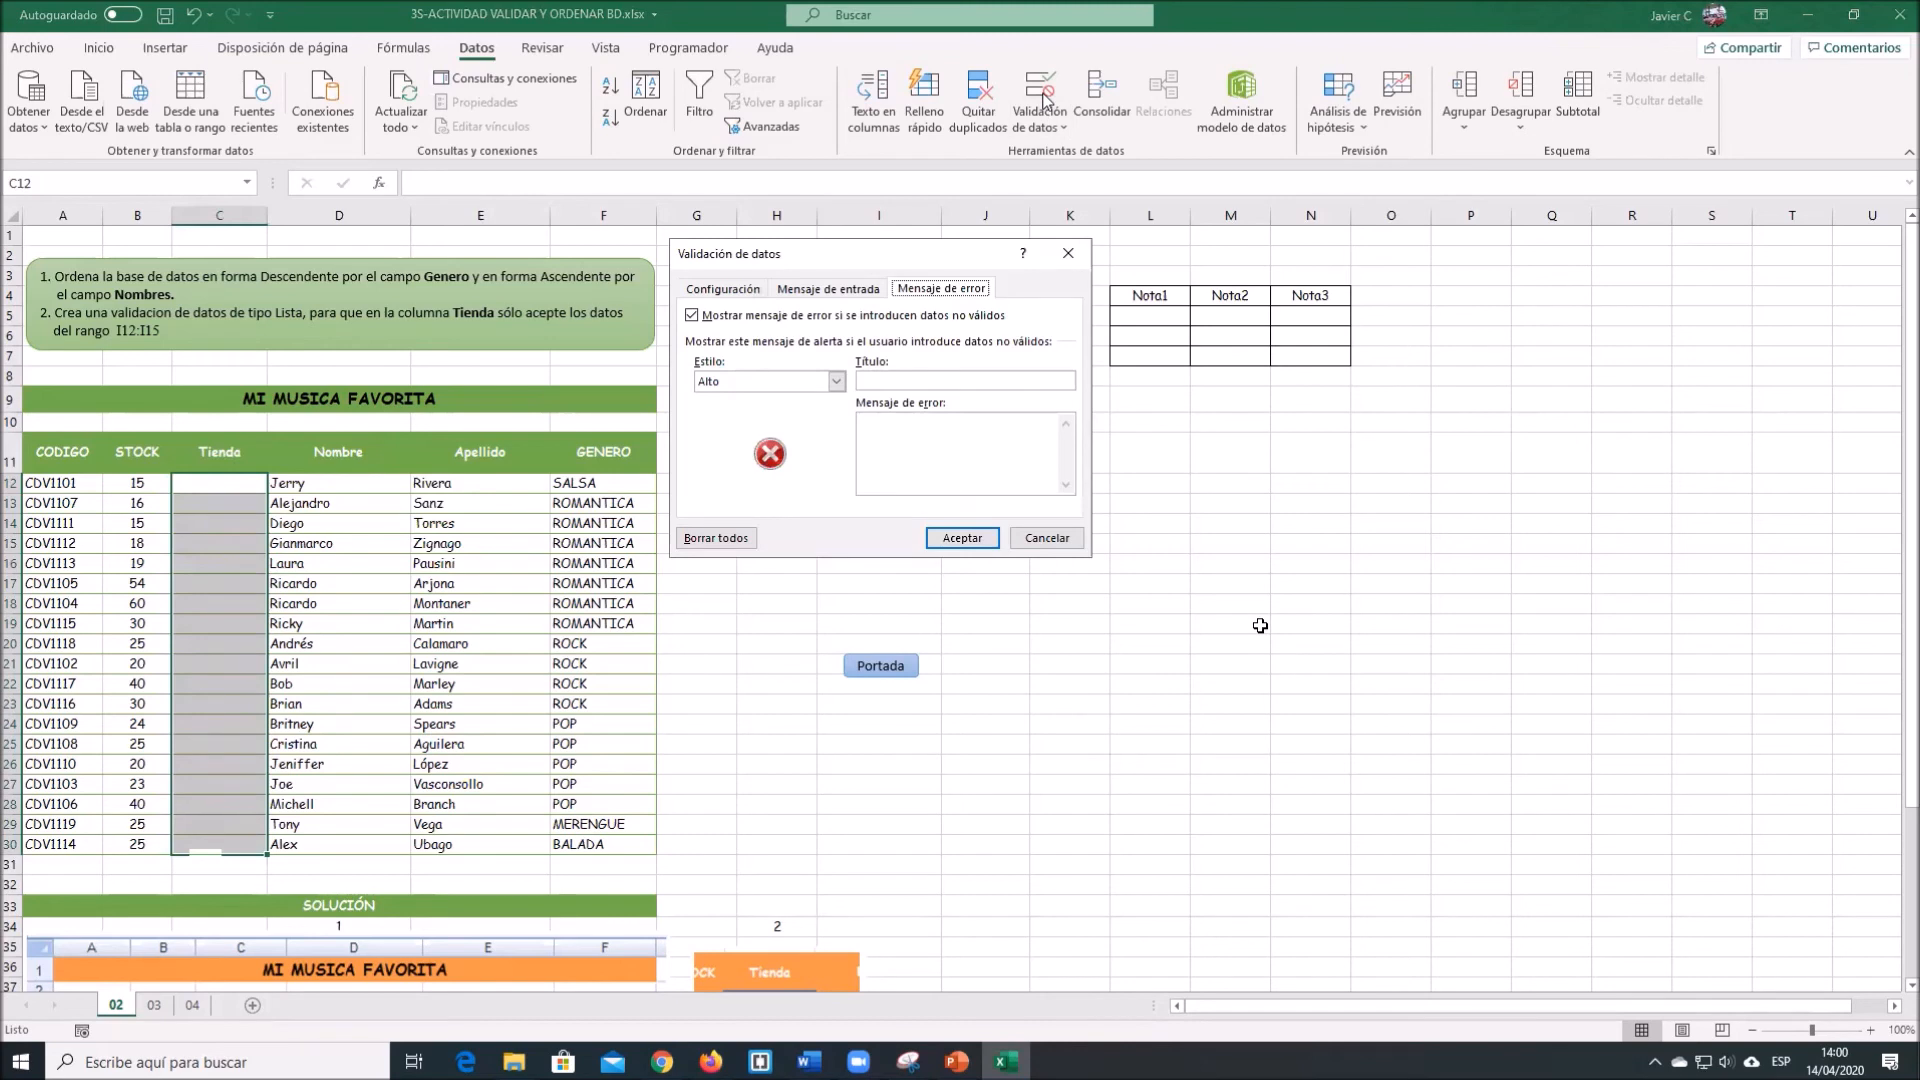
click(706, 292)
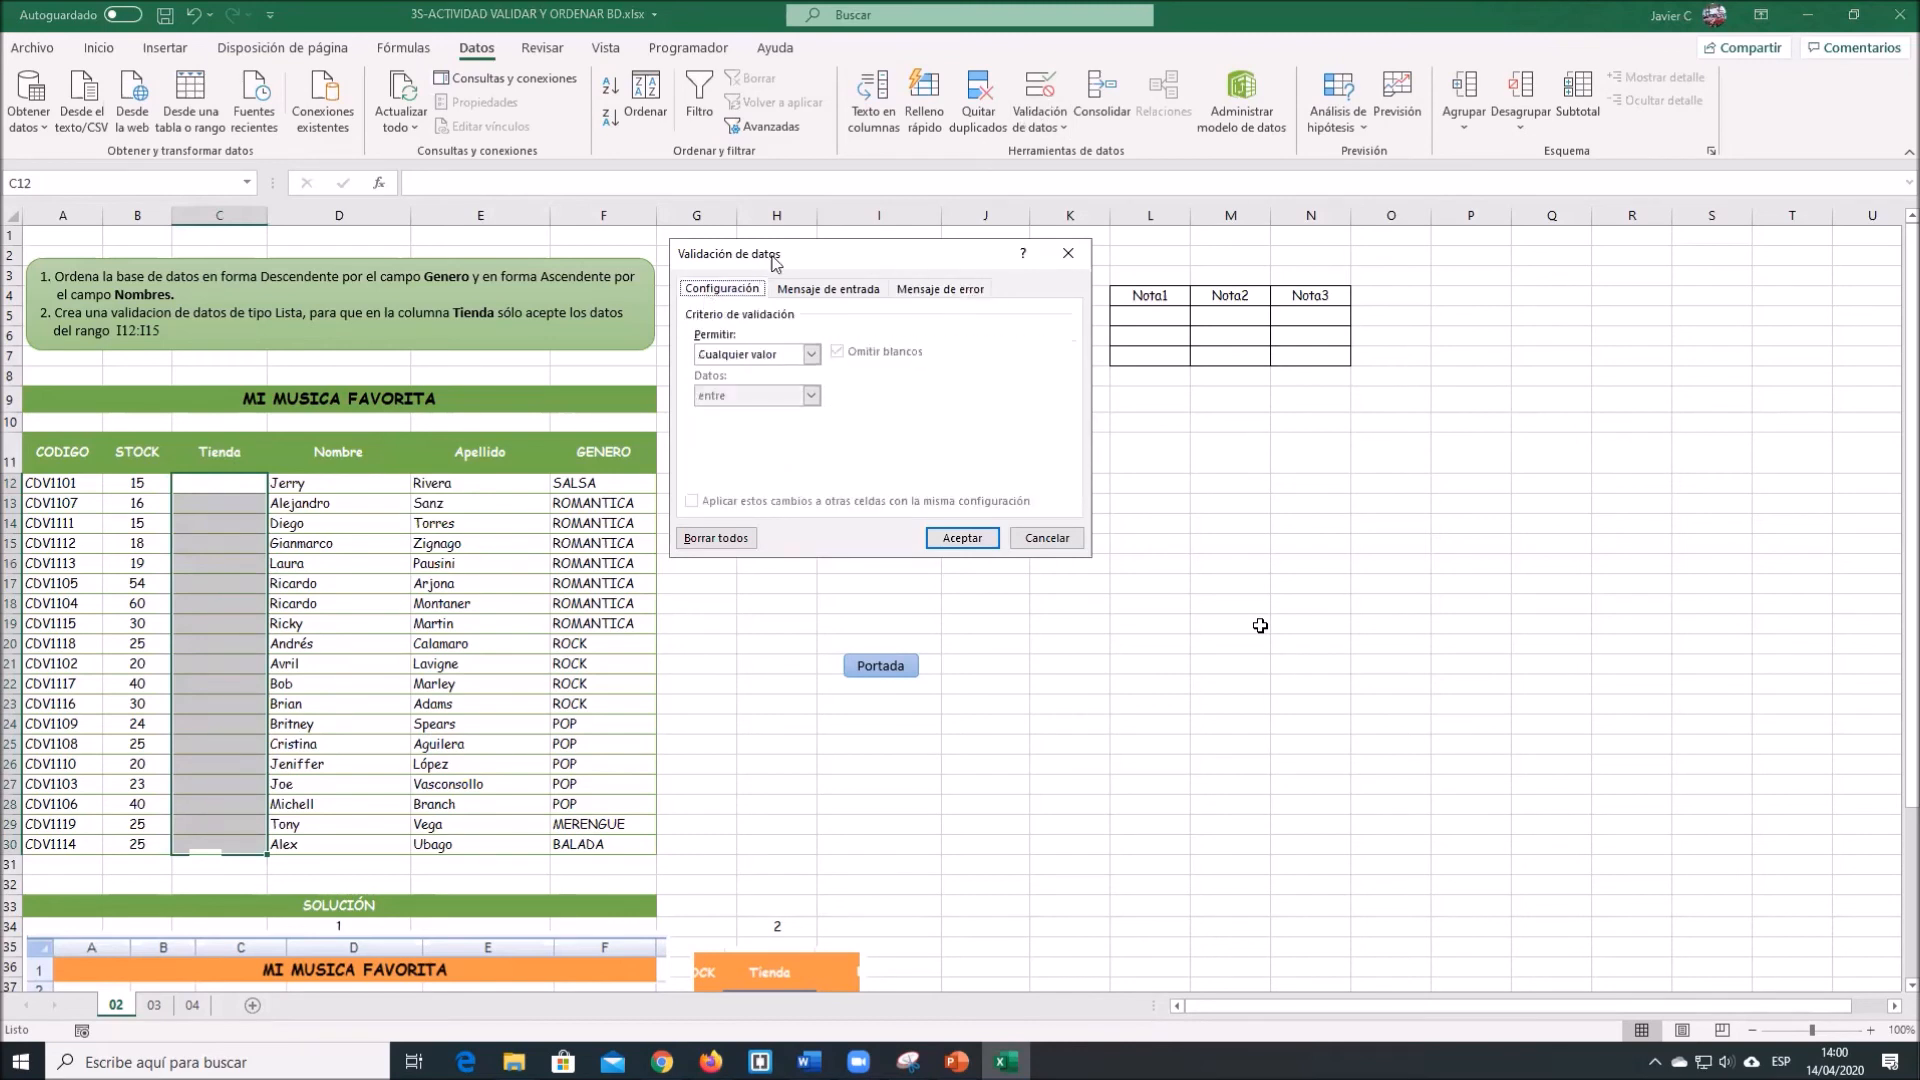
drag(772, 262, 1222, 331)
click(1245, 424)
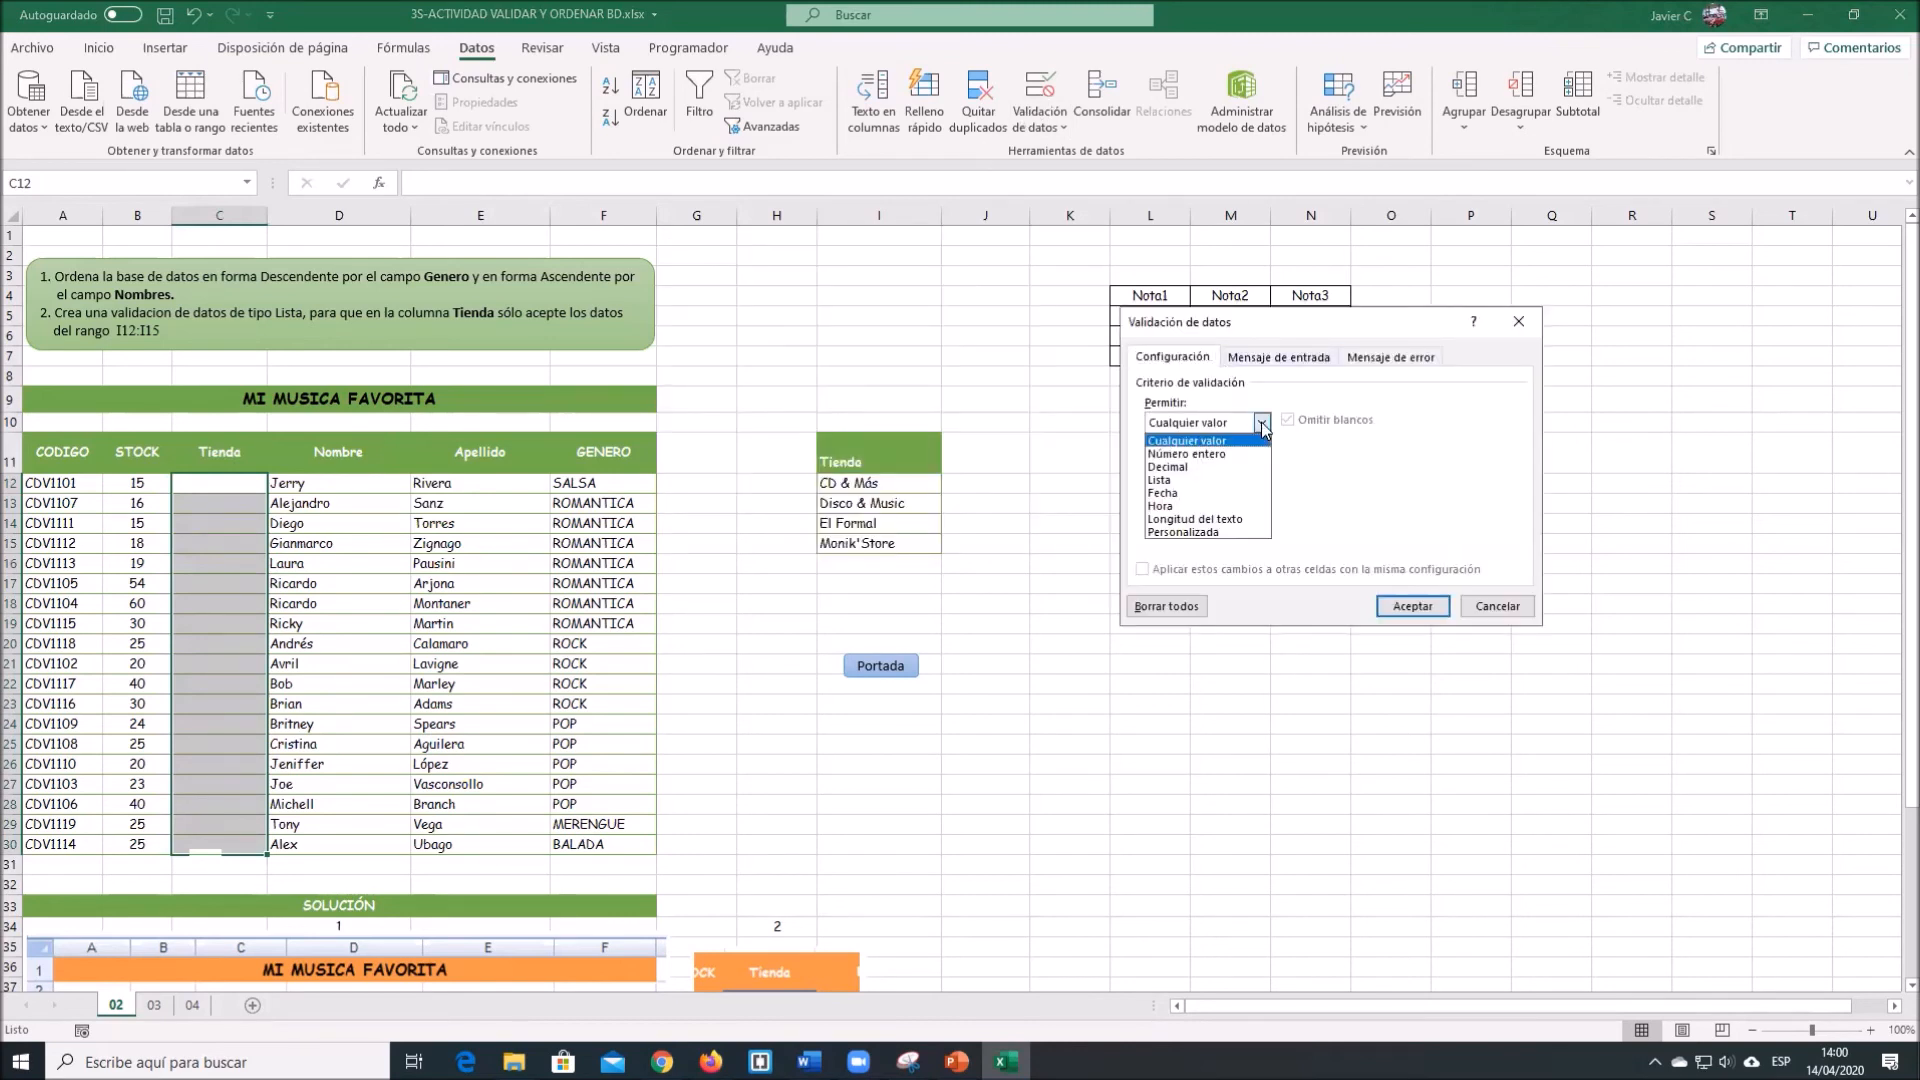
click(1197, 481)
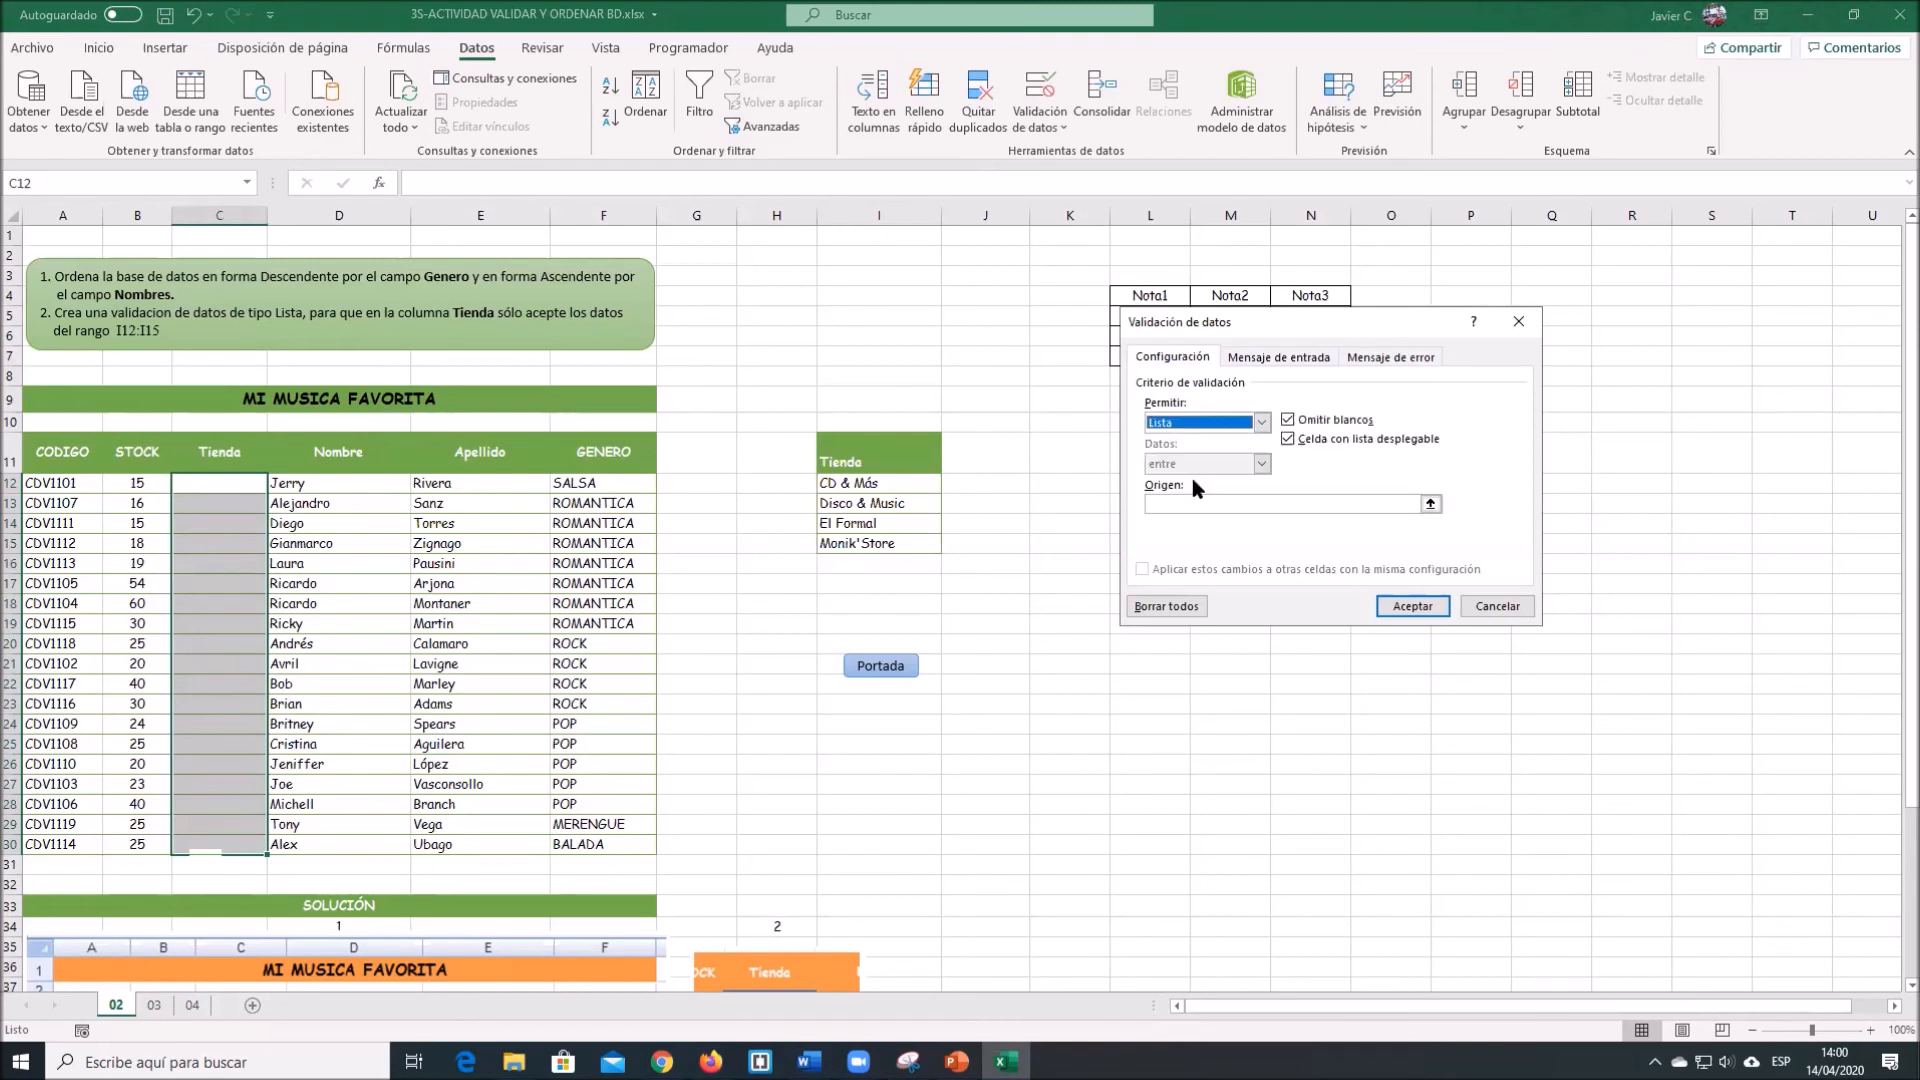
click(1172, 505)
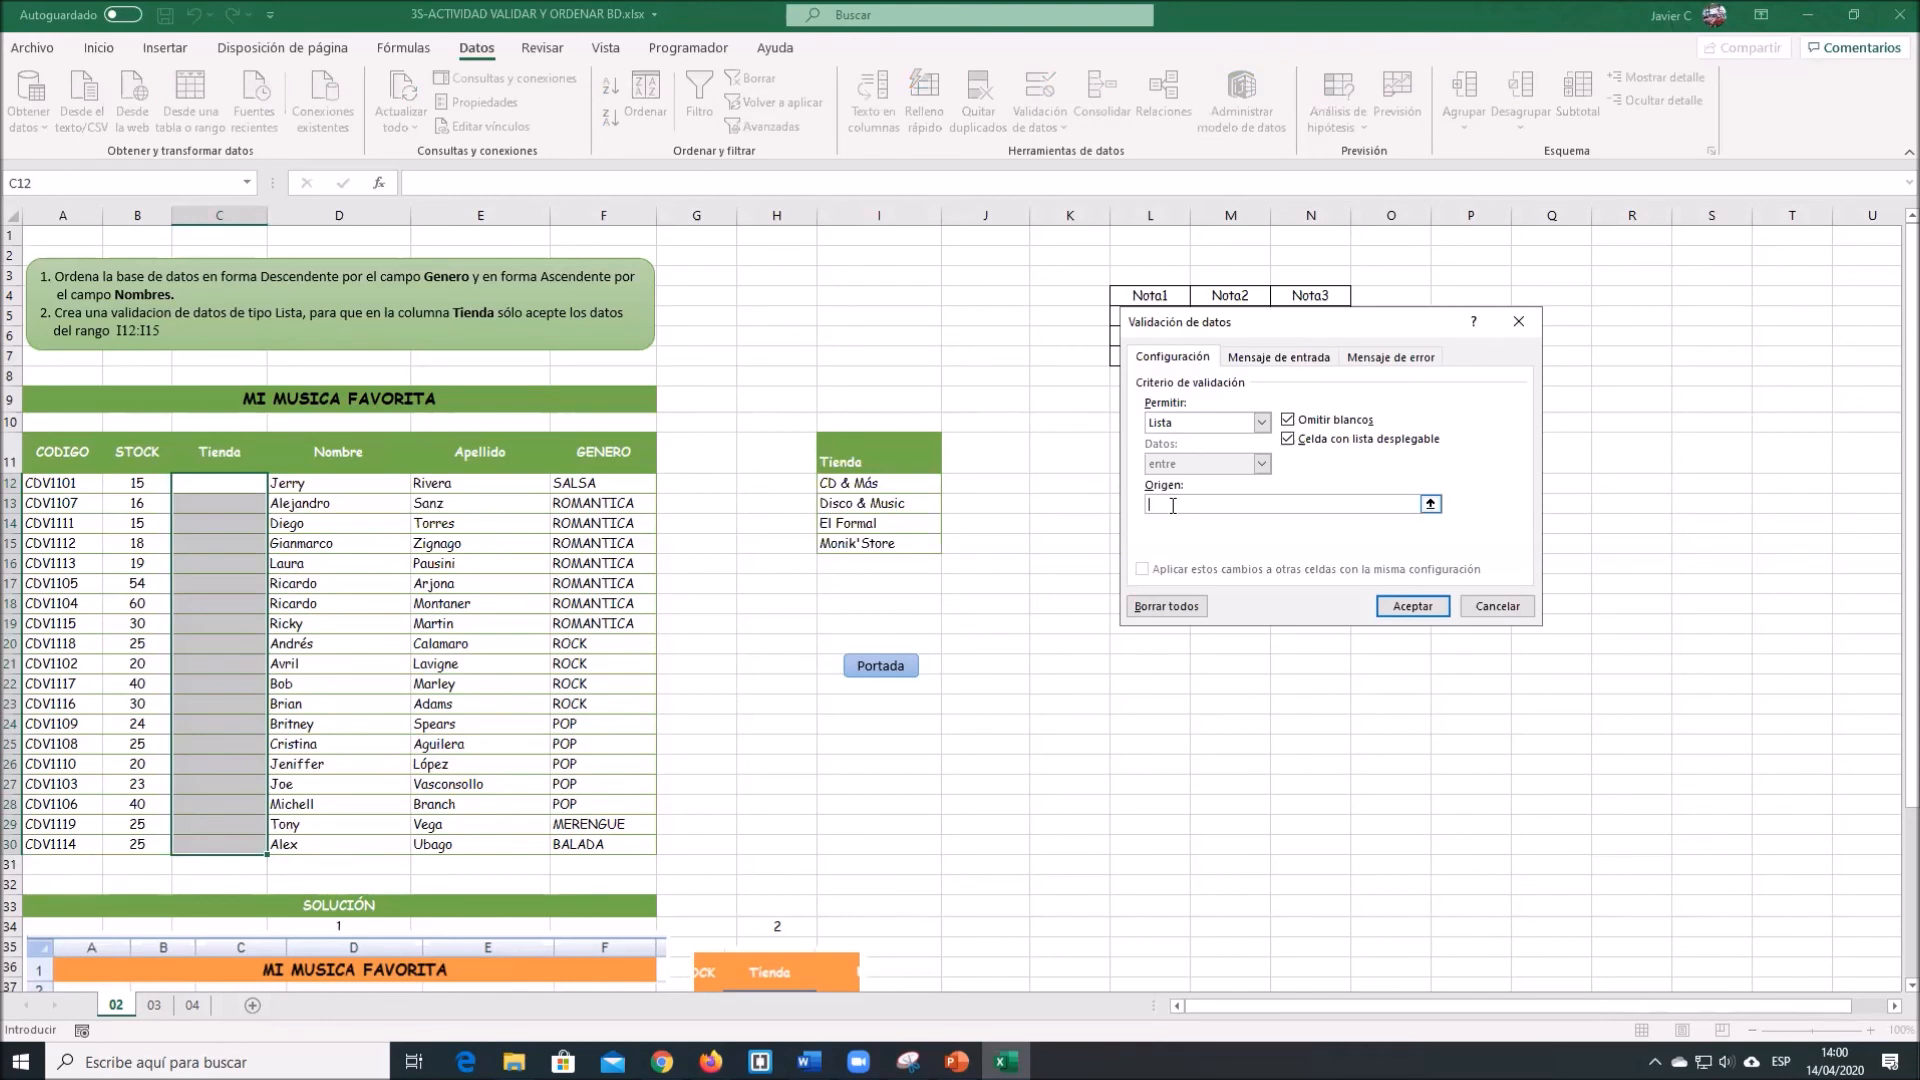
text(cd &)
drag(1178, 504, 1077, 489)
key(BackSpace)
Set the validation list's source to the store range I12:I15 and apply the rule.
drag(903, 485, 897, 541)
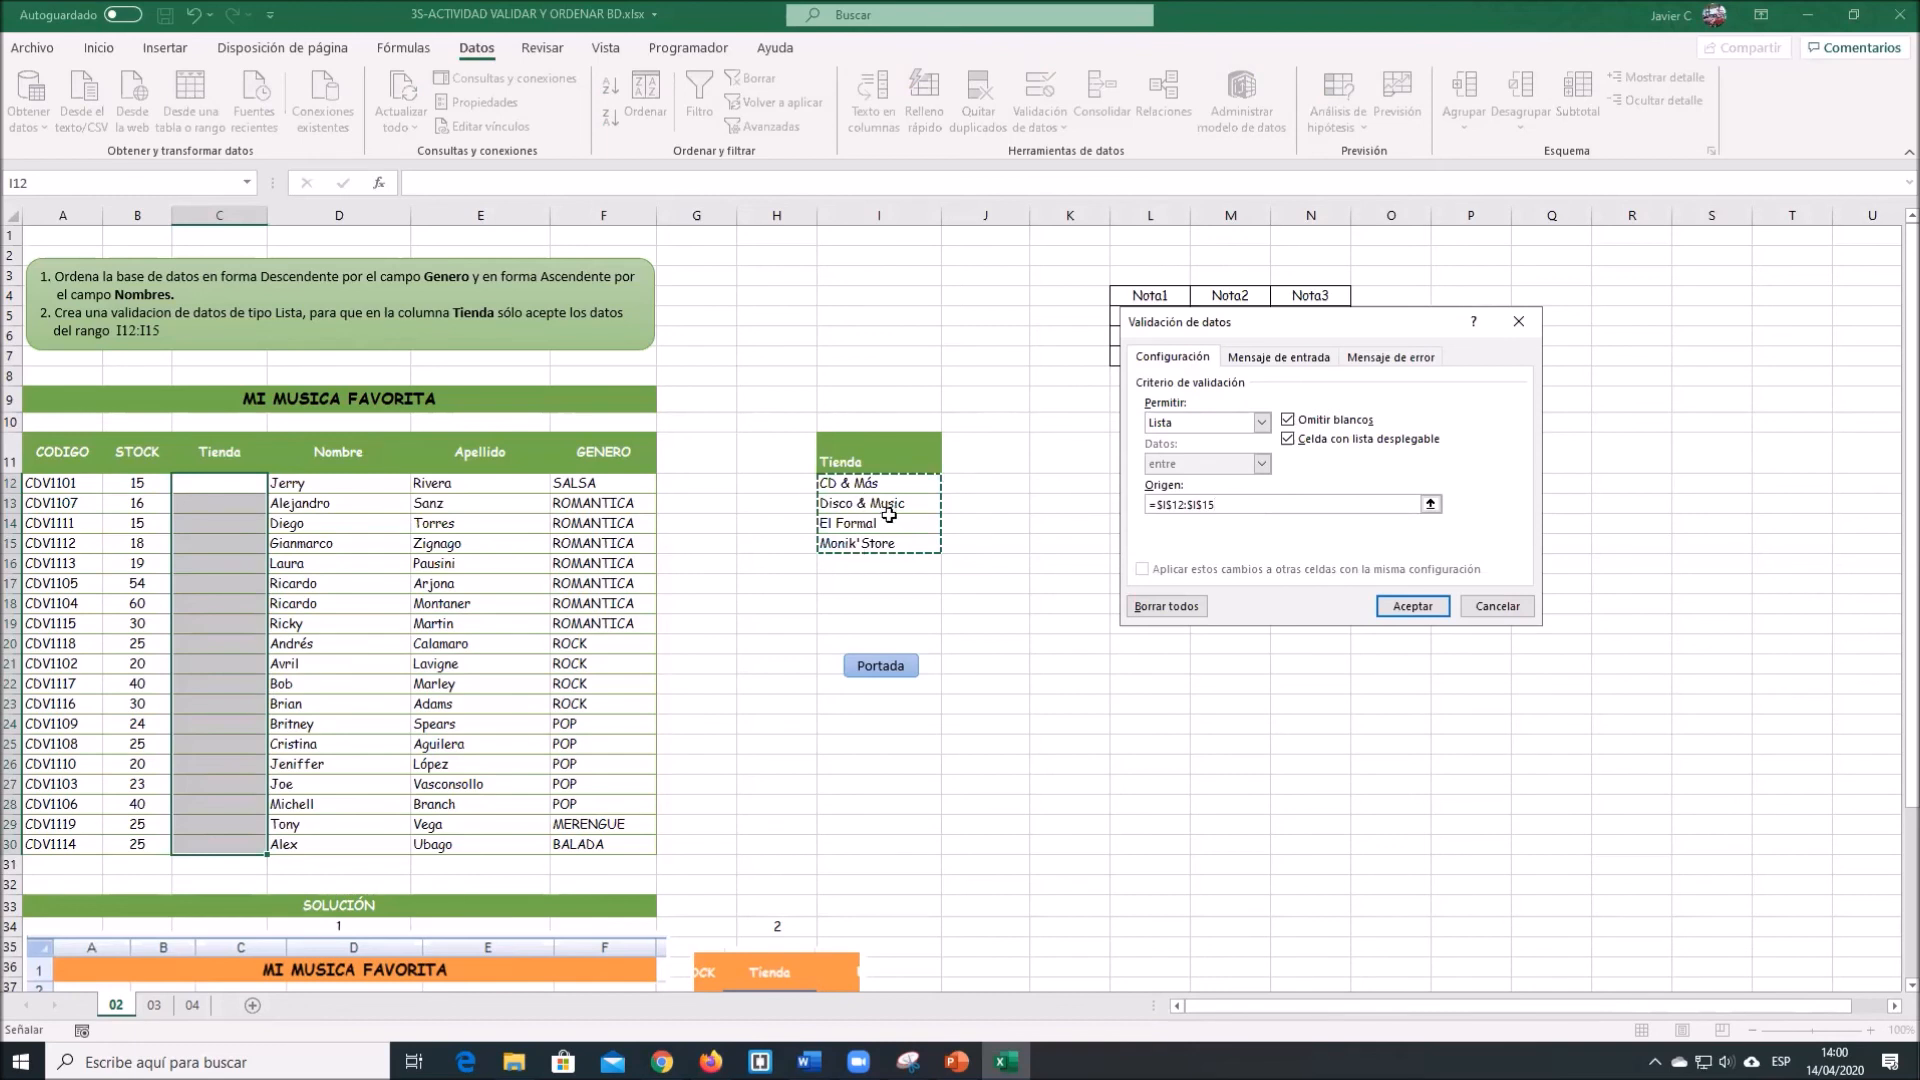
click(1420, 608)
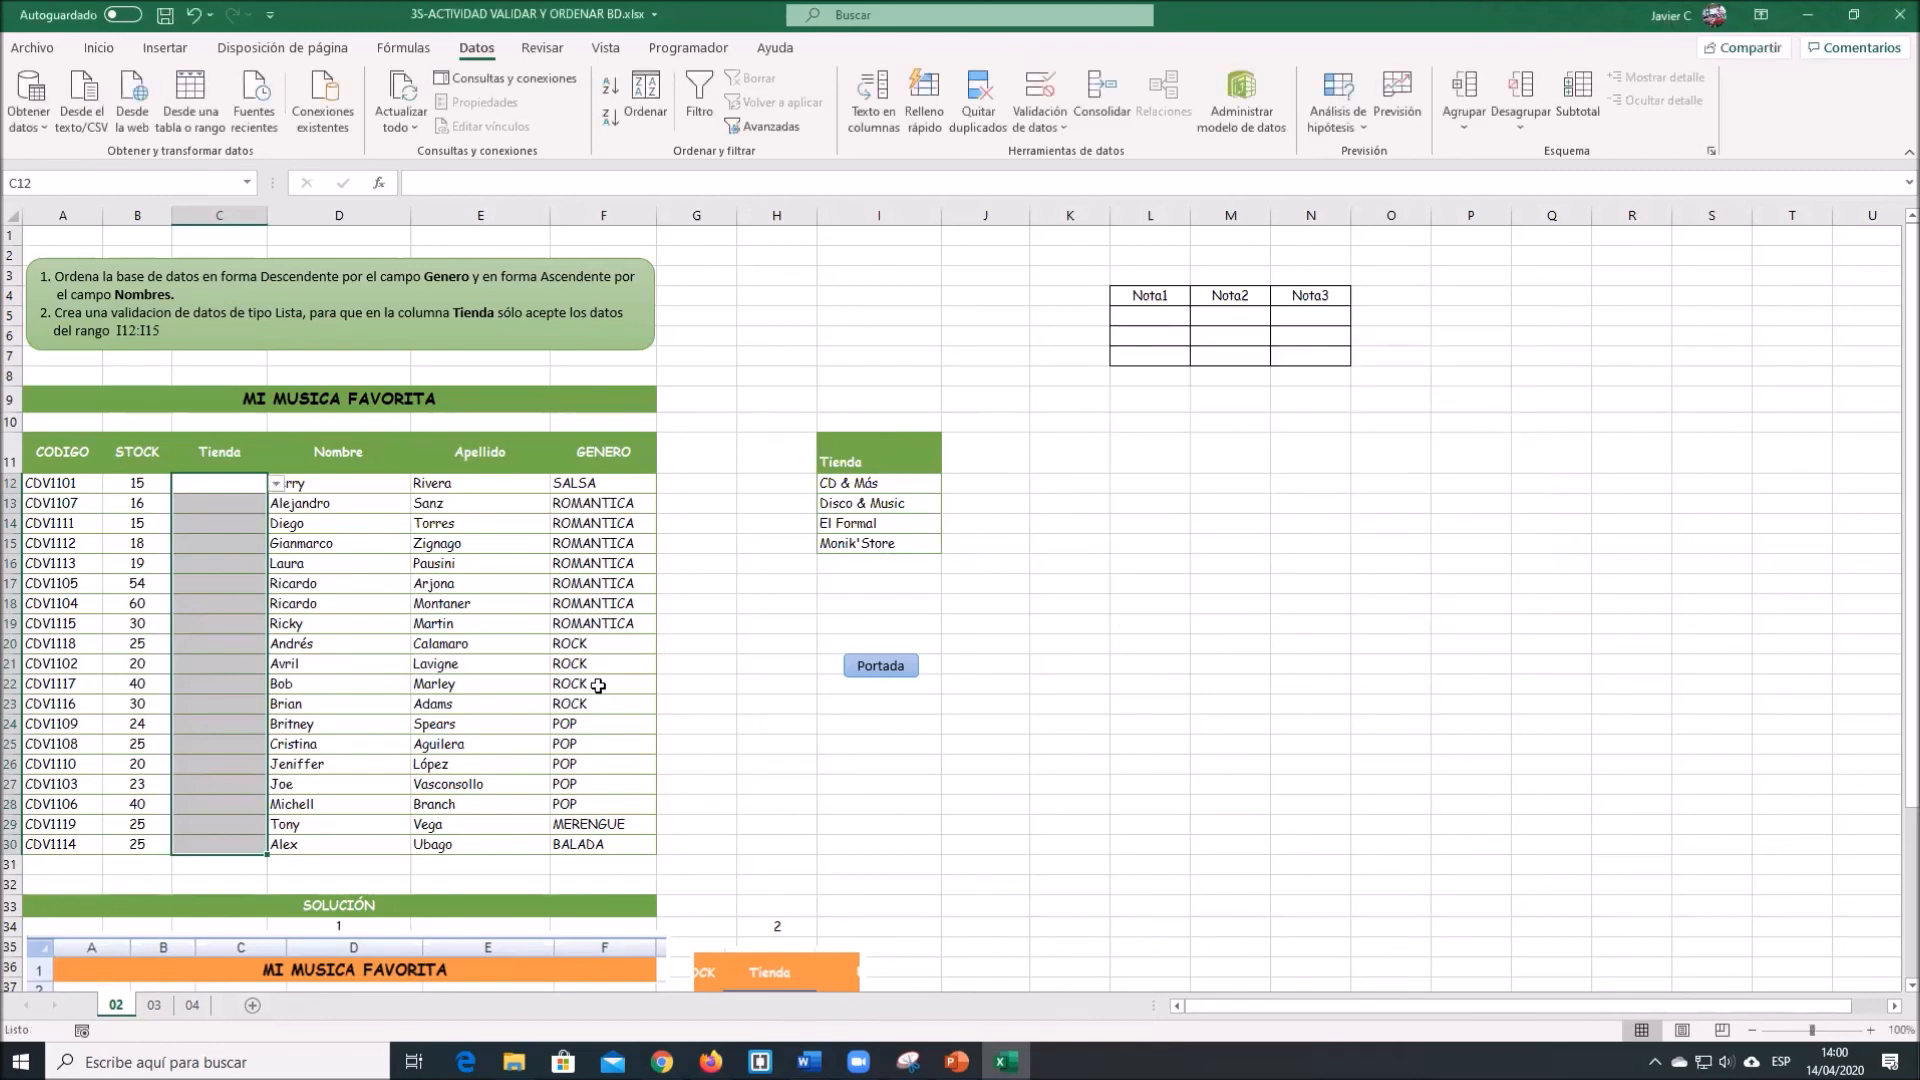
Choose CD & Más from the validation list for Tienda cells C12 and C13.
click(219, 486)
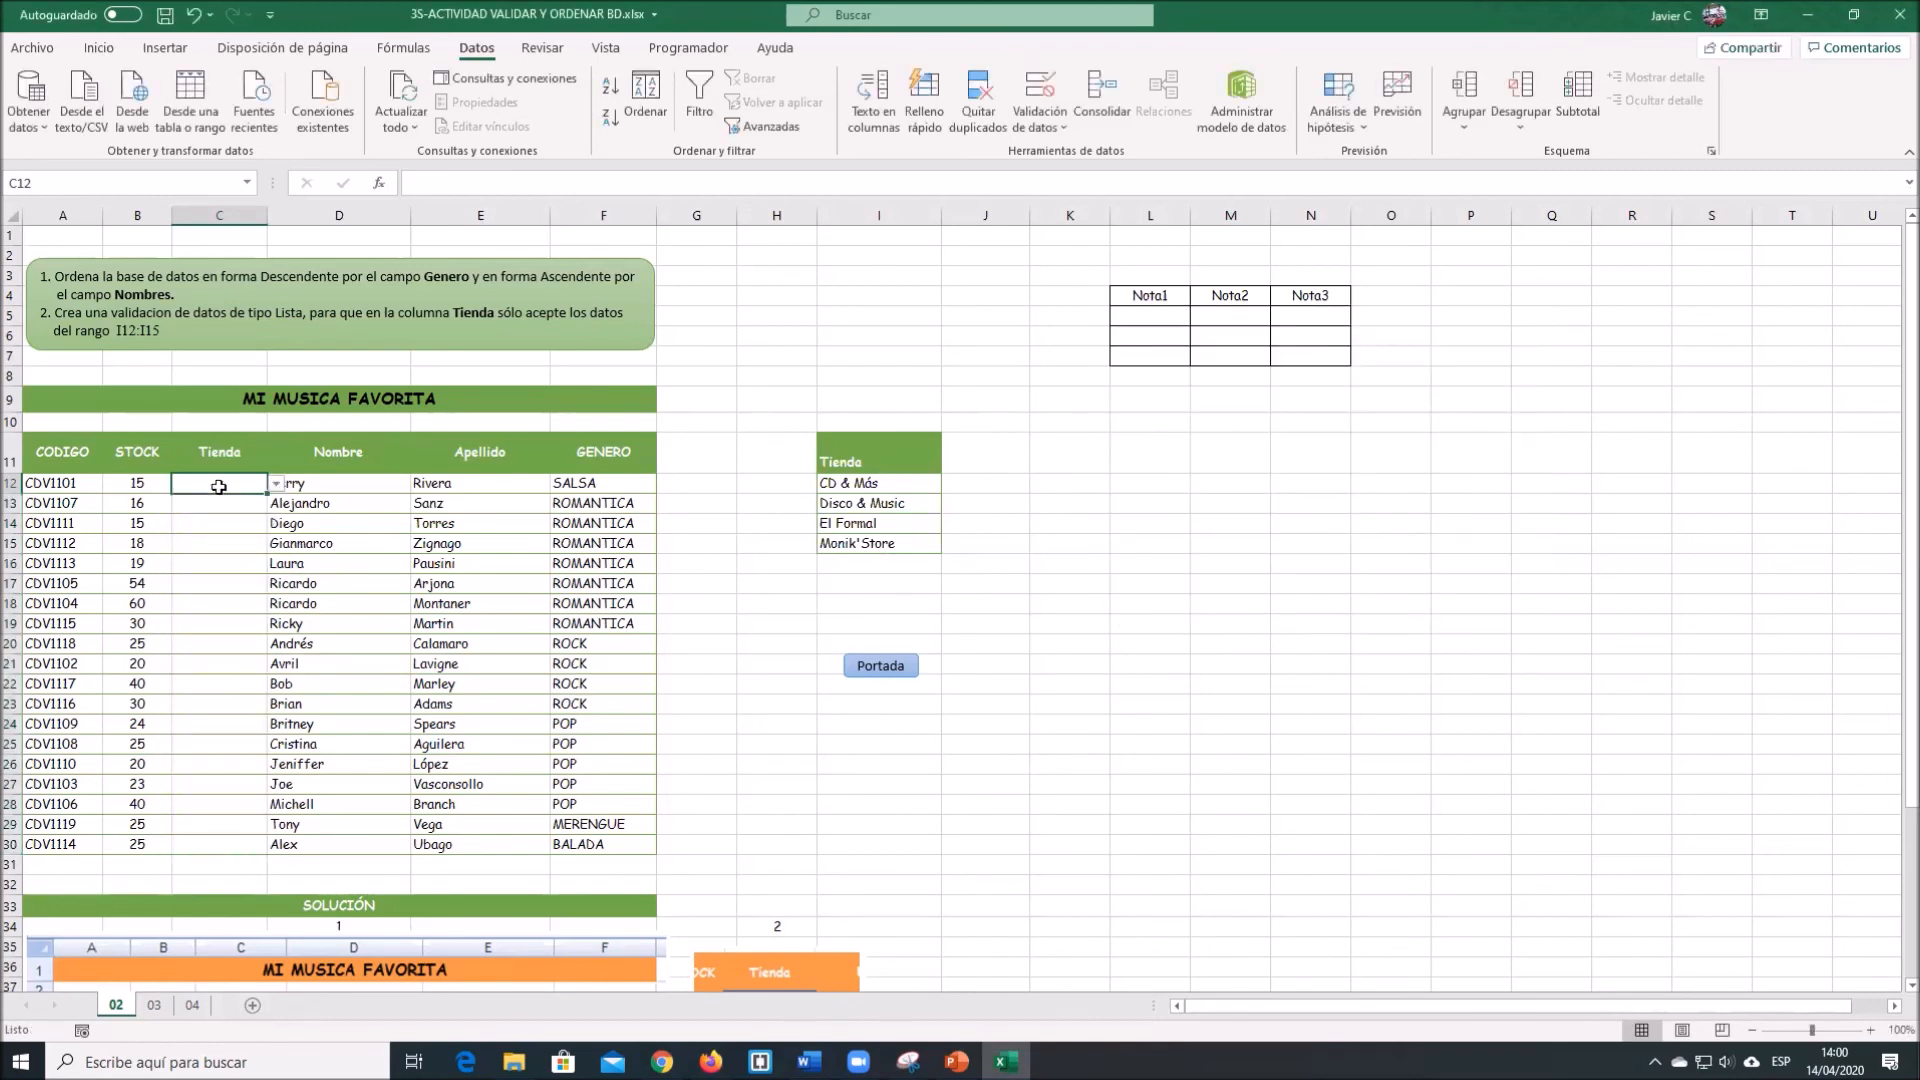
click(276, 484)
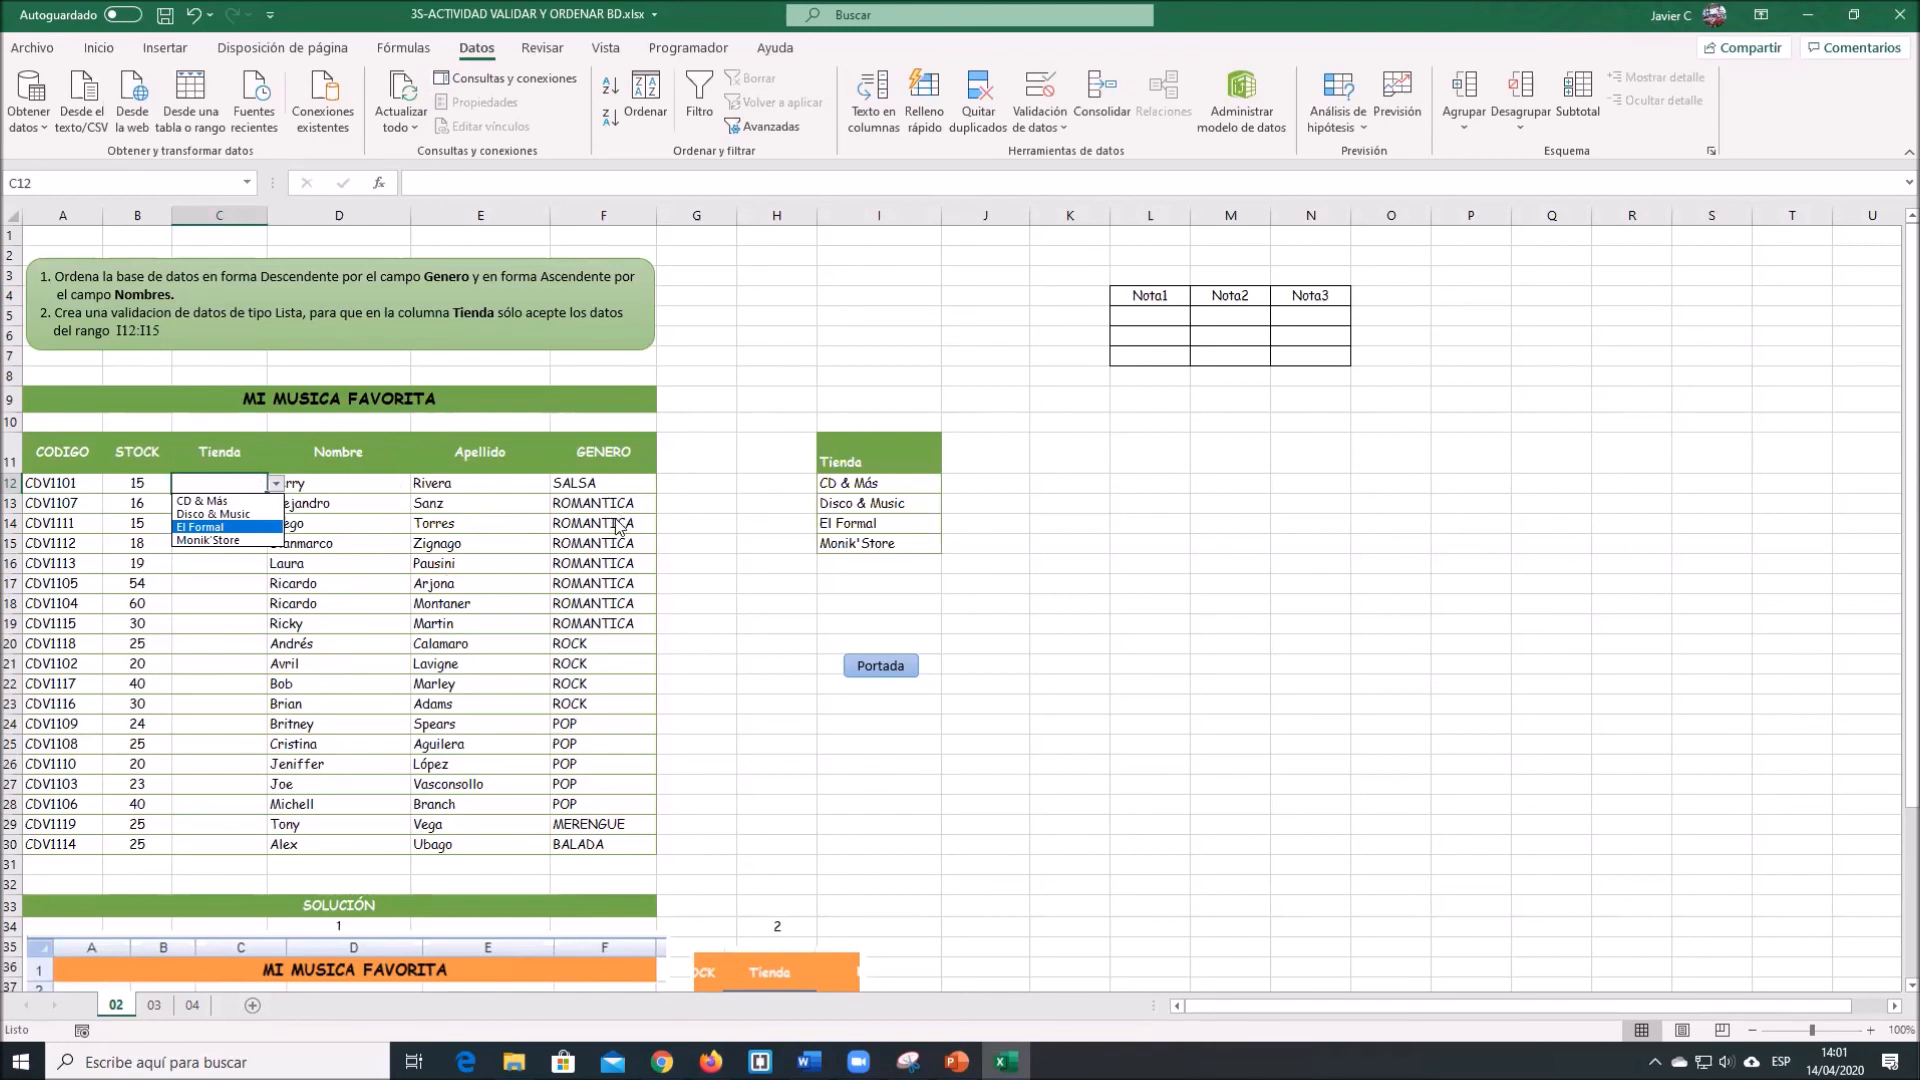
click(205, 501)
click(210, 503)
click(276, 503)
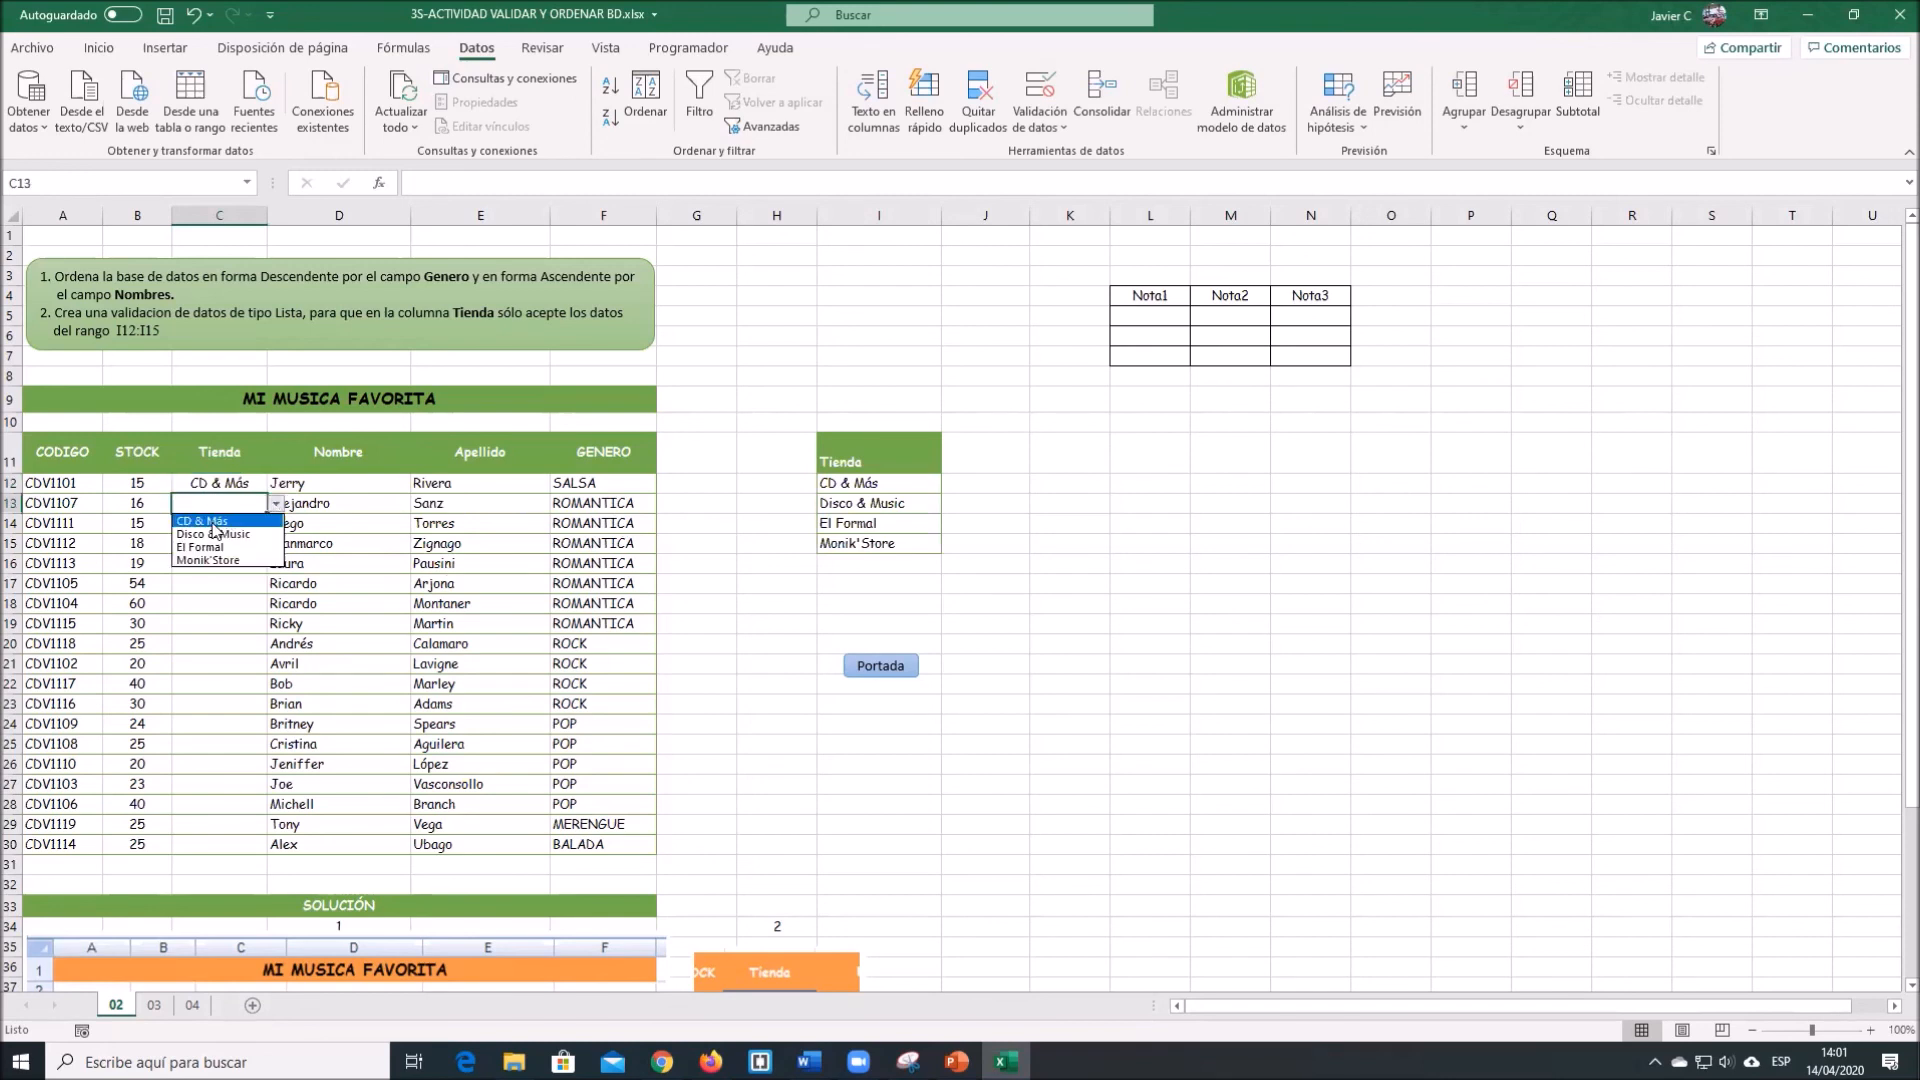
click(210, 521)
Choose Disco & Music for Tienda cell C14 and Monik'Store for C15 from the validation list.
click(255, 524)
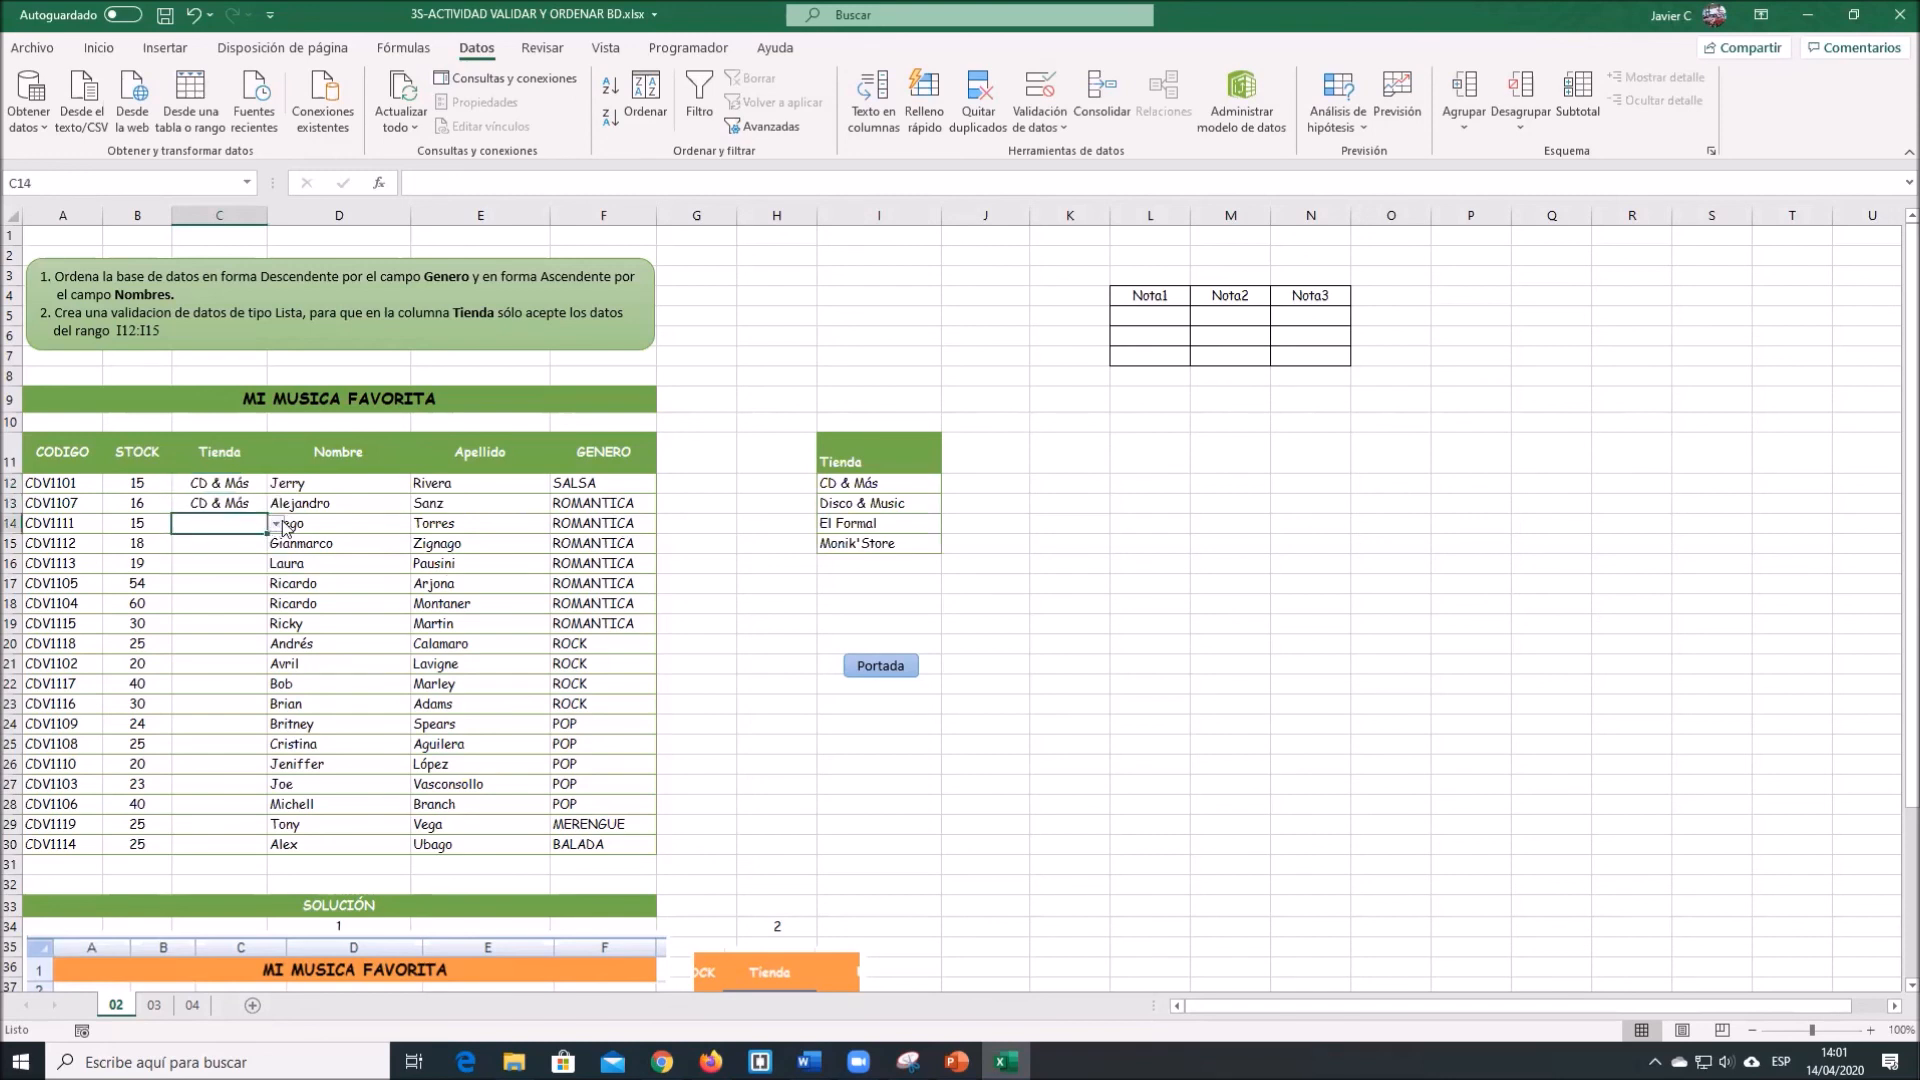
click(277, 524)
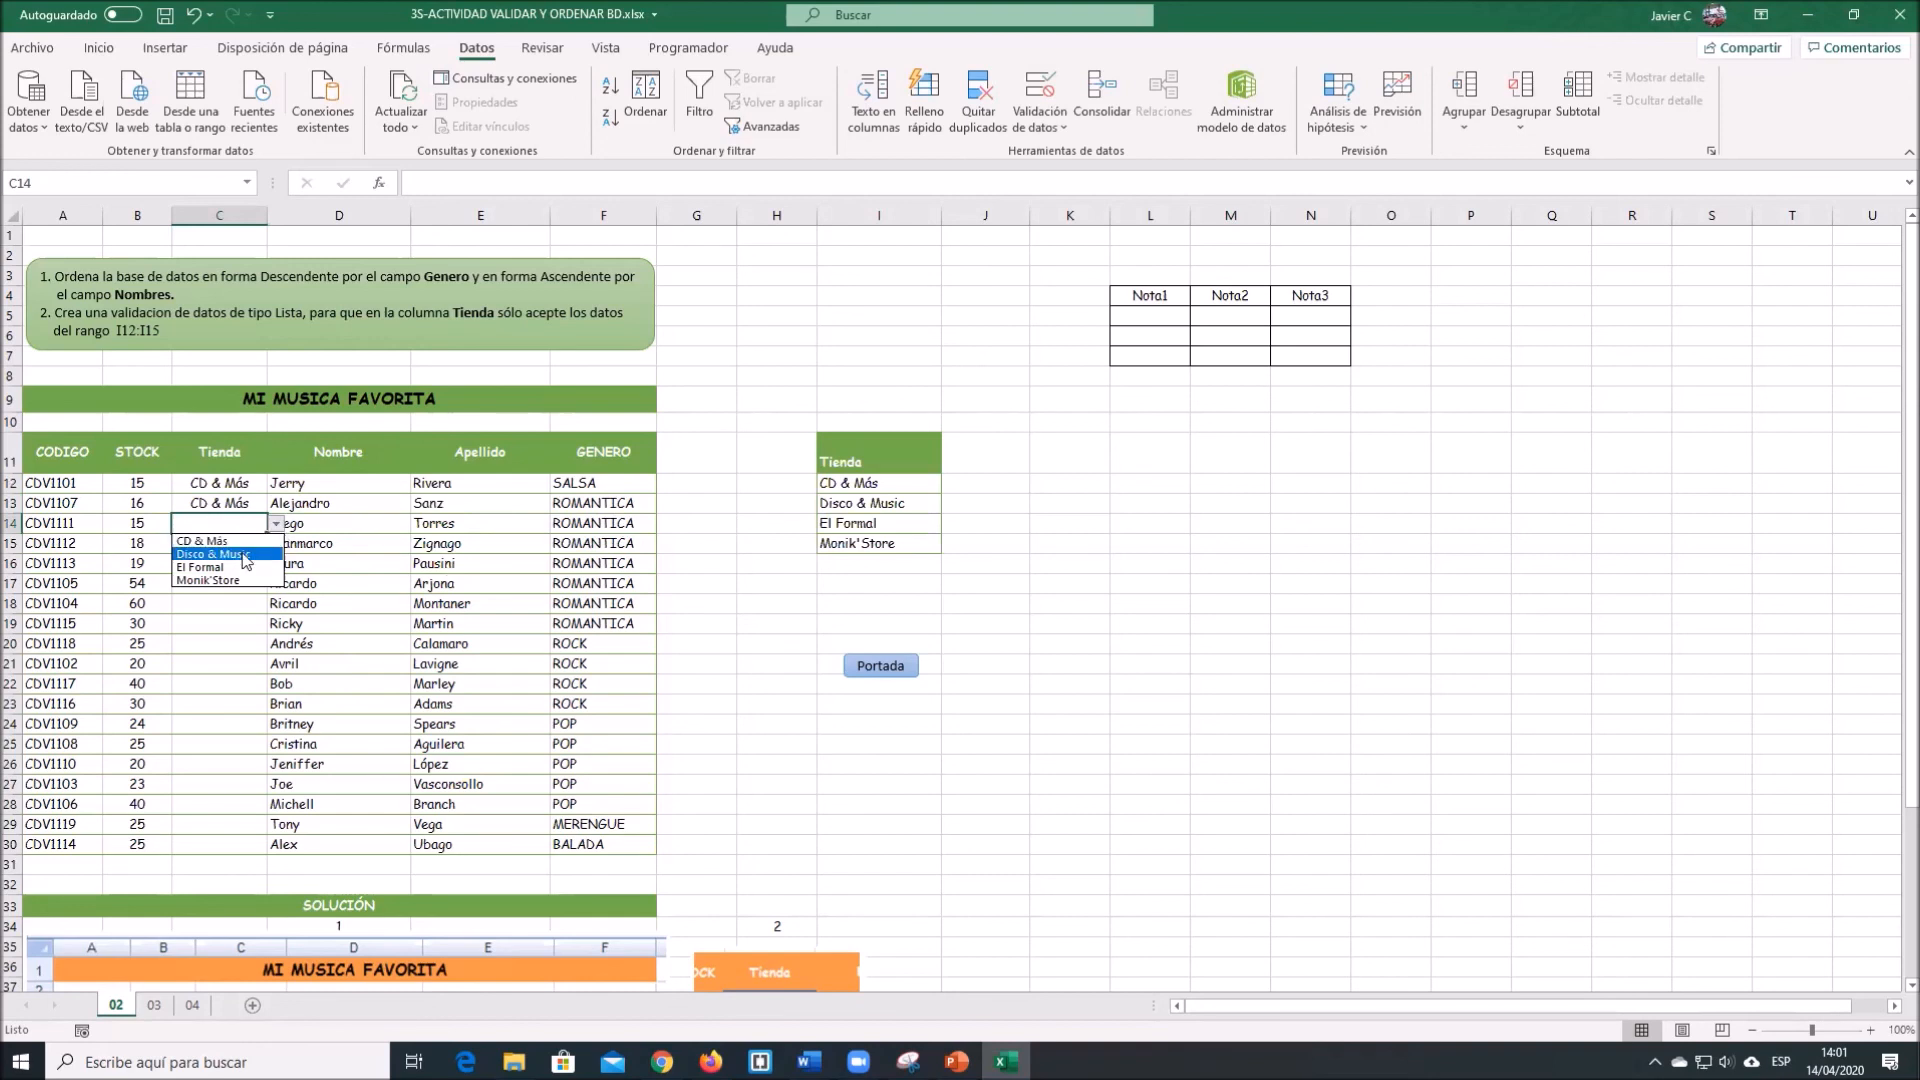
click(260, 556)
click(265, 548)
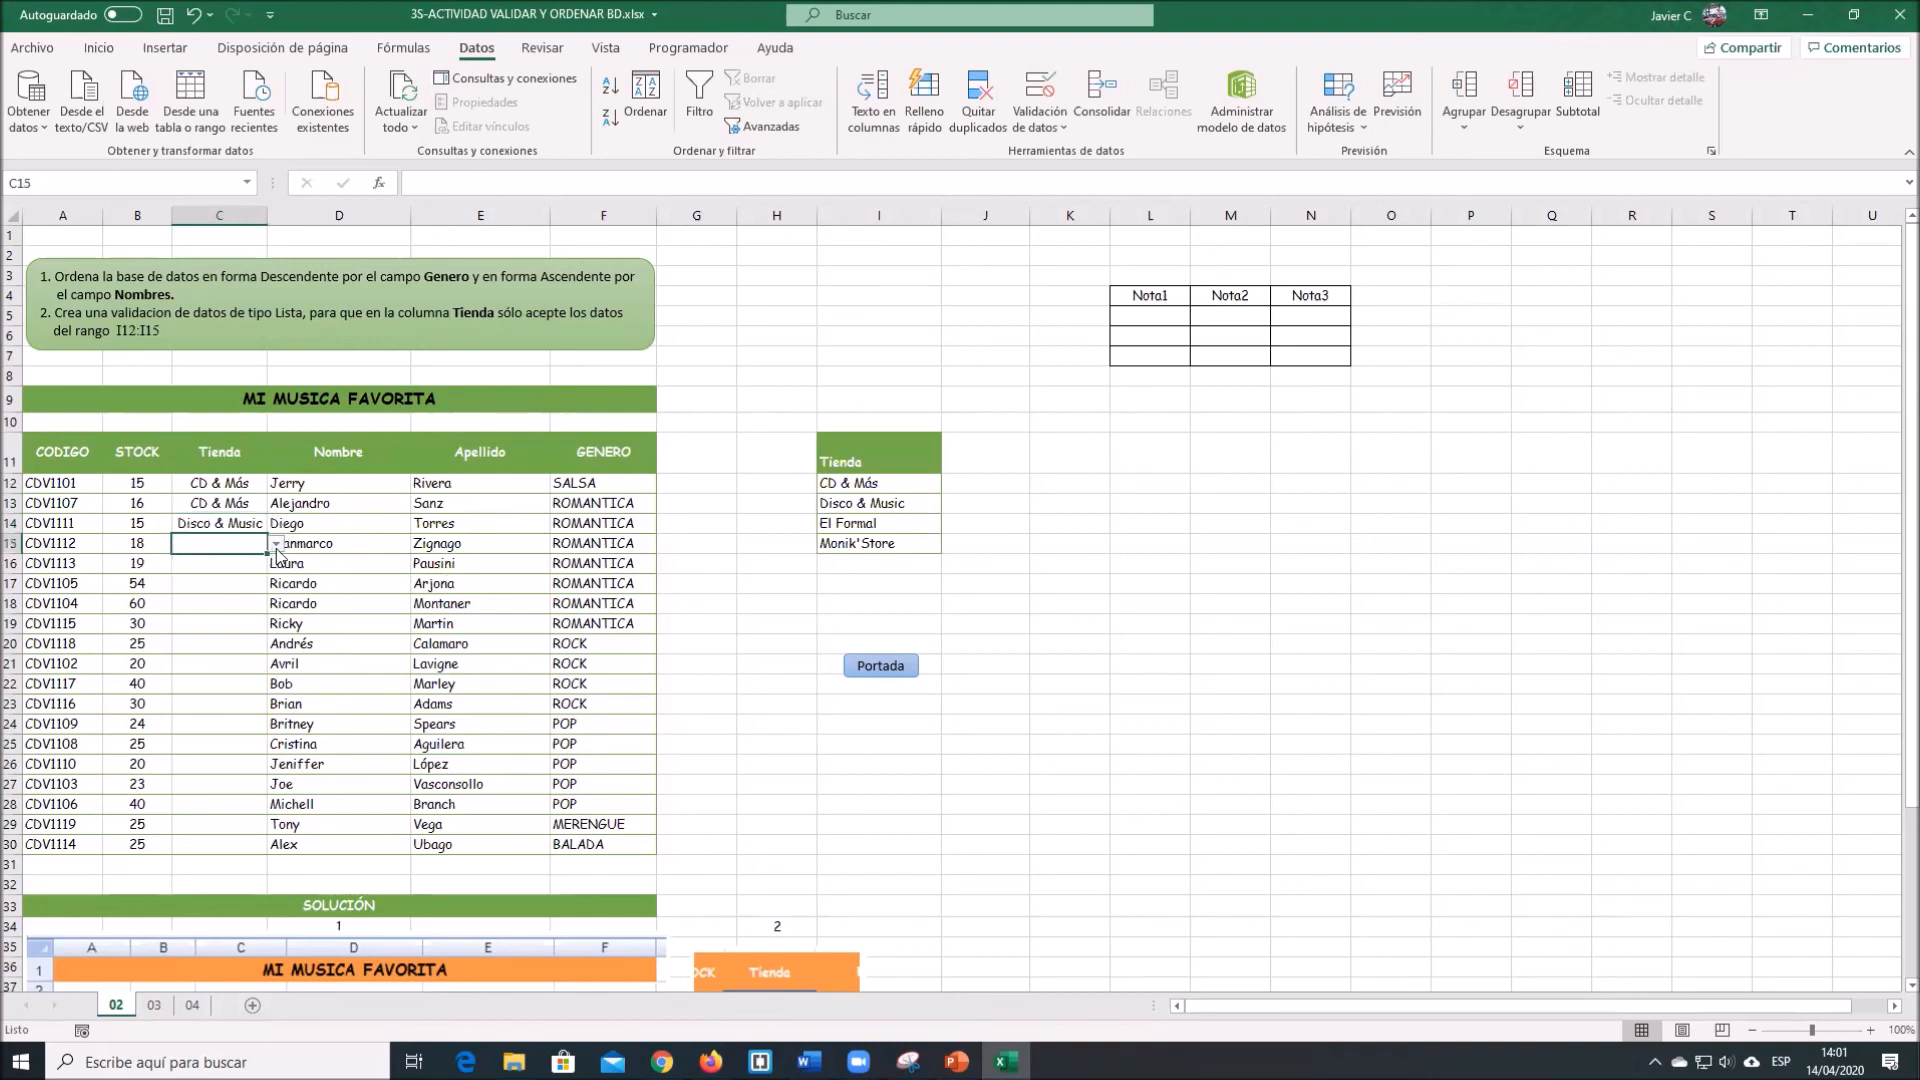
click(276, 544)
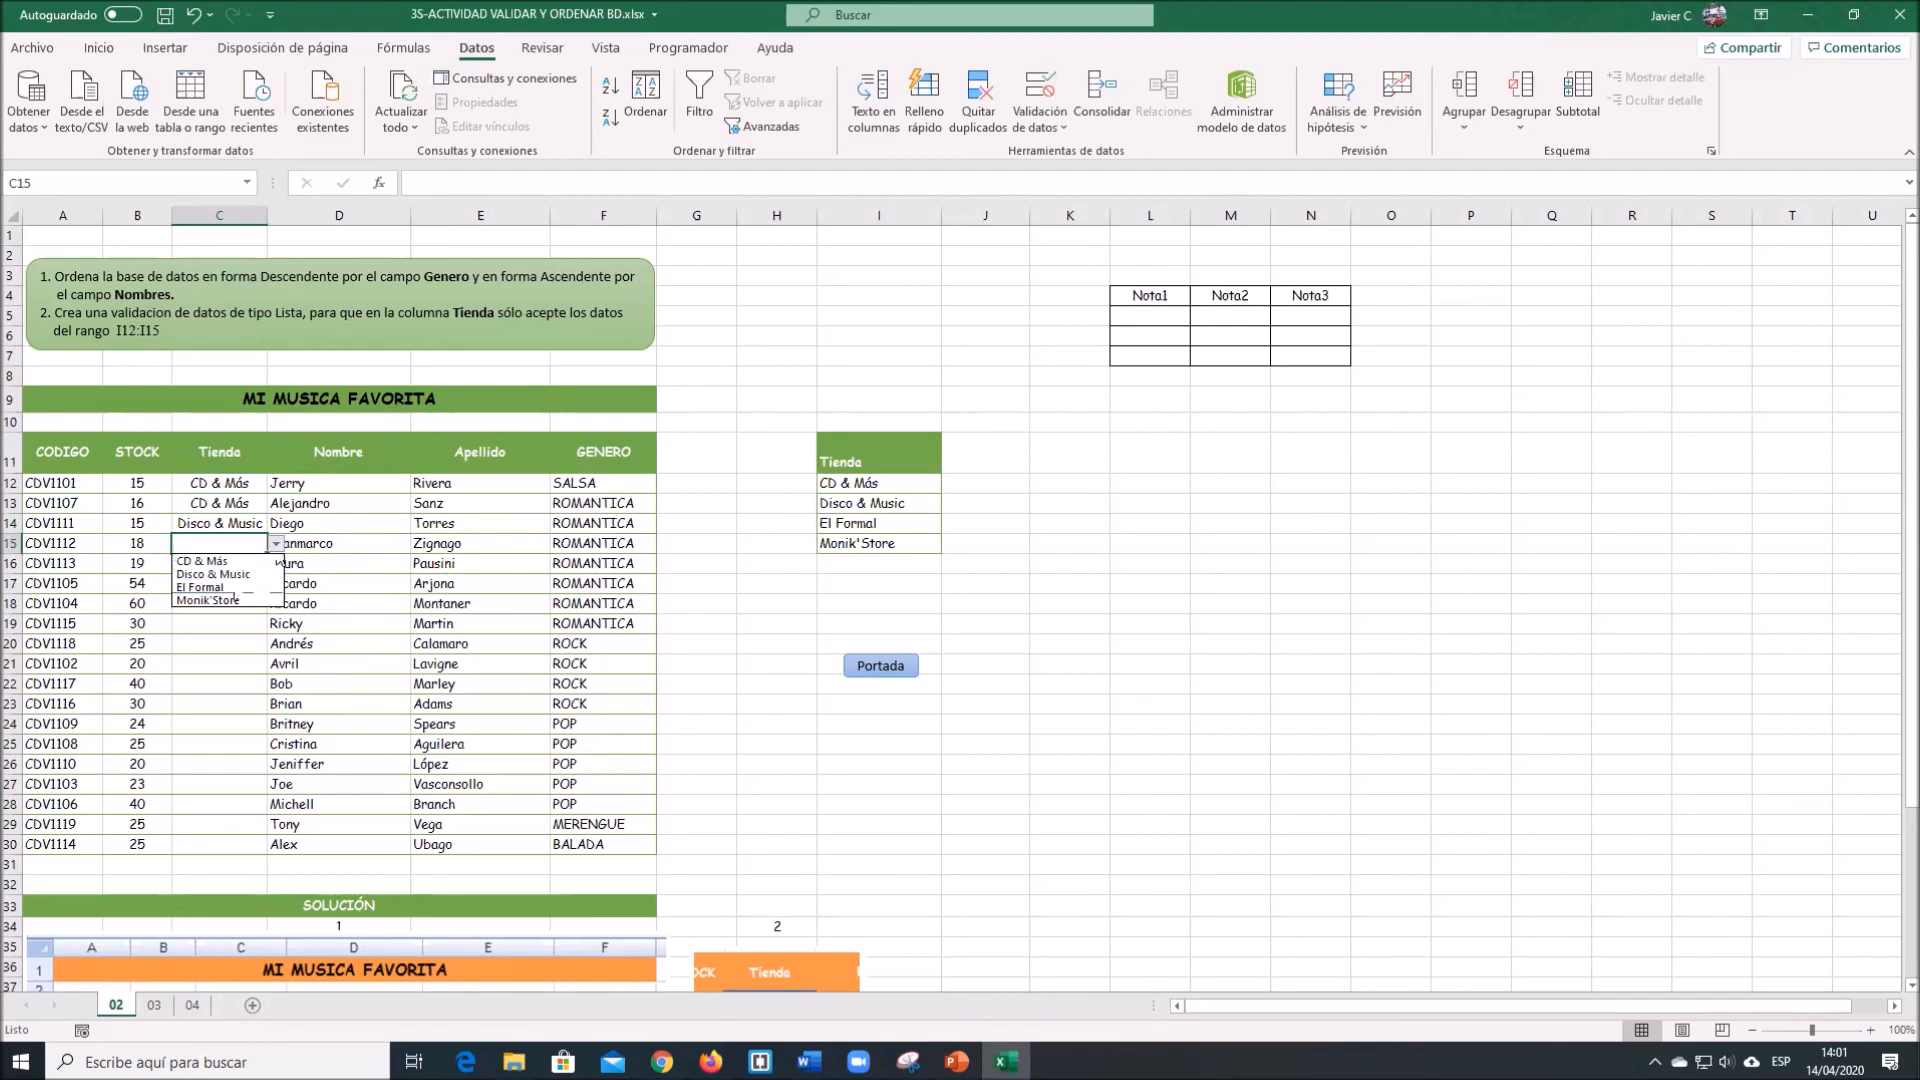
click(248, 601)
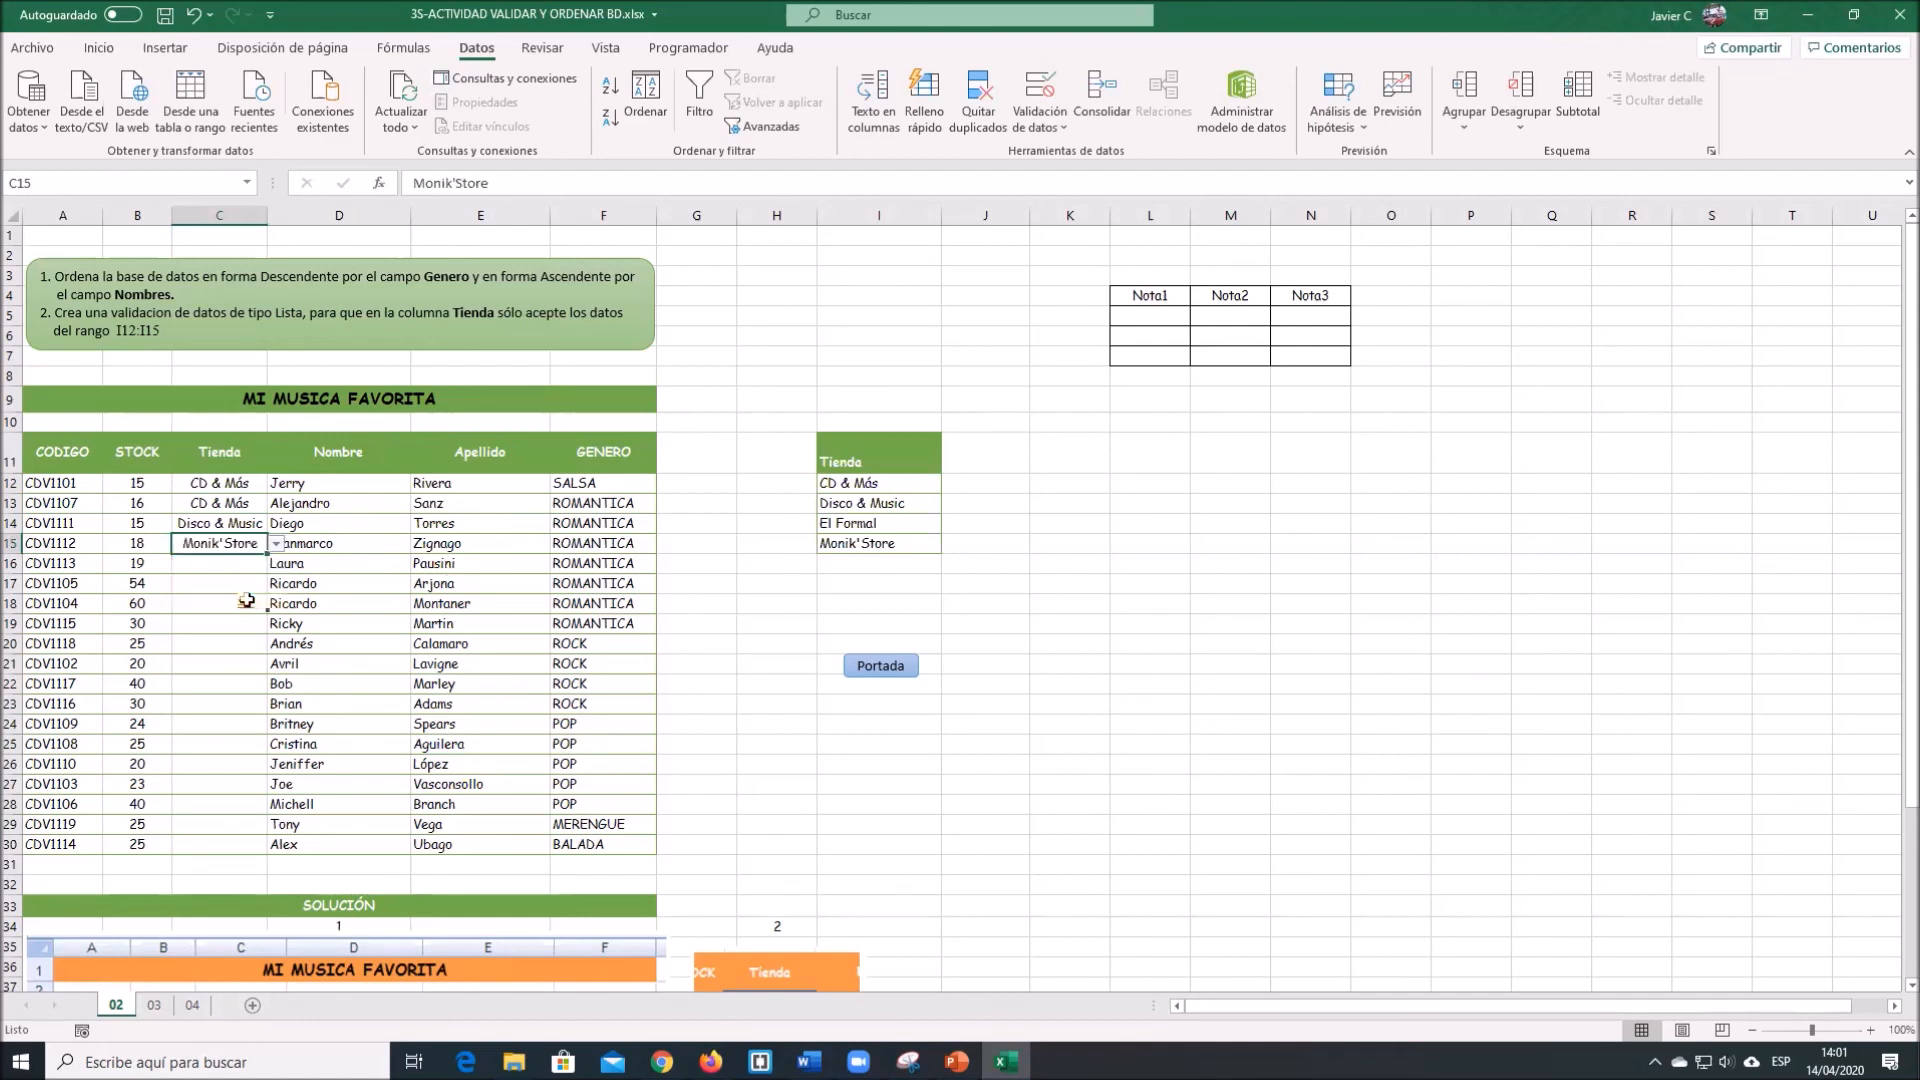
Review the store entries in Tienda cells C12 to C15 one by one.
click(235, 587)
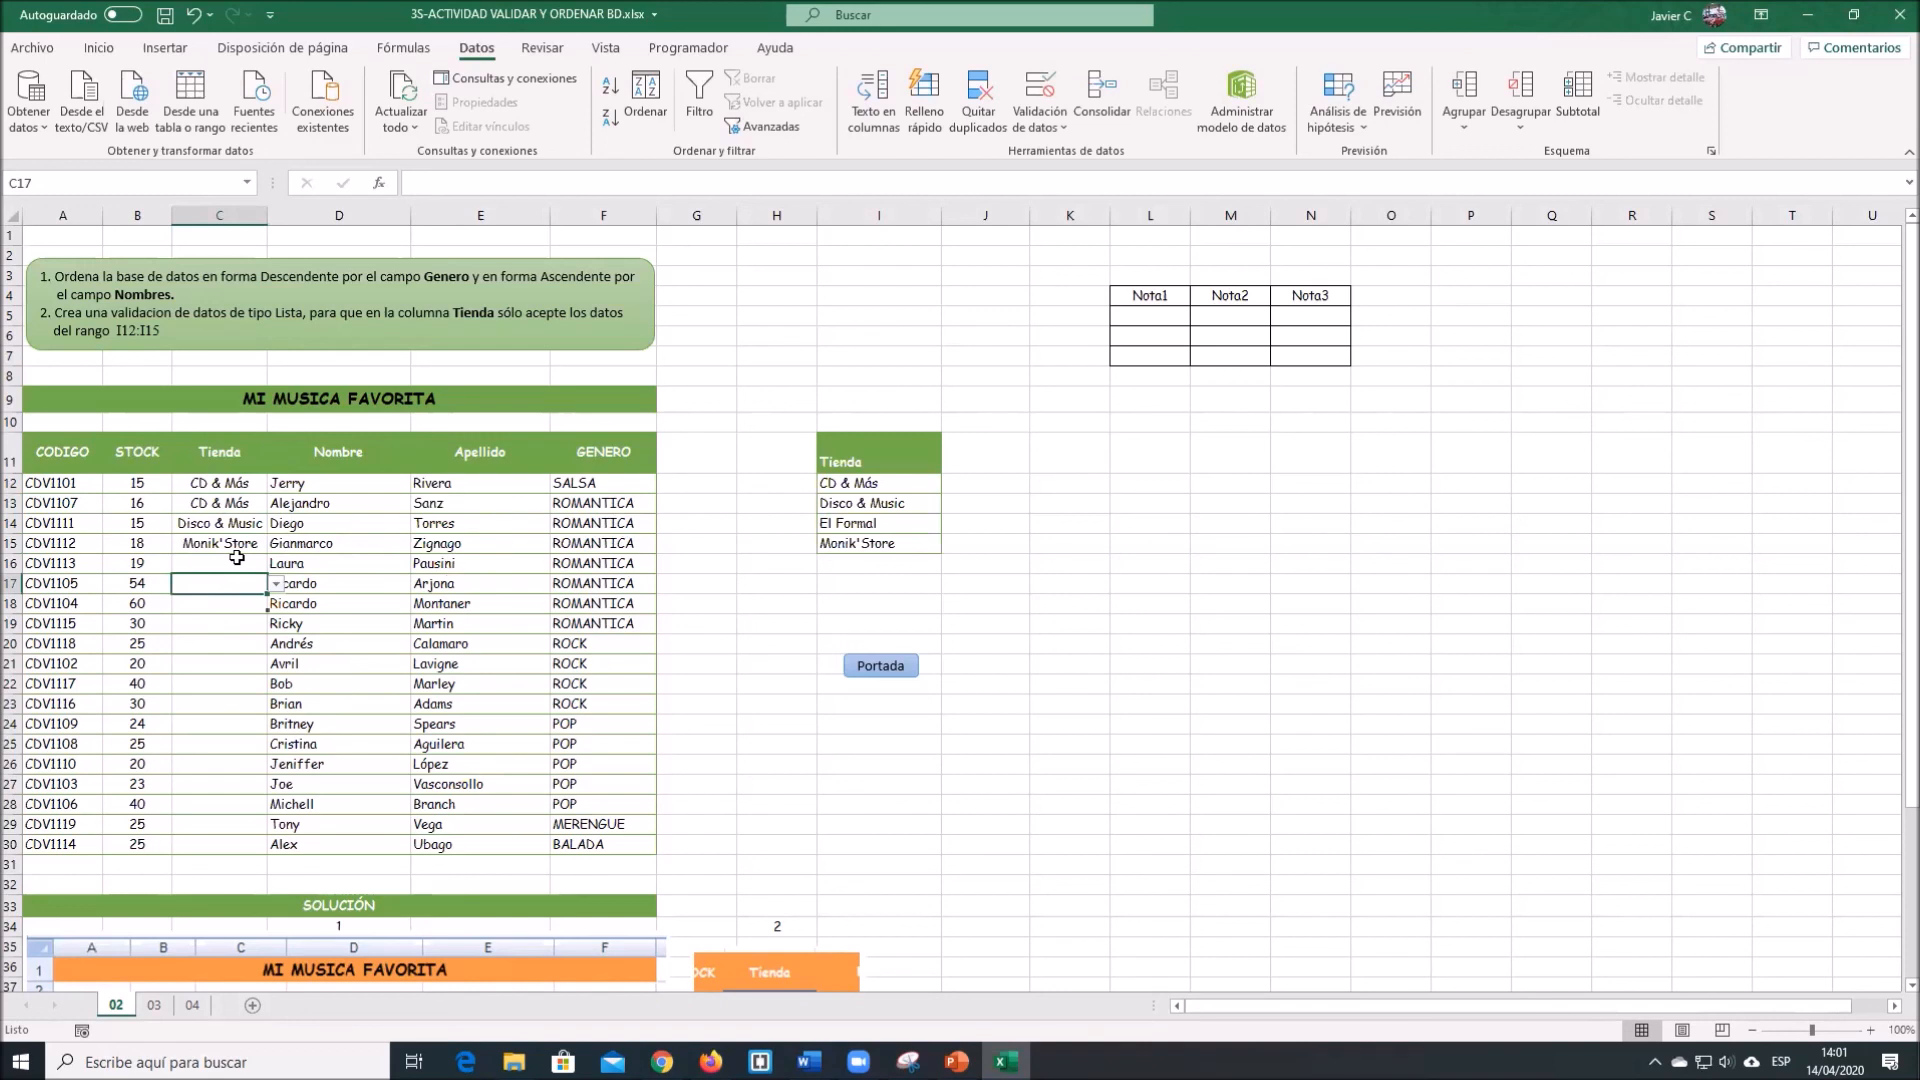
click(238, 480)
click(234, 502)
click(229, 524)
click(229, 540)
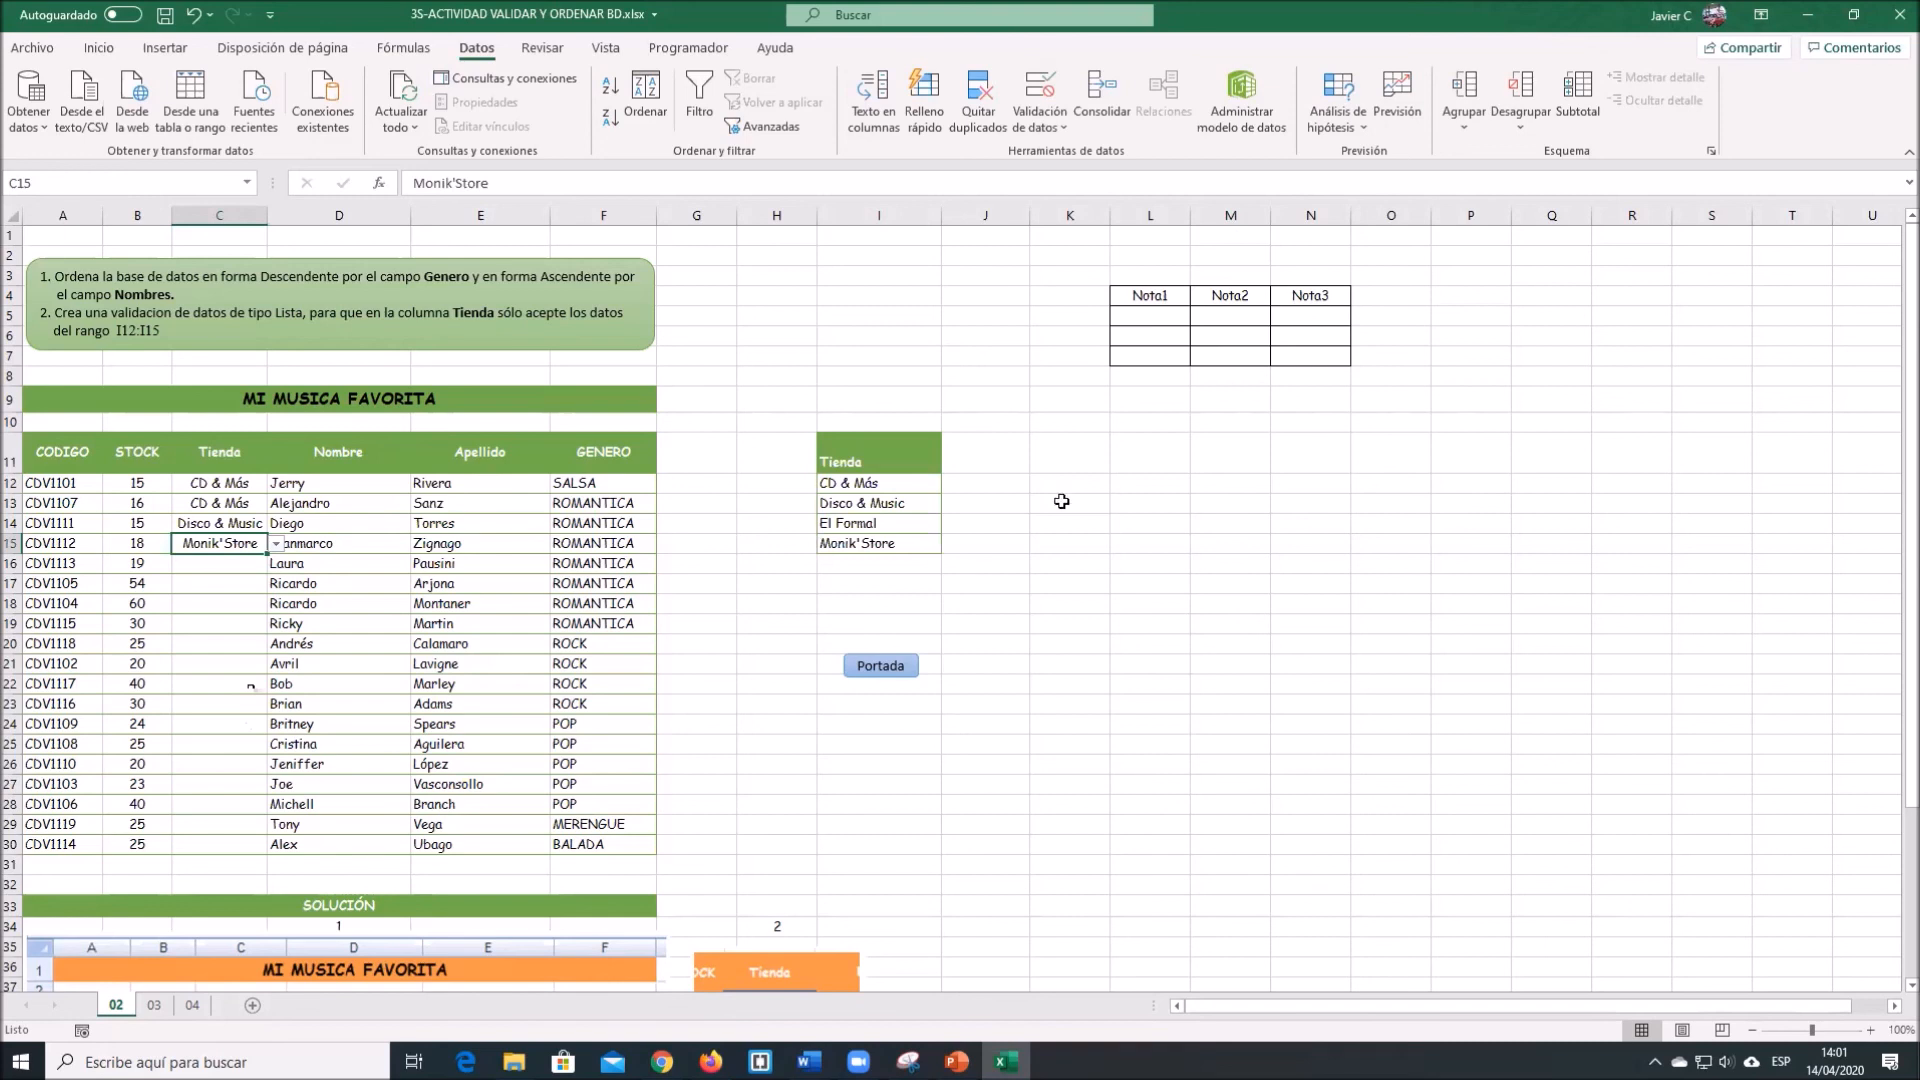
Look at the Fecha criteria in the data validation settings for empty cell H16, and cancel without applying.
click(752, 561)
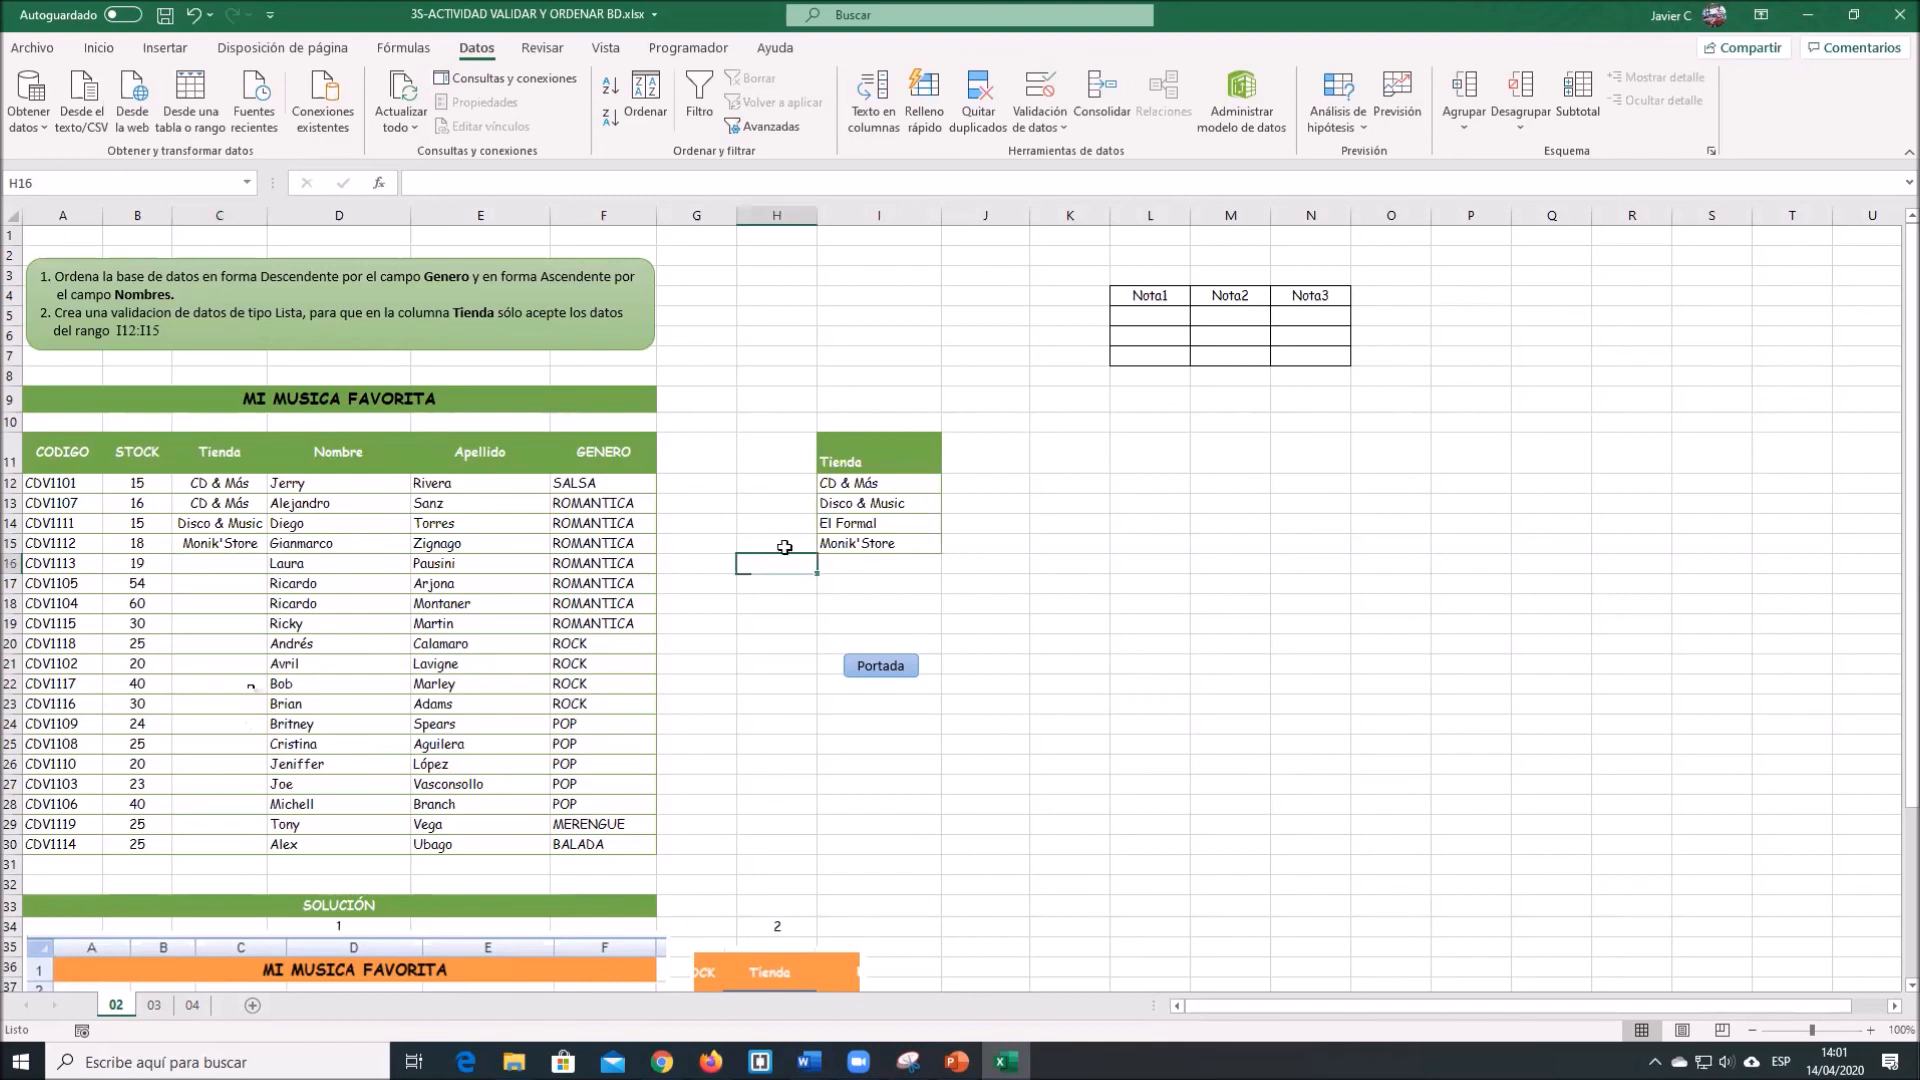
click(1050, 128)
click(1060, 183)
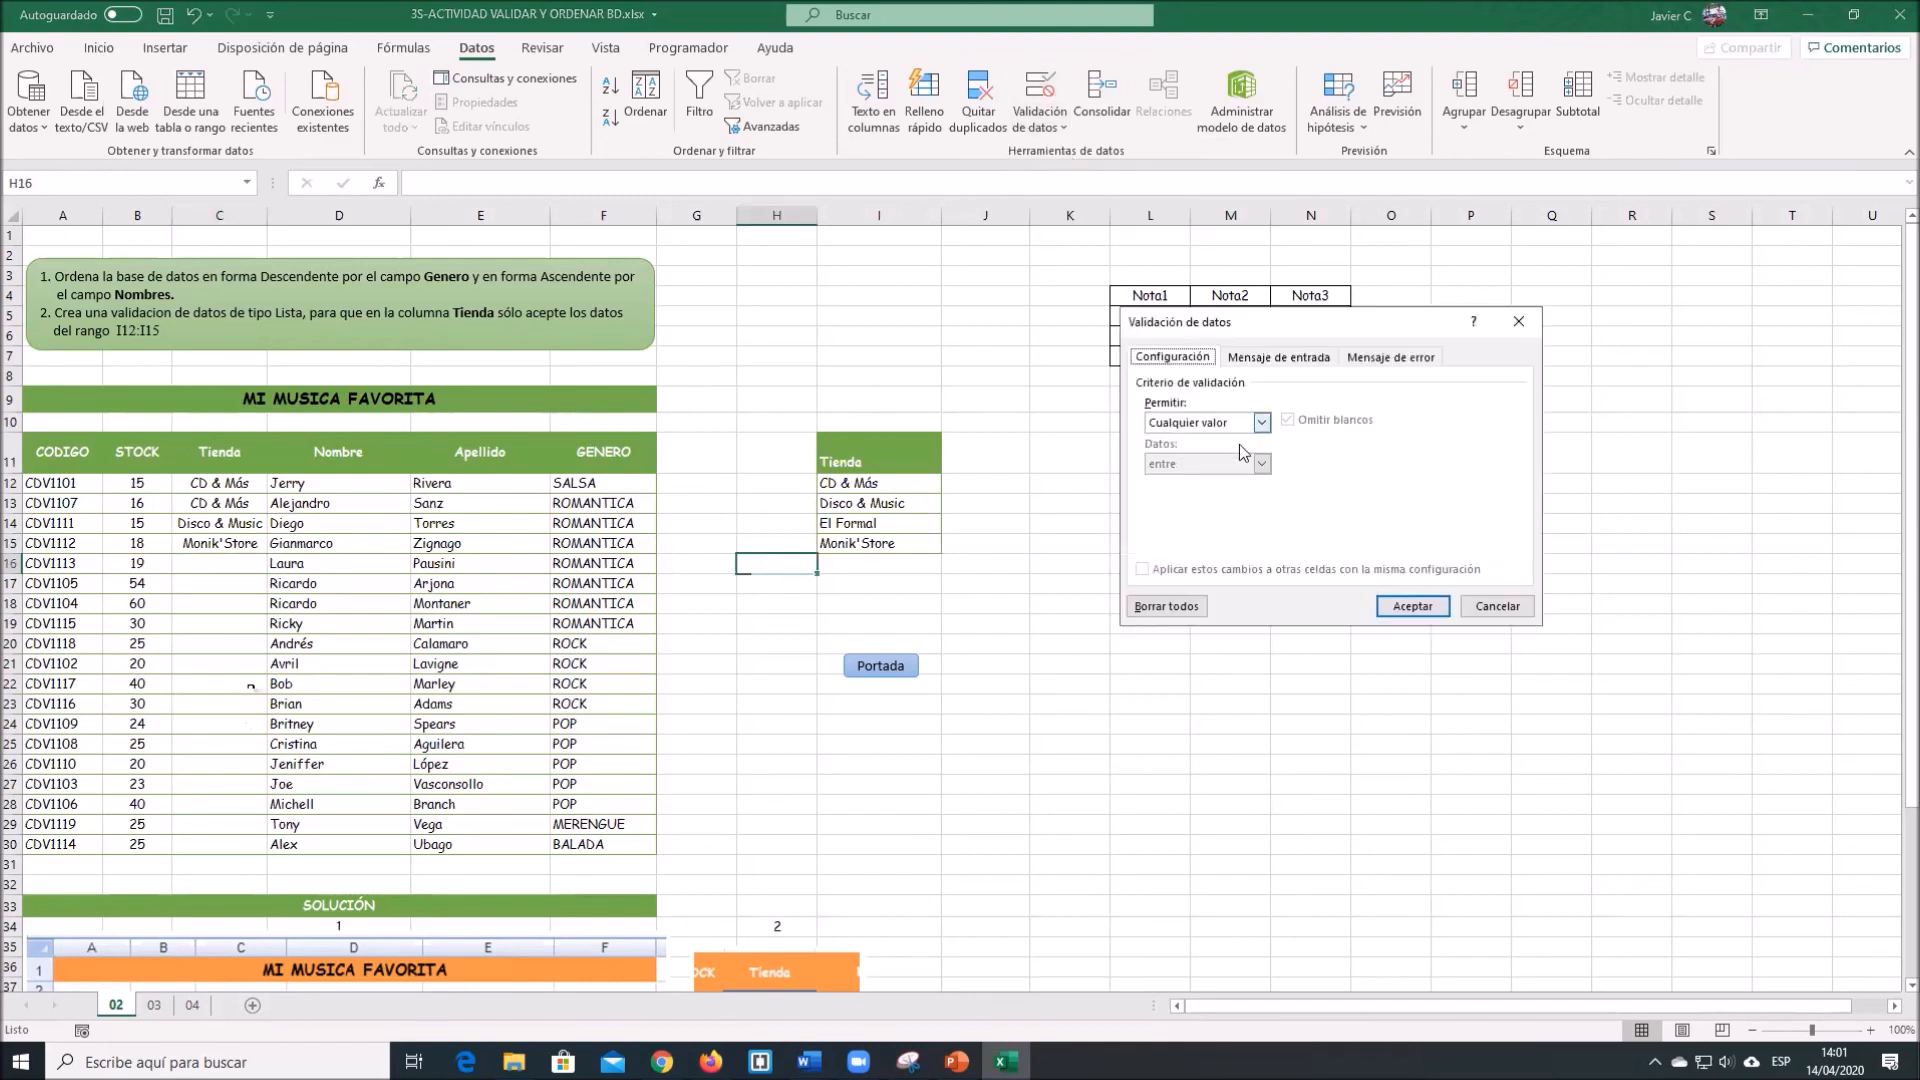
click(1261, 422)
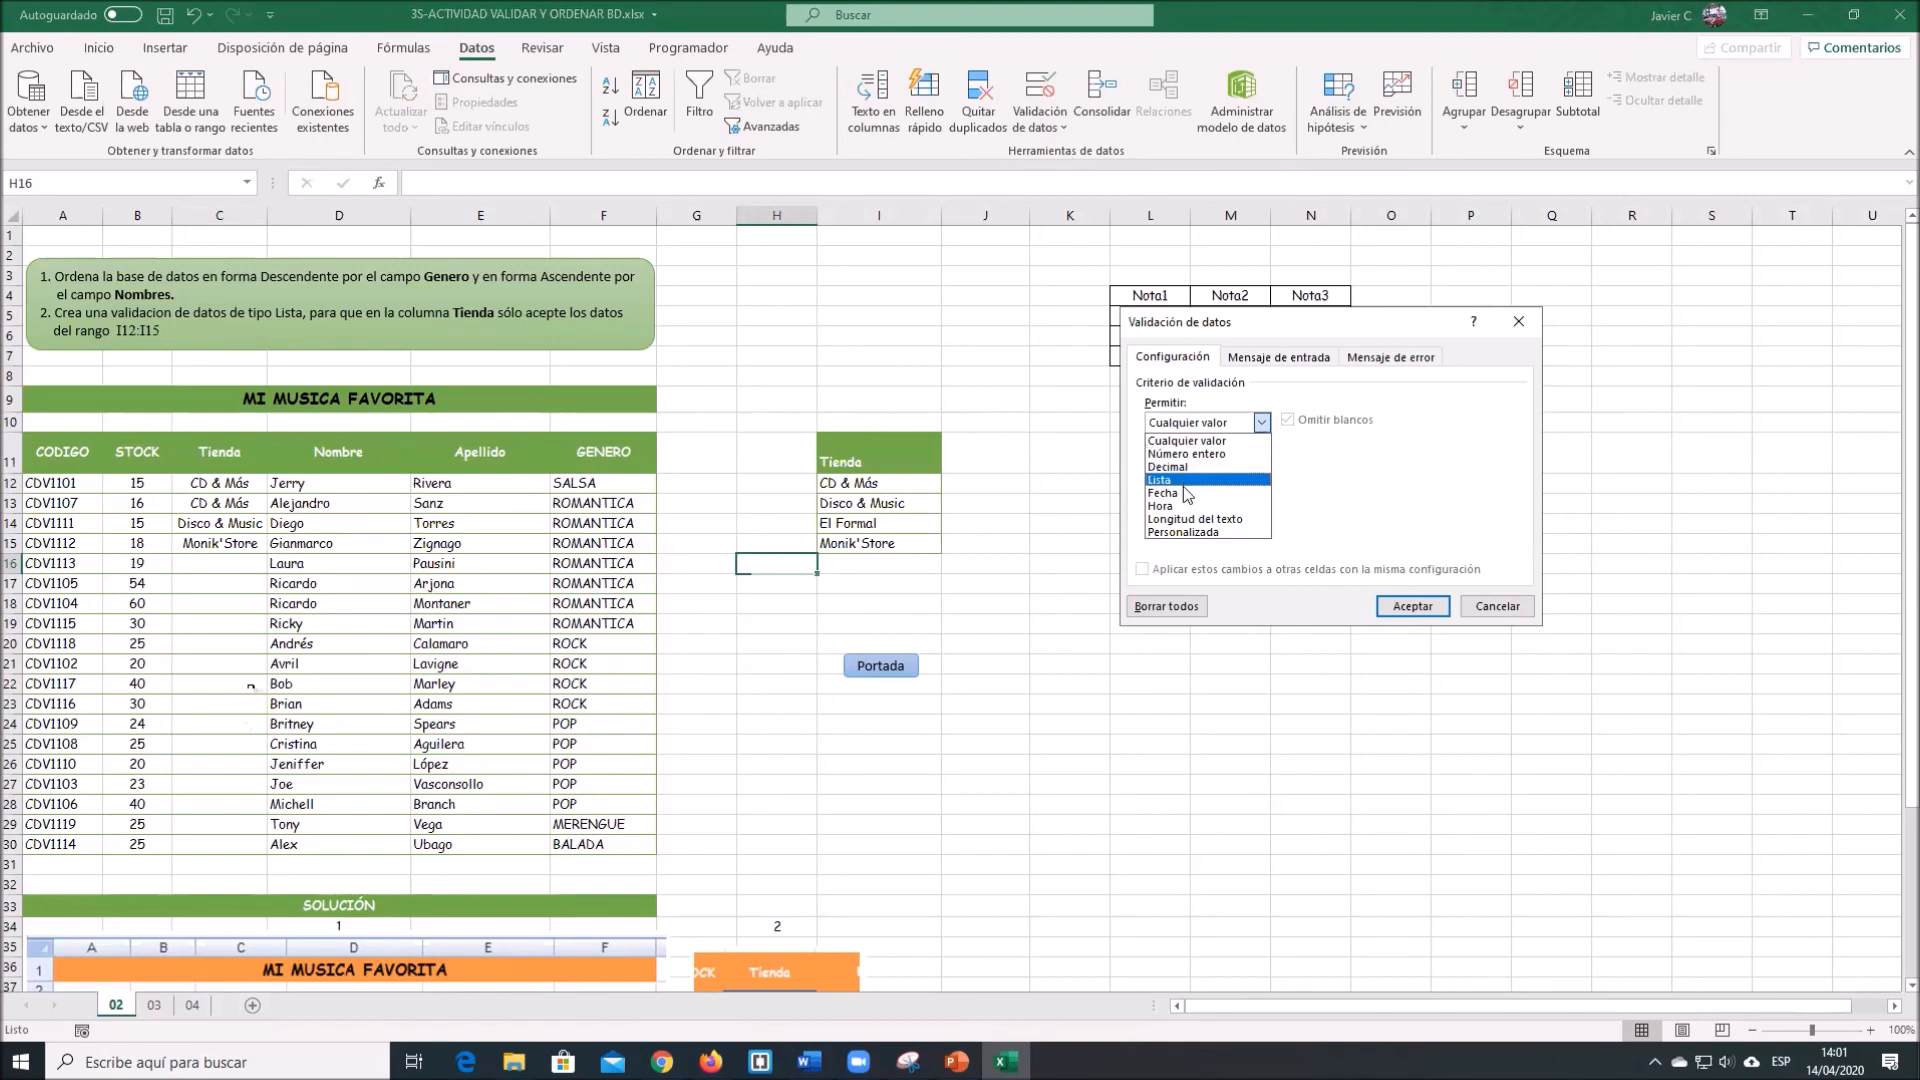
click(1187, 494)
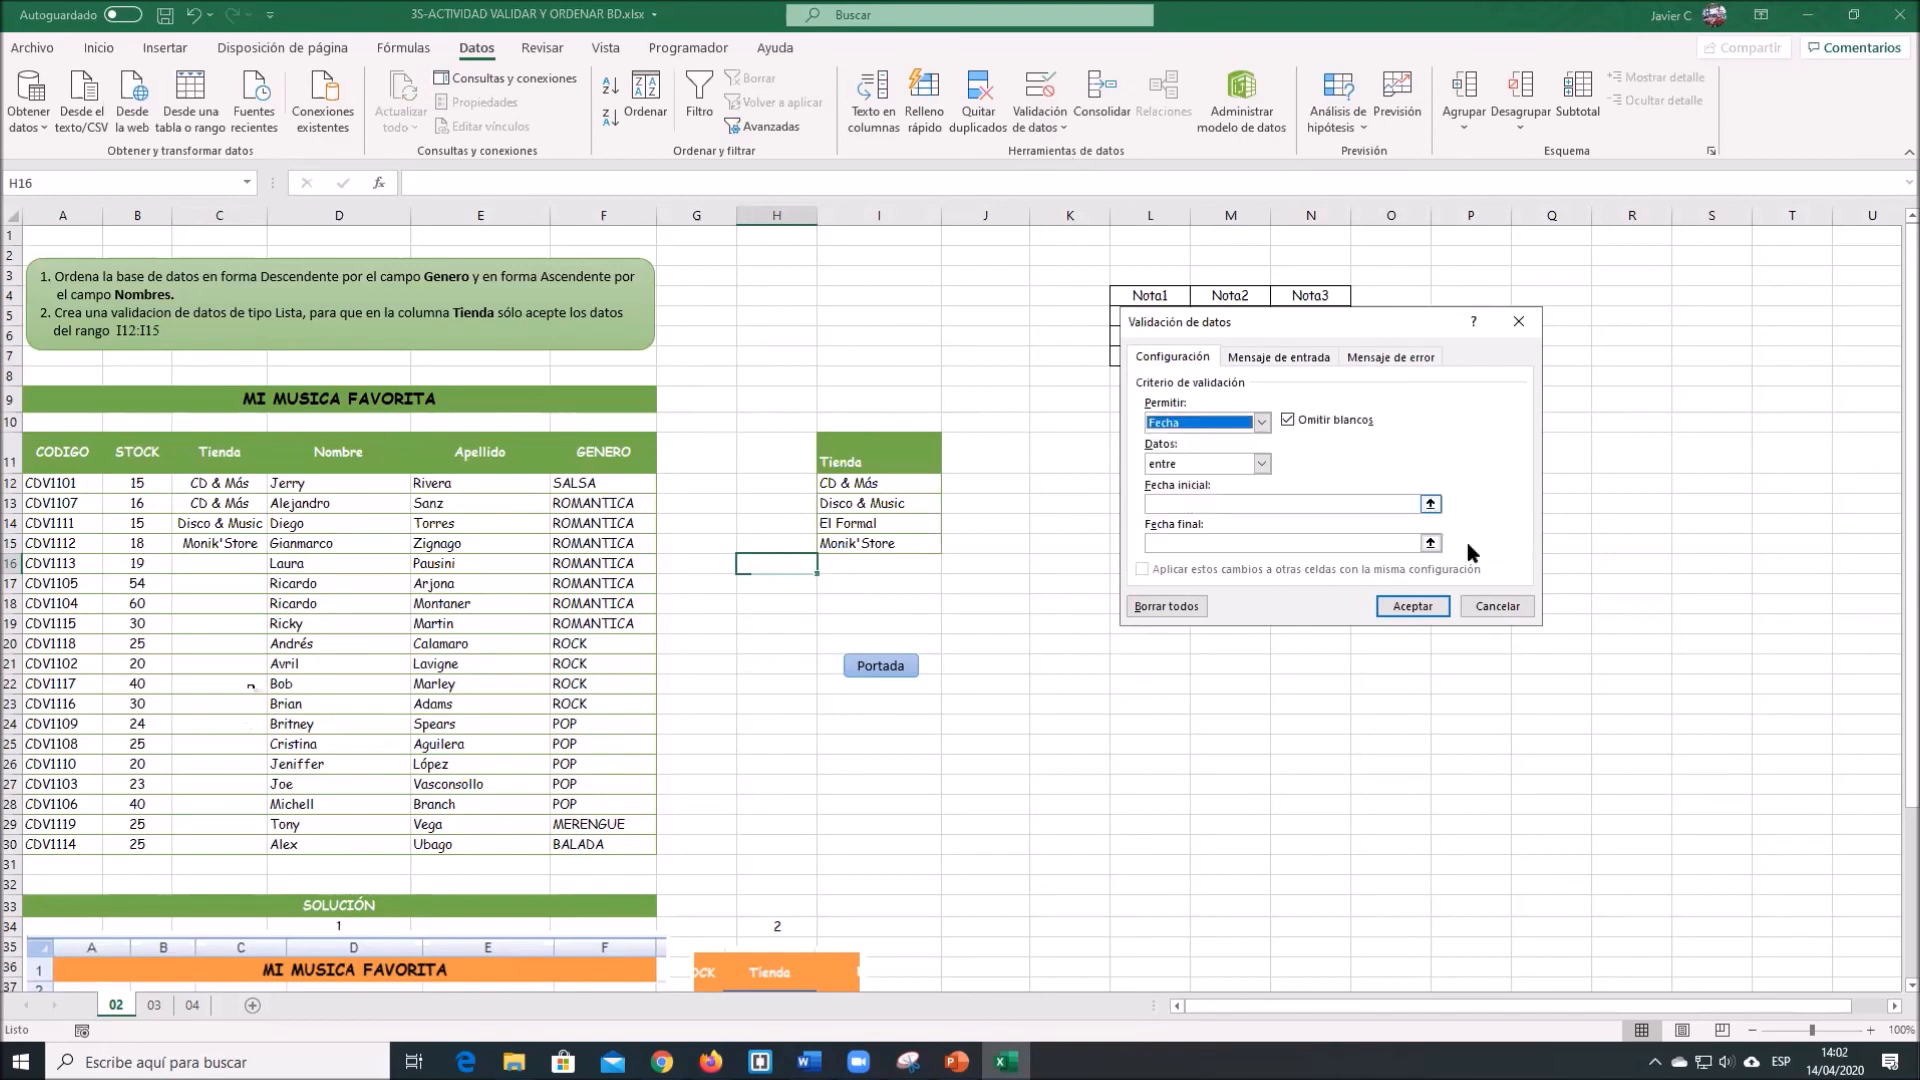
click(1496, 607)
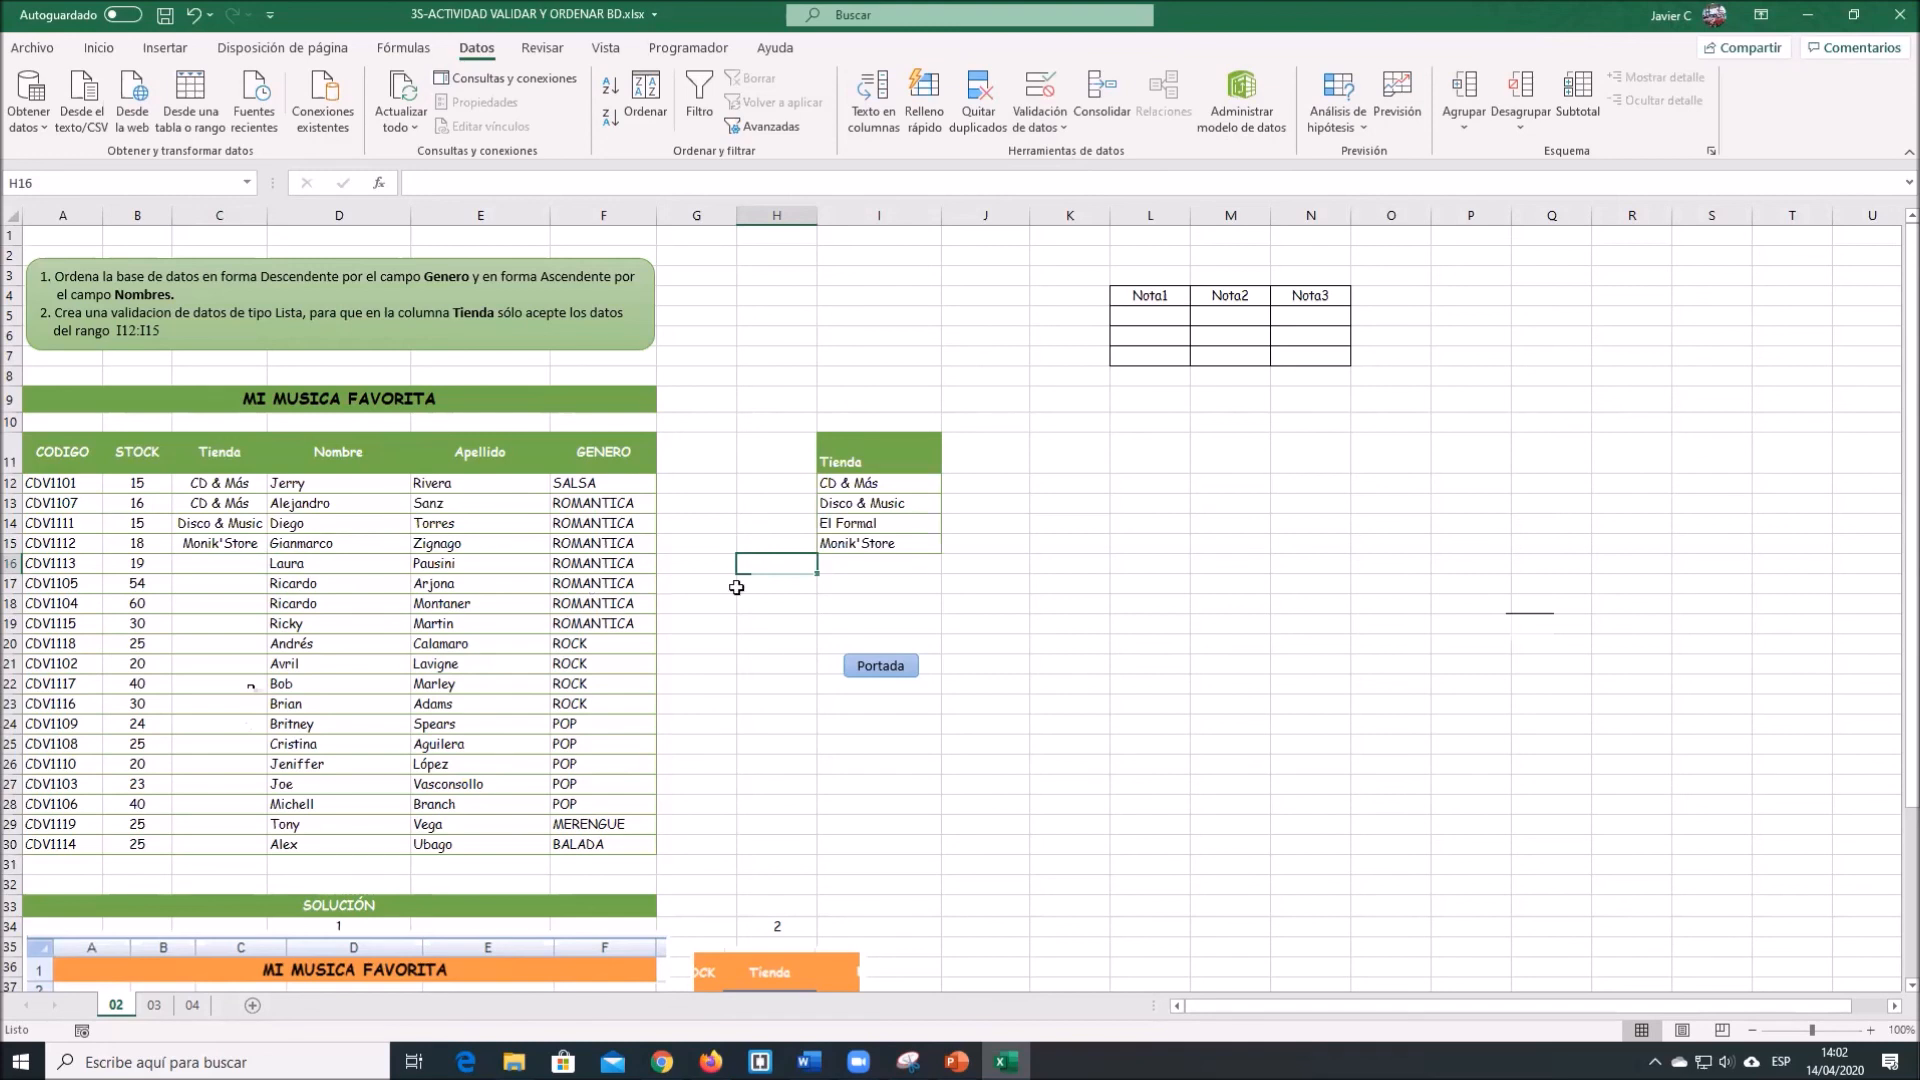
Look over the sorting exercises on sheets 03 and 04, and return to the music table on sheet 03.
scroll(486, 776, down, 3)
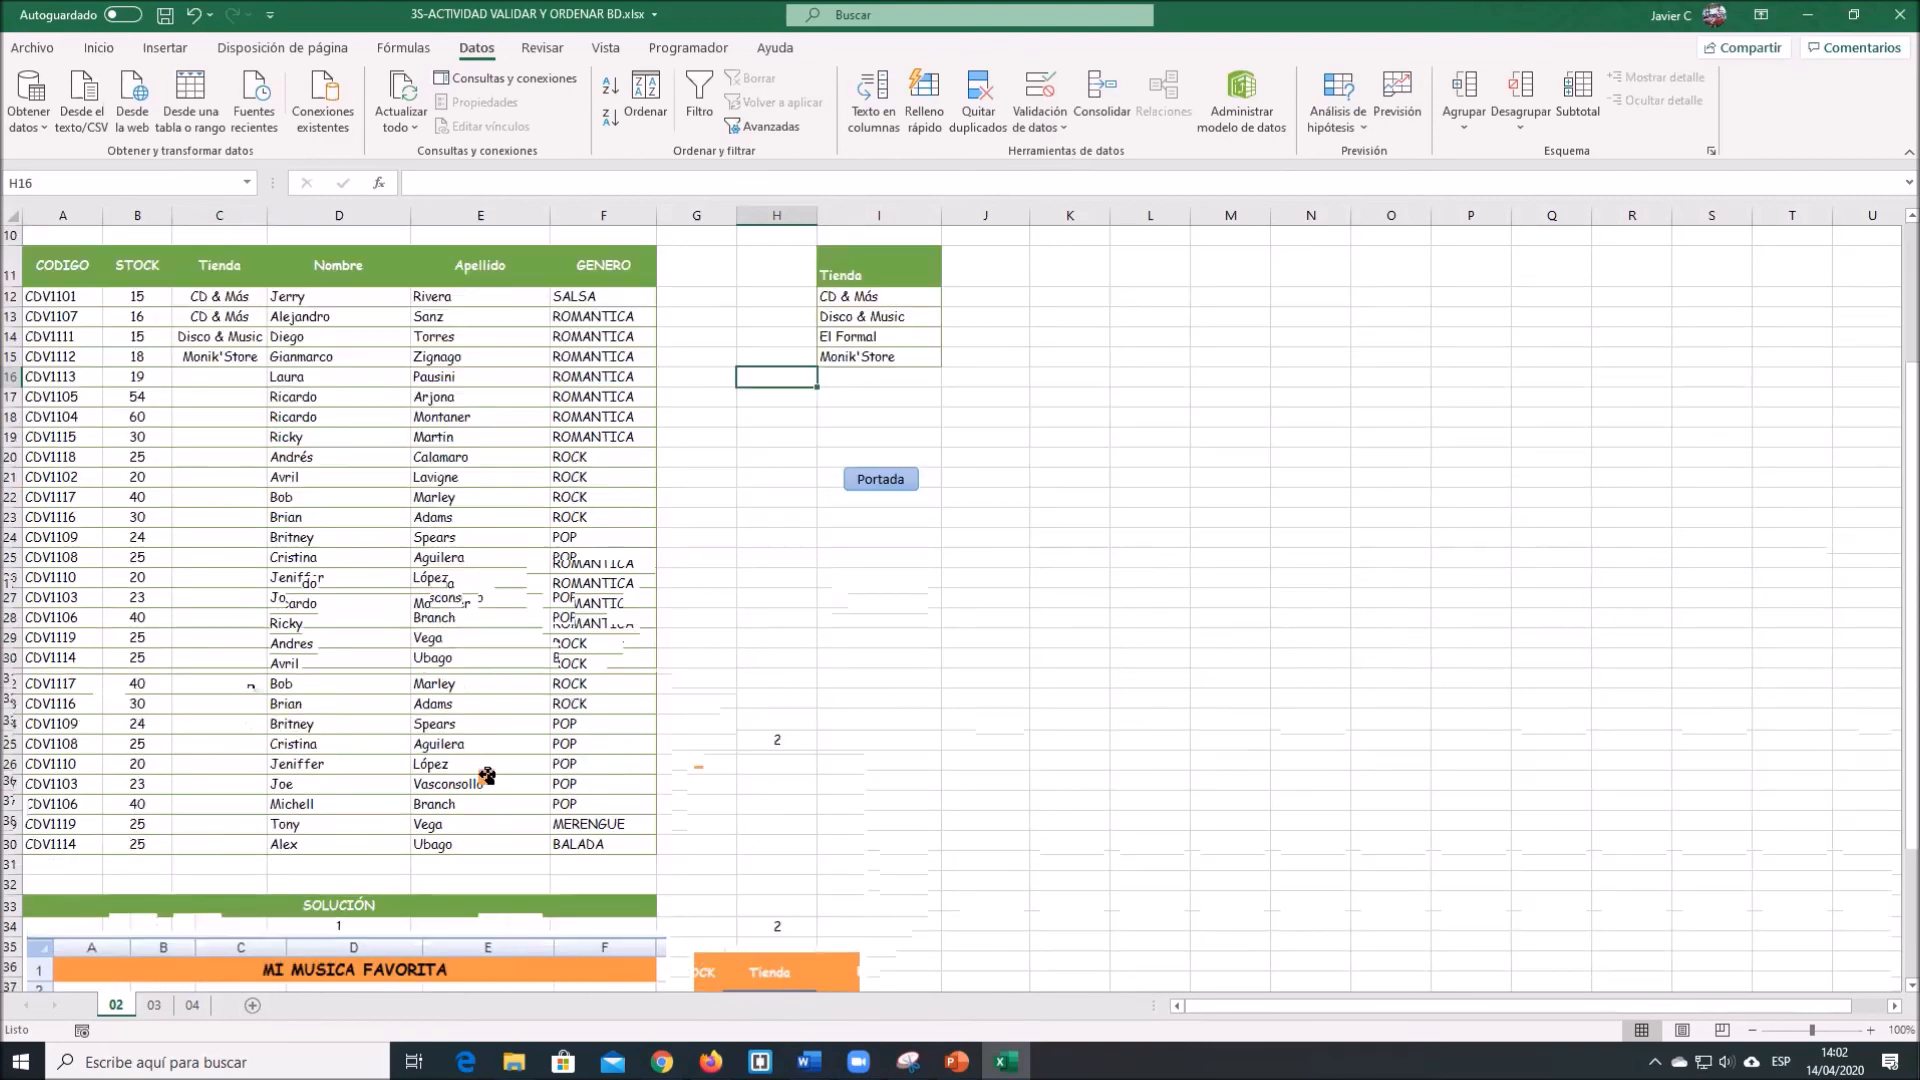
click(154, 1007)
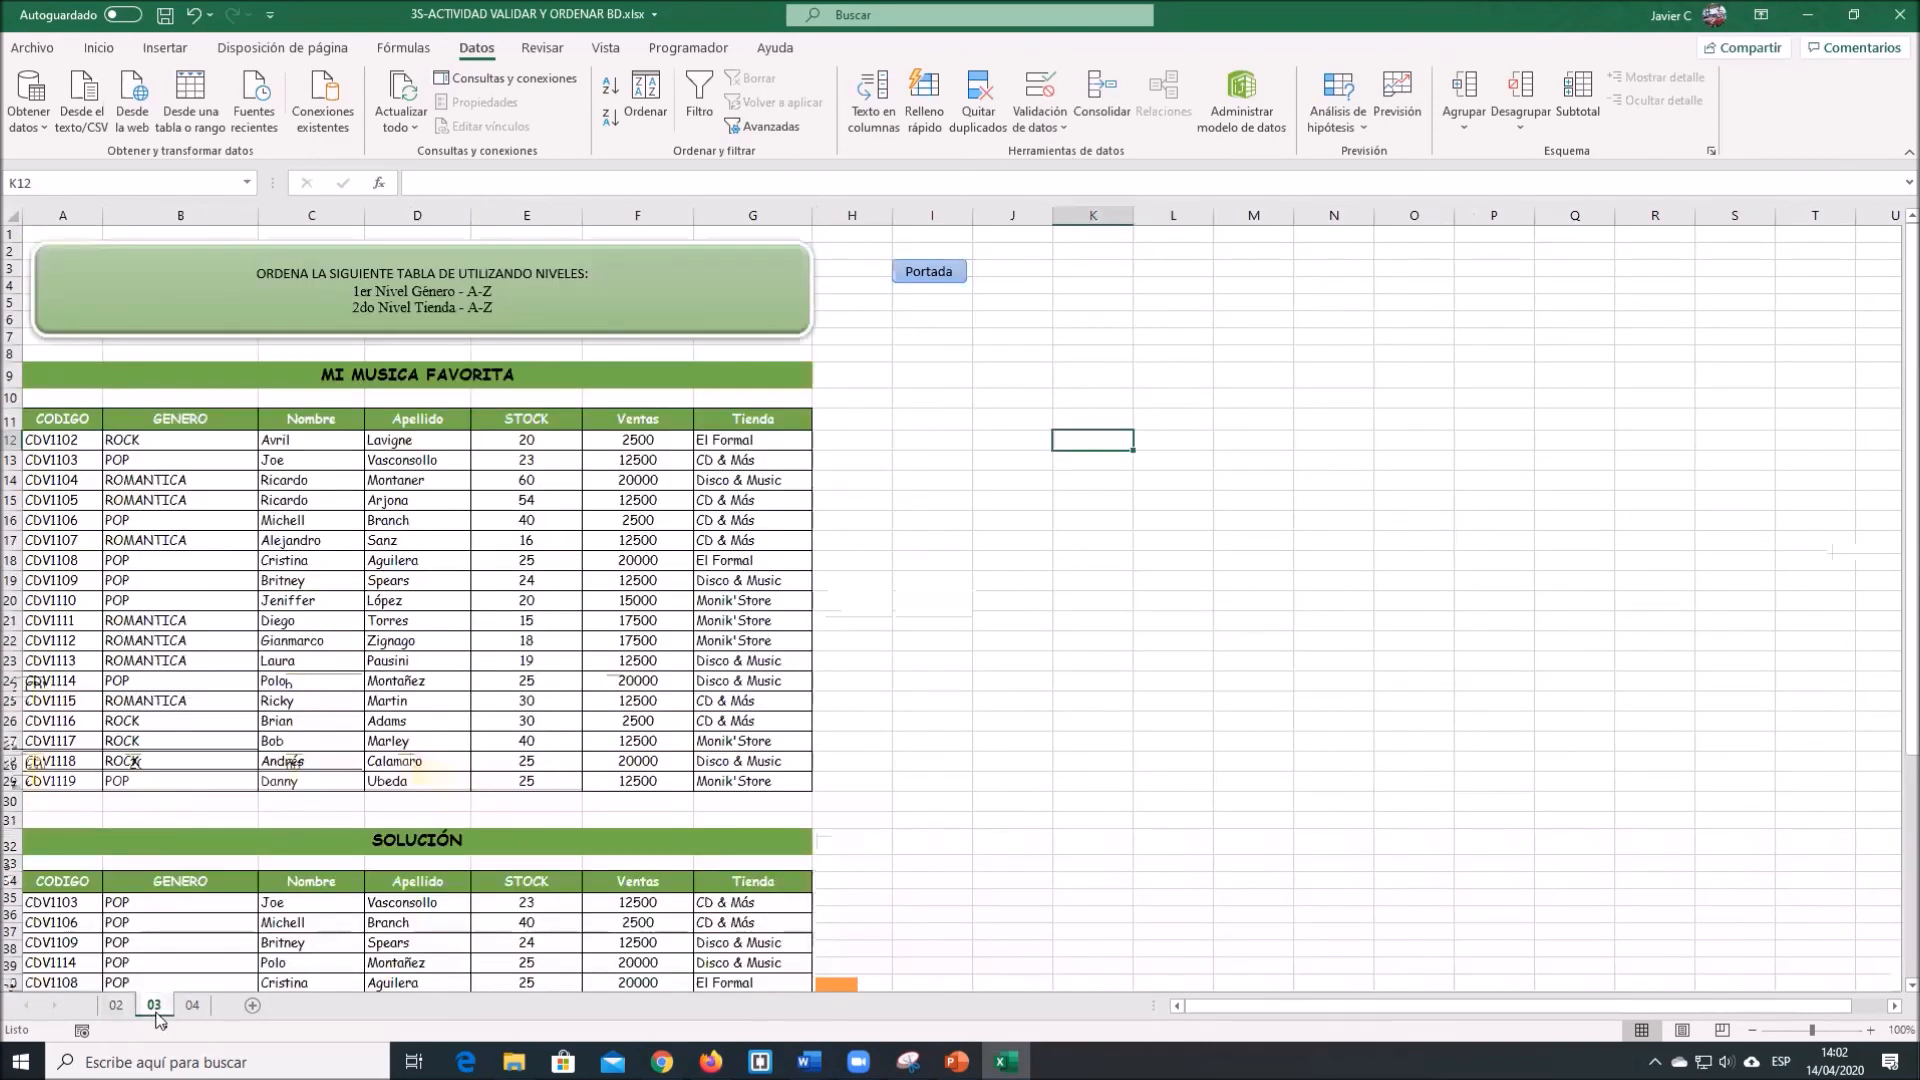
scroll(343, 714, down, 1)
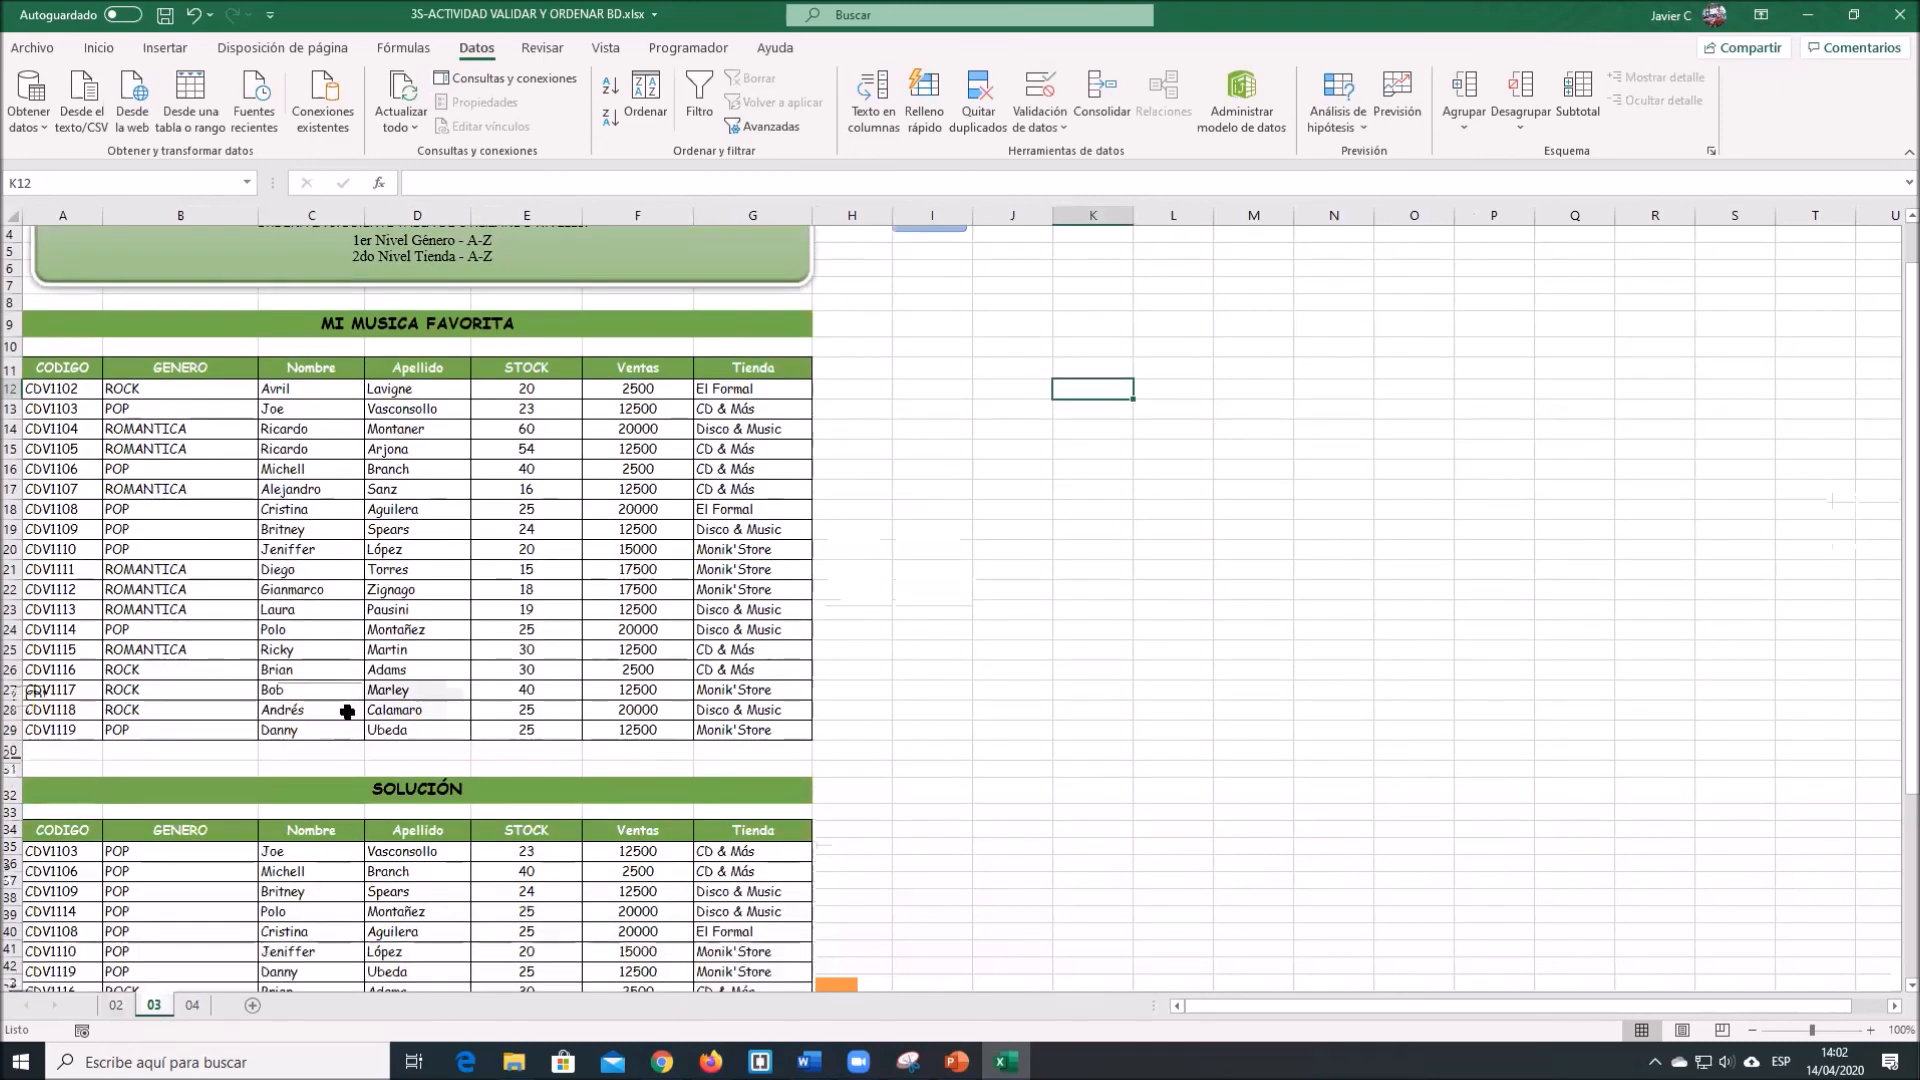
scroll(347, 712, up, 1)
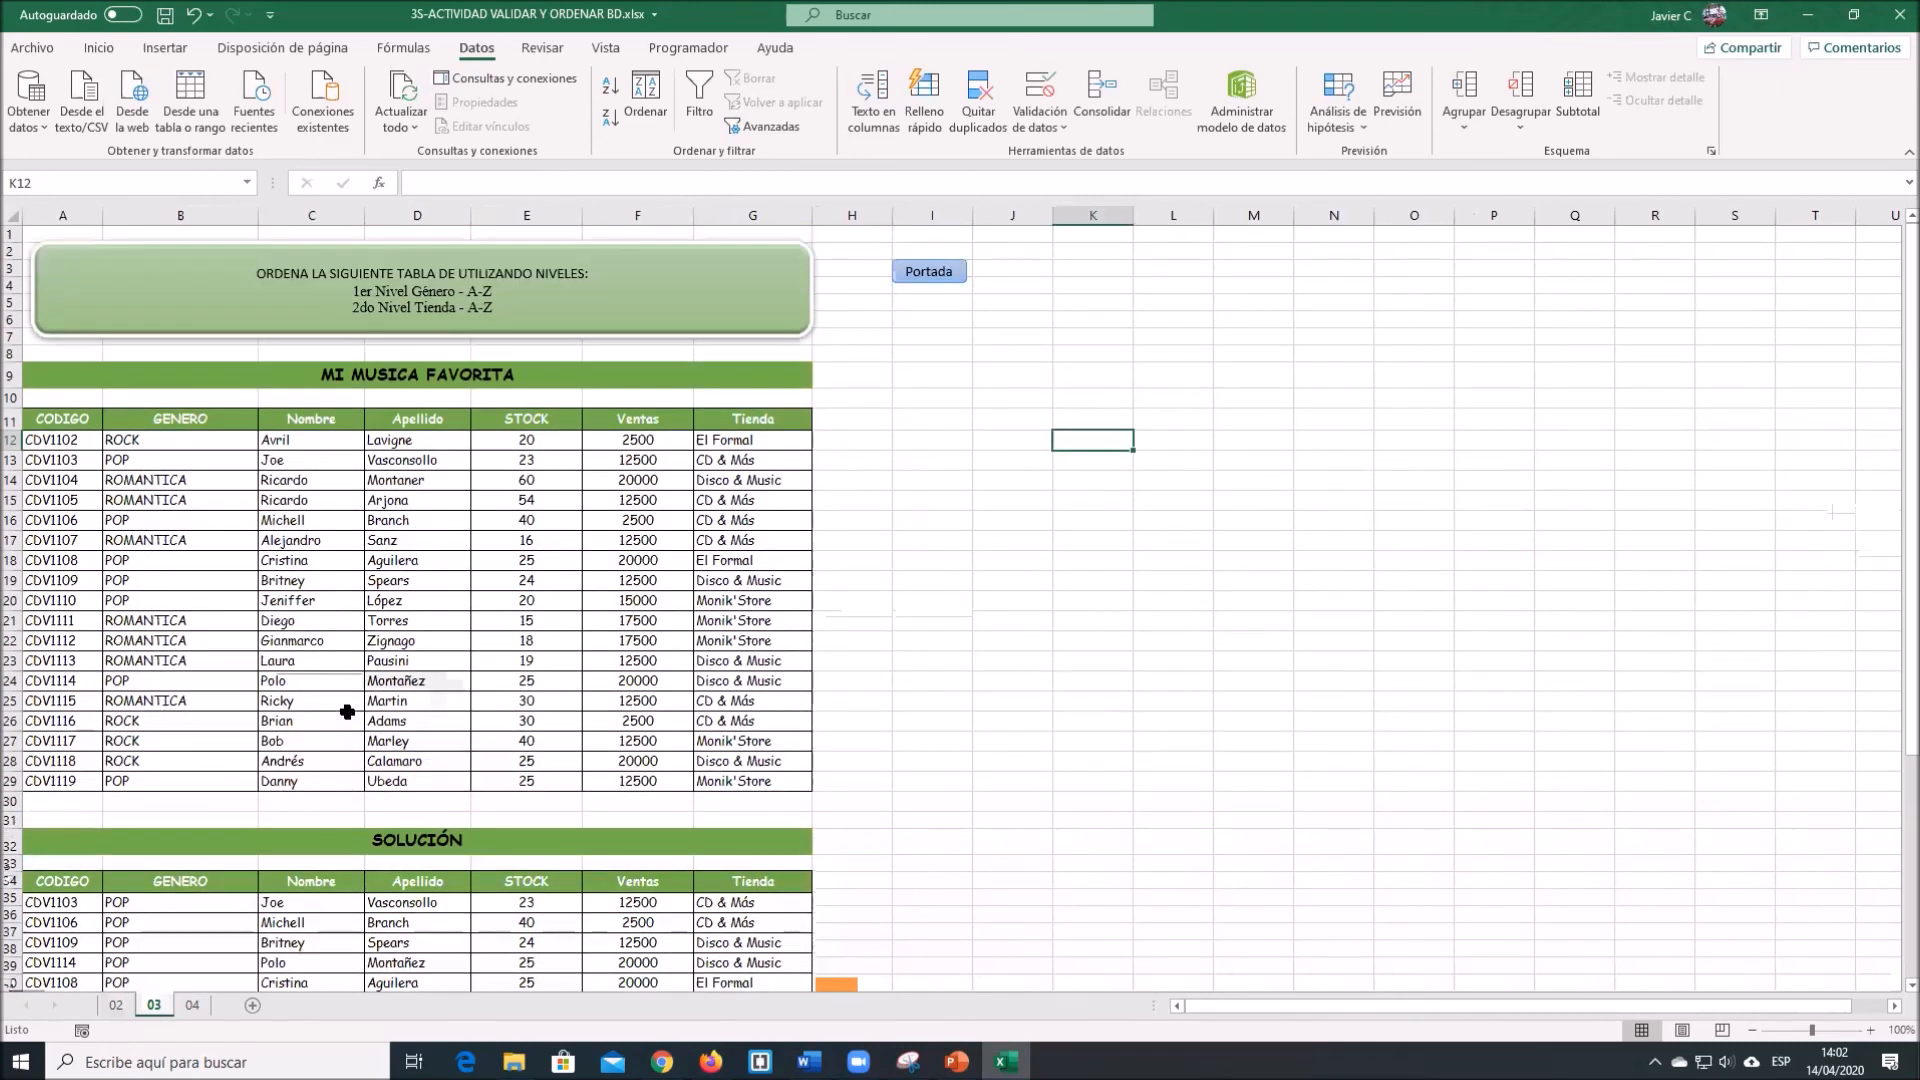
click(189, 1008)
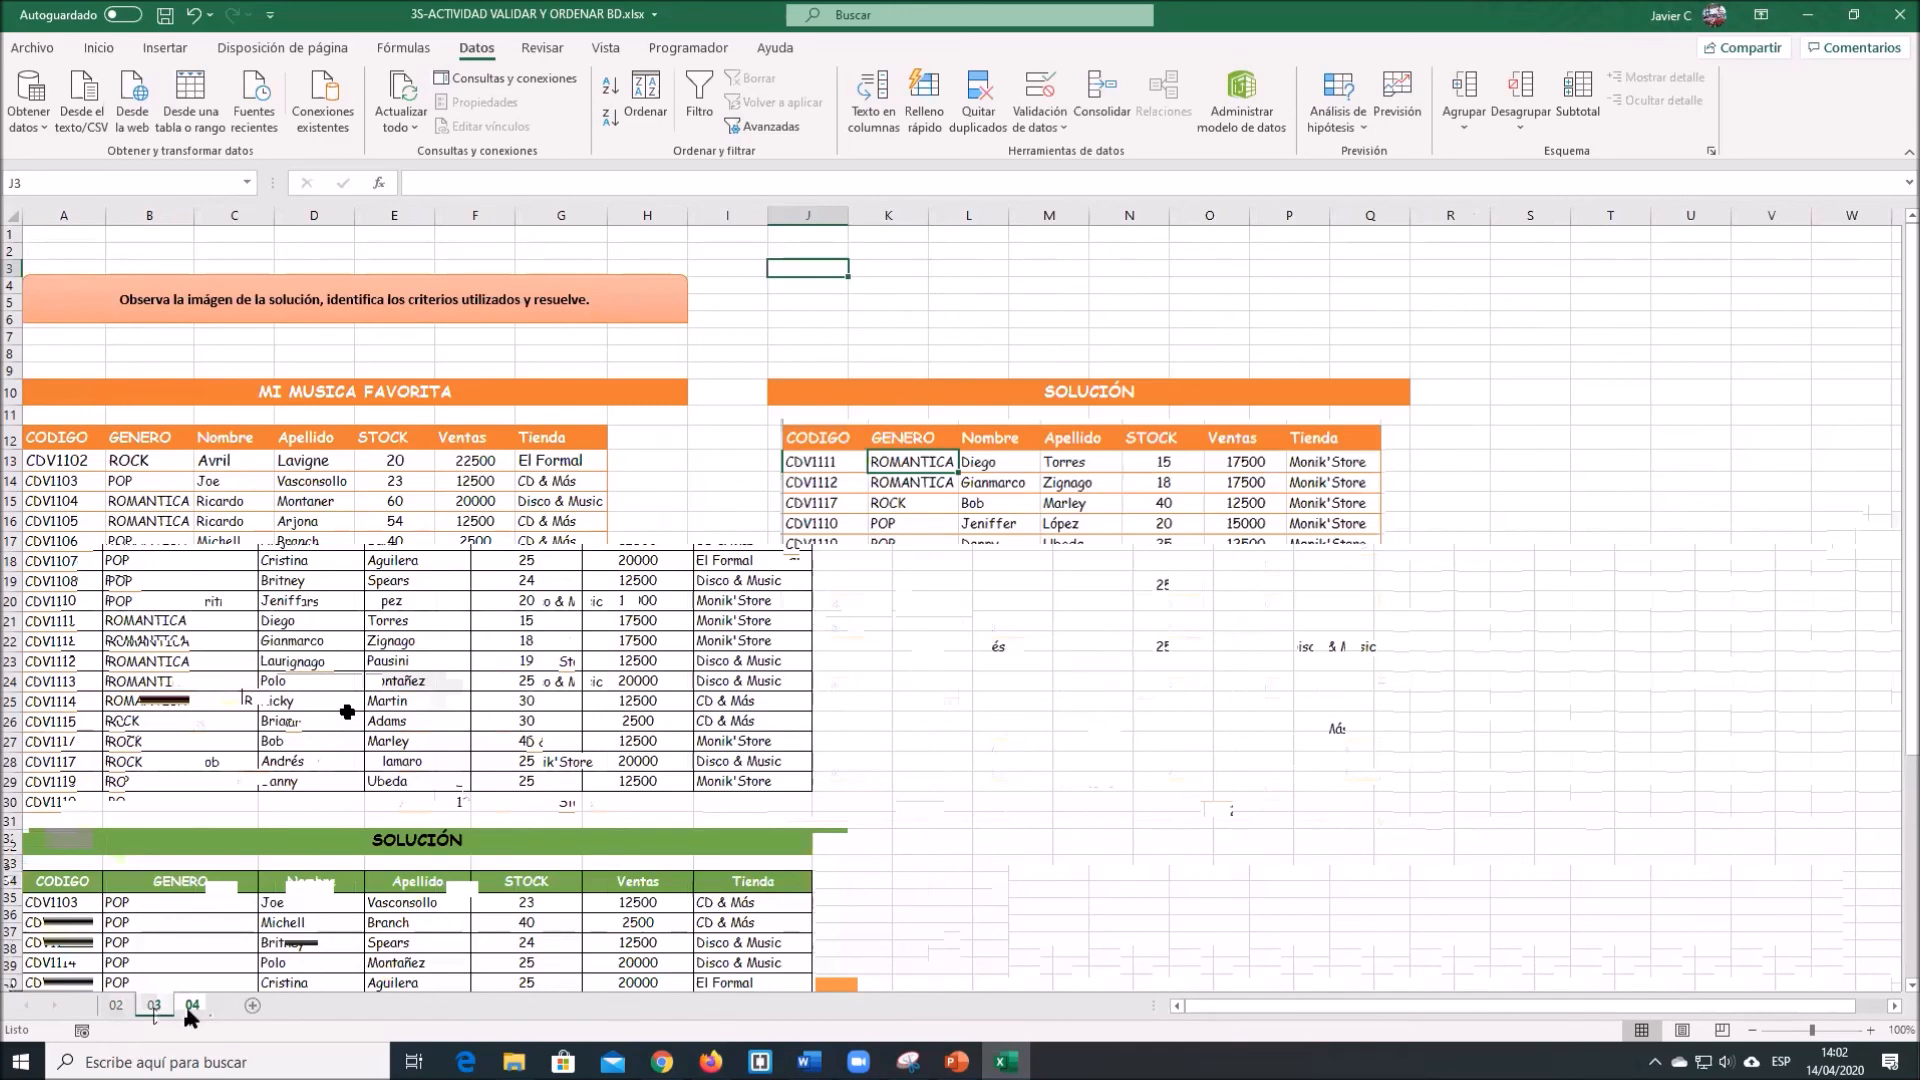
click(158, 1005)
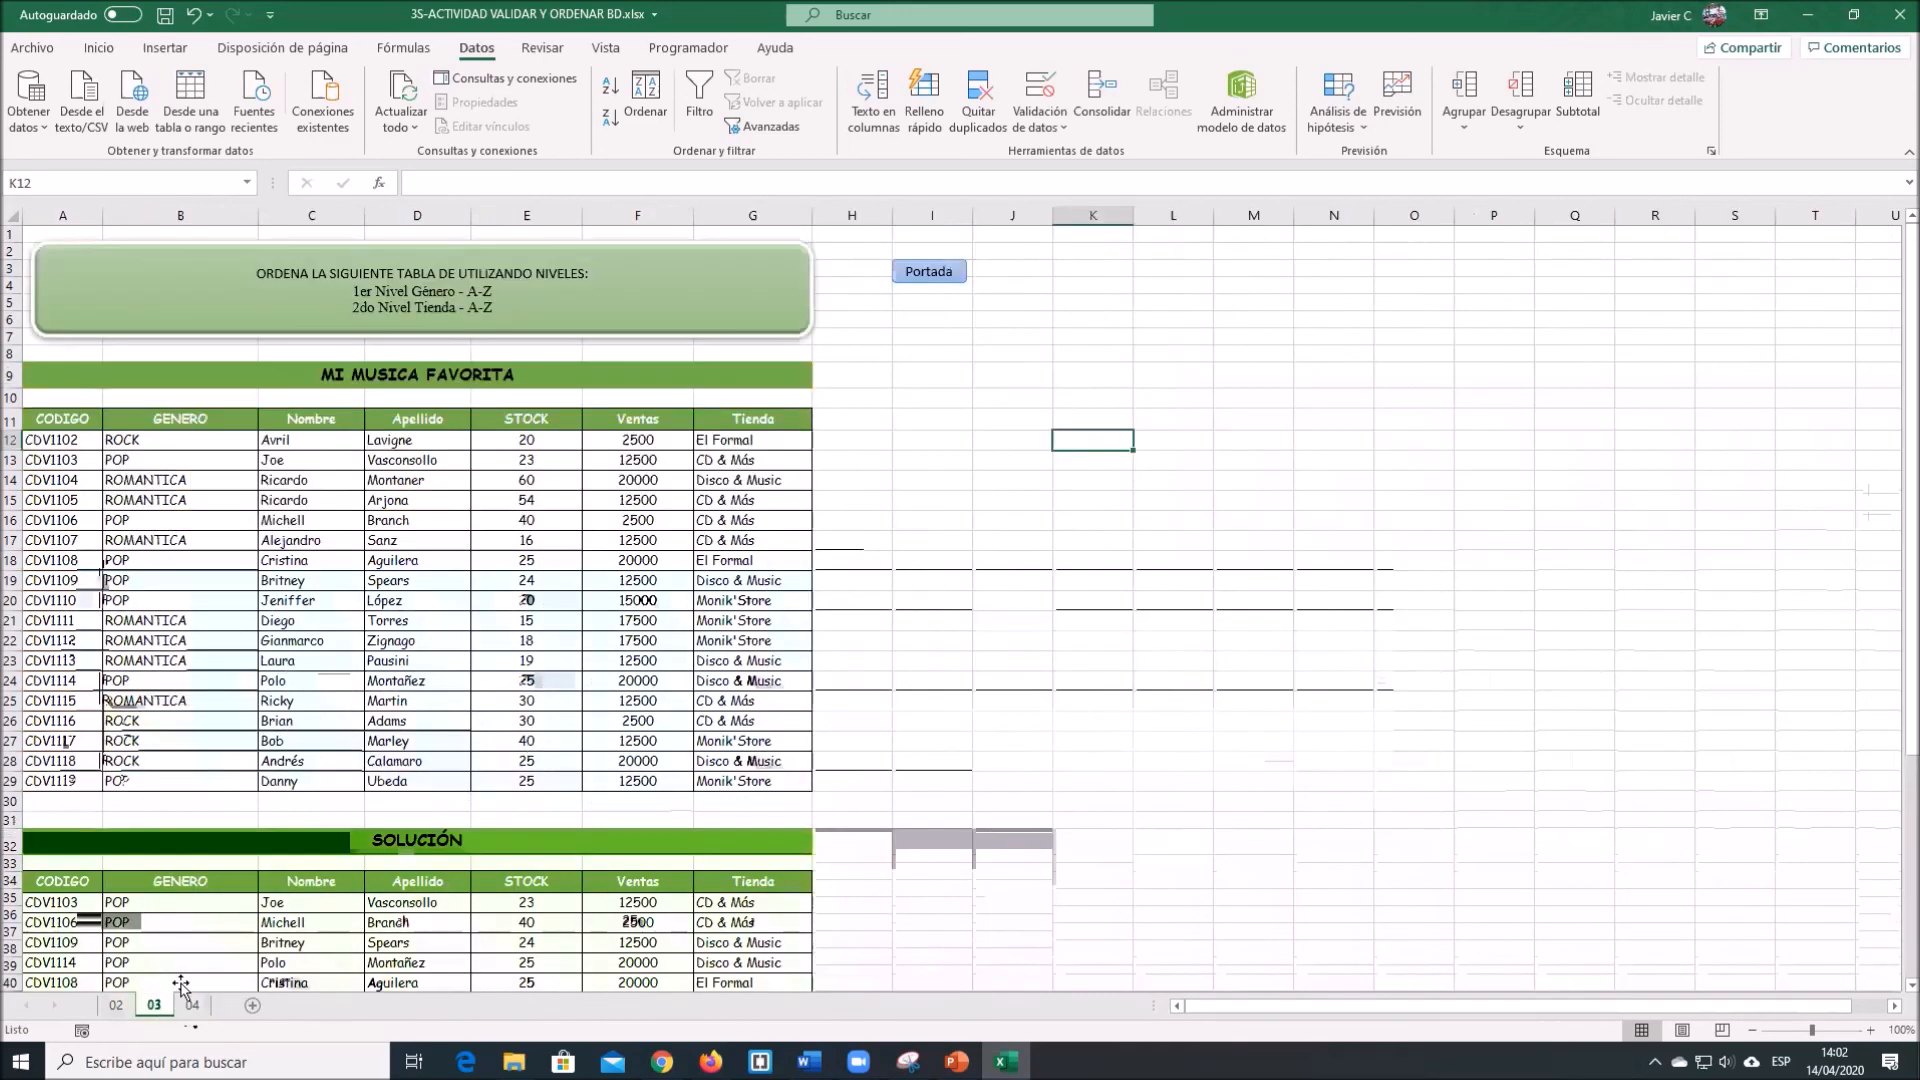
click(450, 698)
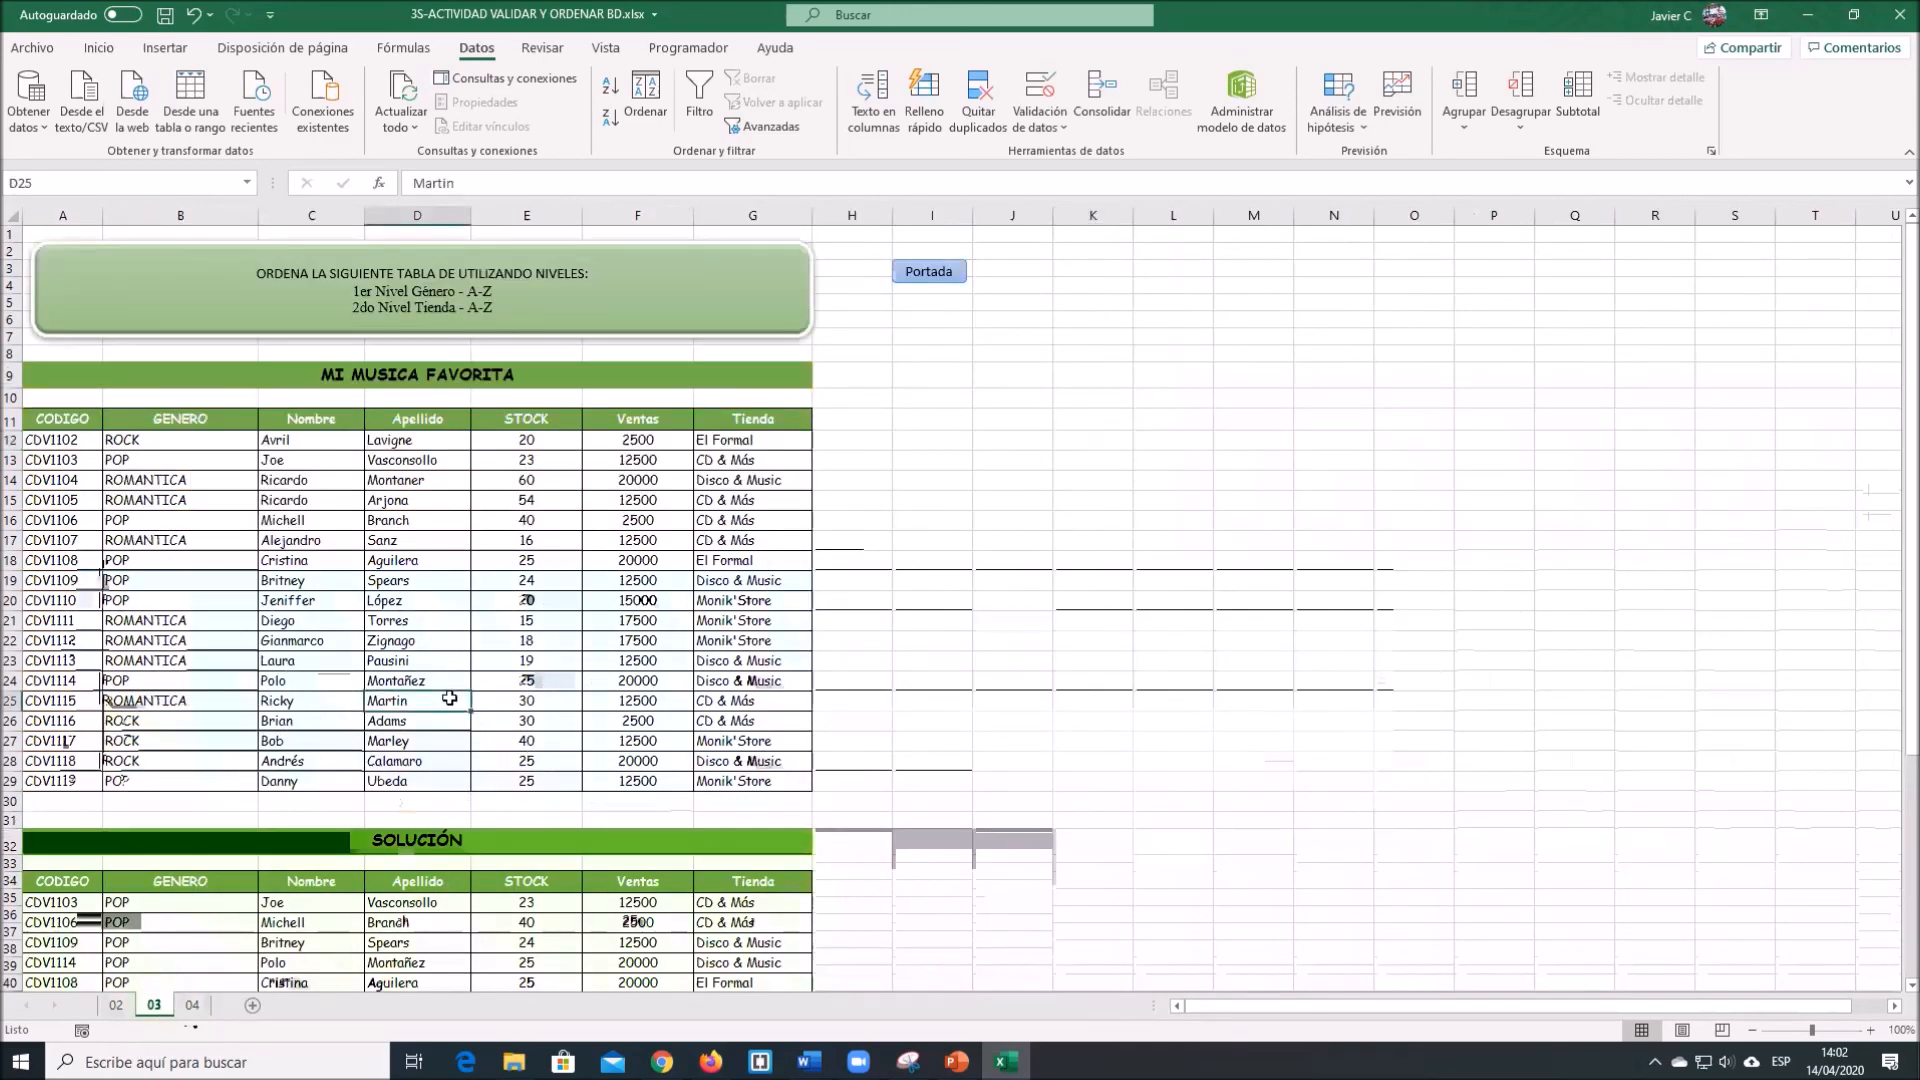